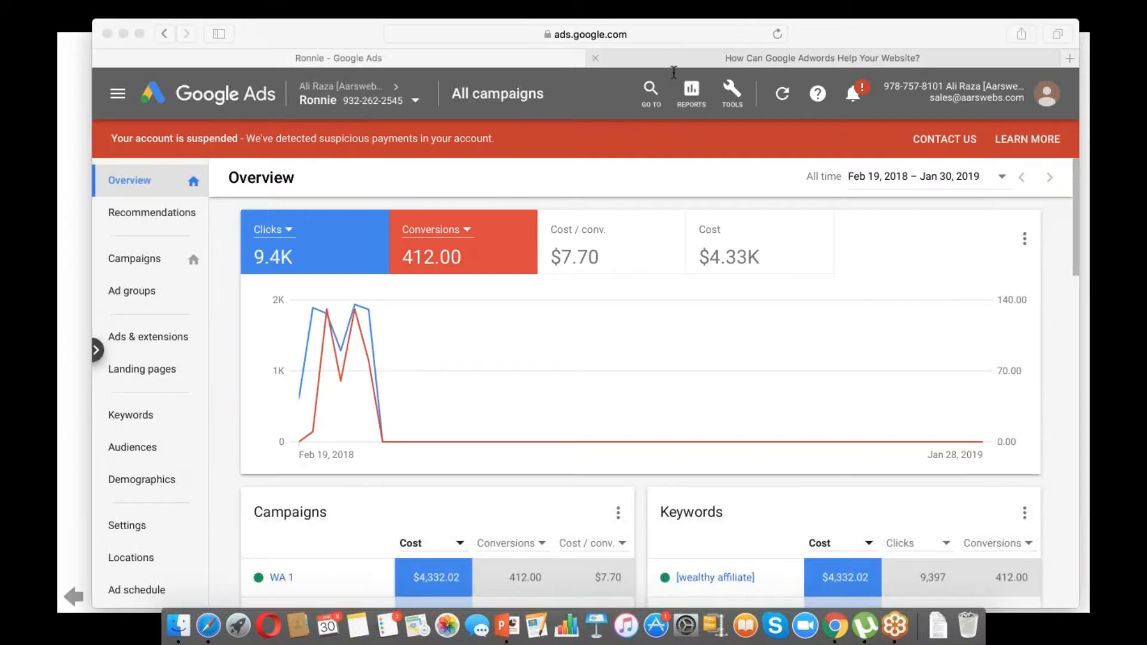
- Search Google for "google adwords mcc" and open the Google Ads Manager Accounts page
left_click(591, 34)
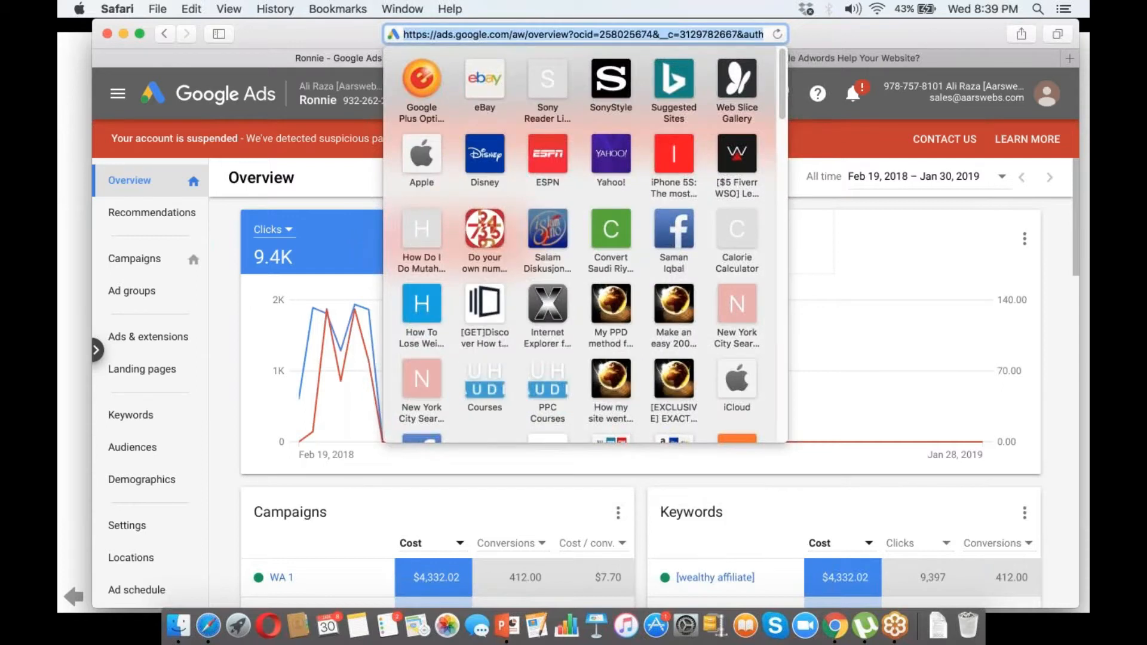
type("g")
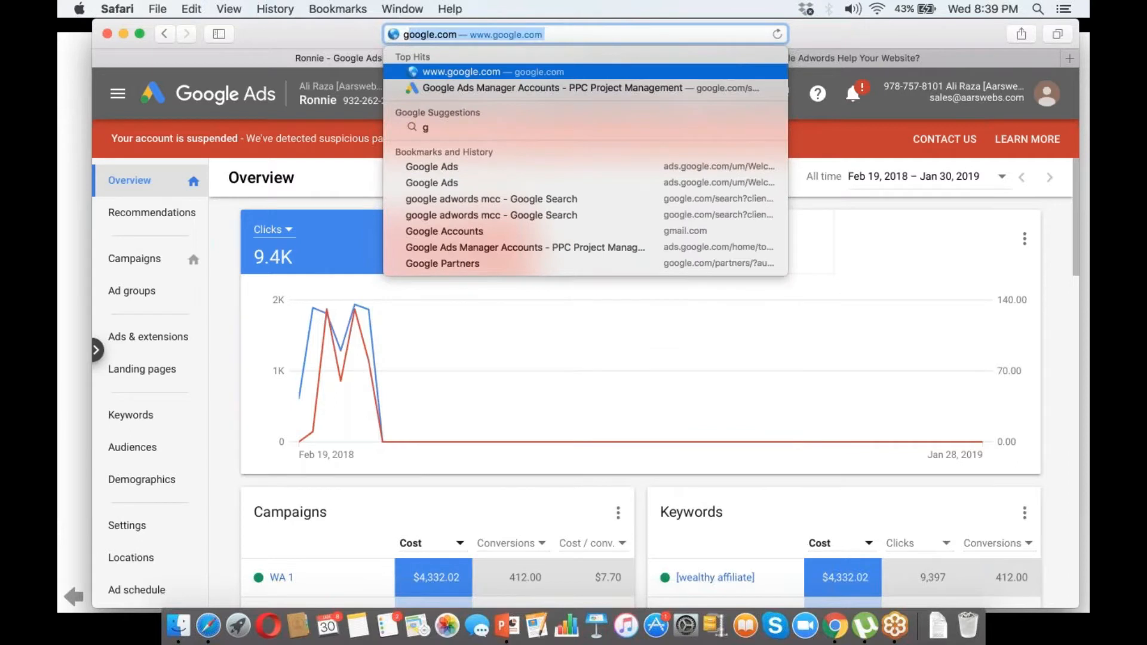
type("oogl")
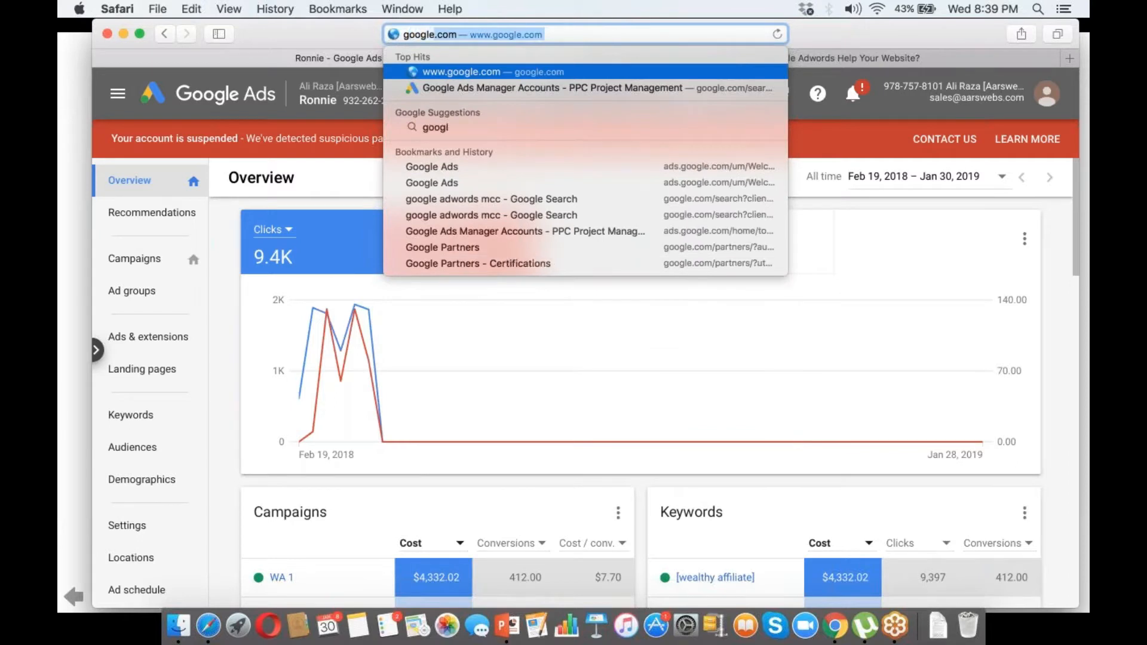
type("e adwords")
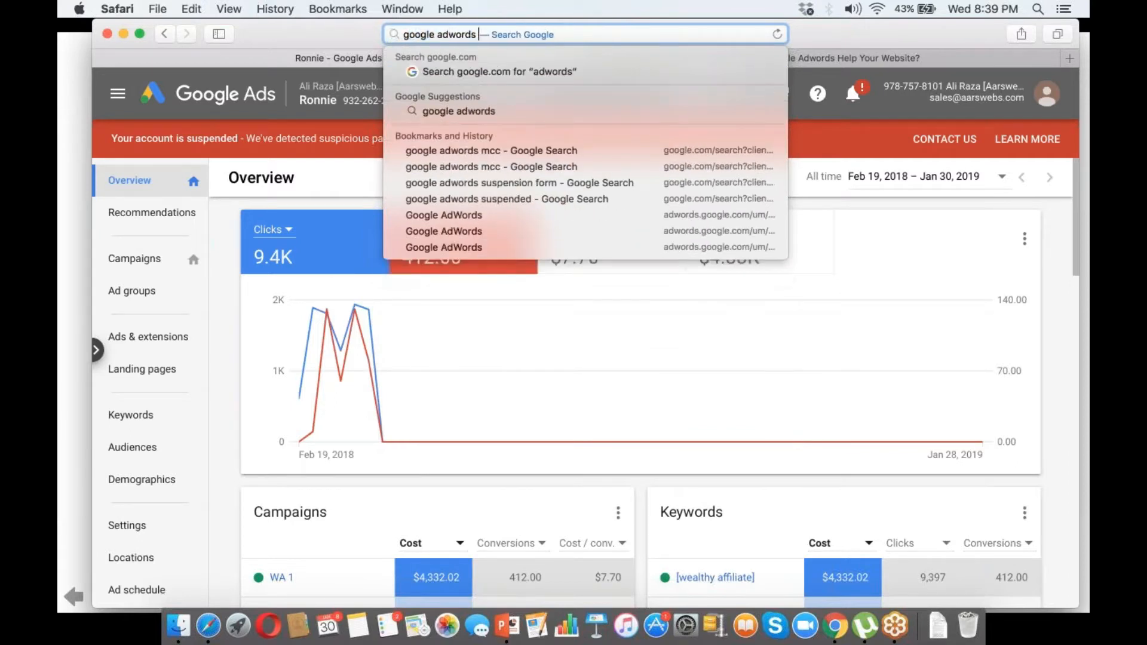
type(" mcc")
key("Return")
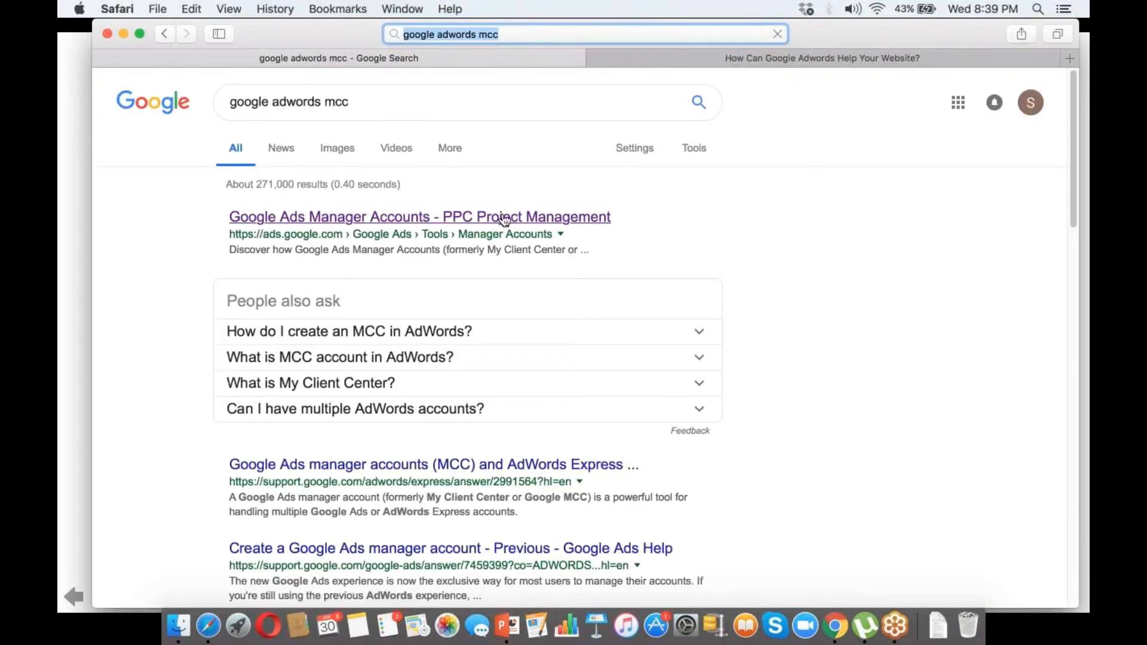
left_click(420, 217)
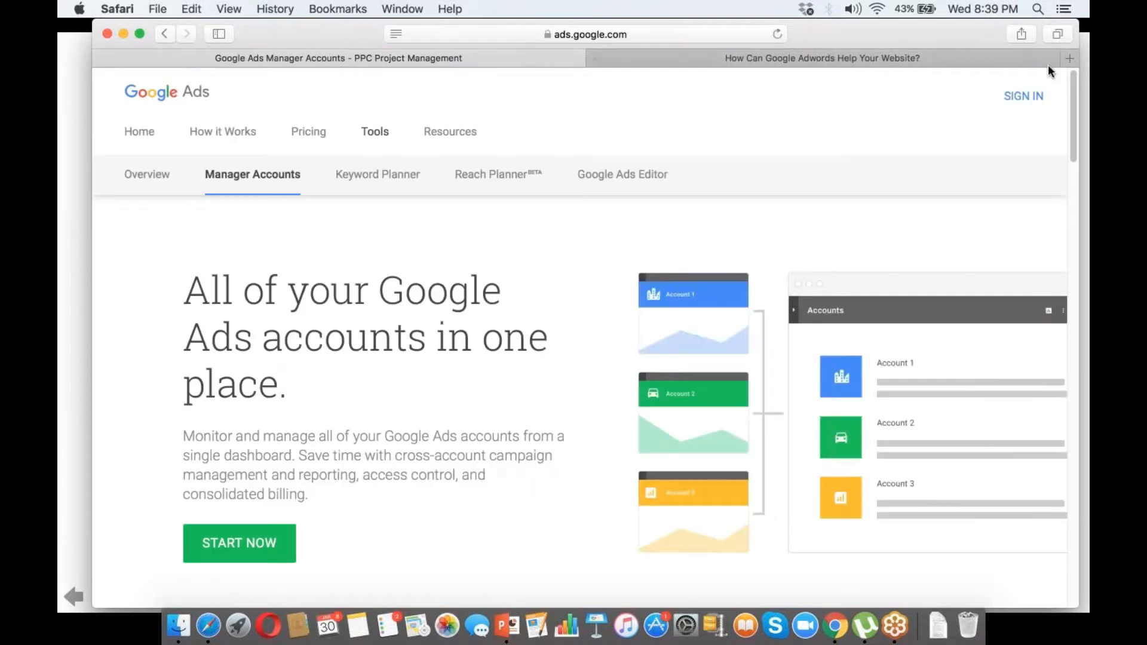
- Sign in to Google Ads and select the manager account from the account list
left_click(1018, 112)
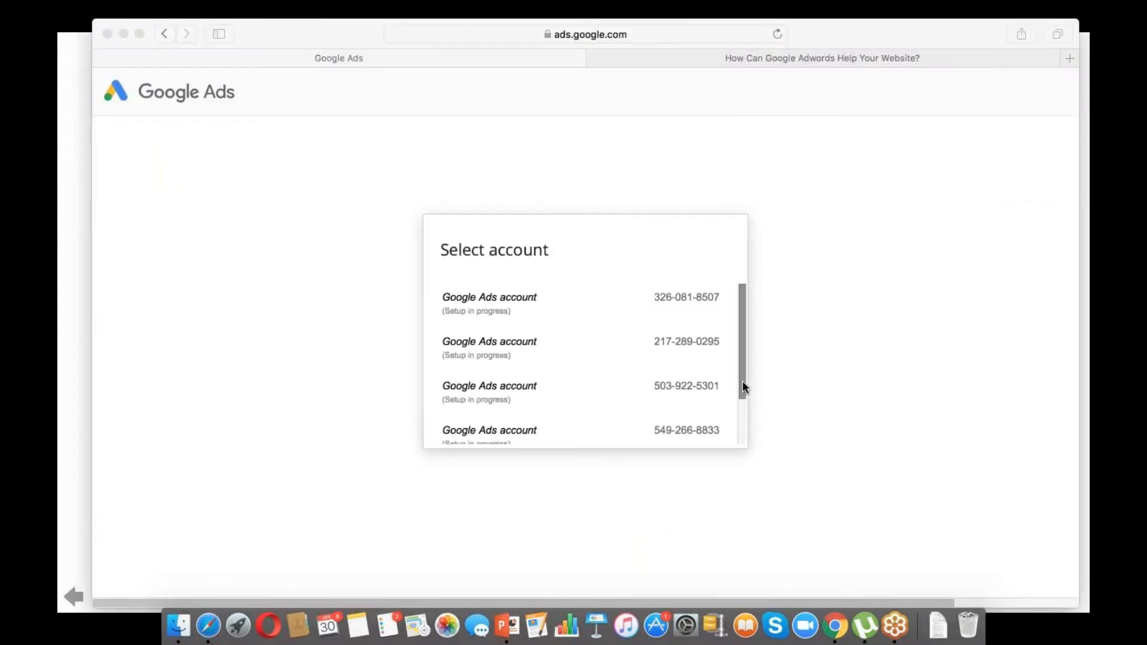
scroll(745, 426, "down", 3)
left_click(637, 435)
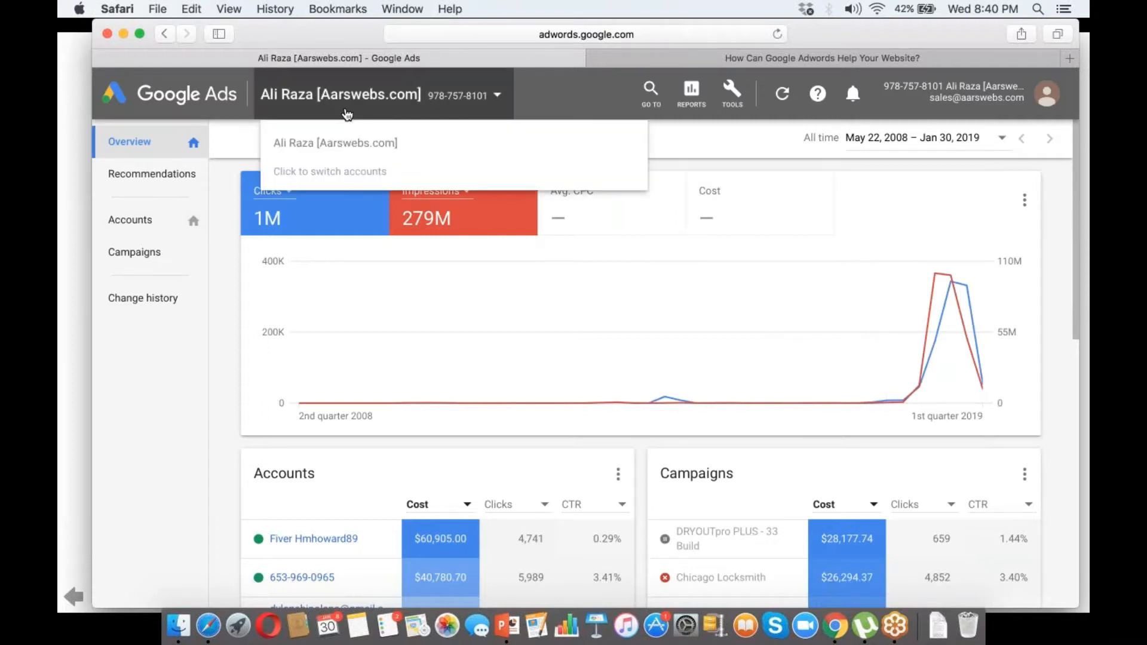
- Switch from the manager account to the first recent client account
left_click(347, 114)
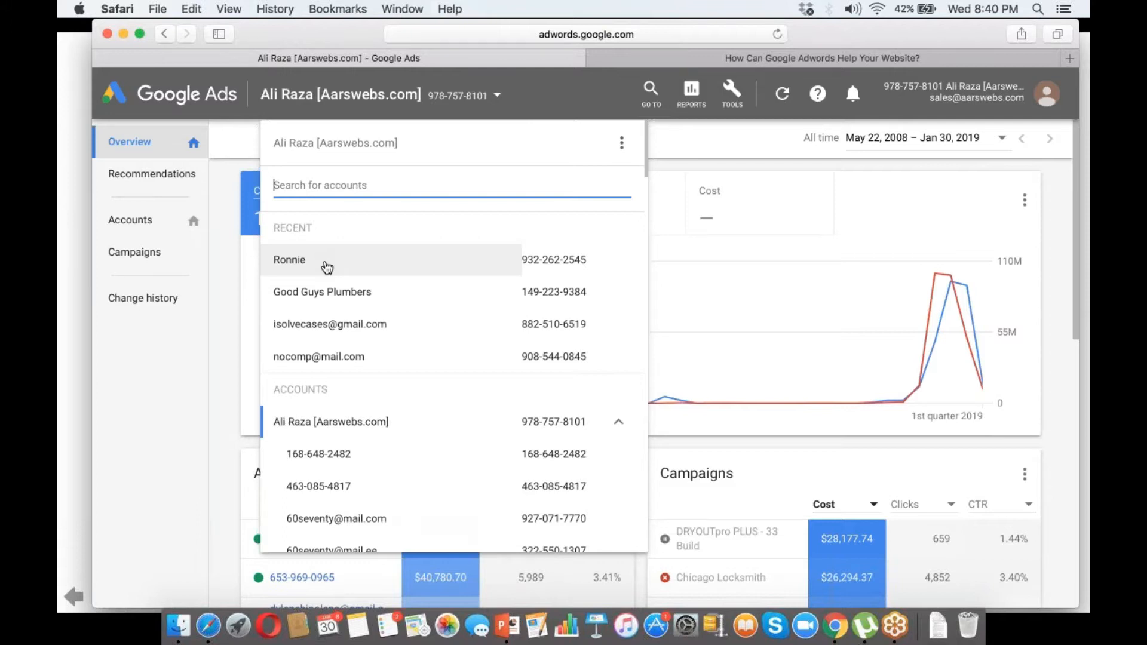
left_click(327, 268)
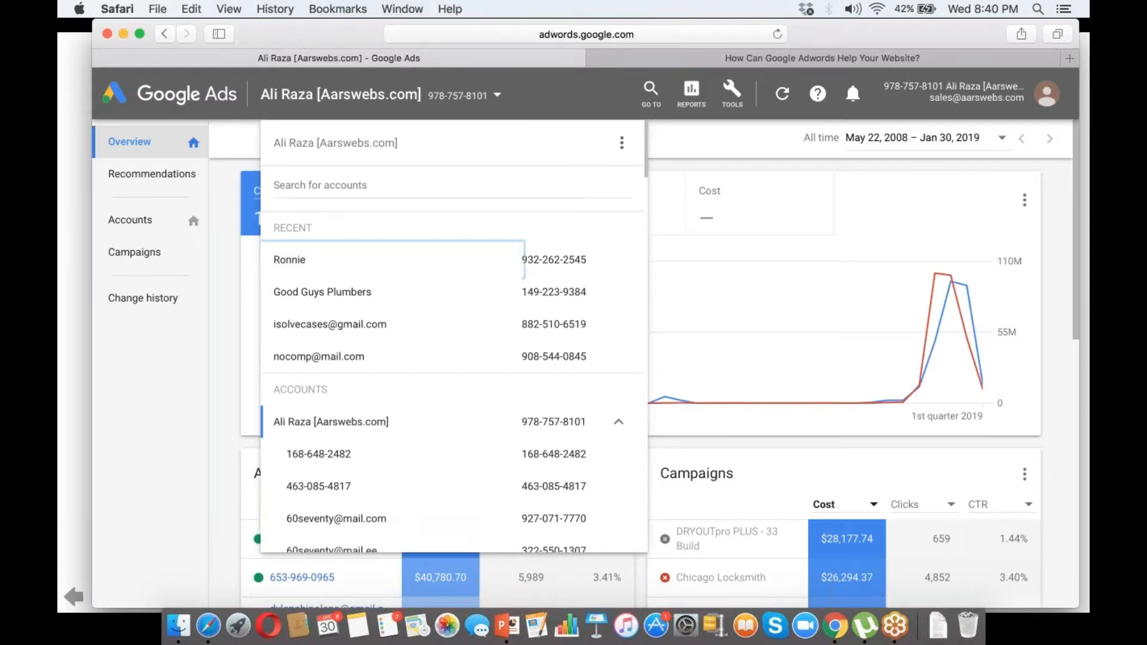
key("super+Tab")
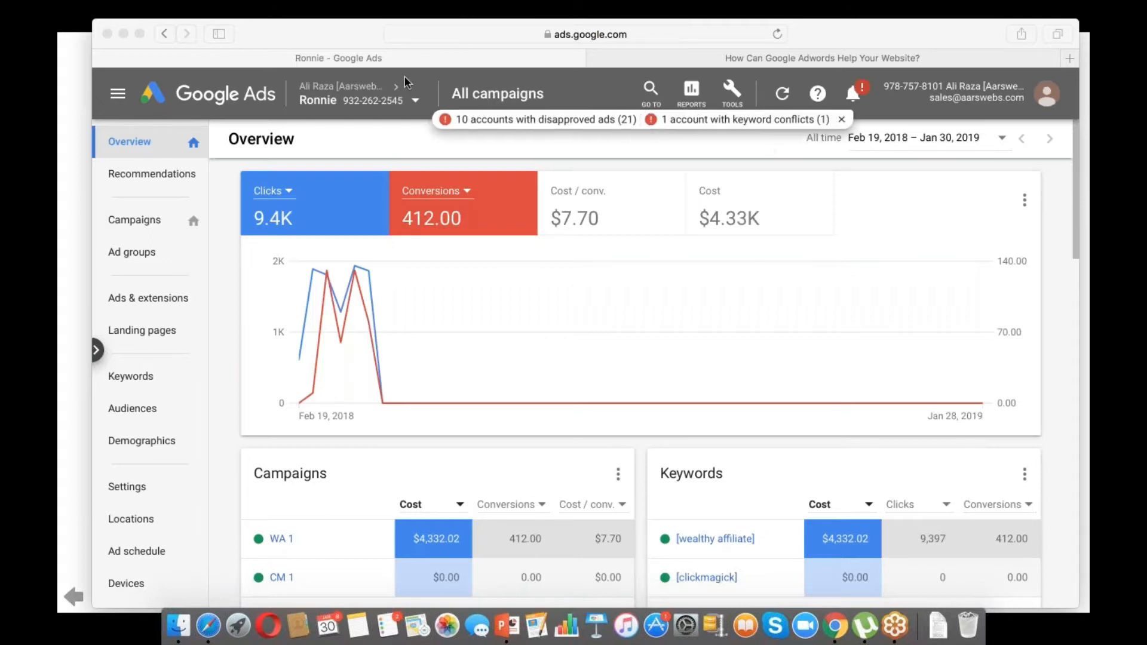
- Return to the manager account and review its overview chart and its Accounts and Campaigns summaries
left_click(363, 108)
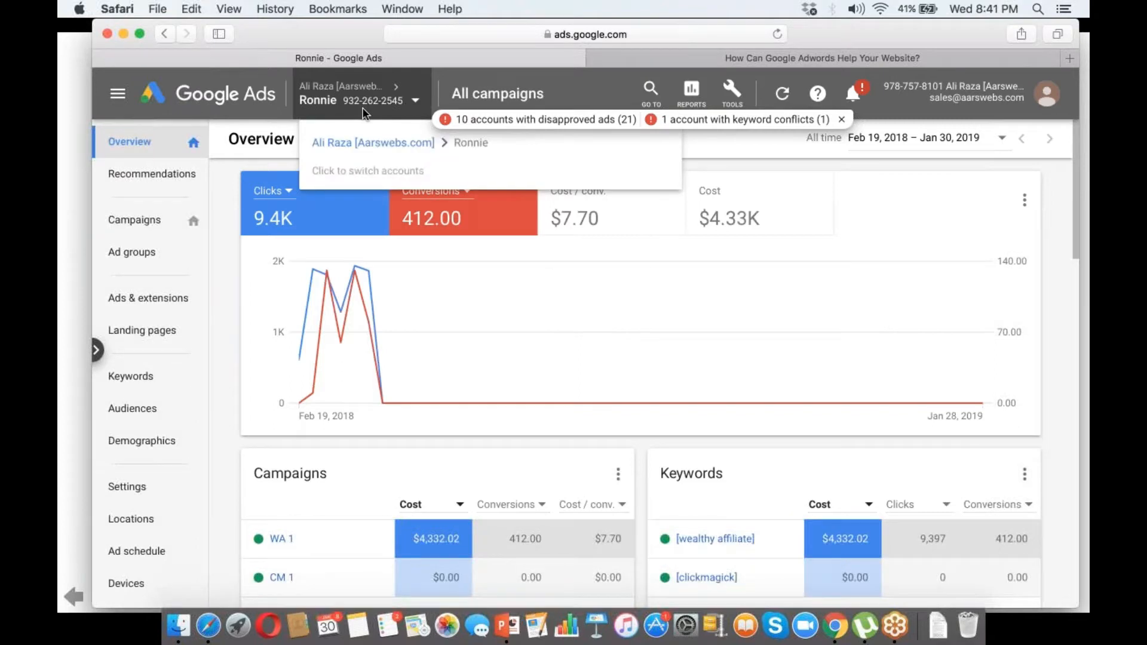
left_click(352, 141)
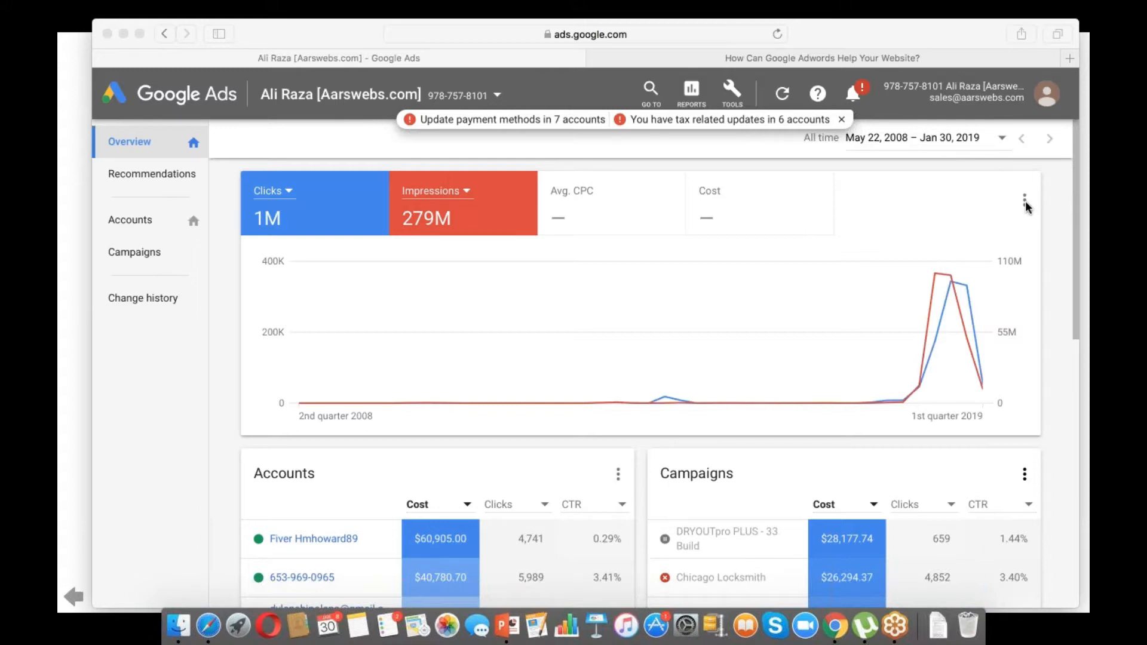
left_click_drag(1074, 224, 1073, 247)
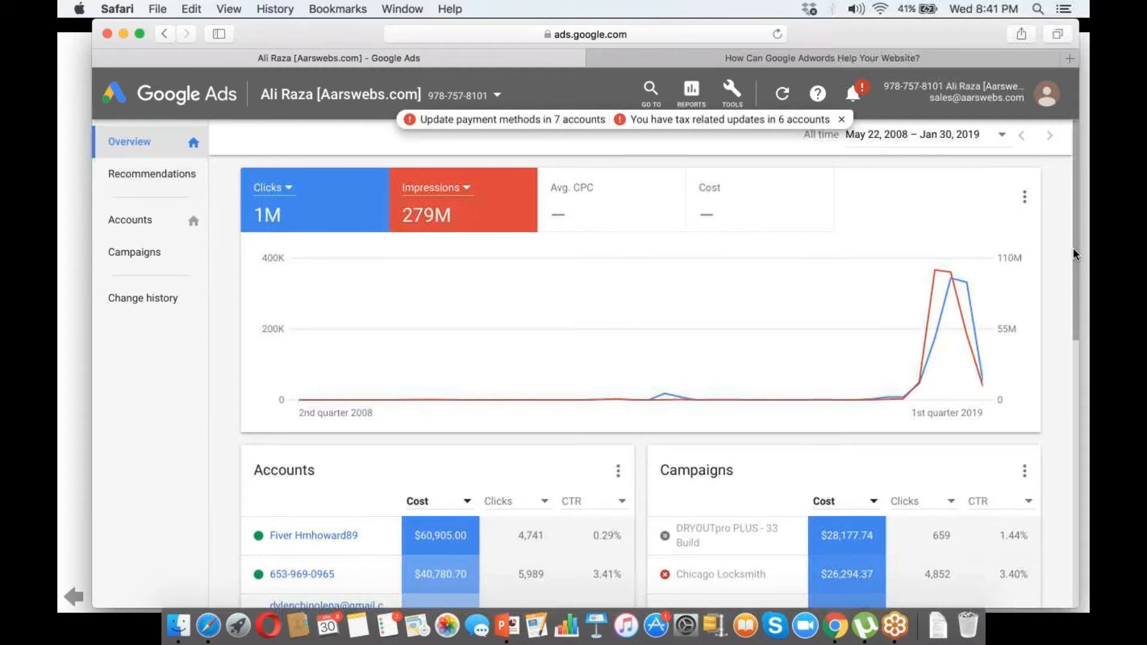
scroll(1073, 248, "down", 2)
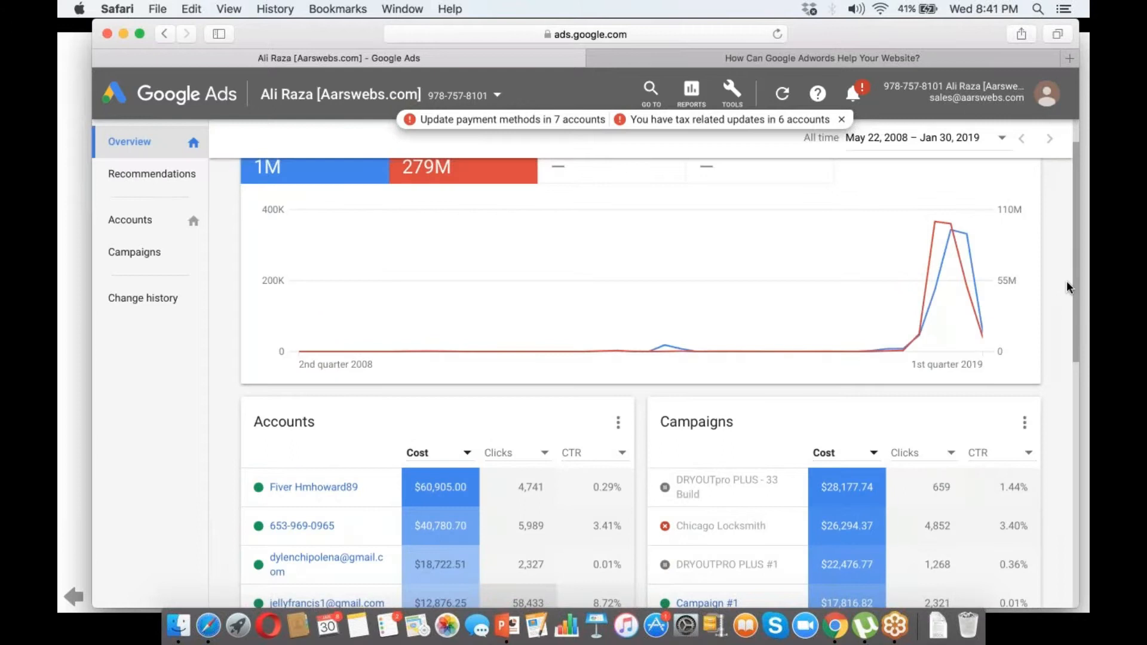
scroll(1067, 281, "down", 2)
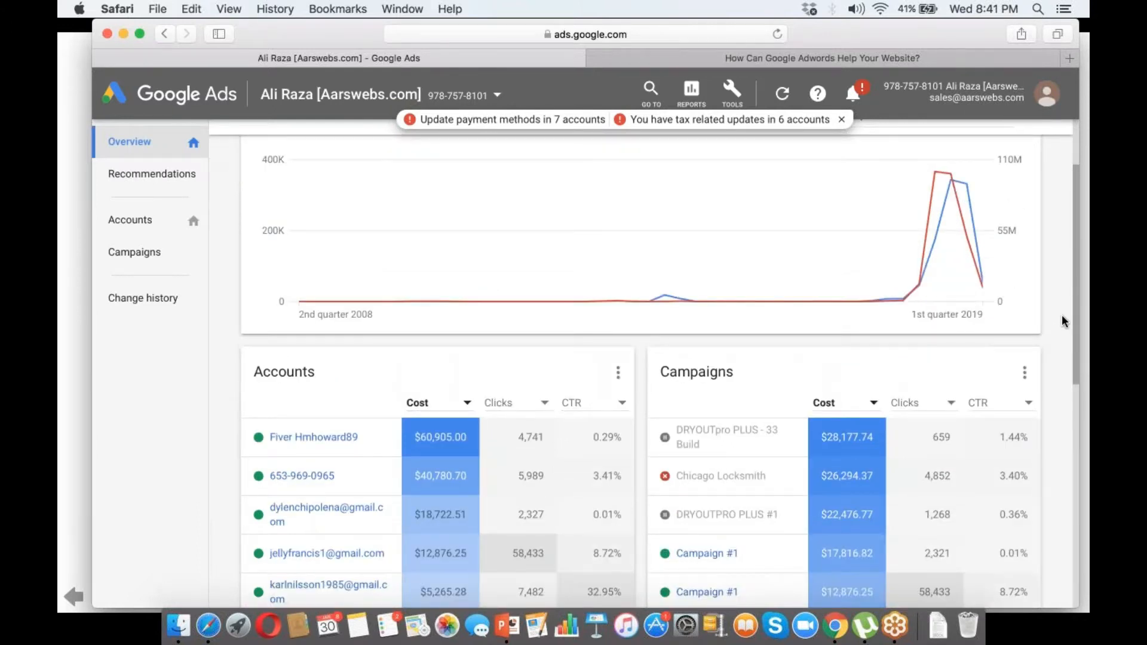
scroll(1063, 315, "down", 4)
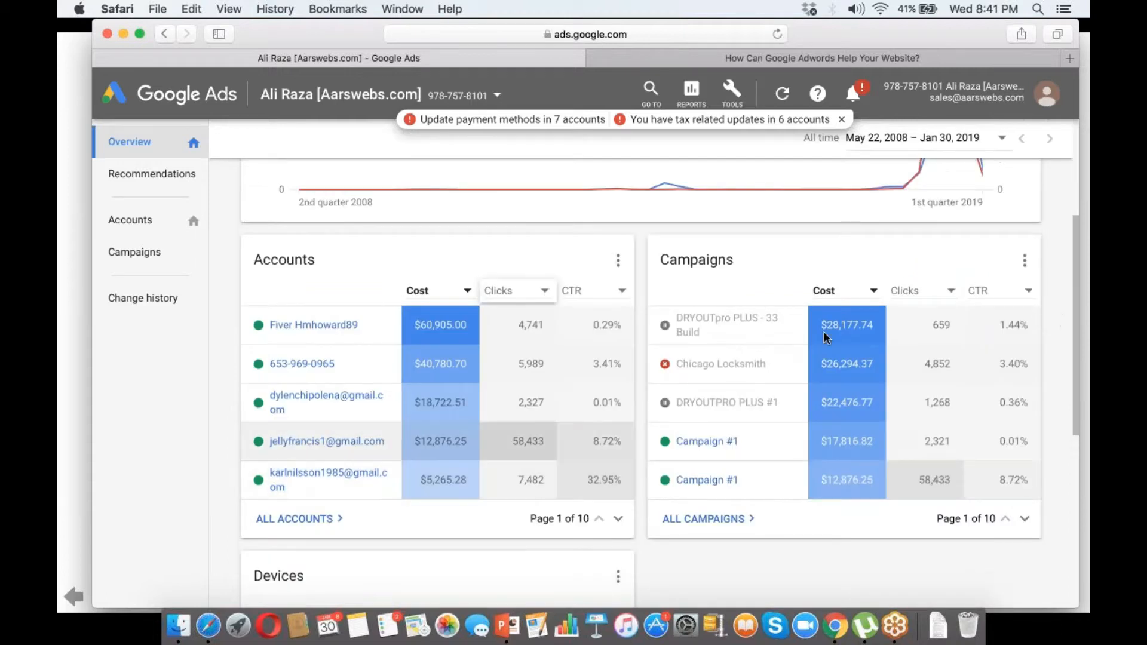
left_click_drag(1074, 302, 1070, 178)
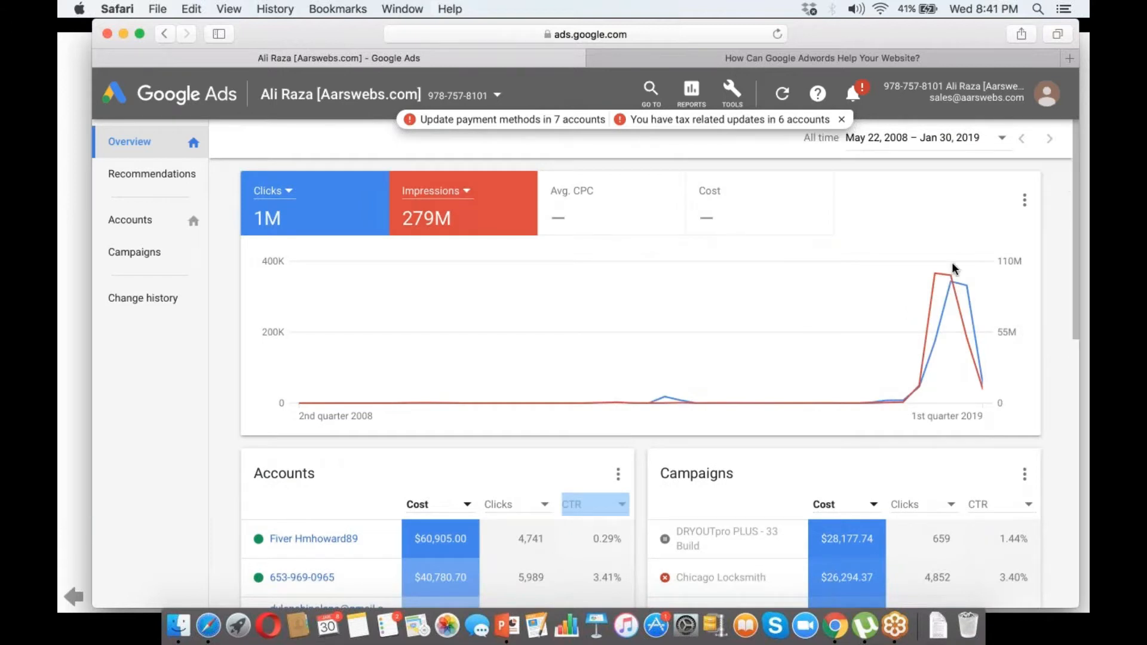
- Open the first recent client account again and review its performance overview, campaigns and keywords
left_click(369, 108)
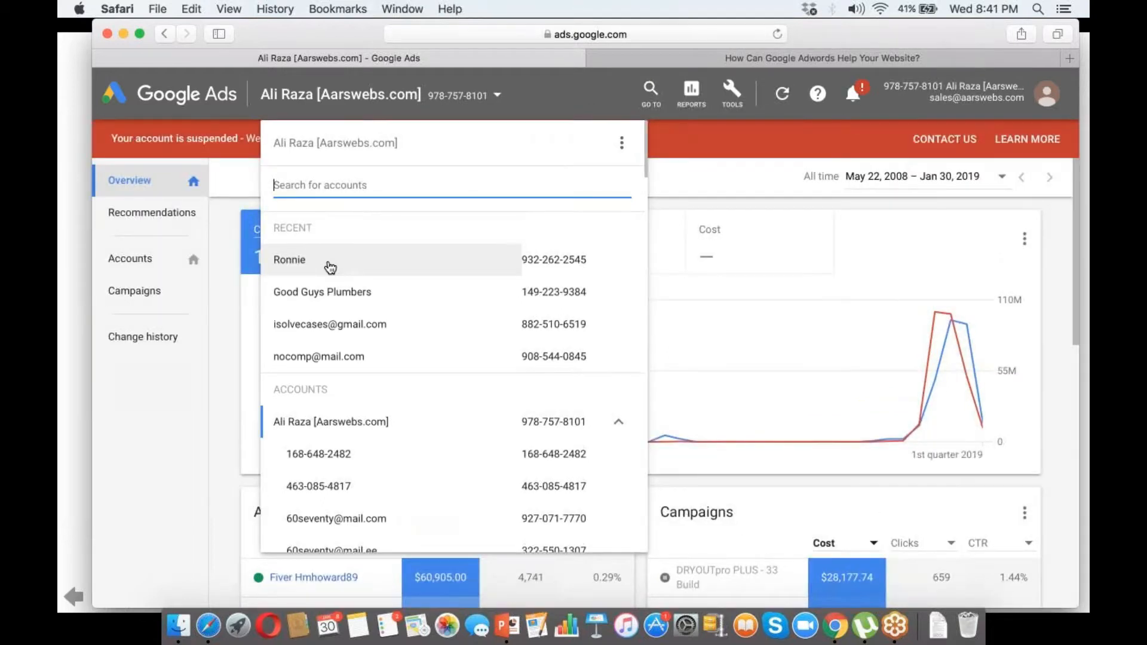
left_click(328, 267)
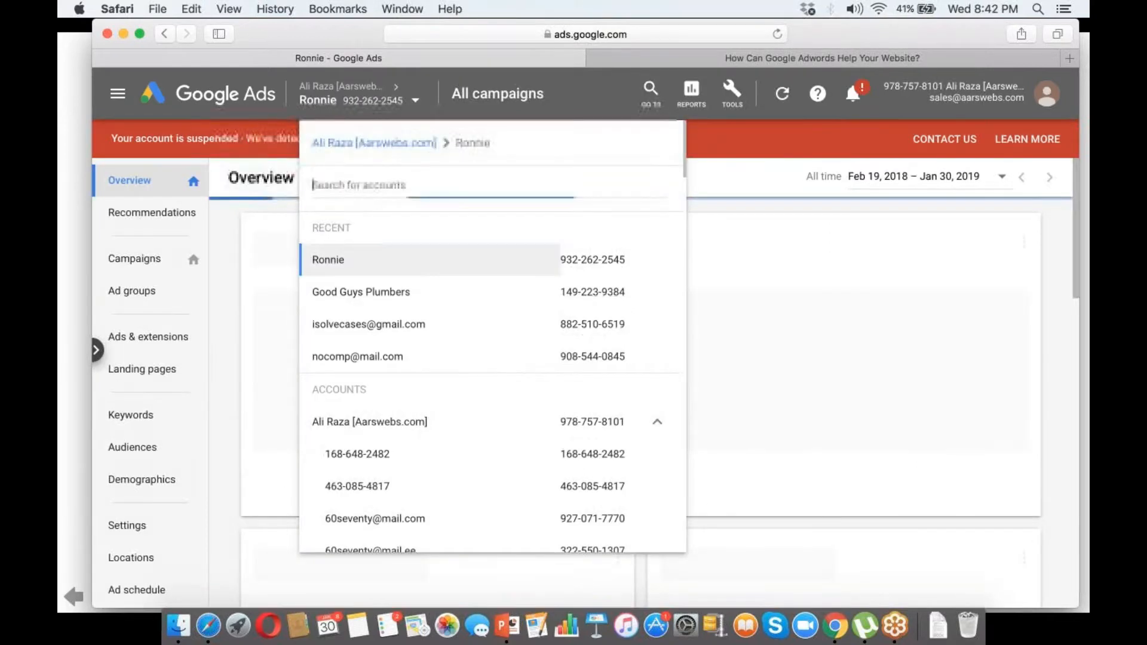
left_click(313, 264)
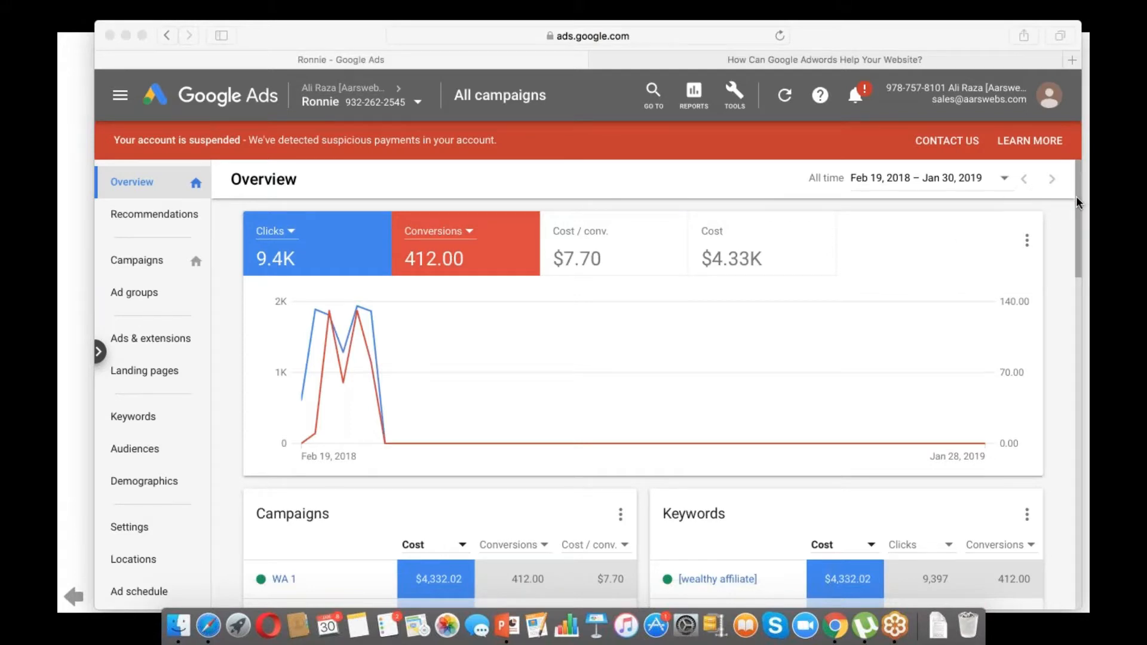
left_click_drag(1077, 197, 1077, 216)
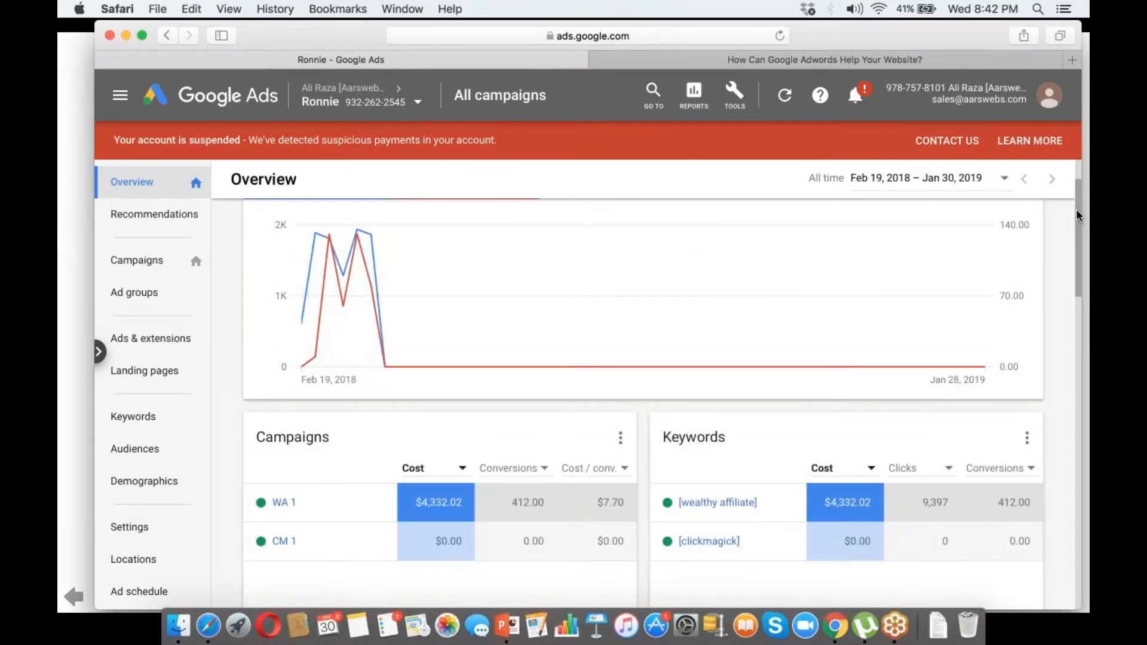
left_click_drag(1077, 216, 1077, 197)
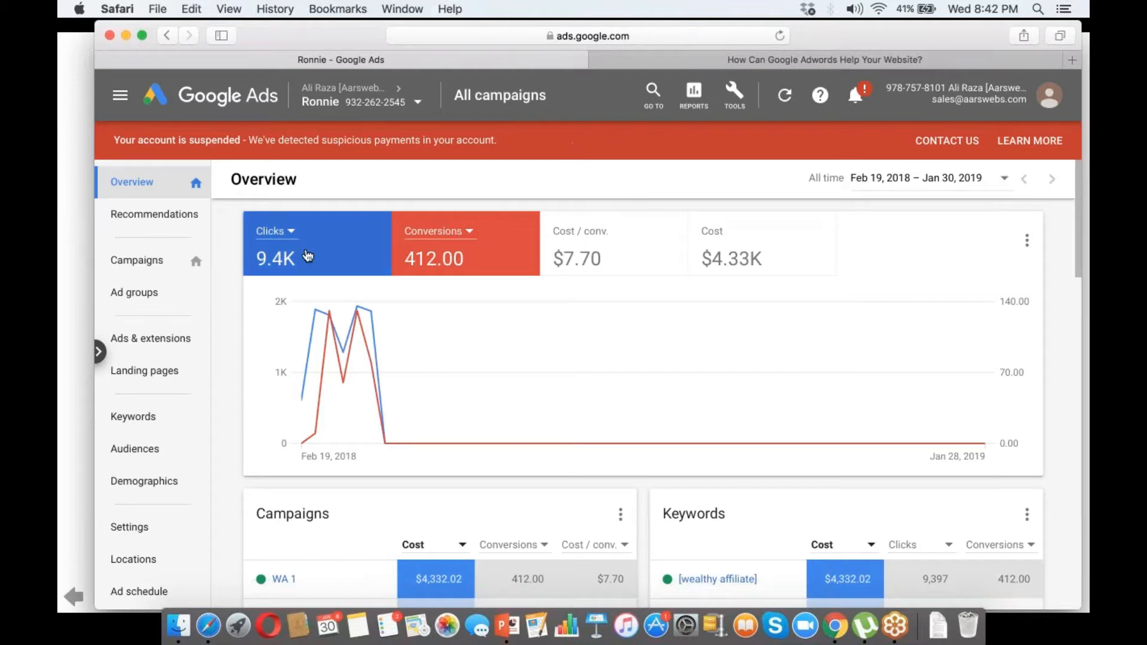
- Show the client account's campaigns and start creating a new campaign
left_click(170, 267)
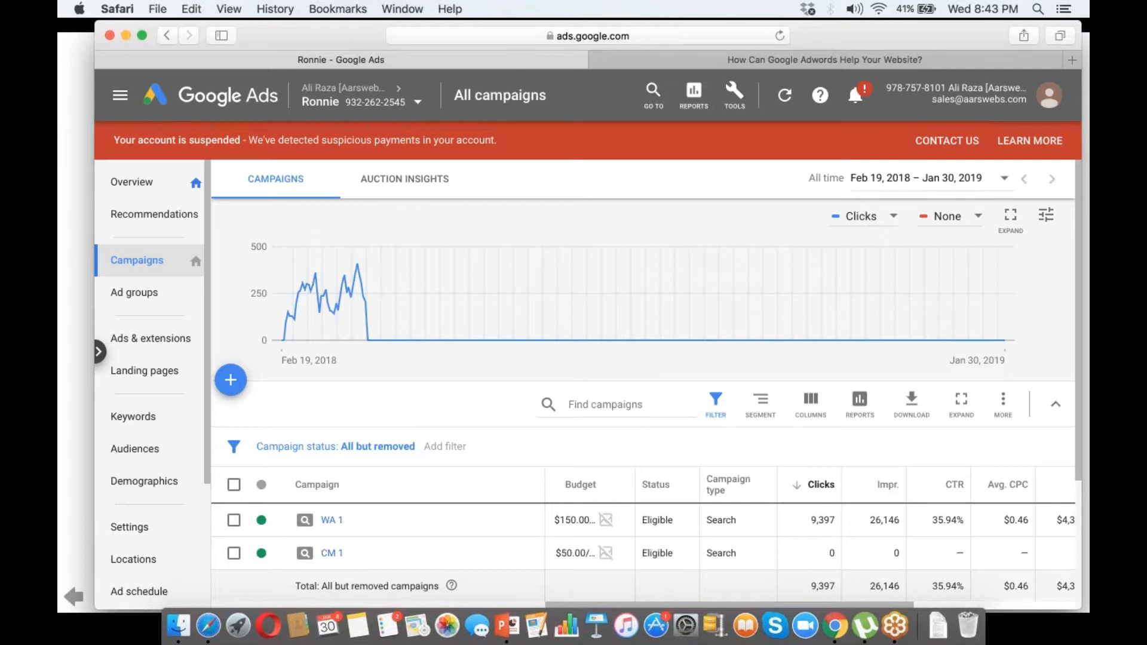
left_click(231, 382)
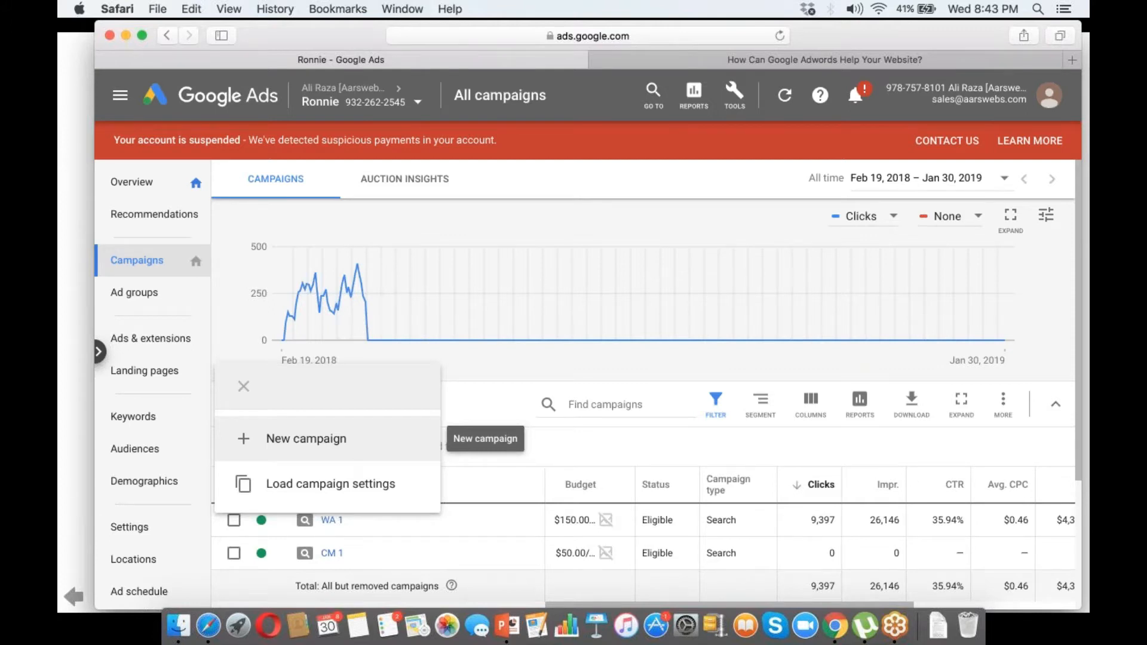
left_click(322, 439)
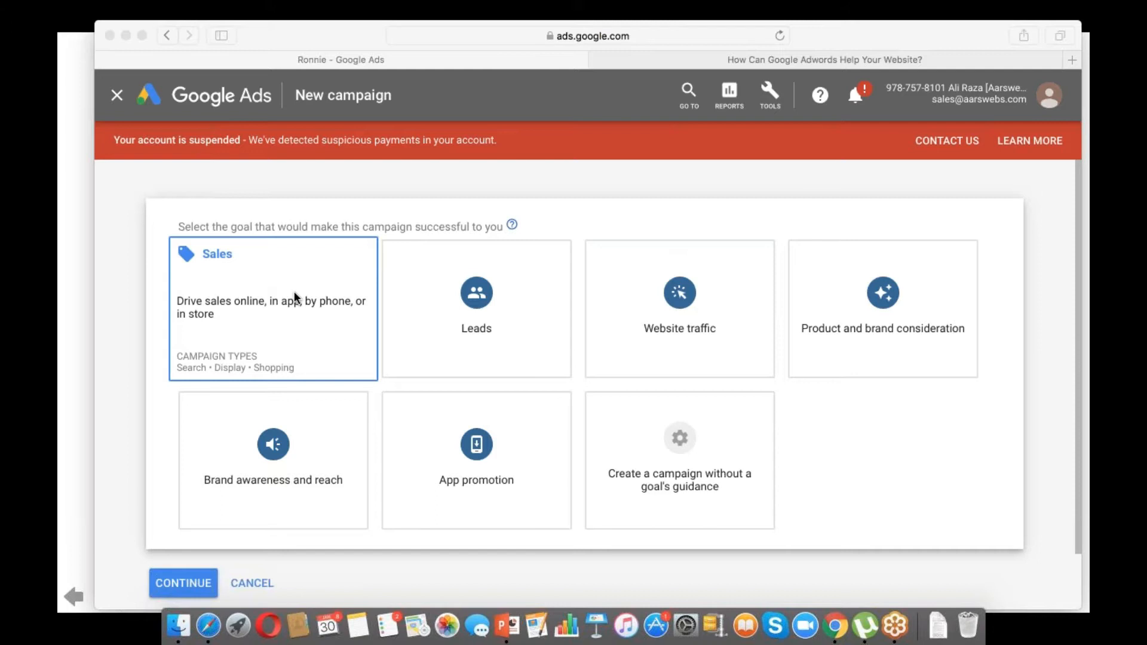
- Examine the campaign goals, including Leads, Website traffic, Product and brand consideration, Brand awareness and reach, and App promotion
left_click(429, 296)
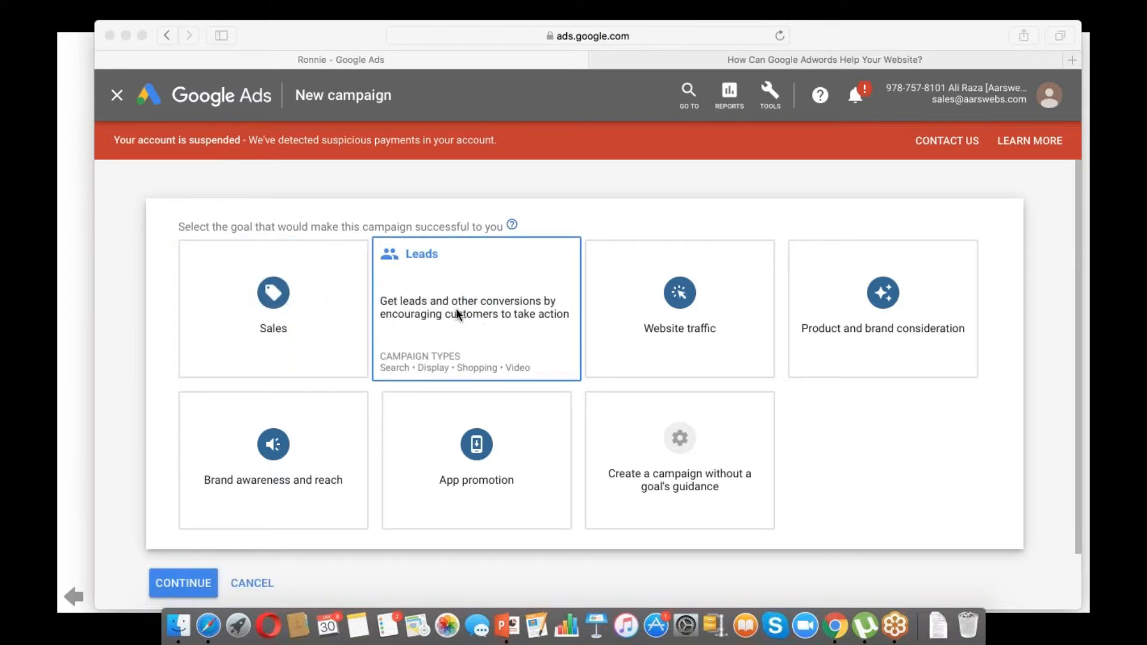
left_click(608, 267)
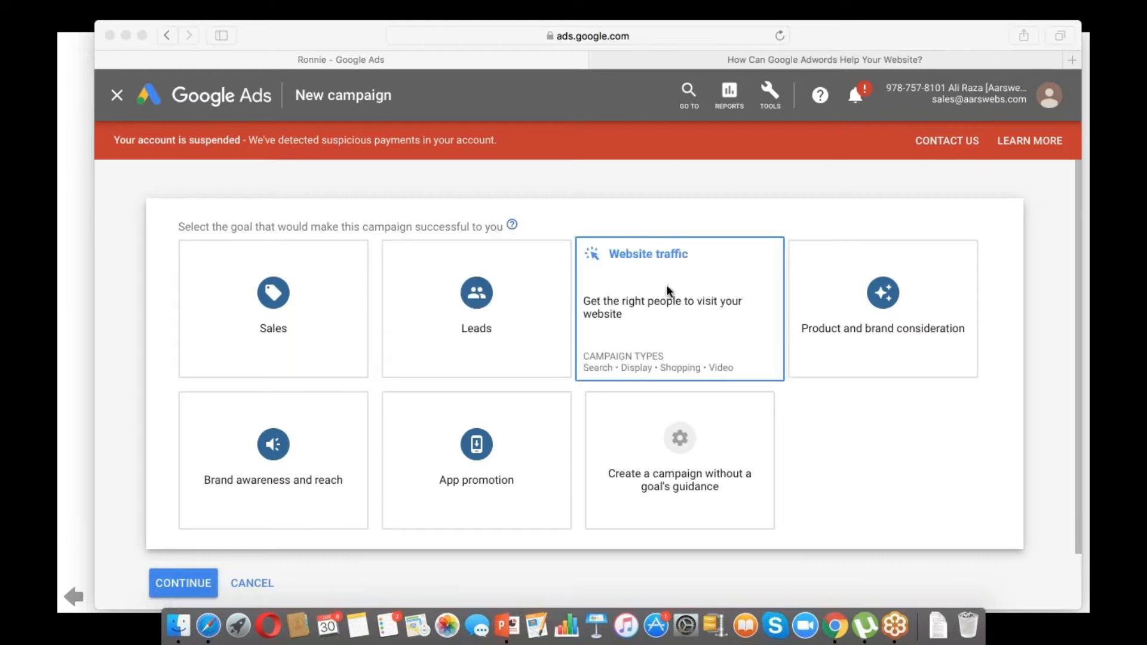
left_click(810, 303)
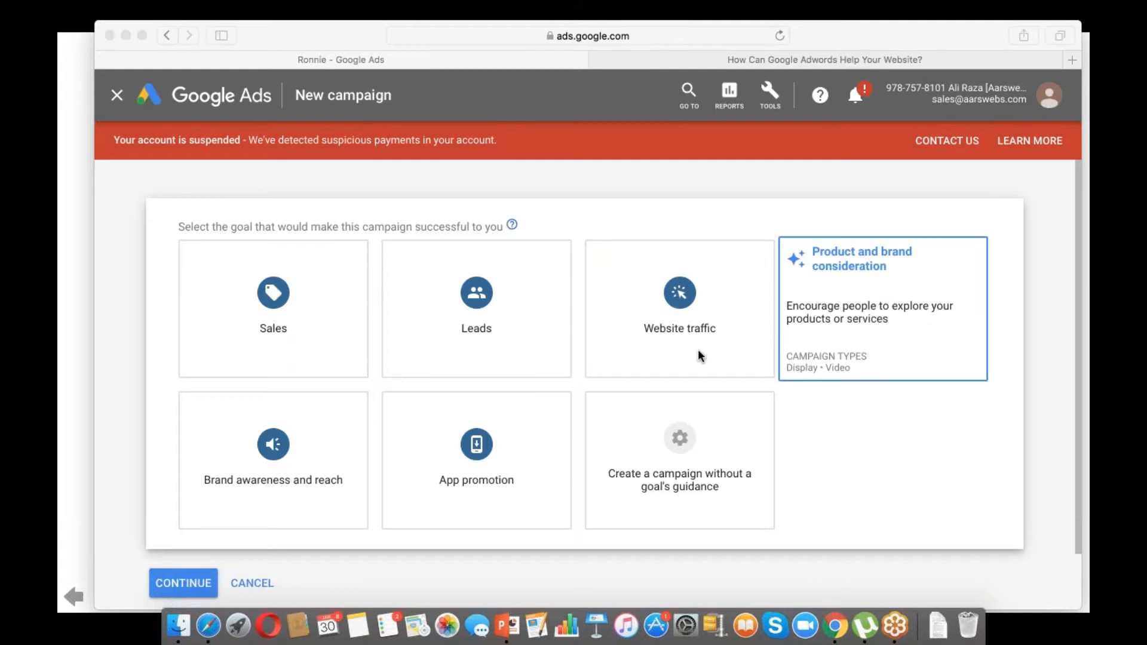
left_click(334, 508)
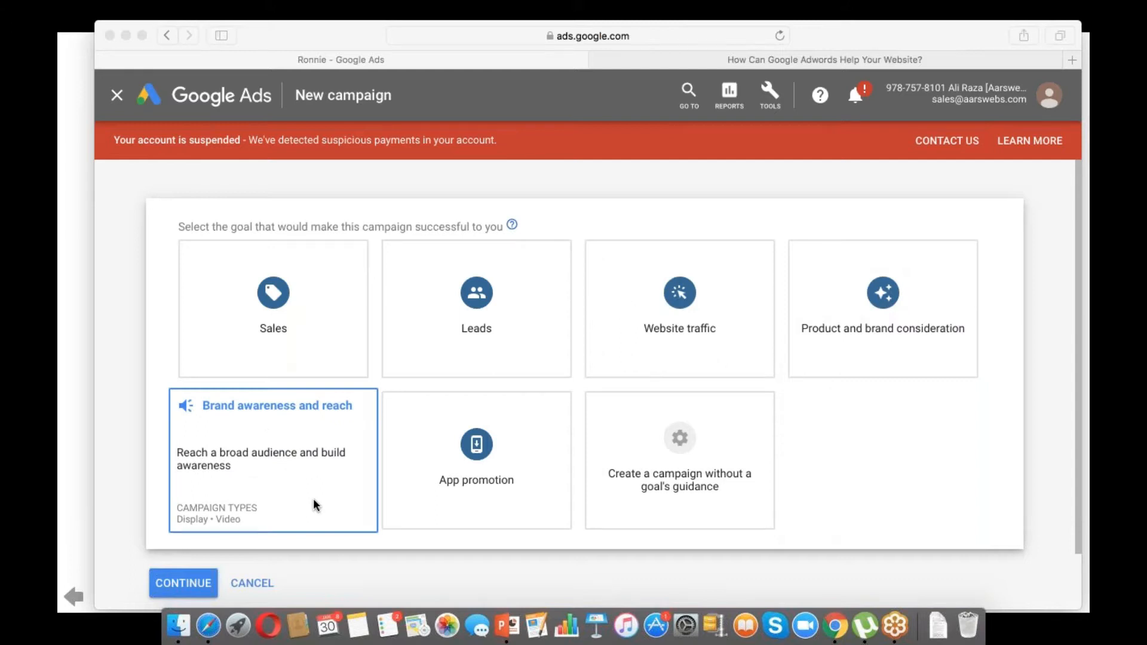
left_click(465, 481)
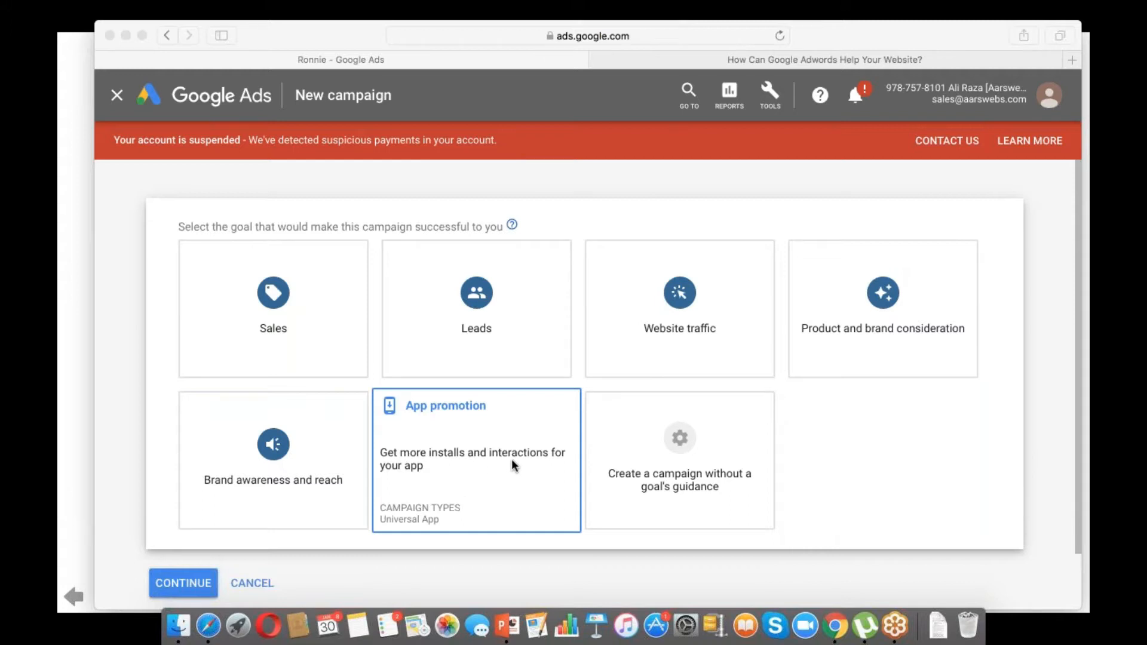
left_click(616, 465)
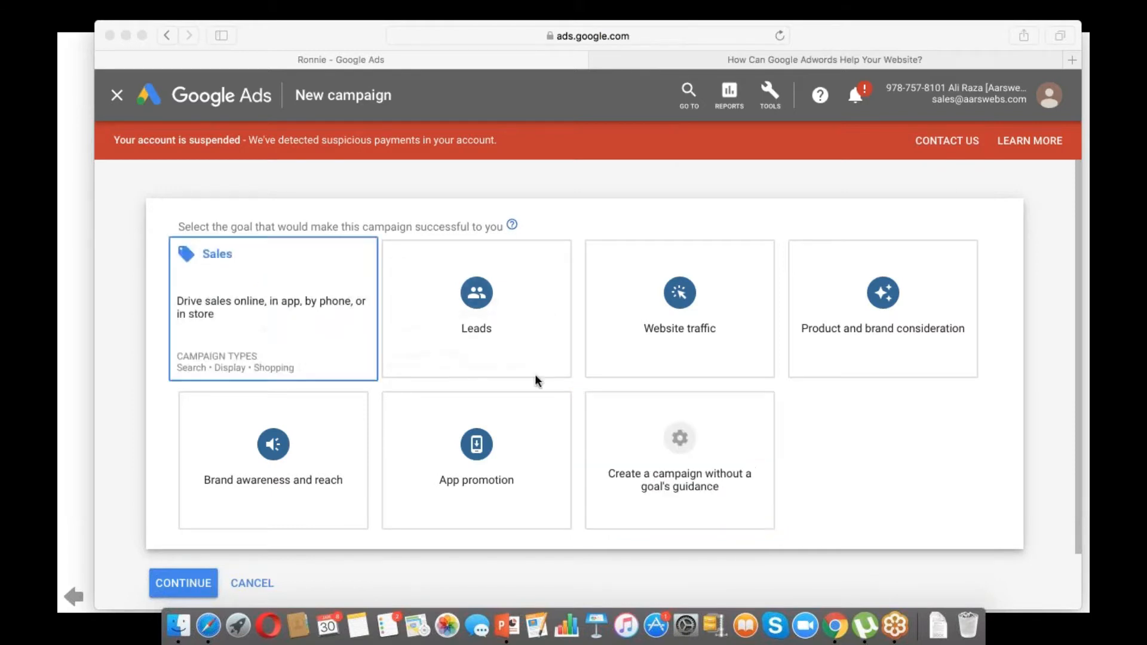
- Choose to create the campaign without a goal's guidance and select Search as the campaign type
left_click(609, 447)
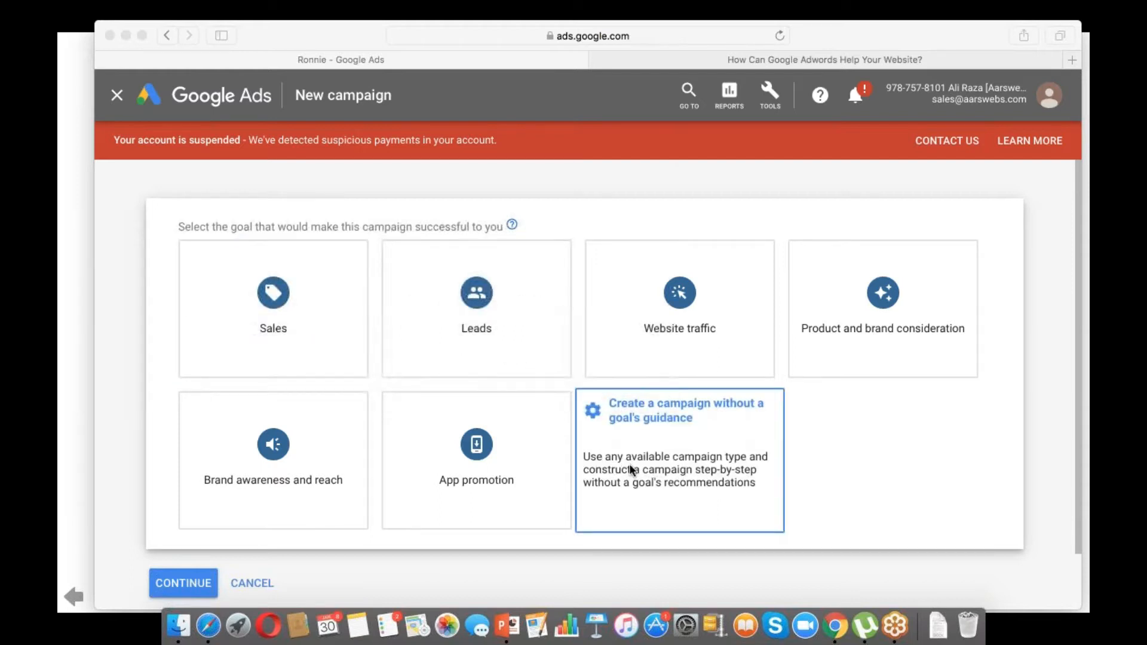
left_click(630, 464)
left_click(651, 424)
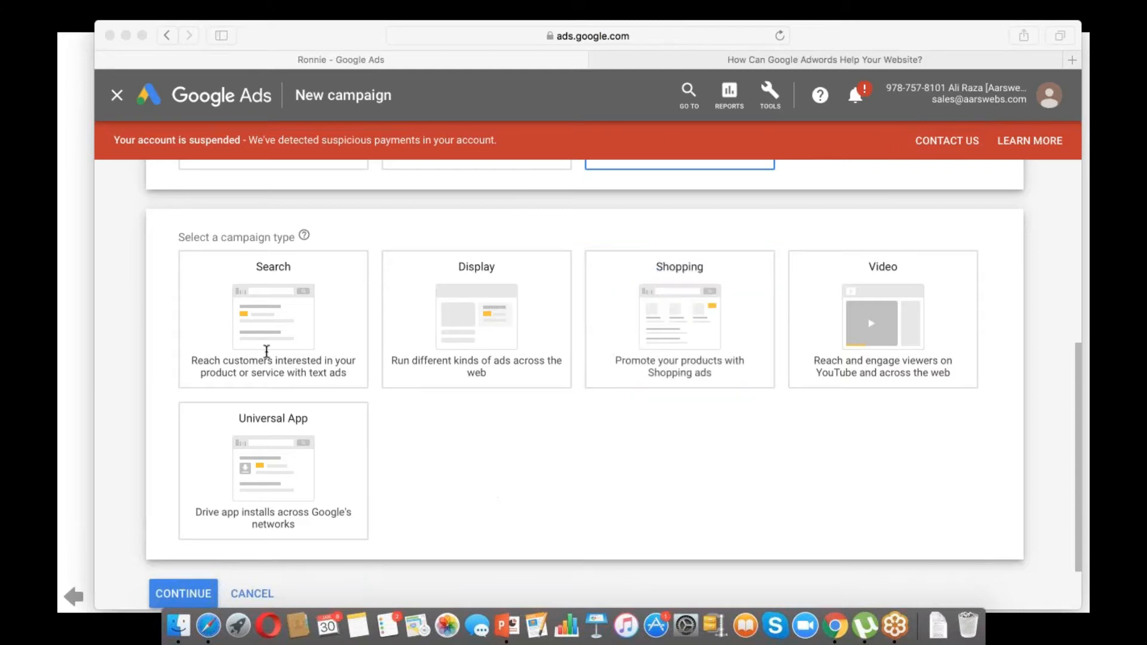
left_click(266, 352)
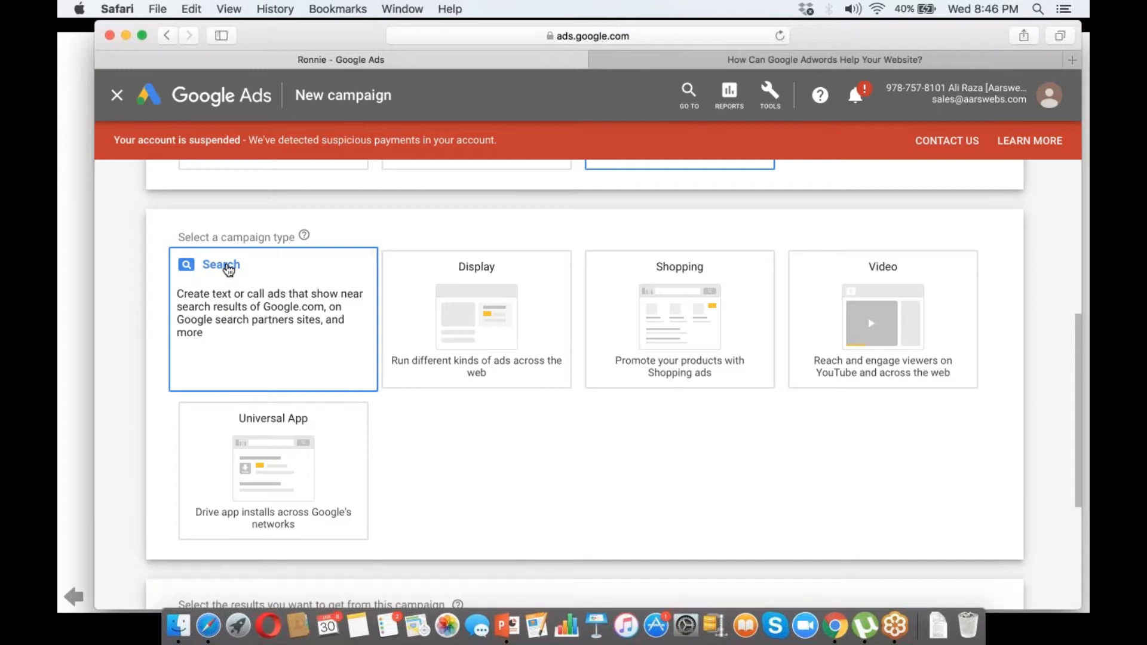
- Set the campaign type to Search
left_click(229, 270)
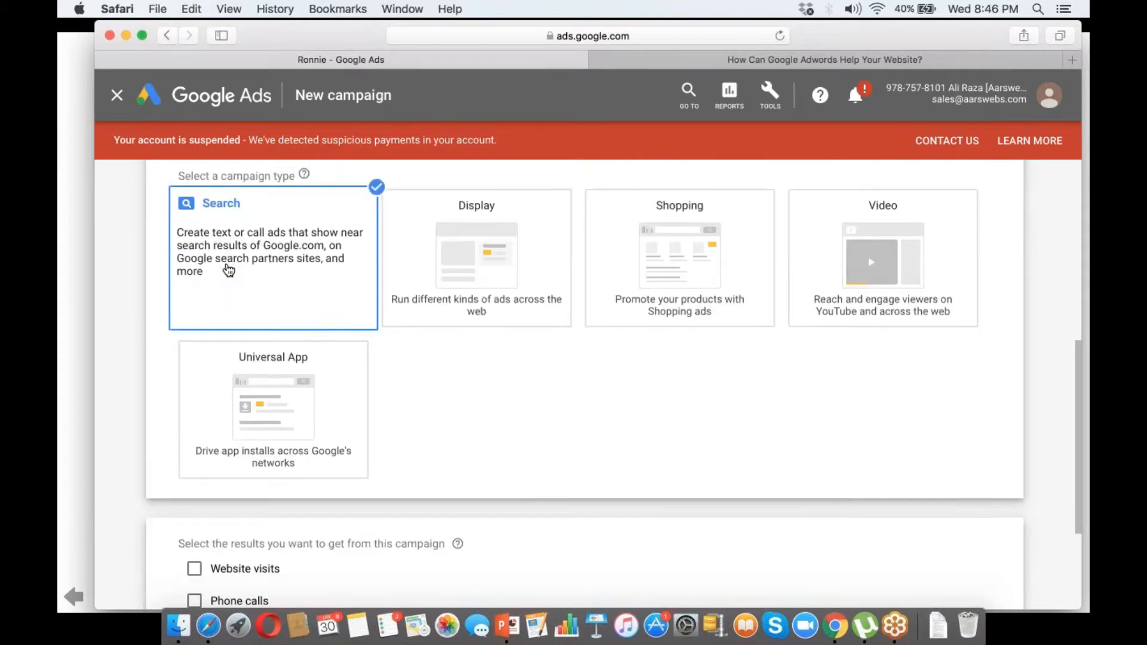
double_click(229, 270)
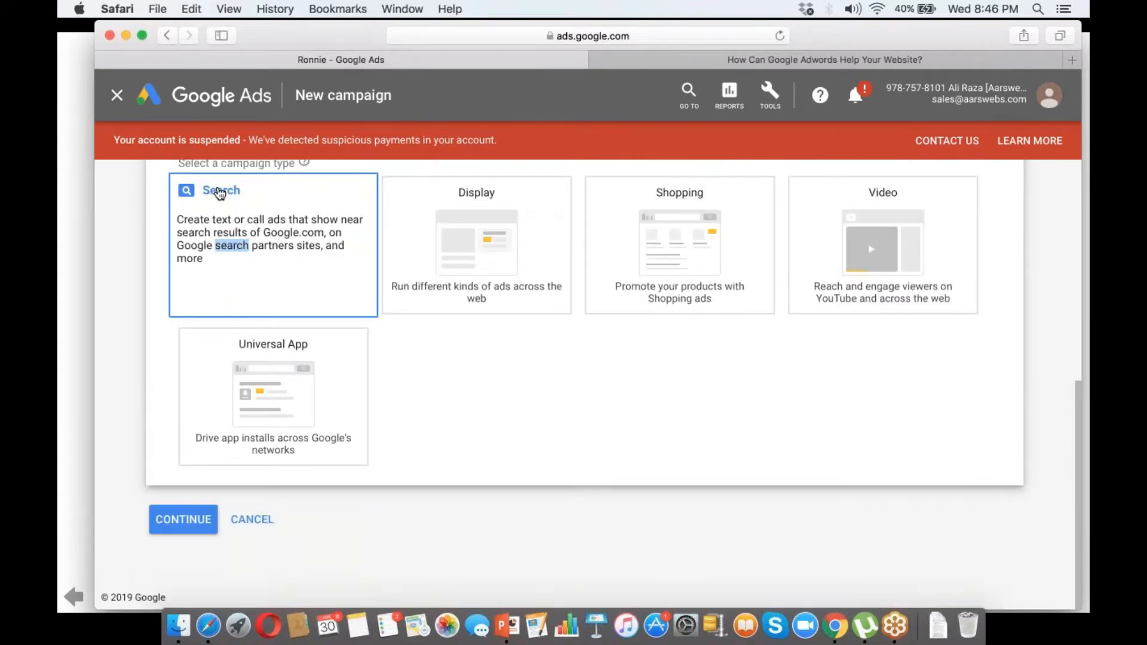
left_click(219, 192)
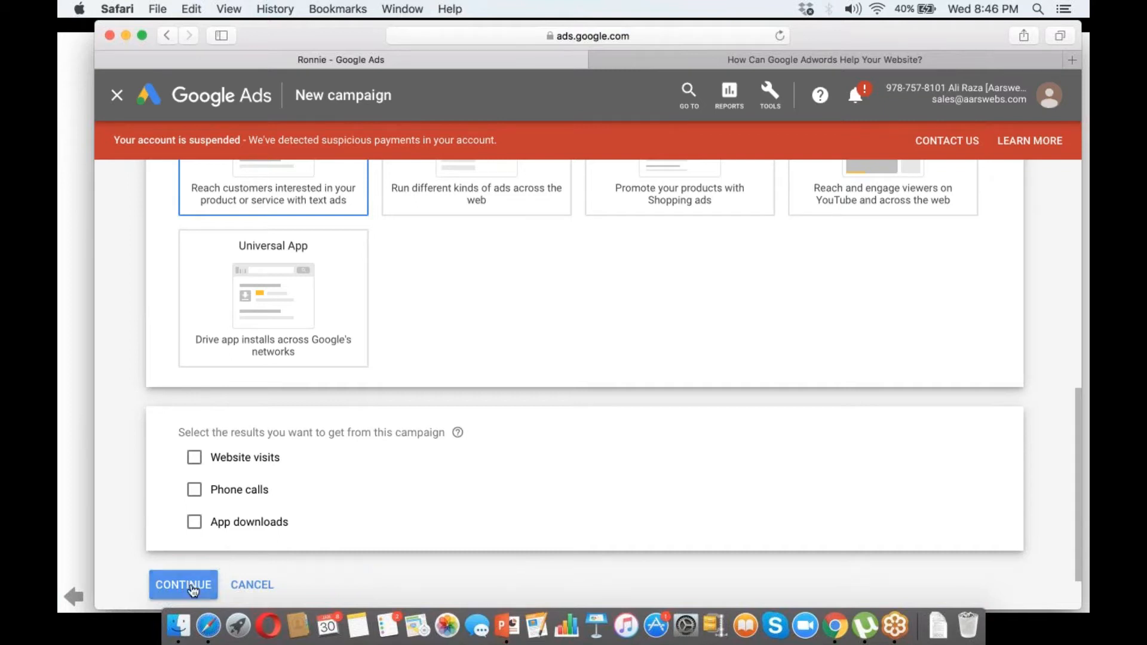
- Examine the settings offered by the Website visits, Phone calls and App downloads results, trying them one at a time
left_click(253, 465)
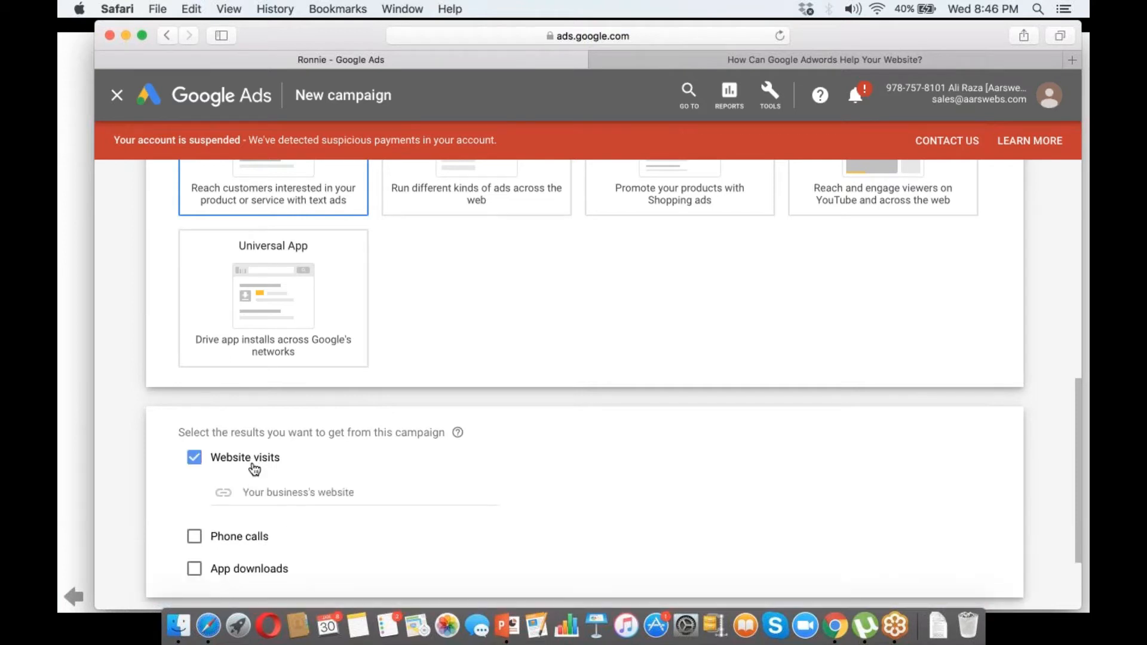
left_click(252, 465)
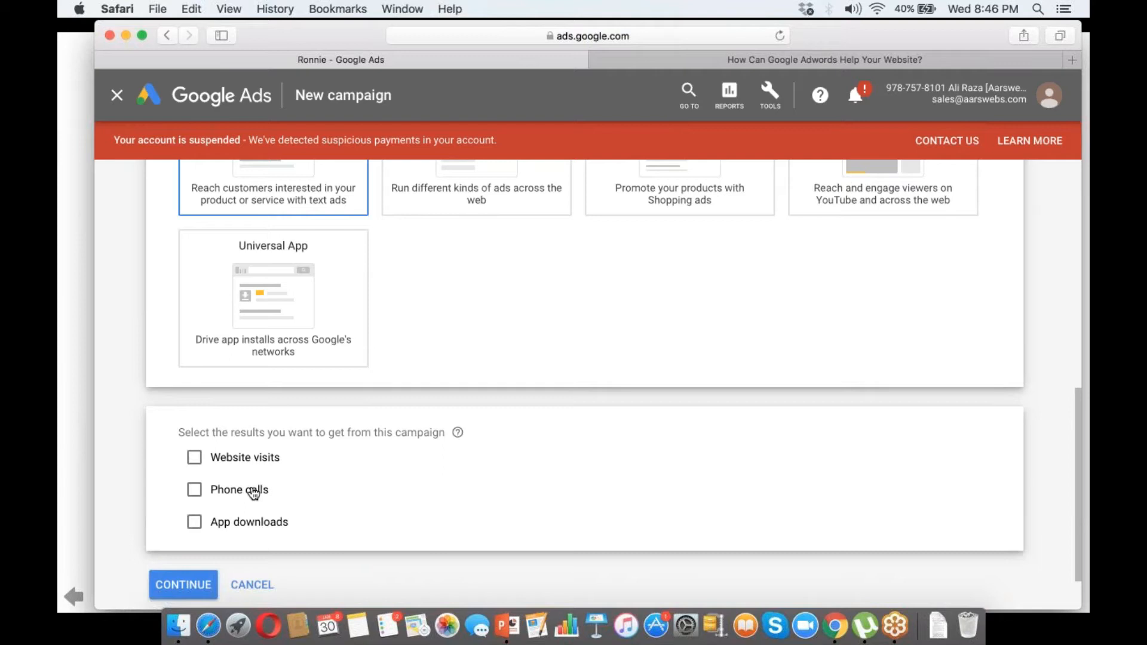
left_click(253, 492)
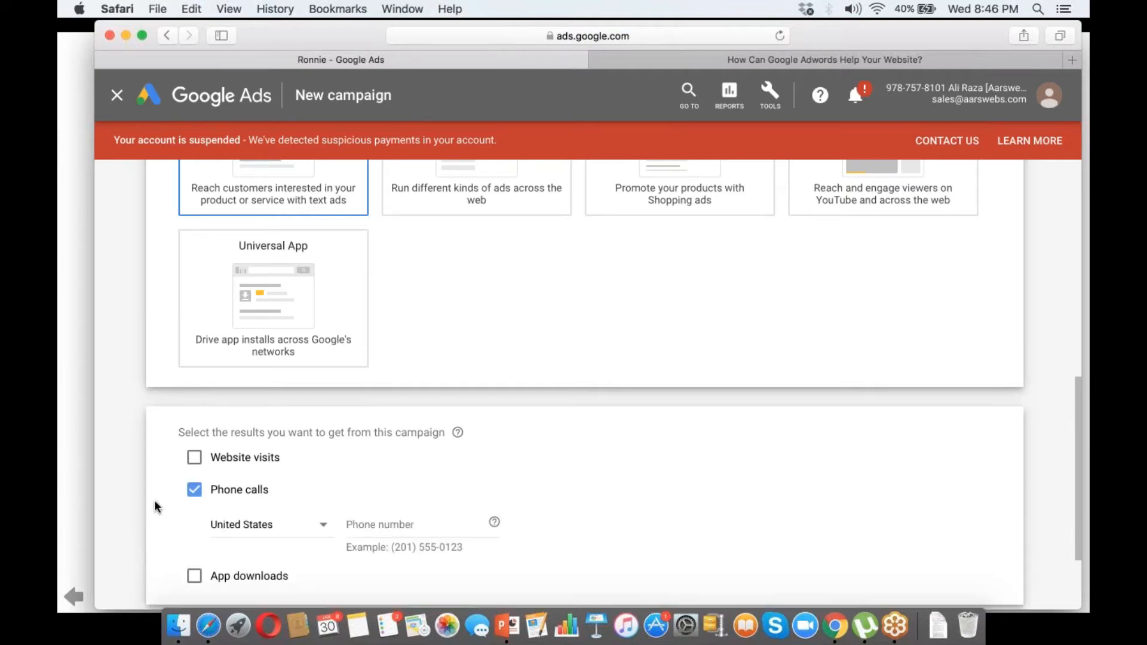
scroll(155, 502, "down", 2)
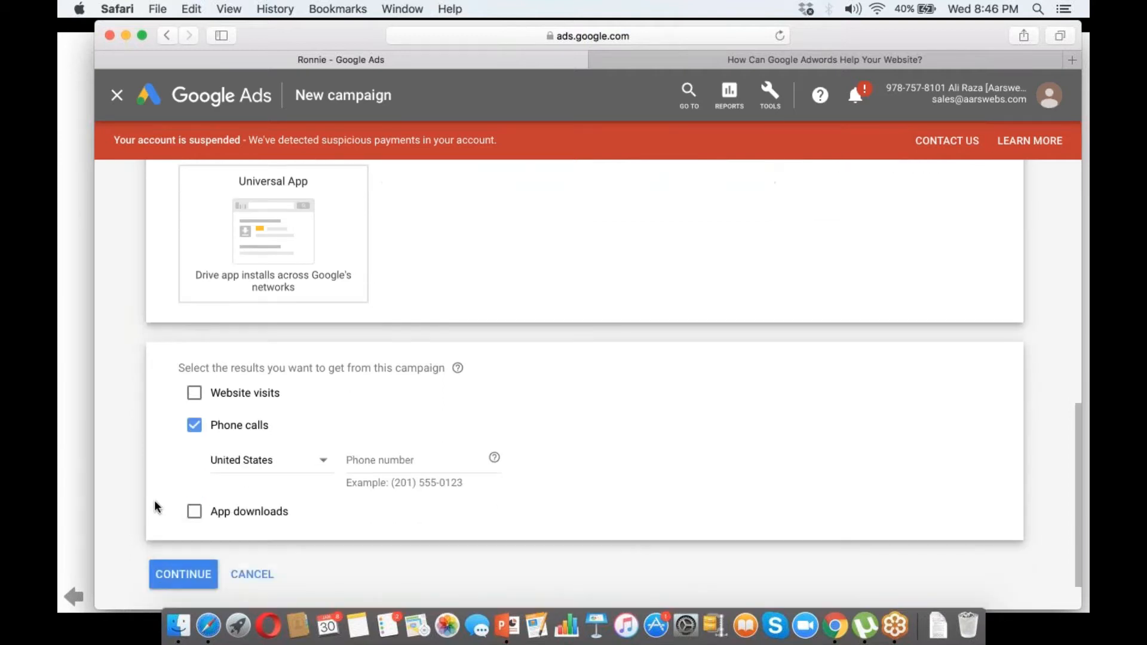
scroll(154, 505, "down", 1)
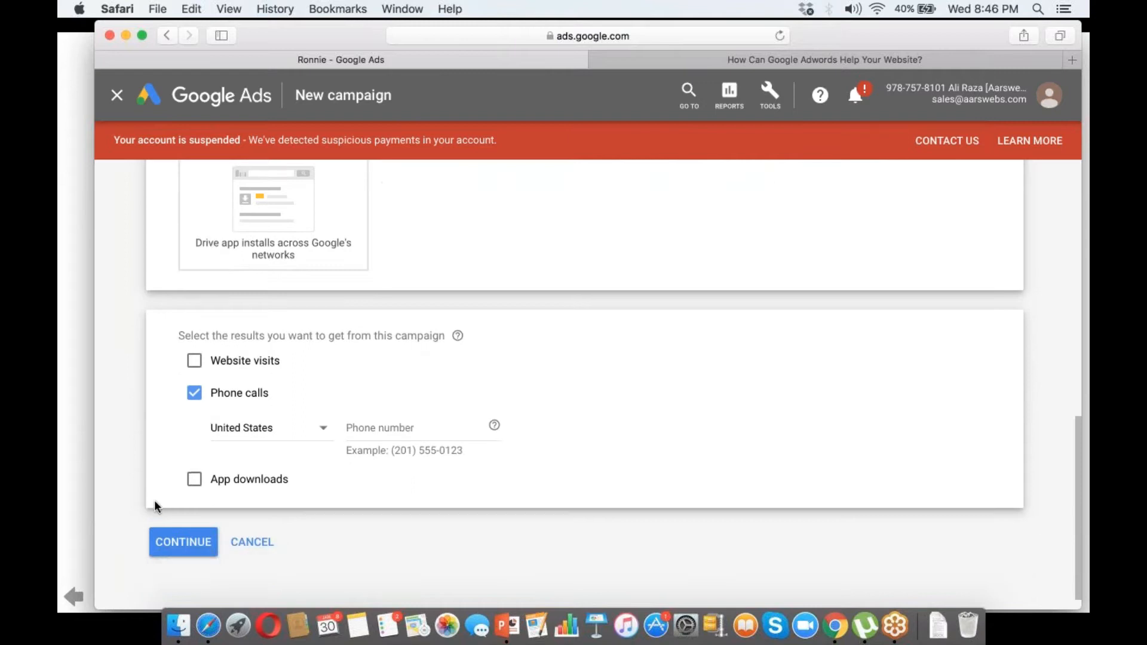
left_click(250, 400)
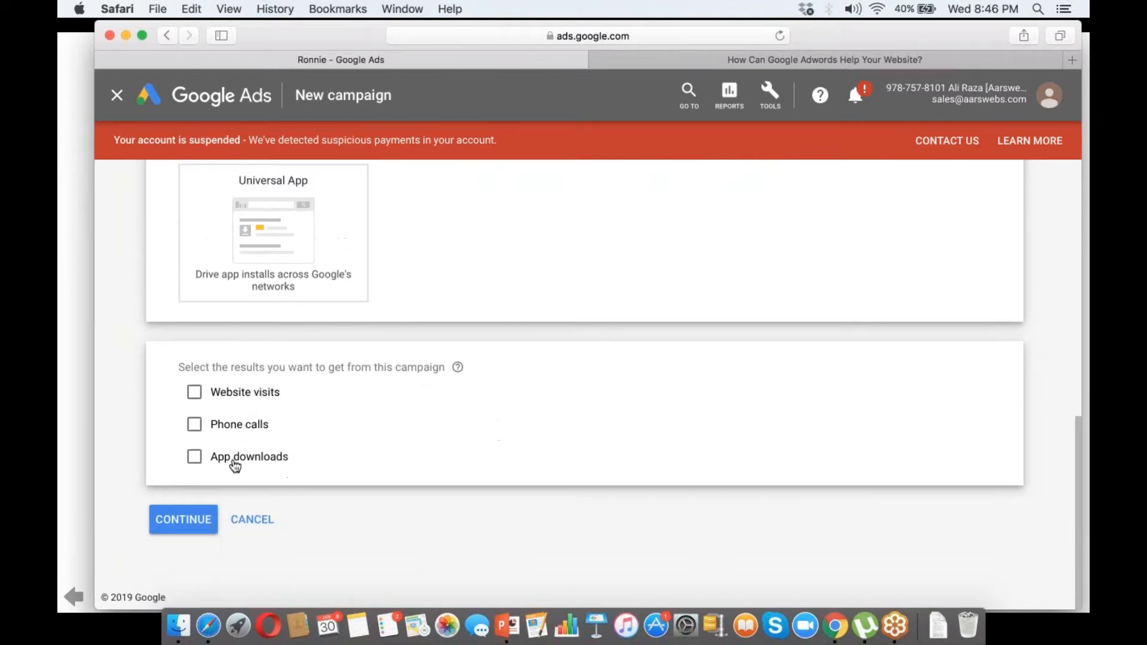
left_click(233, 465)
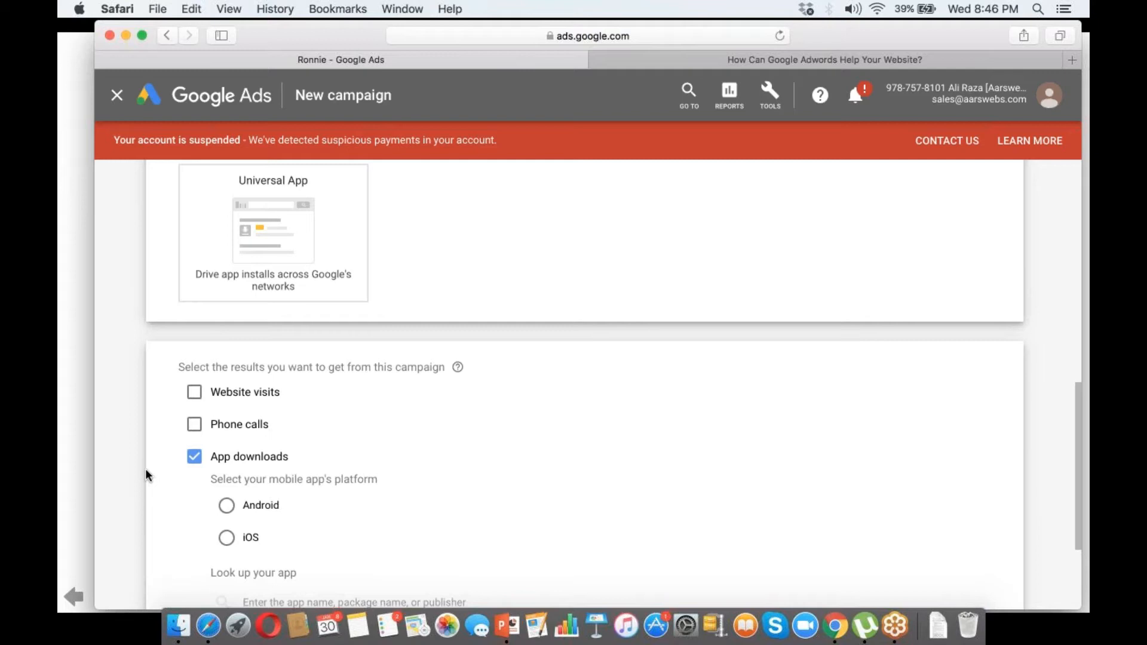
scroll(146, 475, "down", 3)
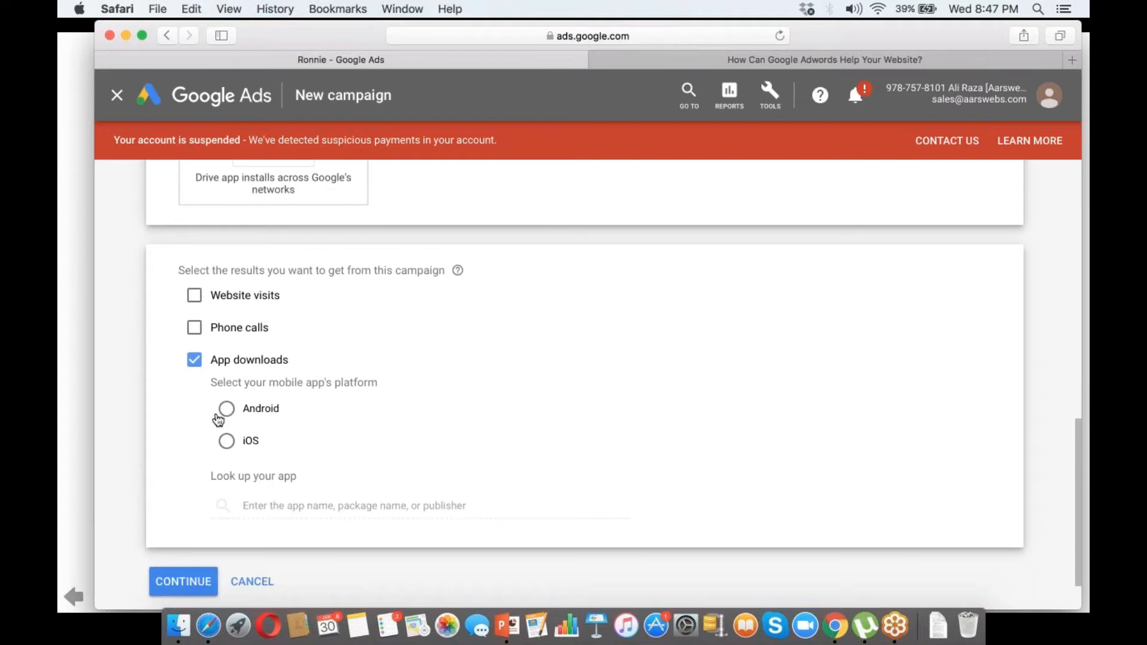
- Clear the App downloads result and choose Website visits as the result wanted from the campaign
left_click(217, 360)
left_click(195, 392)
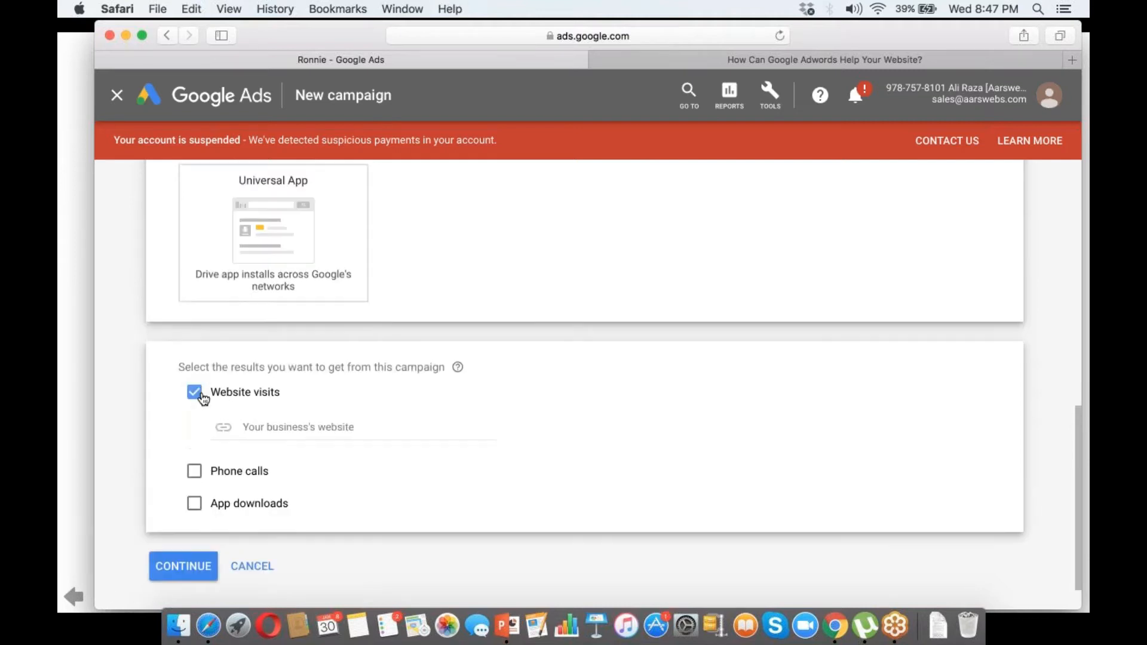
left_click(311, 430)
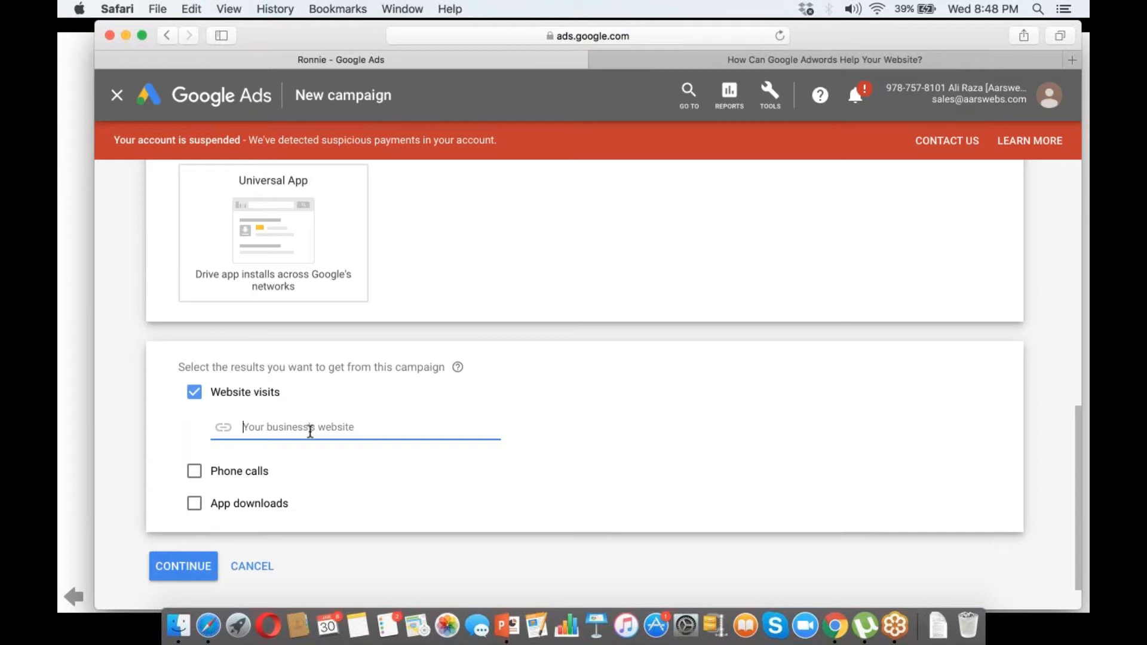
- Search Google for "signup for credit card" in the second browser tab and view the results
left_click(645, 67)
key("super+l")
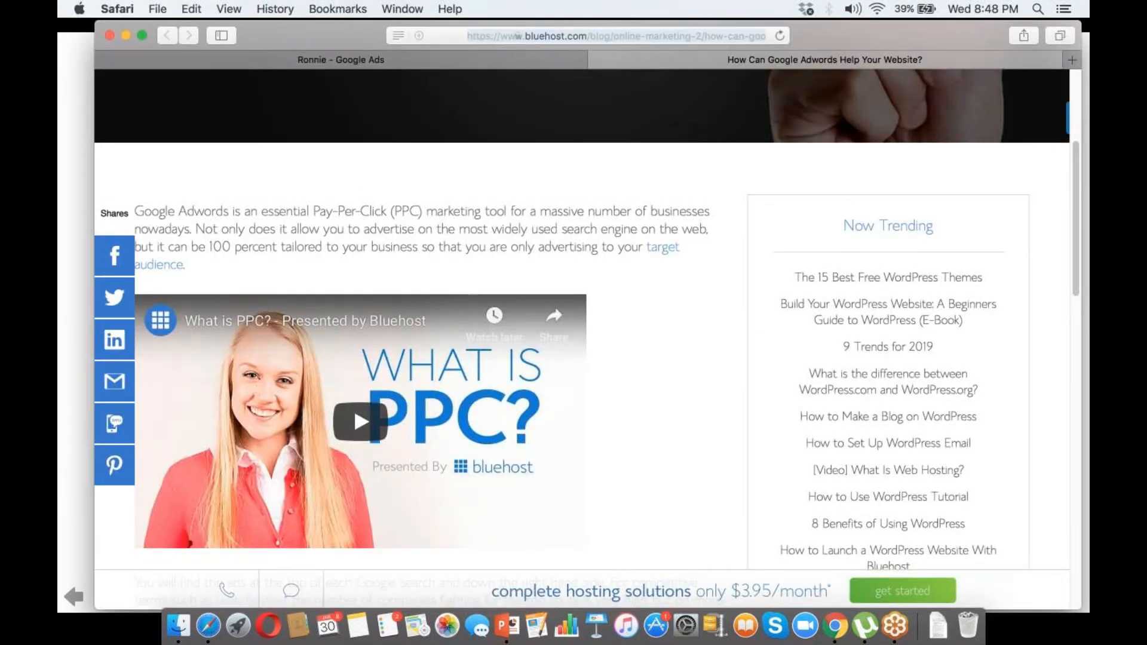
type("moti")
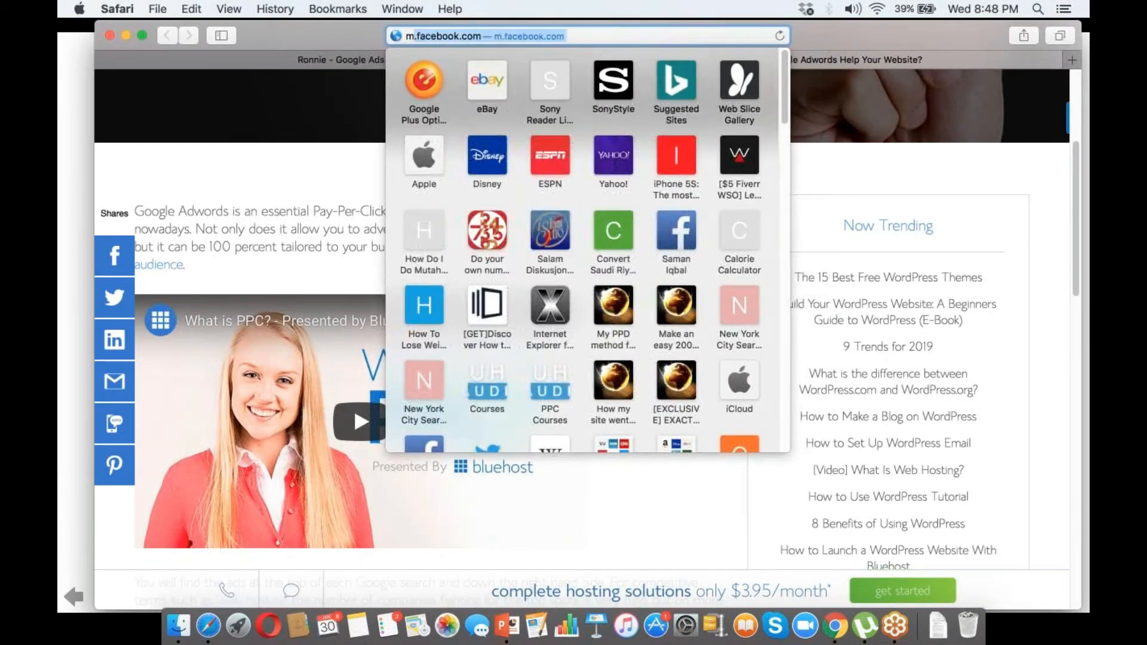
key("BackSpace")
key("BackSpace")
key("BackSpace")
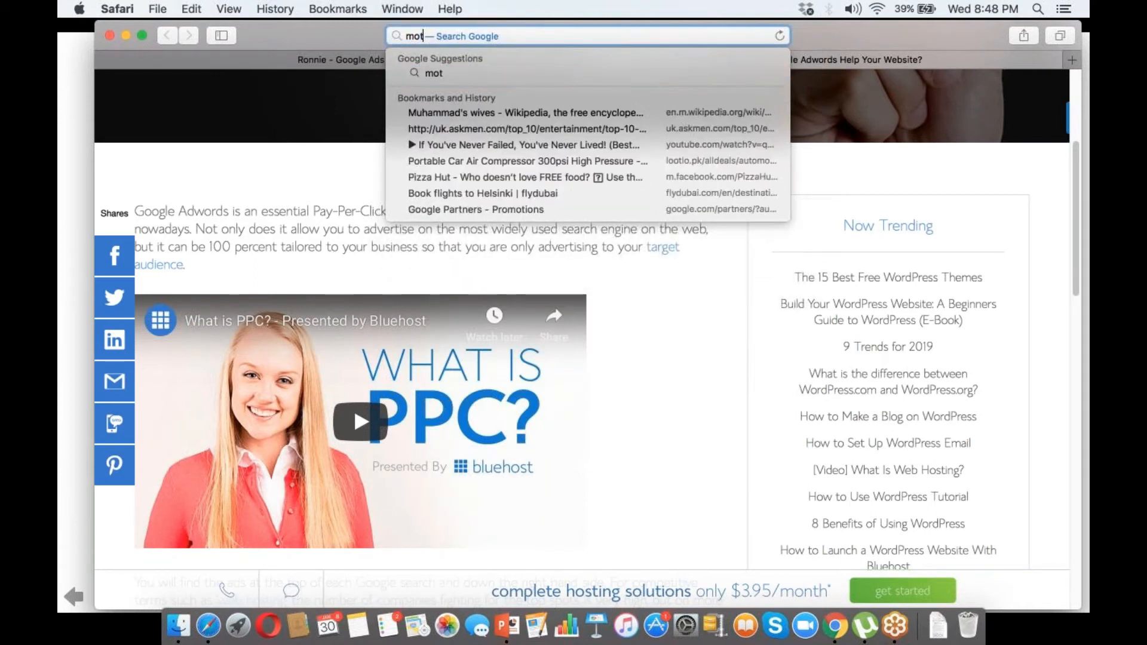
key("BackSpace")
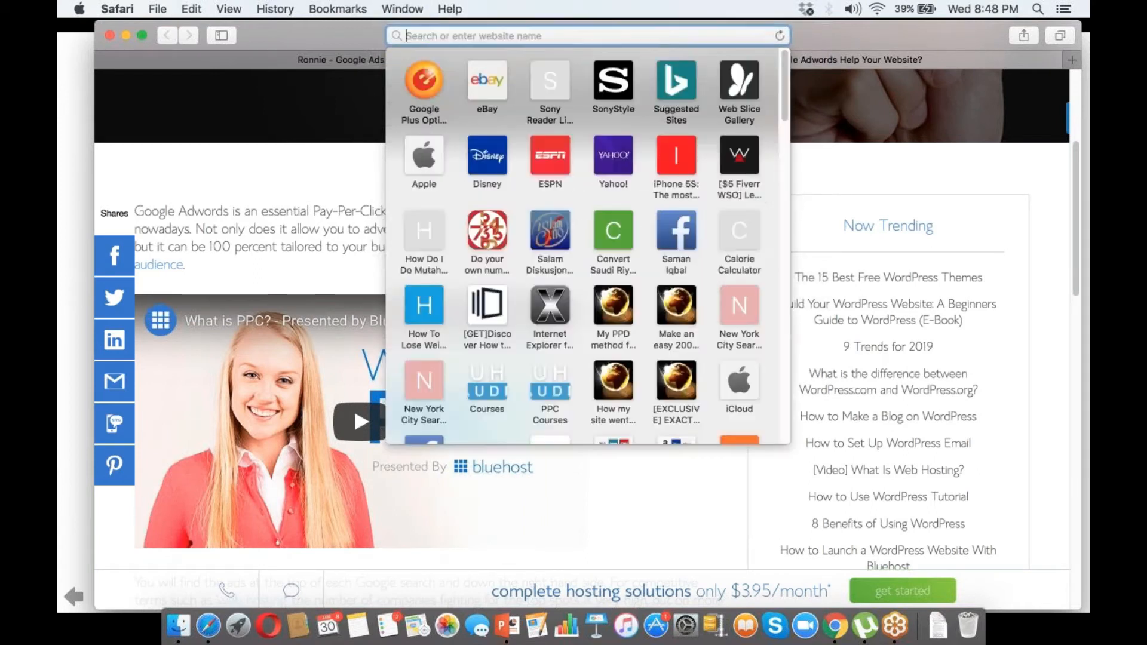
type("signup for c")
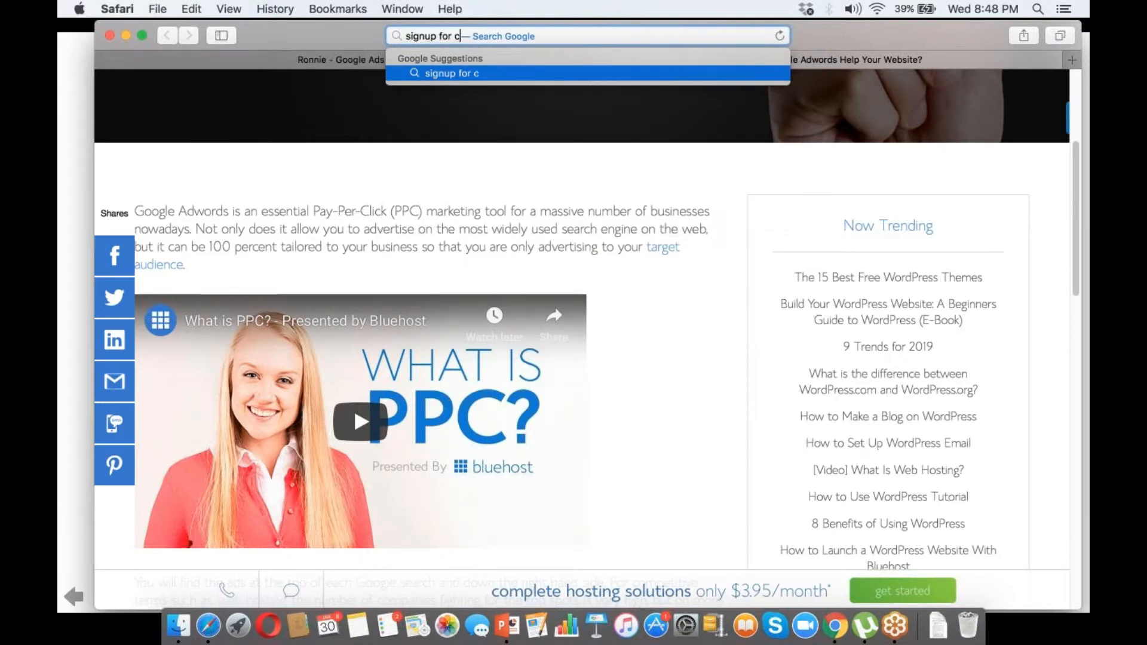
type("redit card")
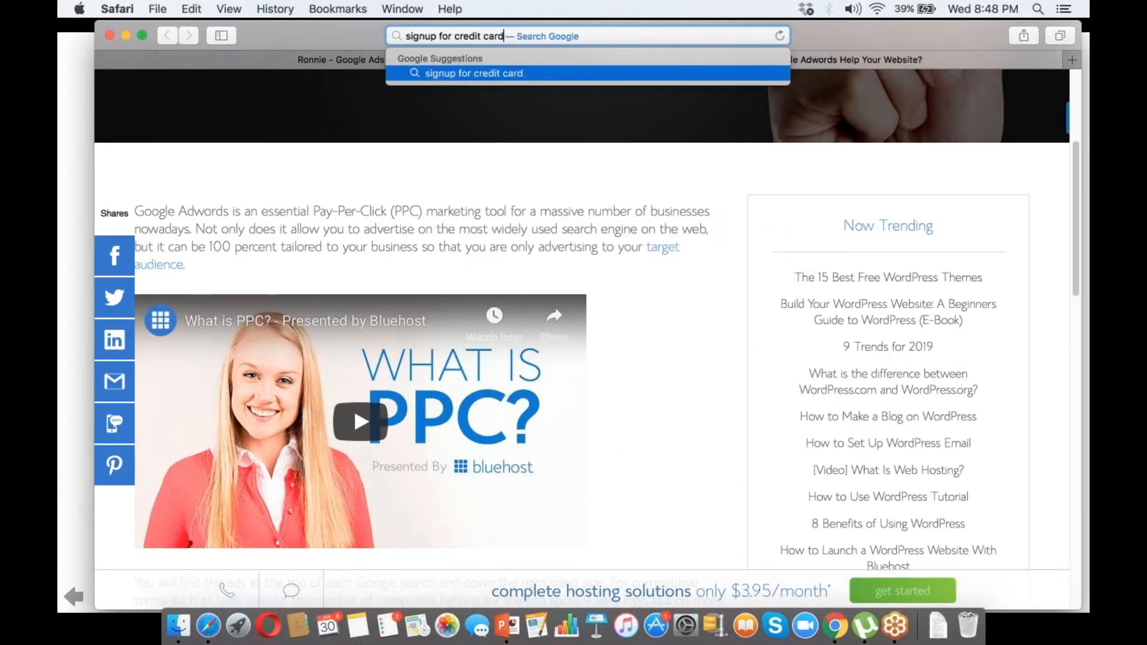
key("Return")
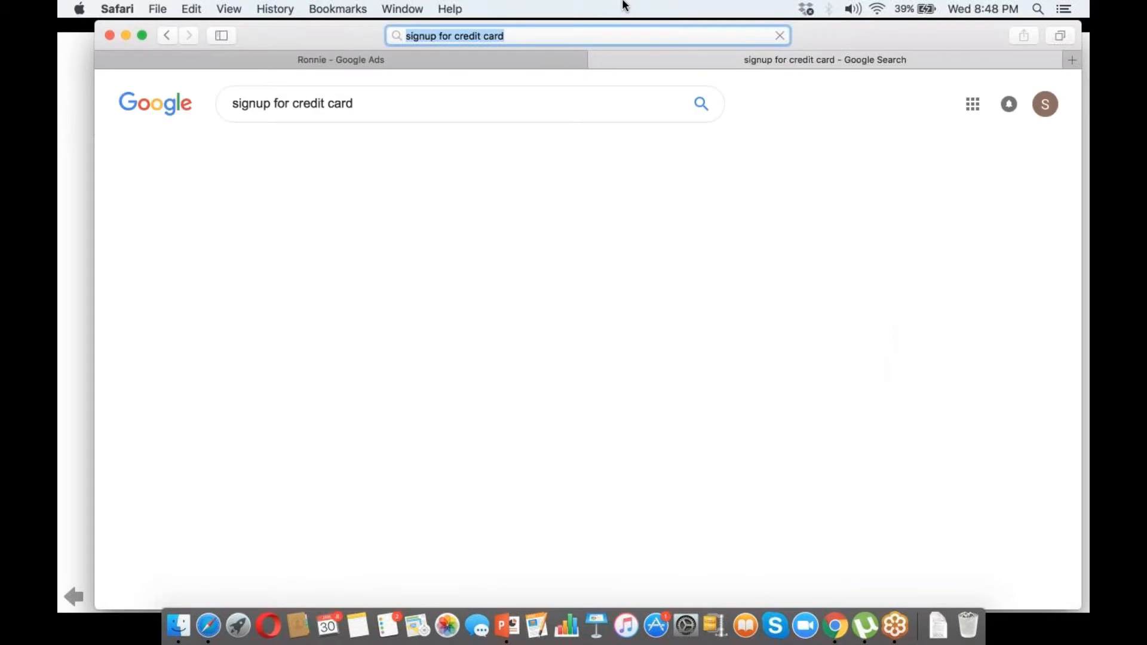
scroll(1075, 99, "down", 1)
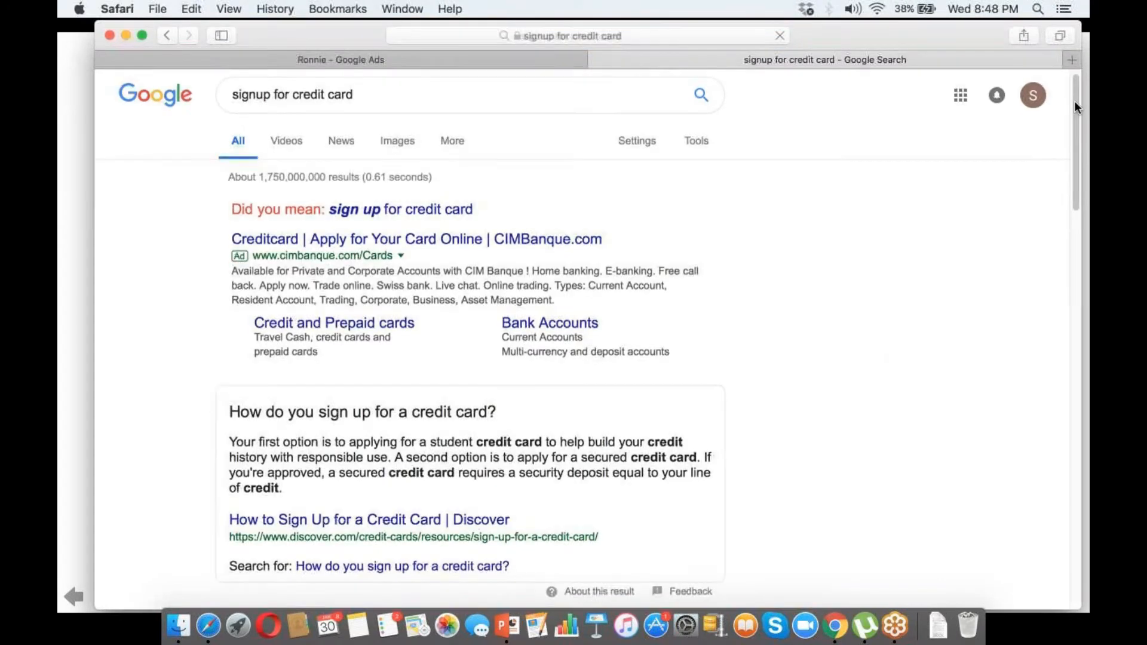
left_click(744, 28)
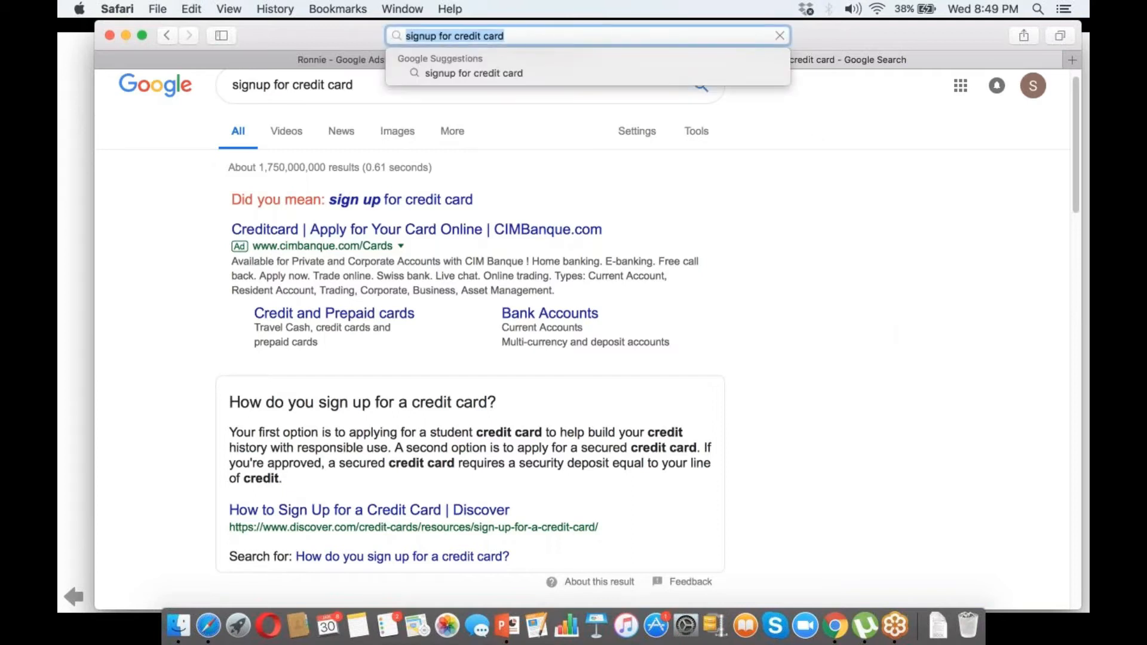
key("Escape")
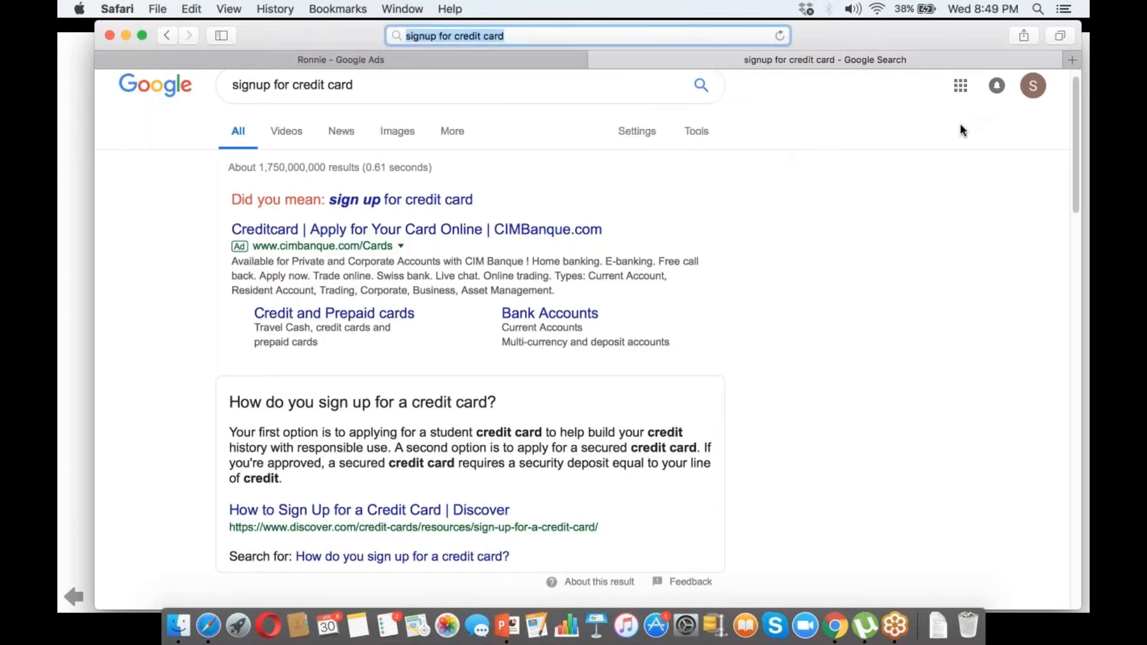
key("super+Tab")
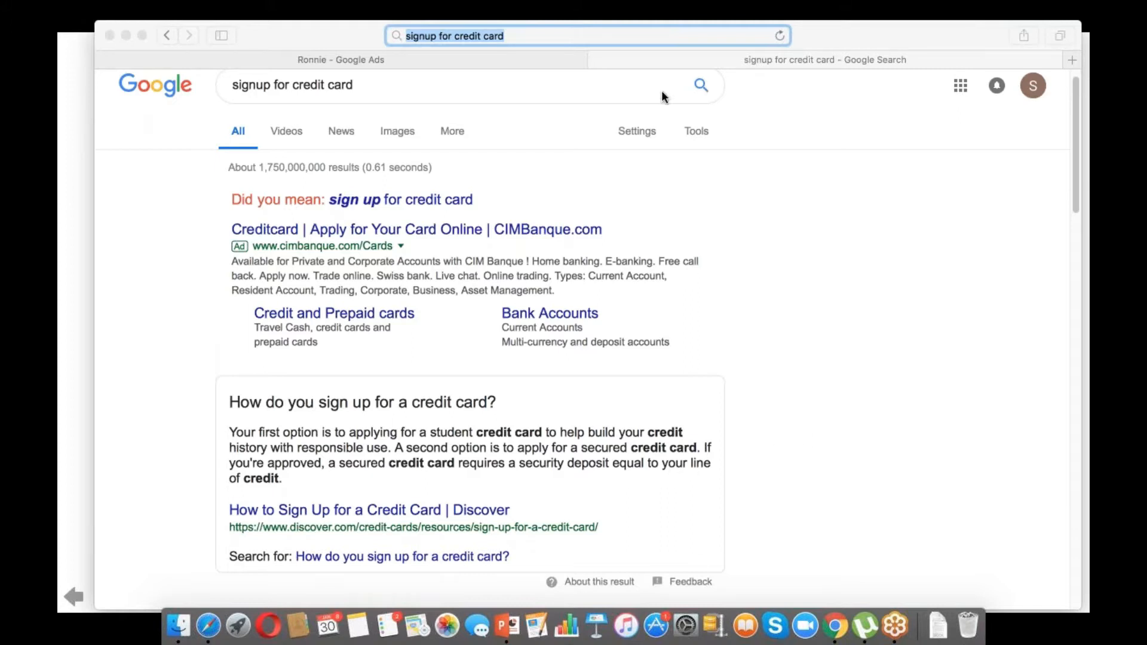
left_click(642, 34)
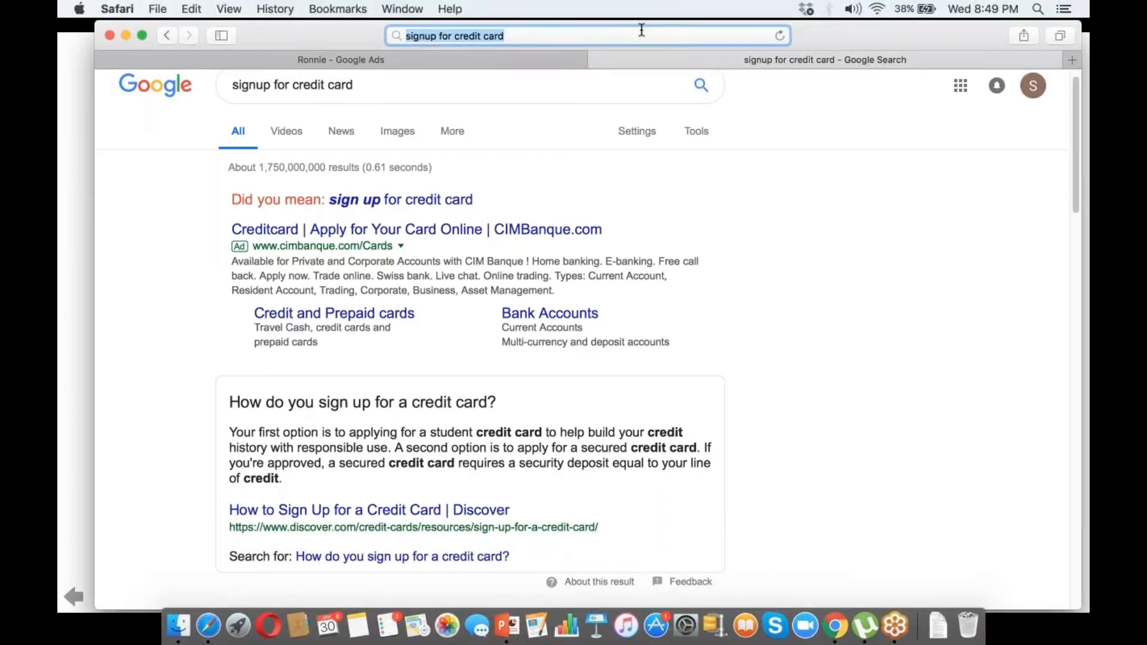
type("http://dubaidesertsafaari.com")
key("Return")
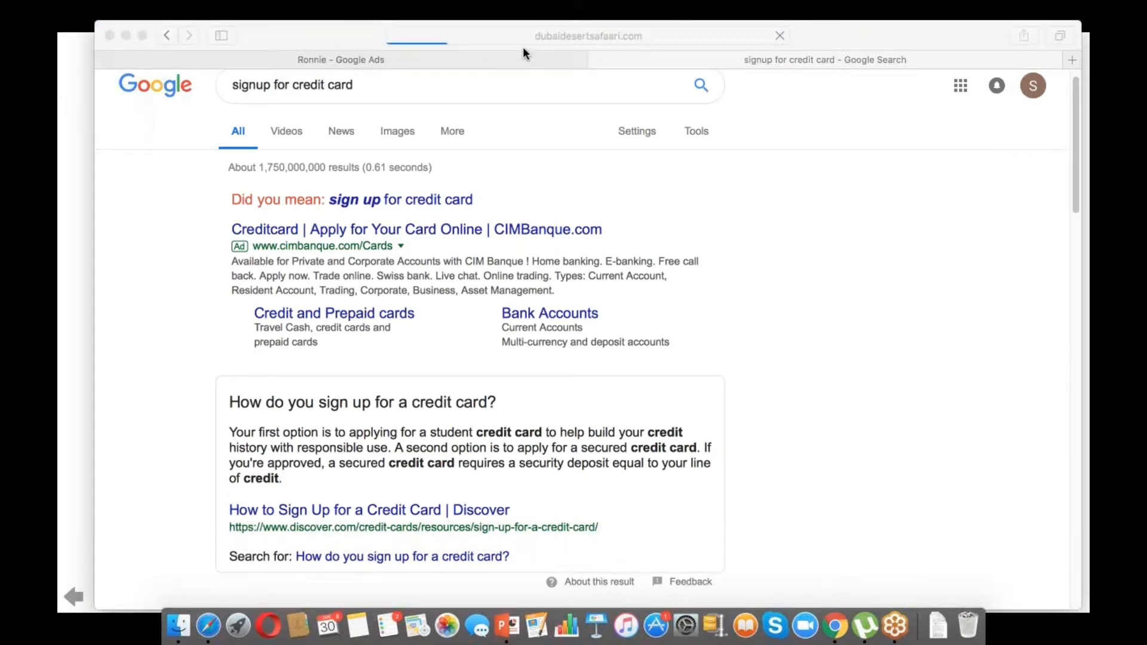
left_click(515, 60)
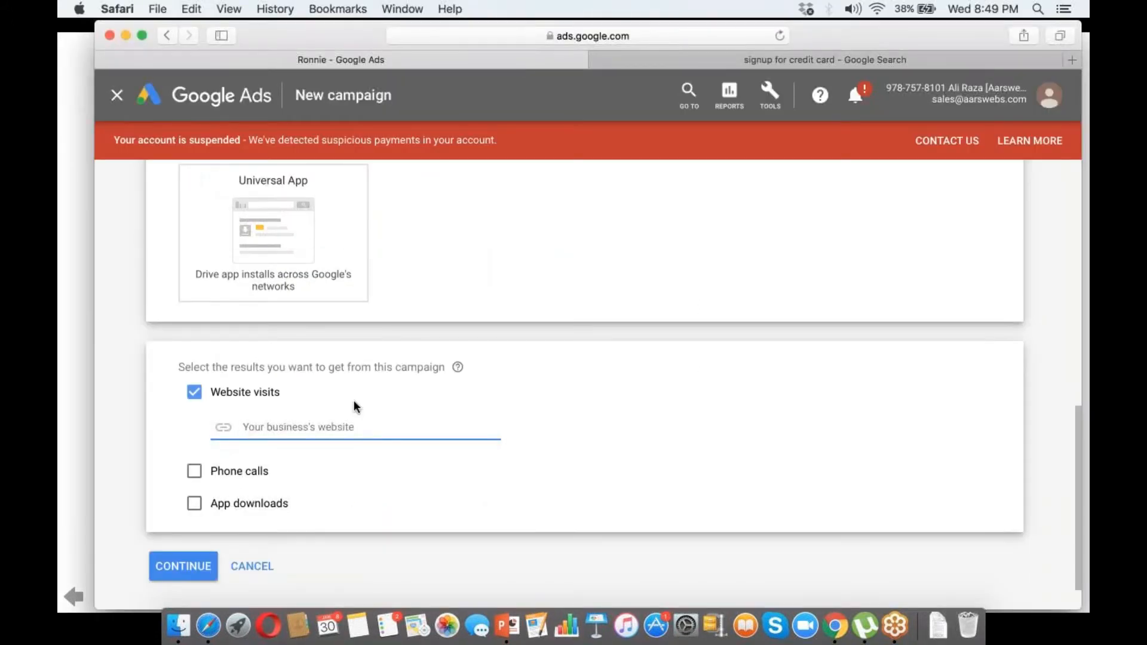
type("http://dubaidesertsafaari.com")
left_click(260, 426)
type("s")
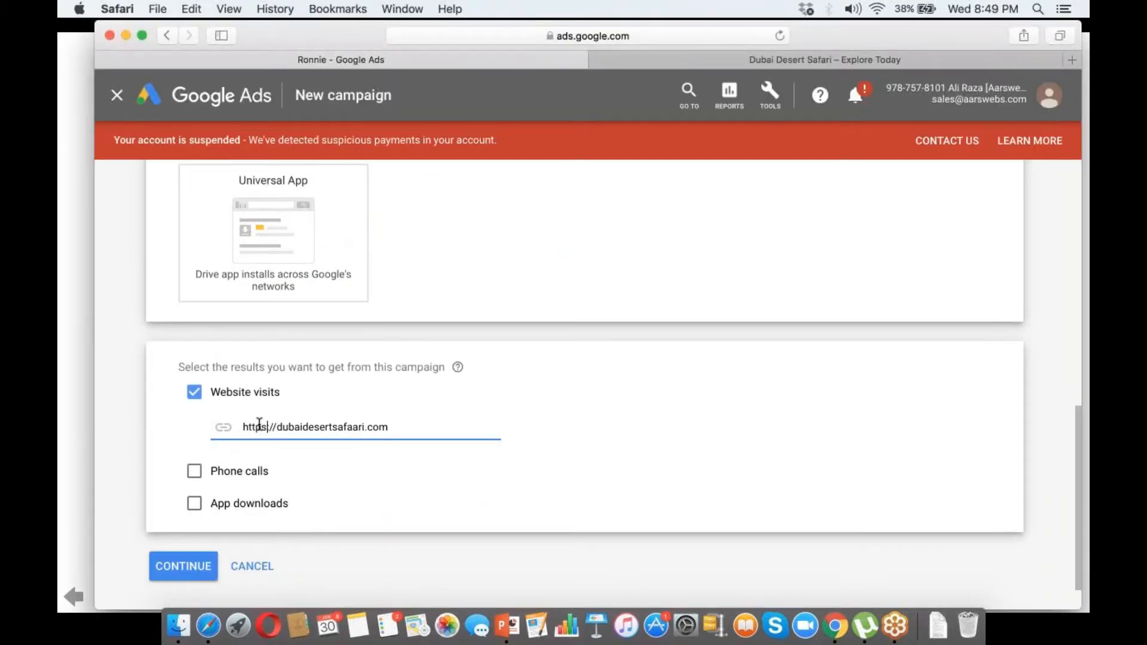
left_click(826, 60)
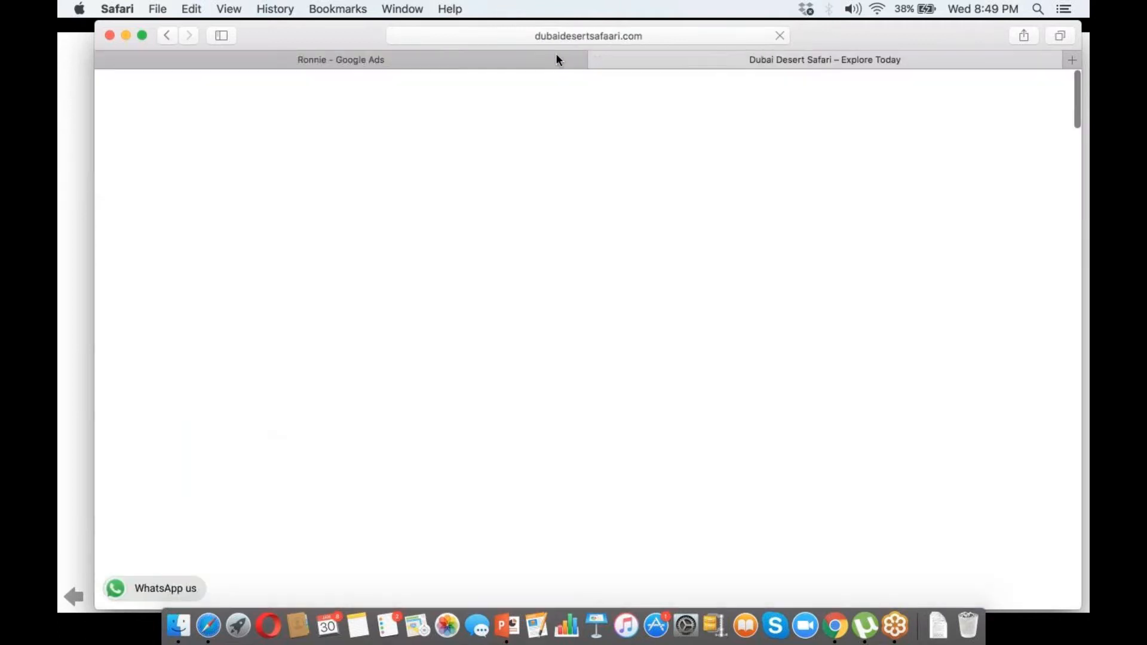
left_click(556, 60)
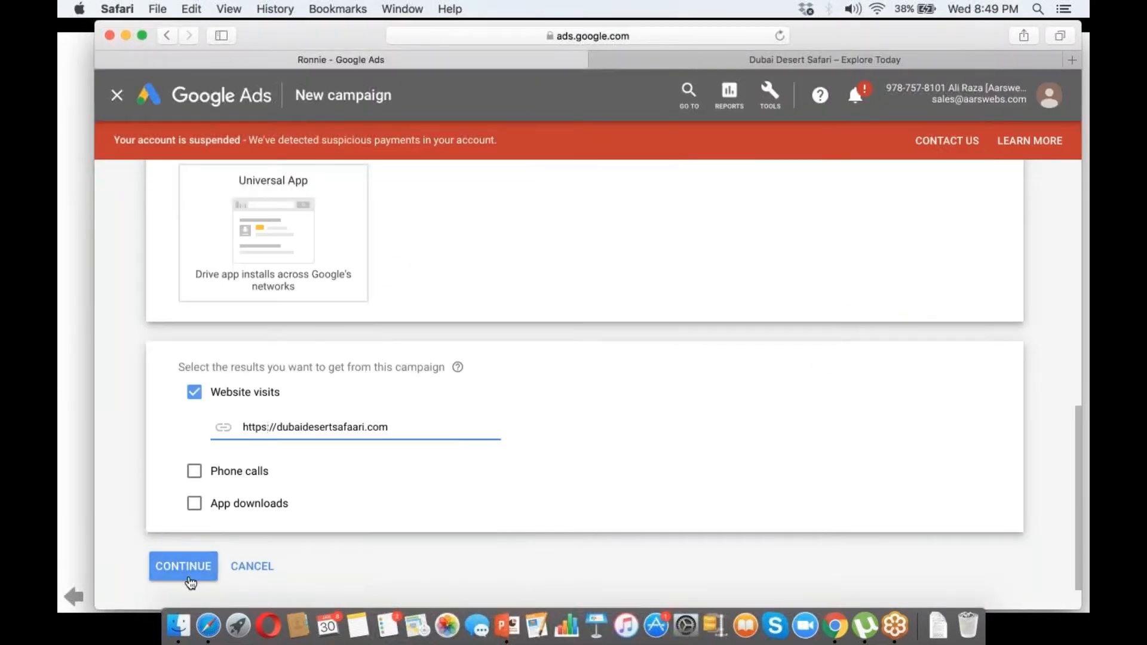
left_click(190, 579)
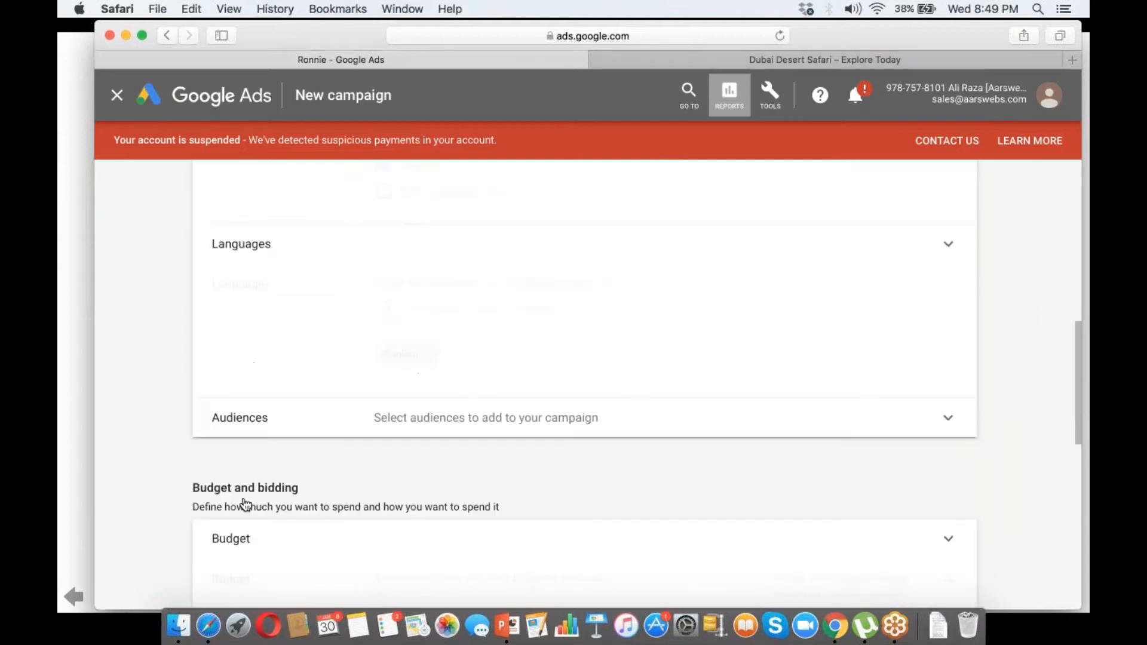
- Review the Dubai Desert Safari homepage from its header down to the desert safari tours
left_click(832, 56)
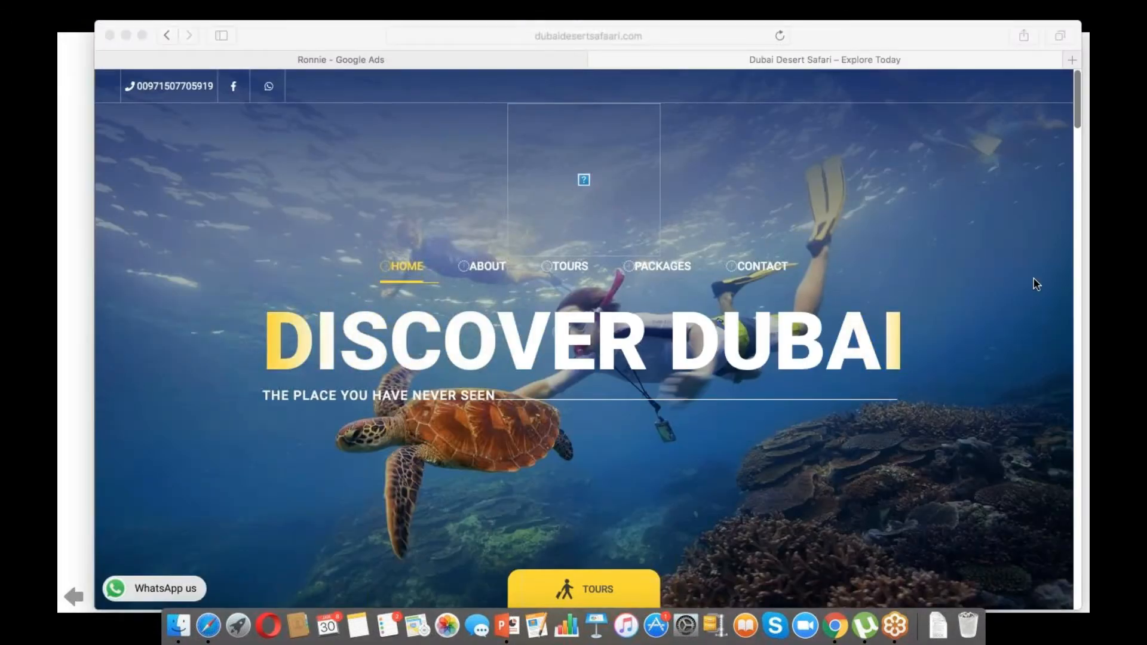
left_click(1077, 111)
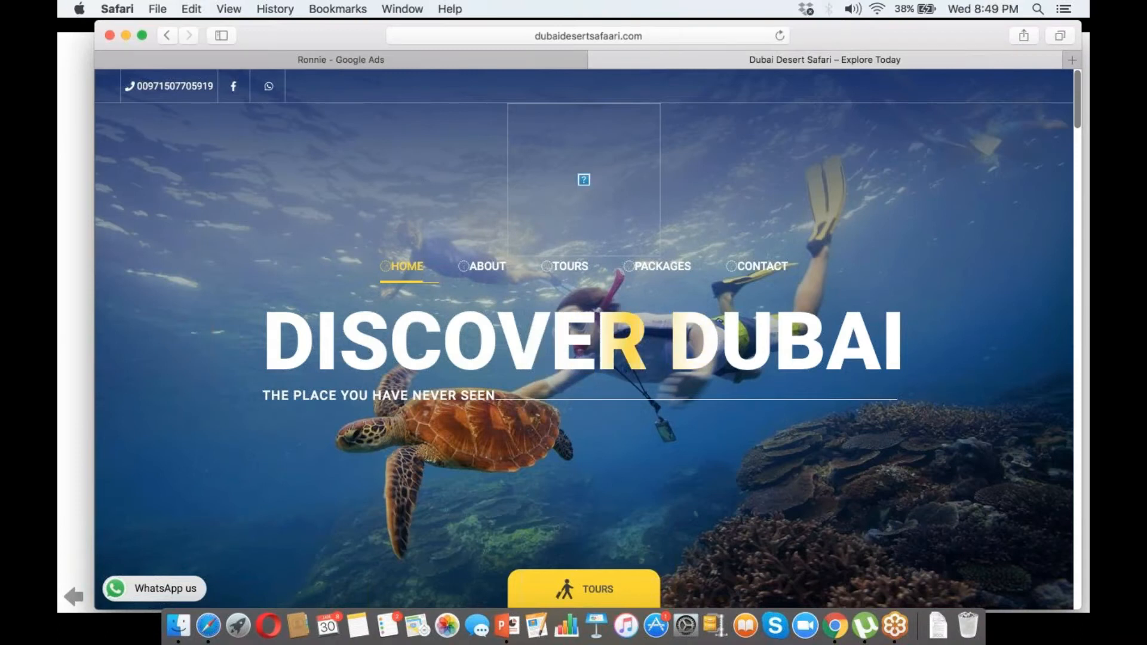
mouse_move(1080, 114)
left_mouse_down()
mouse_move(1075, 127)
mouse_move(1077, 112)
left_mouse_up()
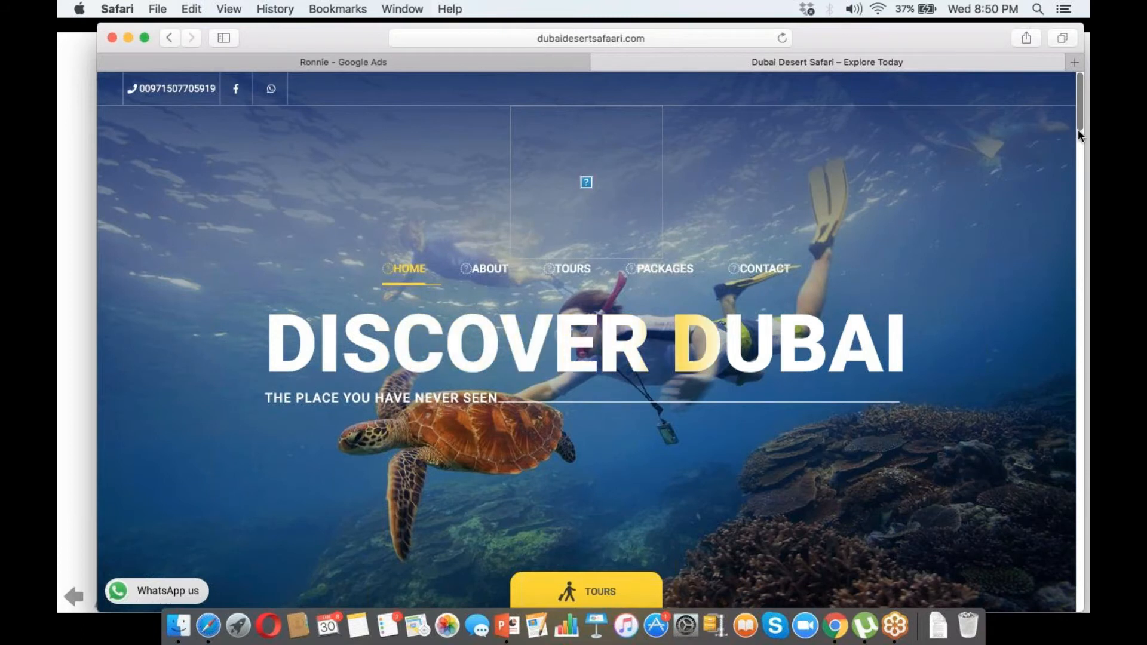
scroll(1068, 155, "down", 3)
scroll(1064, 170, "down", 7)
scroll(1060, 167, "down", 1)
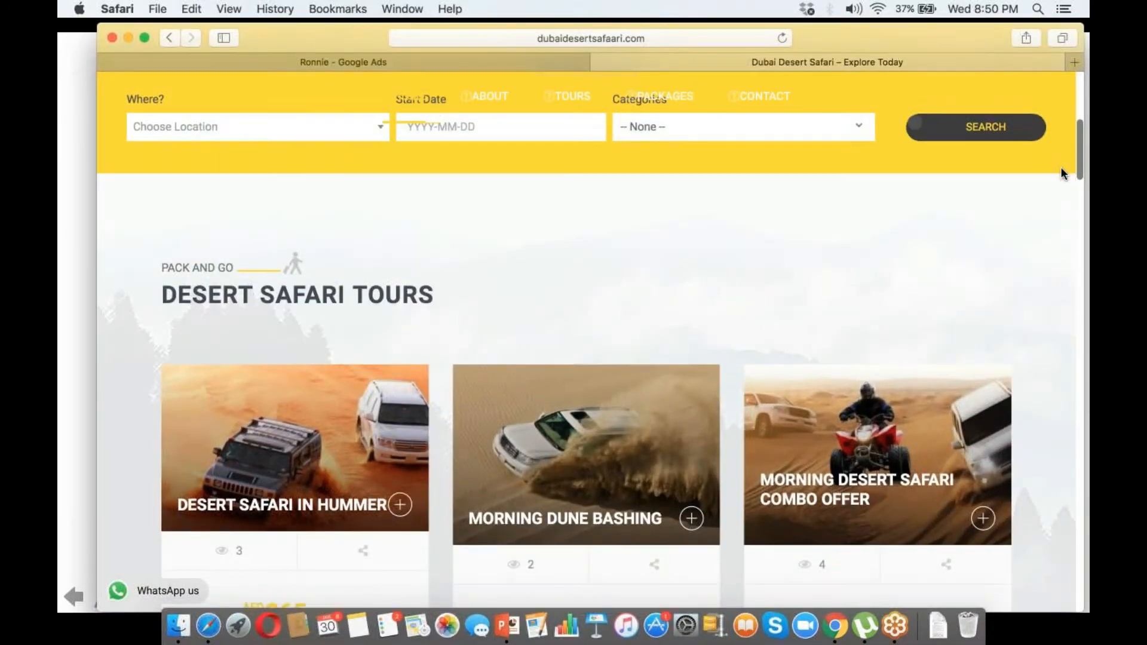
- Review the desert safari and sightseeing tours on the Dubai Desert Safari homepage and return to its header
scroll(1061, 167, "down", 1)
scroll(1063, 160, "up", 1)
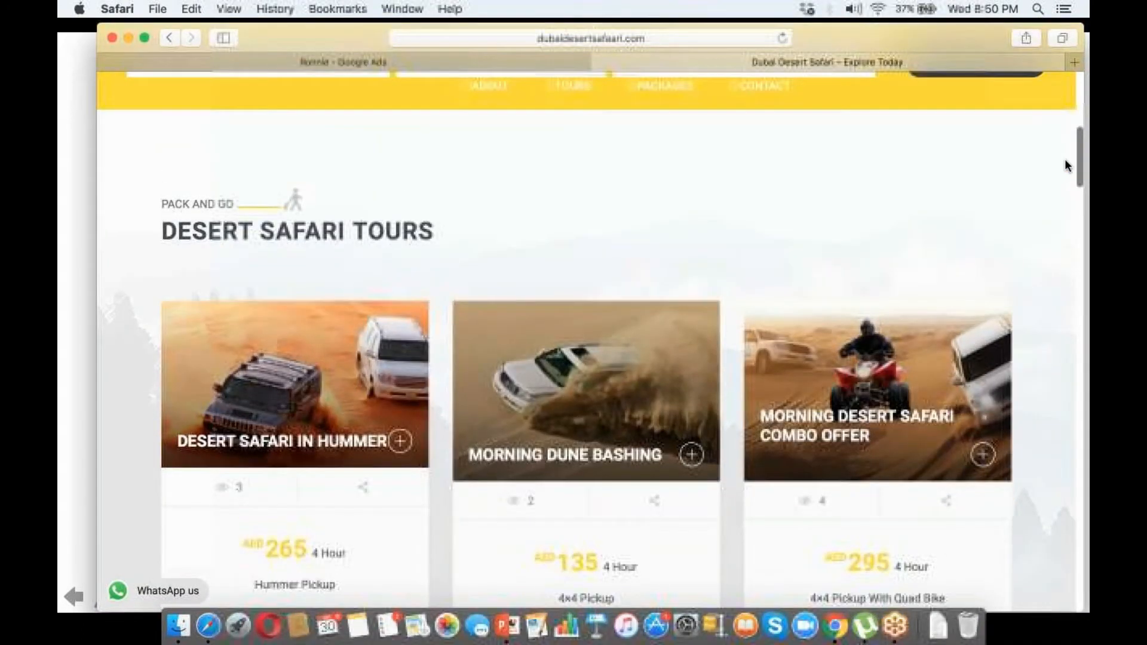
scroll(1065, 159, "up", 3)
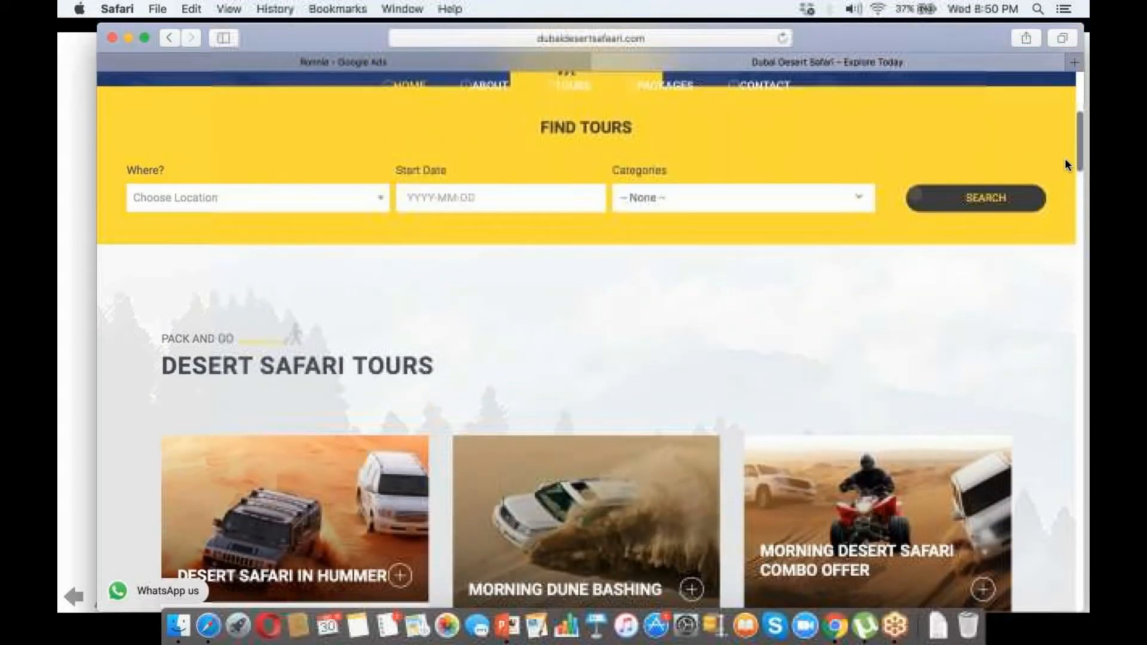
scroll(1049, 189, "down", 2)
scroll(1043, 197, "down", 10)
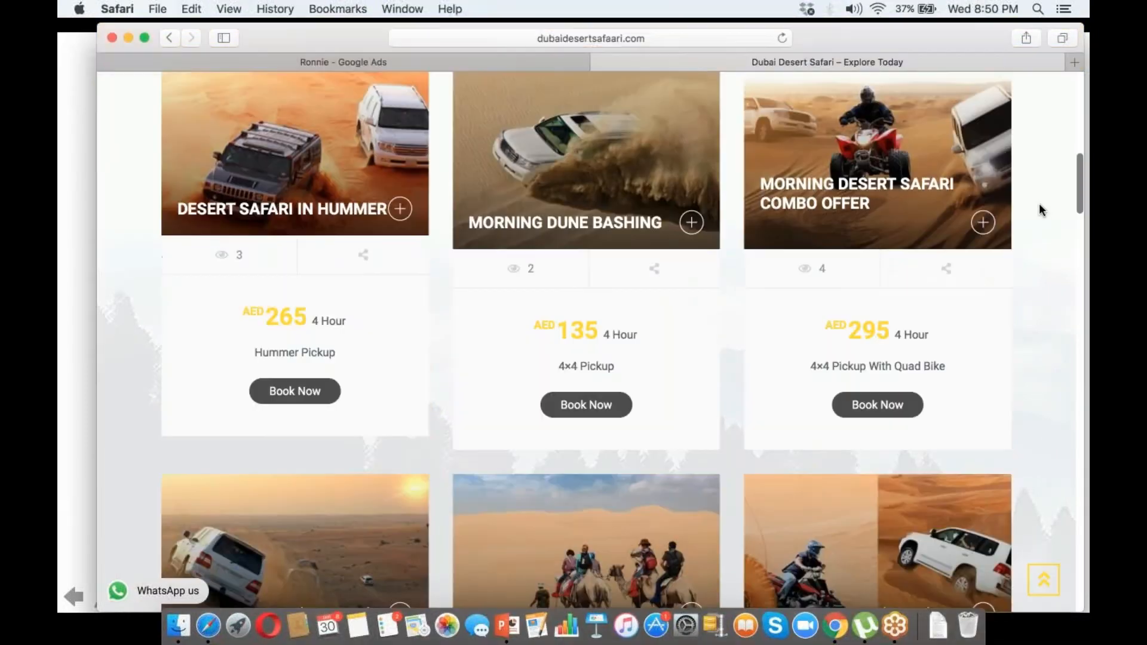
scroll(980, 305, "down", 6)
scroll(1019, 210, "up", 15)
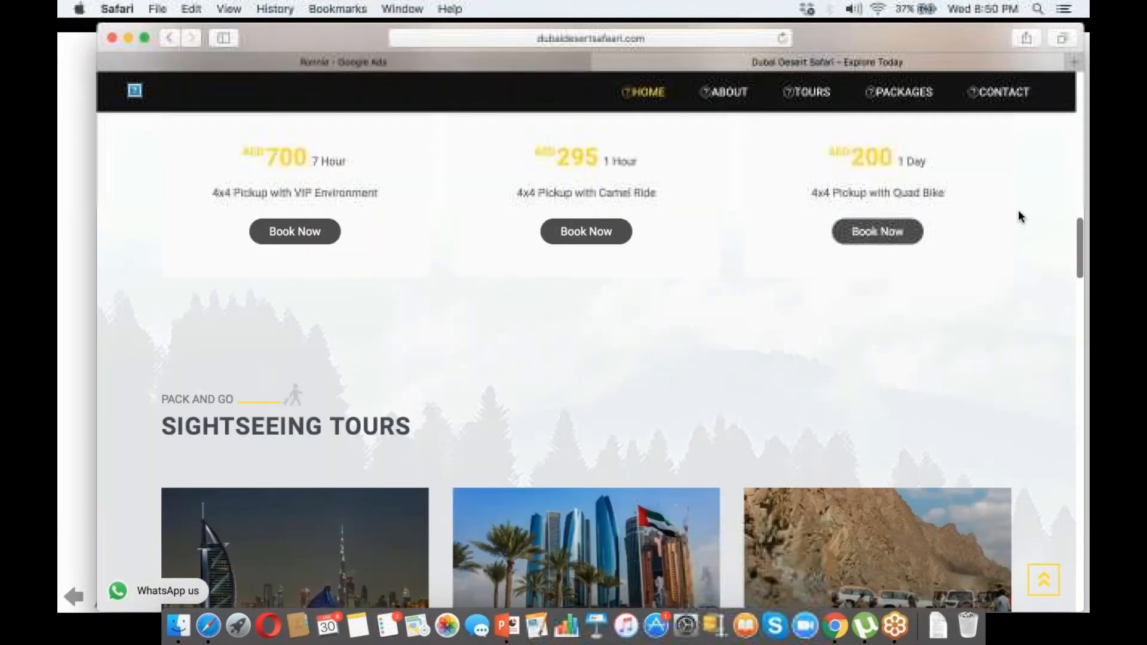
scroll(1038, 174, "down", 3)
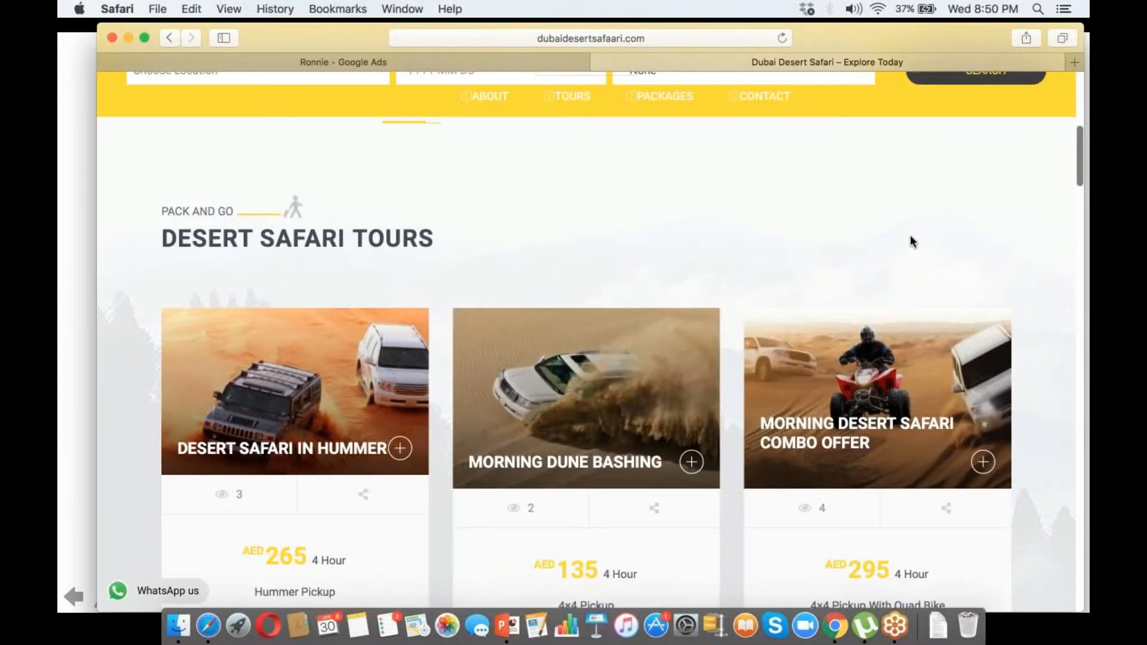
triple_click(1072, 202)
scroll(1077, 215, "down", 6)
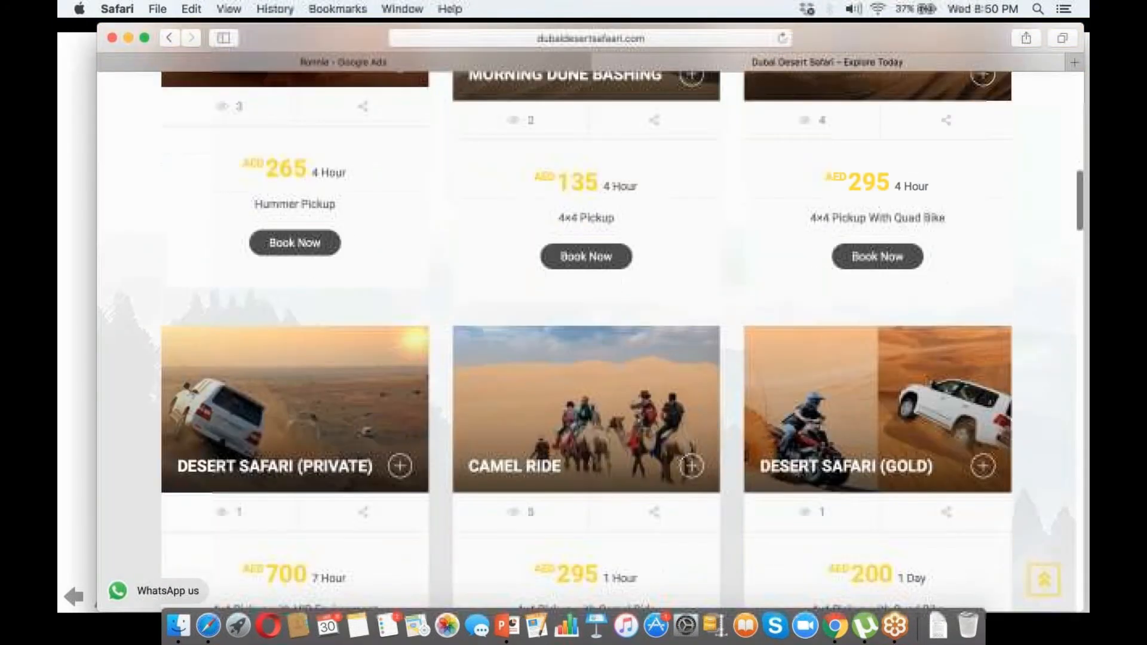
left_click_drag(1080, 213, 1086, 115)
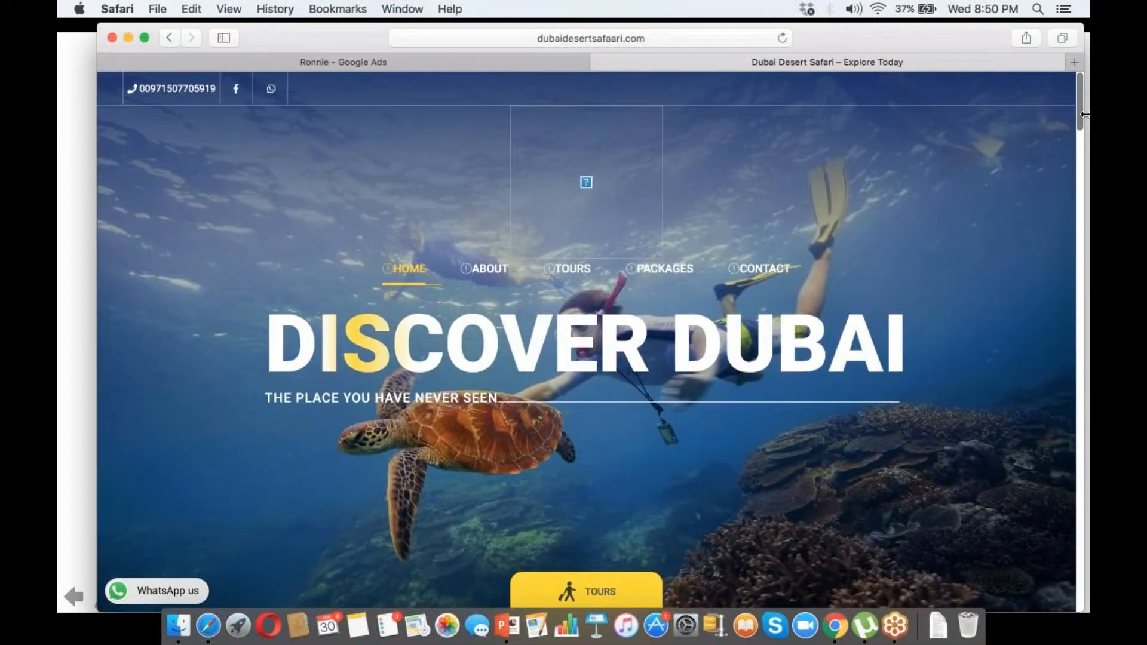
scroll(759, 81, "down", 3)
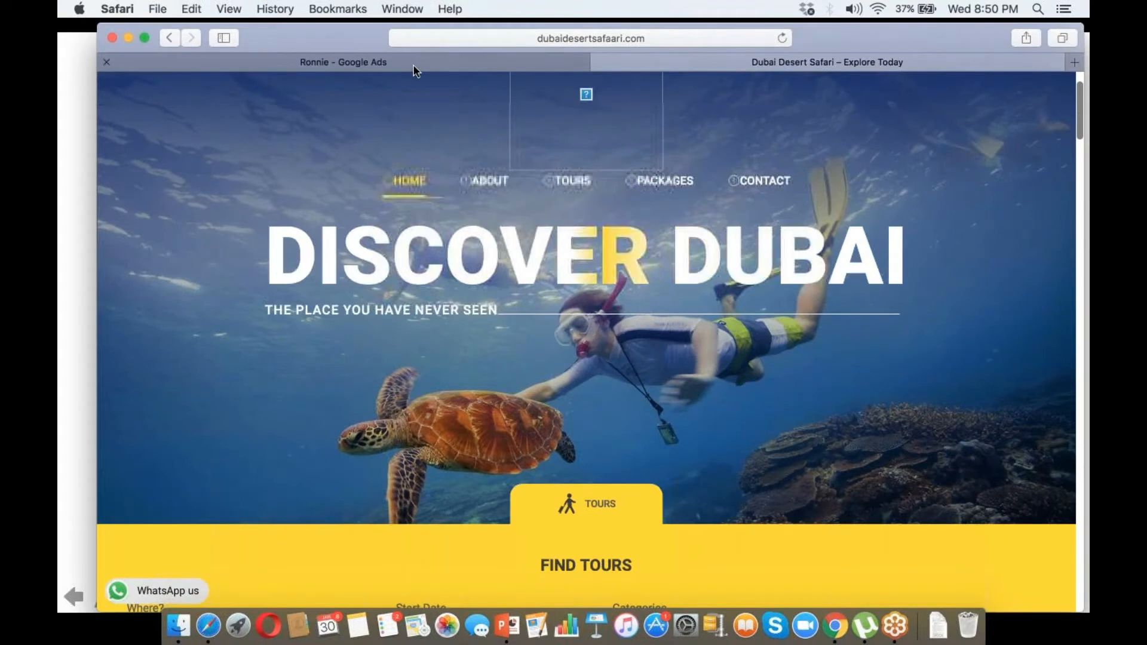
- Name the new campaign Dubaidesertsafaari.com, taking the domain from the website's address
left_click(415, 67)
left_click(717, 64)
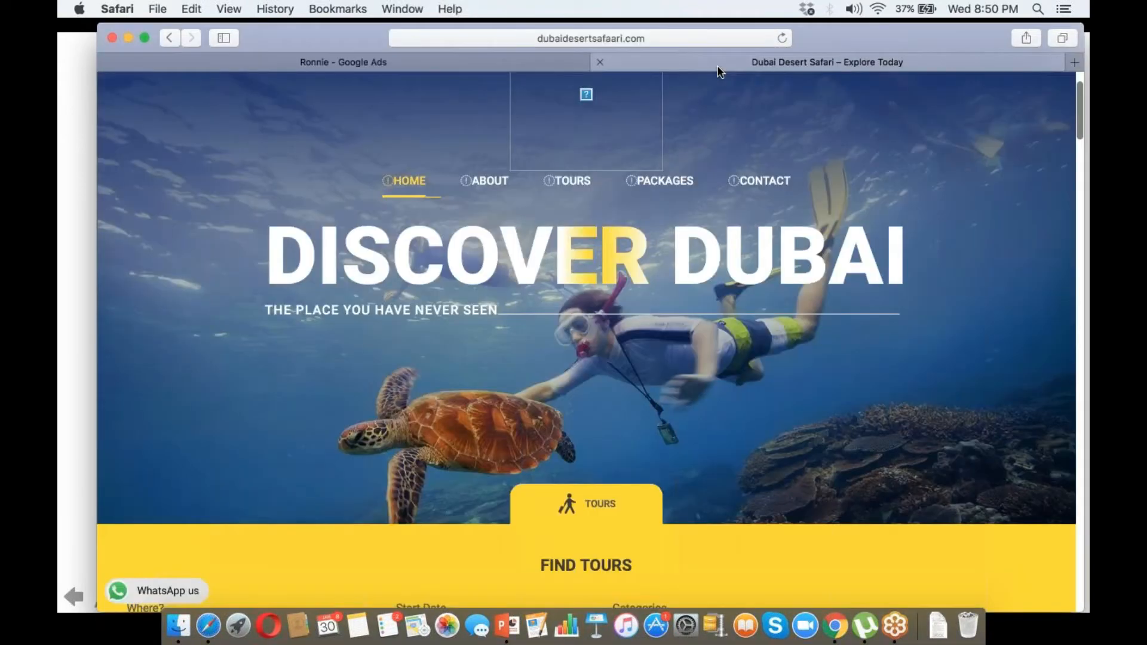
left_click(645, 38)
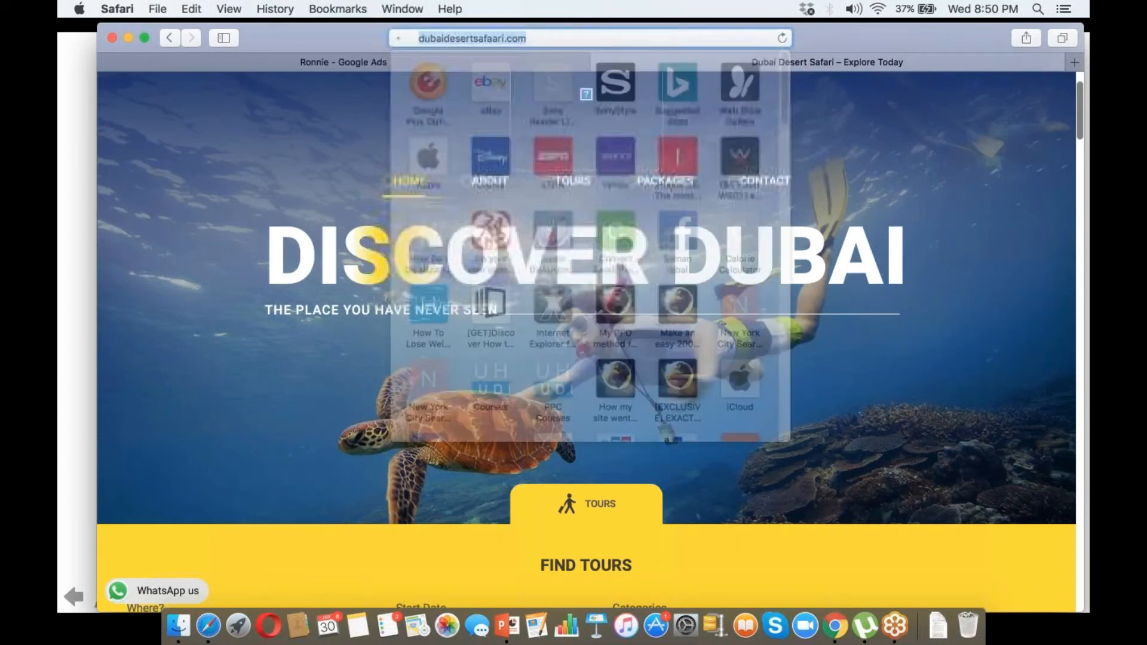
left_click(343, 62)
left_click(435, 347)
key("super+a")
type("dubaidesertsafaari.com")
type("D")
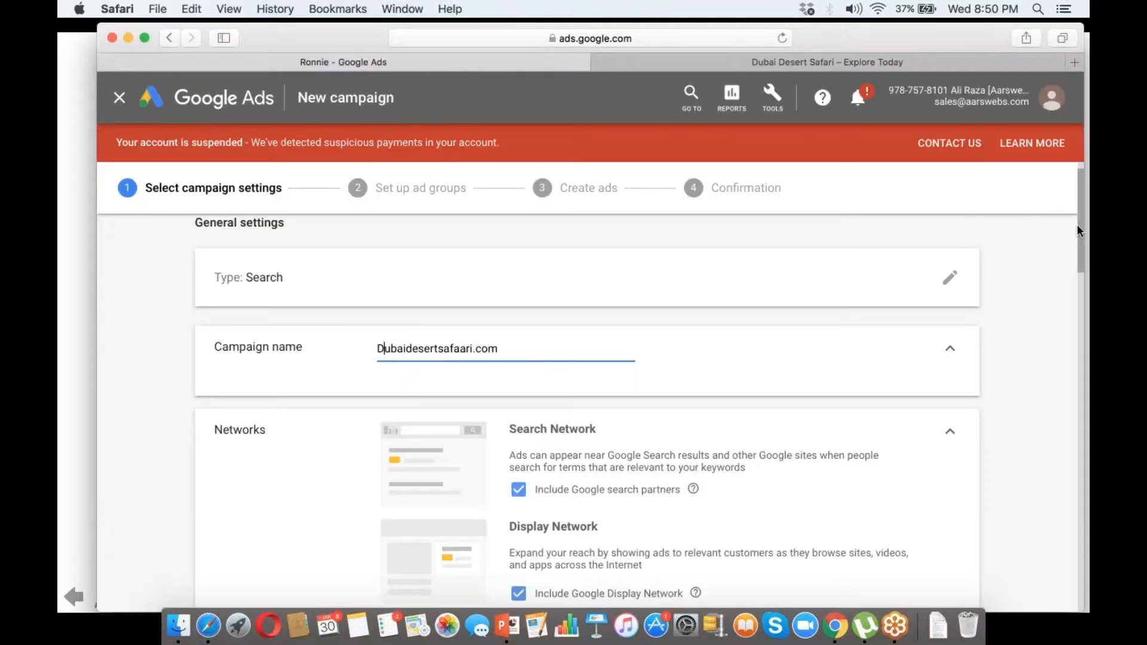
- Exclude both the Google Display Network and the Google search partners from the campaign's networks
scroll(1078, 239, "down", 1)
scroll(1077, 240, "down", 3)
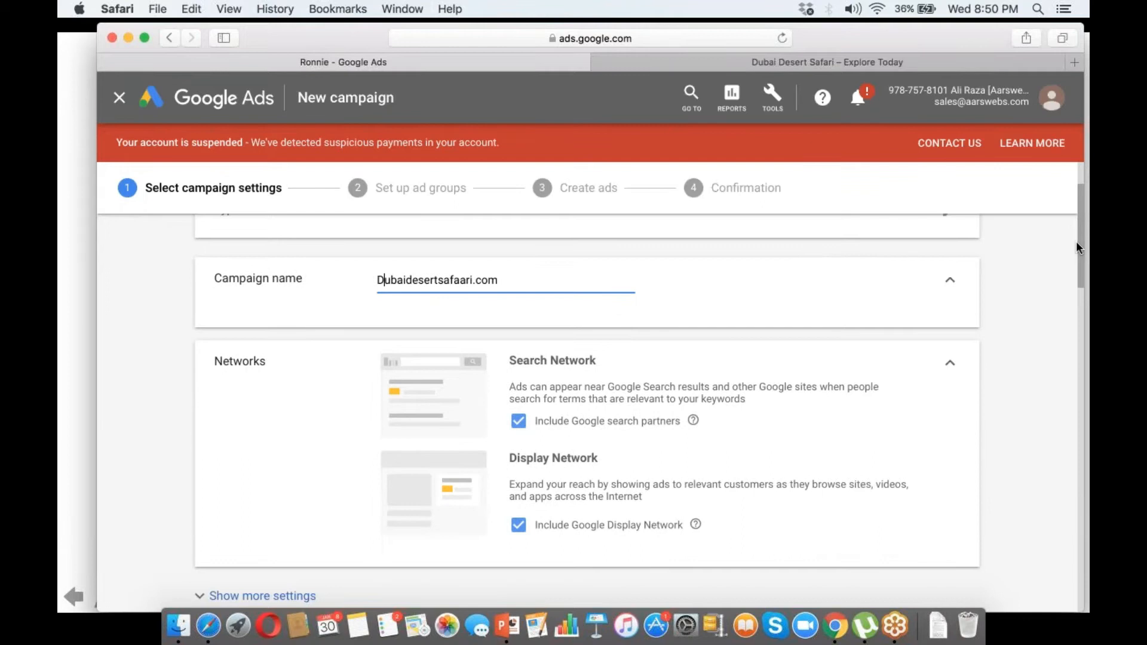
scroll(1075, 257, "down", 3)
scroll(1073, 270, "down", 2)
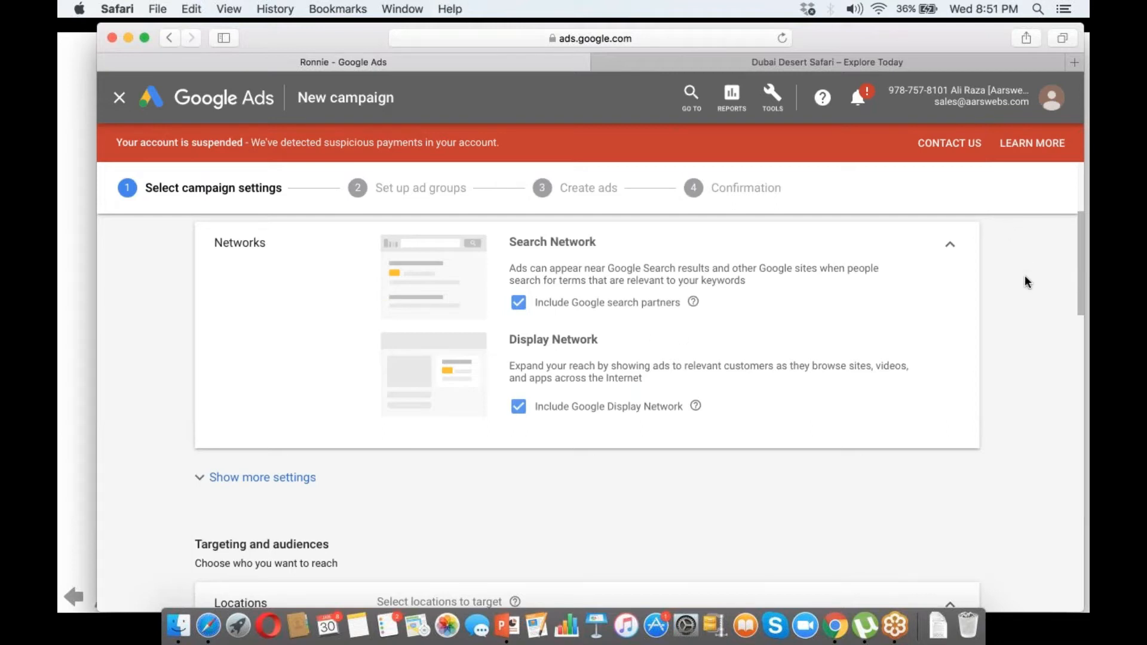
key("super+Tab")
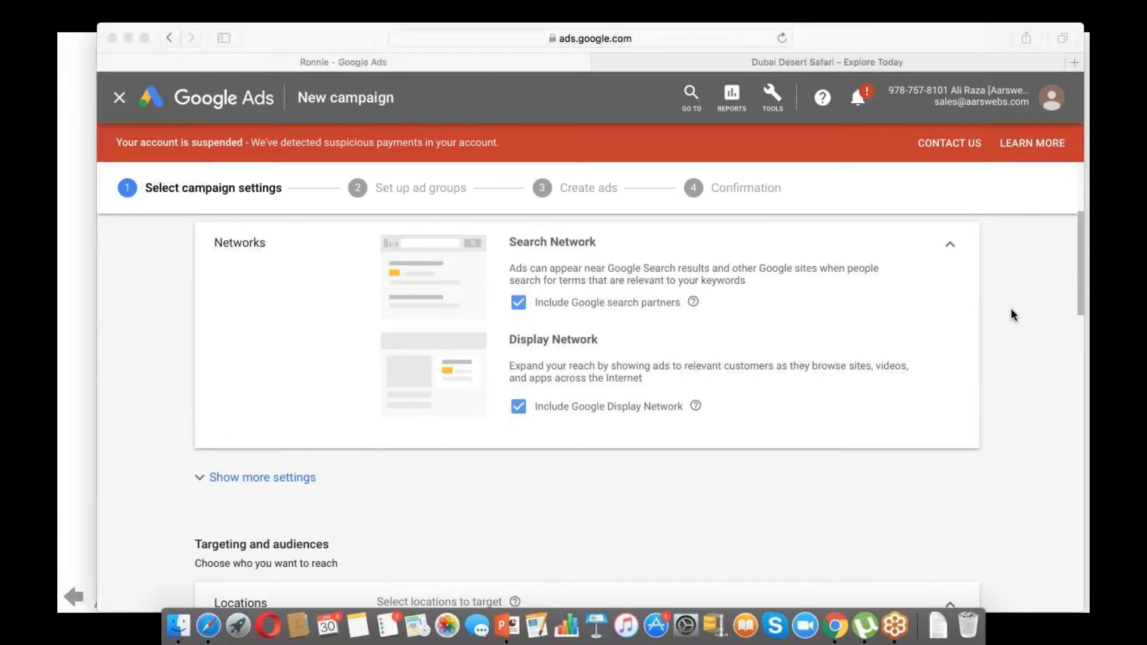
left_click(1077, 267)
left_click_drag(1081, 260, 1079, 256)
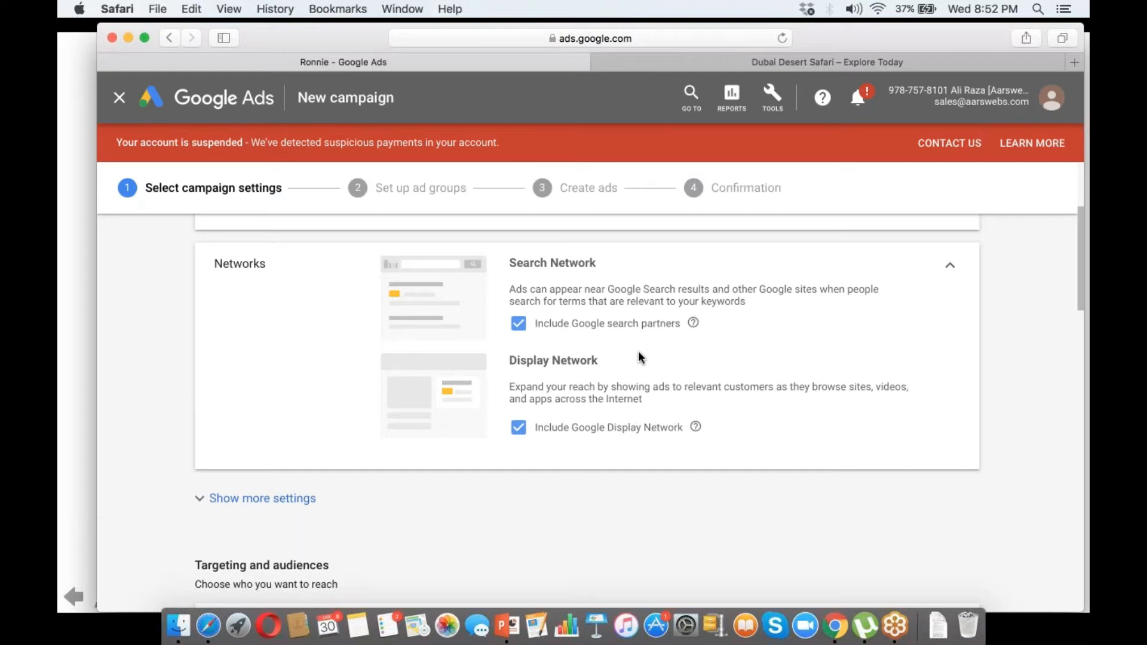
left_click(519, 430)
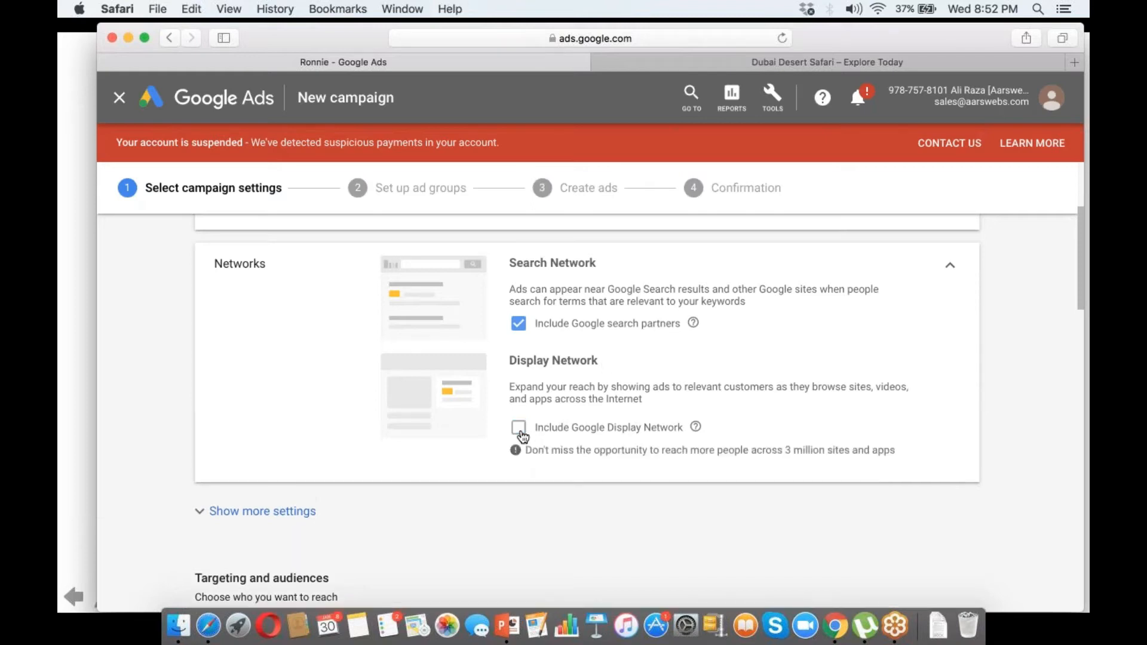
left_click(523, 326)
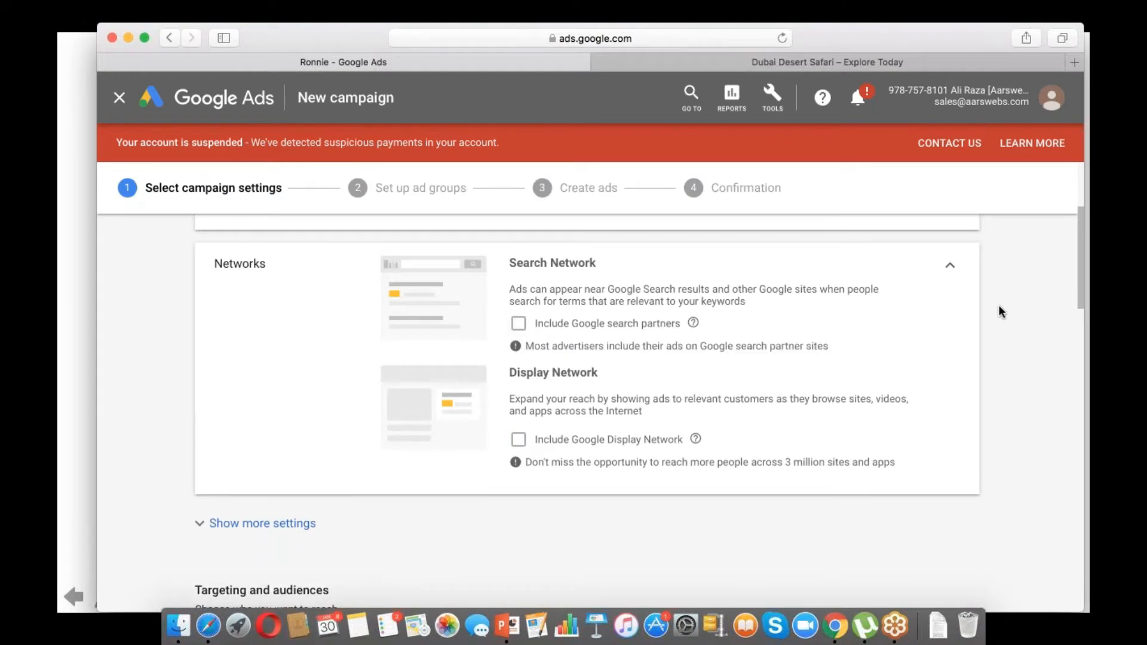
- Show the additional campaign settings and examine the Campaign URL options and Dynamic Search Ads sections, leaving both collapsed
left_click(1078, 276)
scroll(1079, 279, "down", 1)
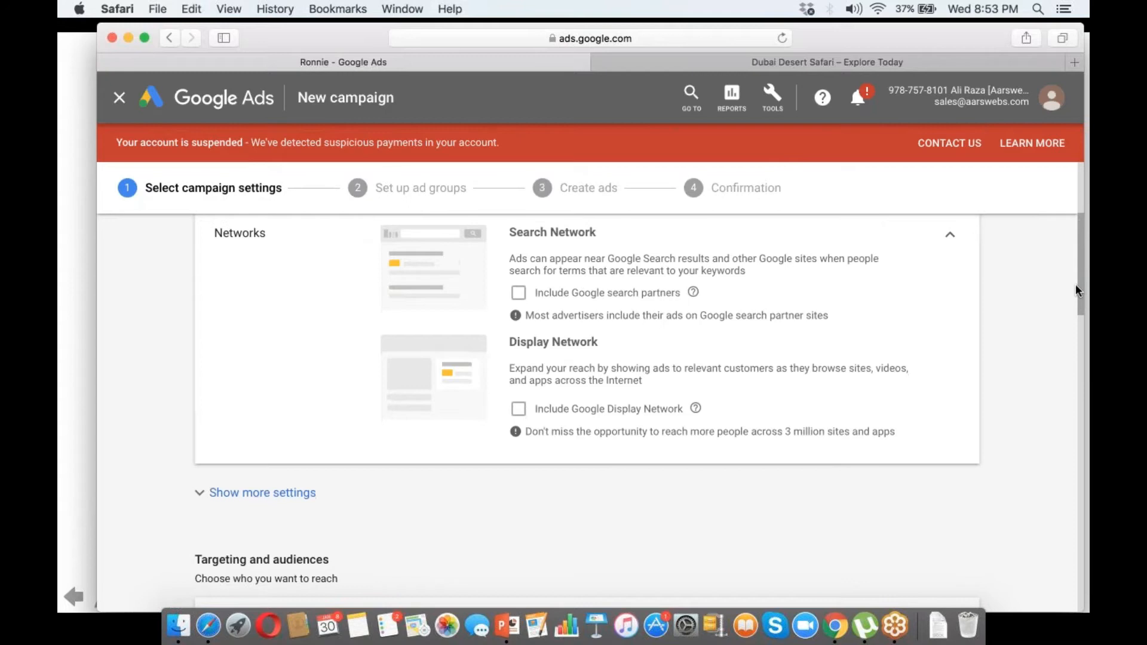
left_click_drag(1075, 285, 1073, 326)
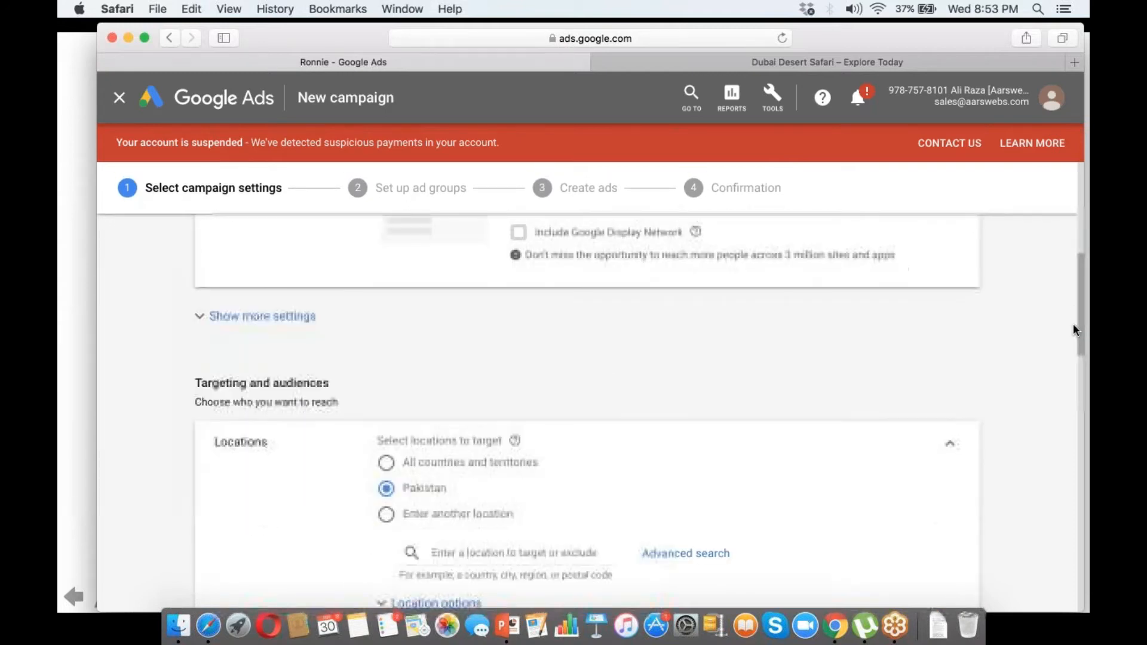
left_click(236, 317)
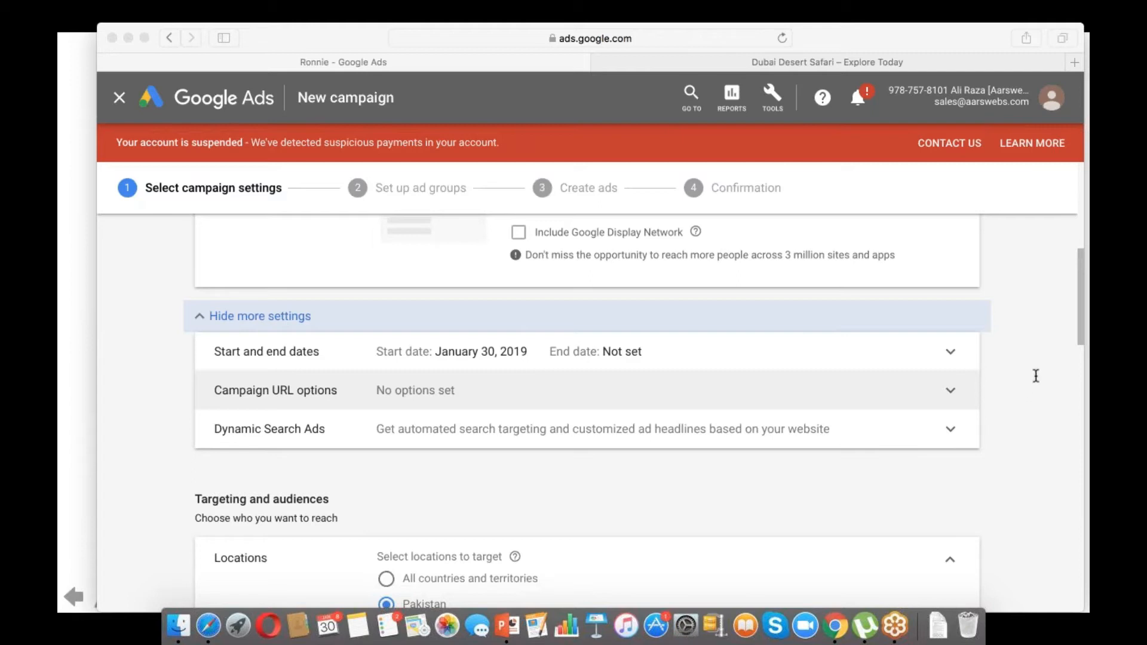
left_click(552, 395)
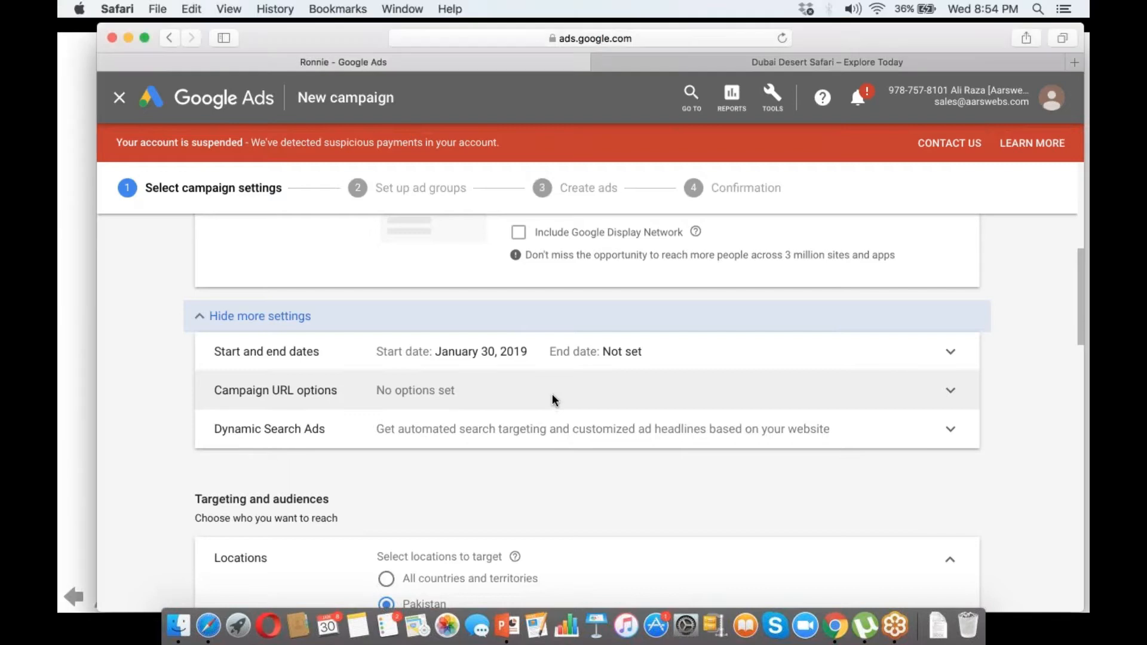
left_click(949, 394)
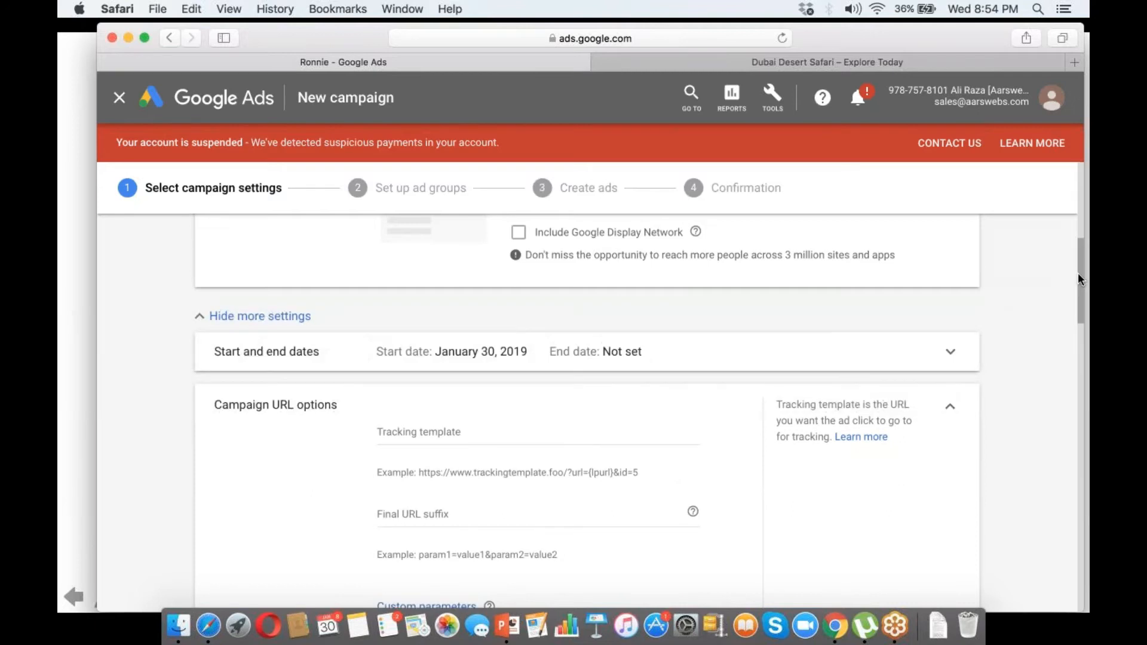
left_click_drag(1079, 275, 1081, 294)
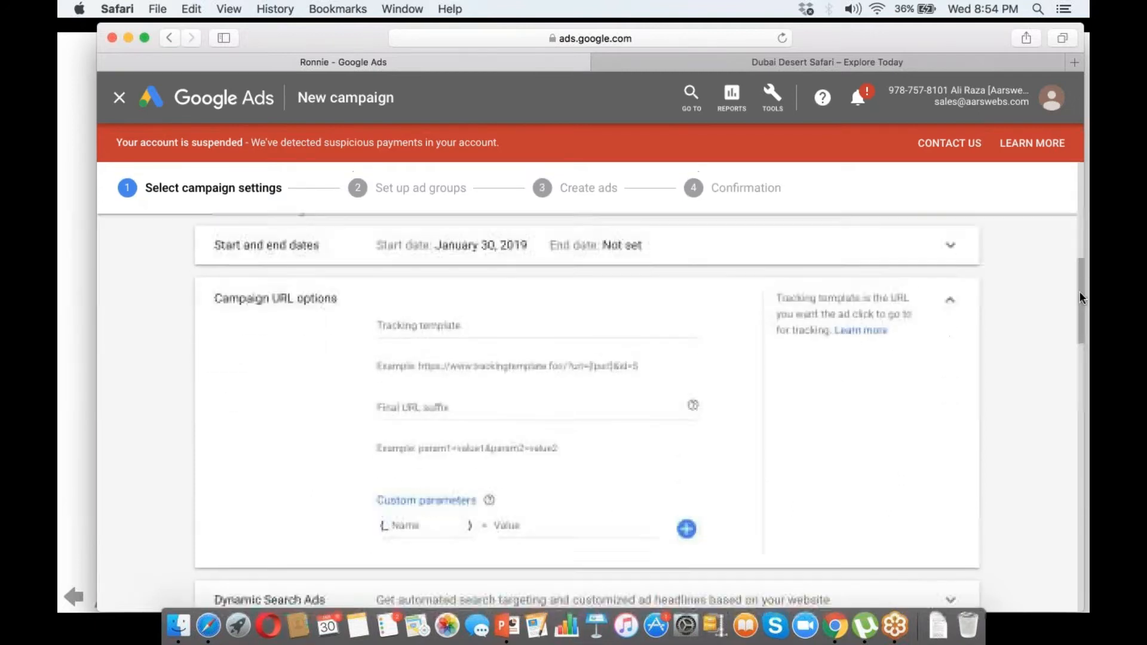
left_click(953, 305)
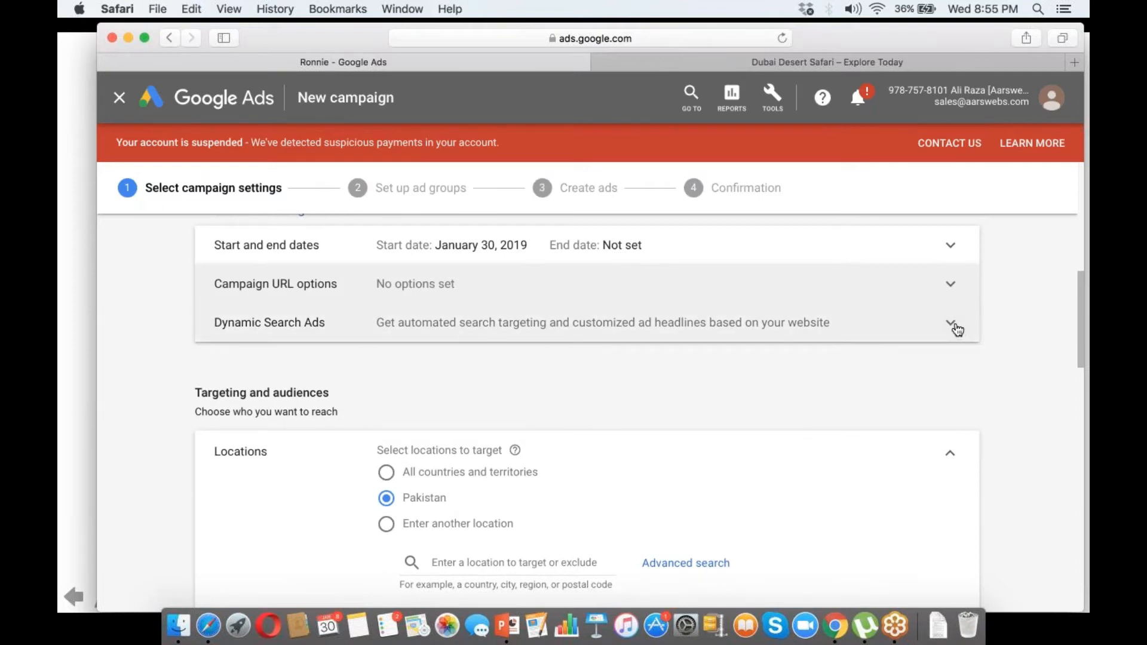
left_click(953, 325)
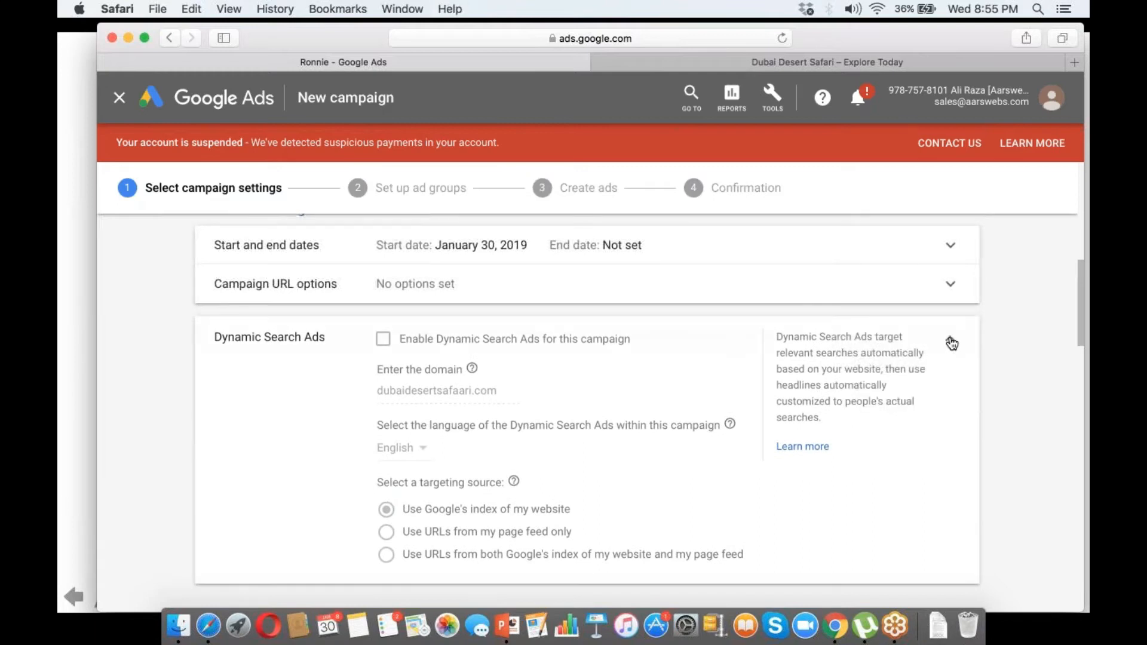
left_click(952, 343)
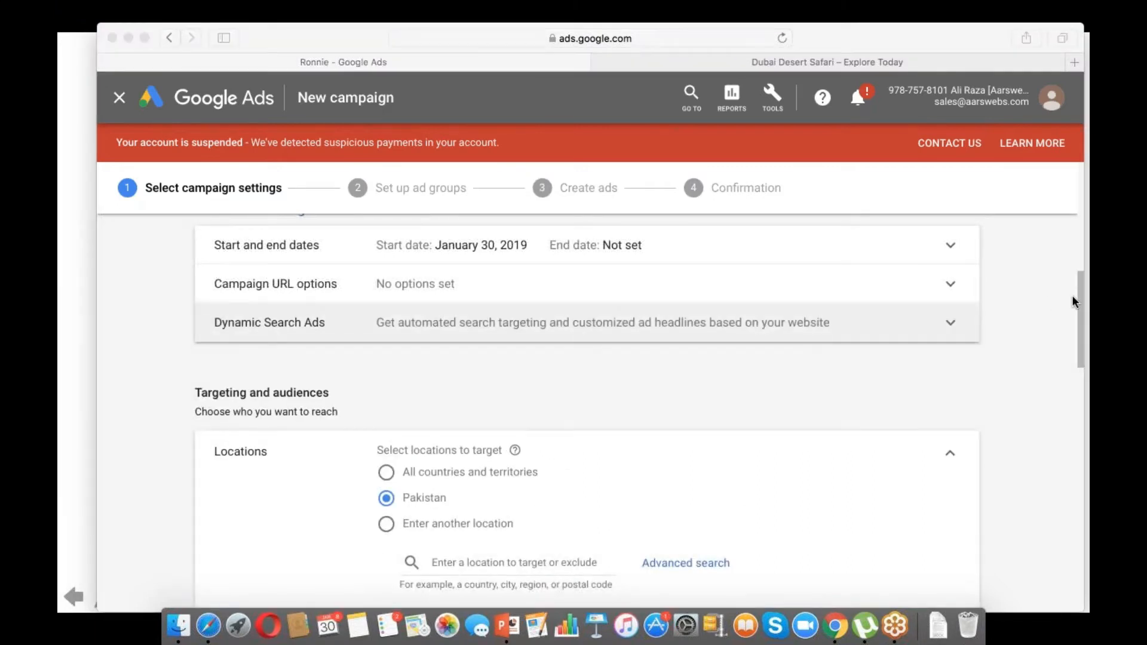
- Set the campaign's location targeting to another location, expand the location options, and view the advanced location search without adding anything
left_click_drag(1077, 298, 1073, 338)
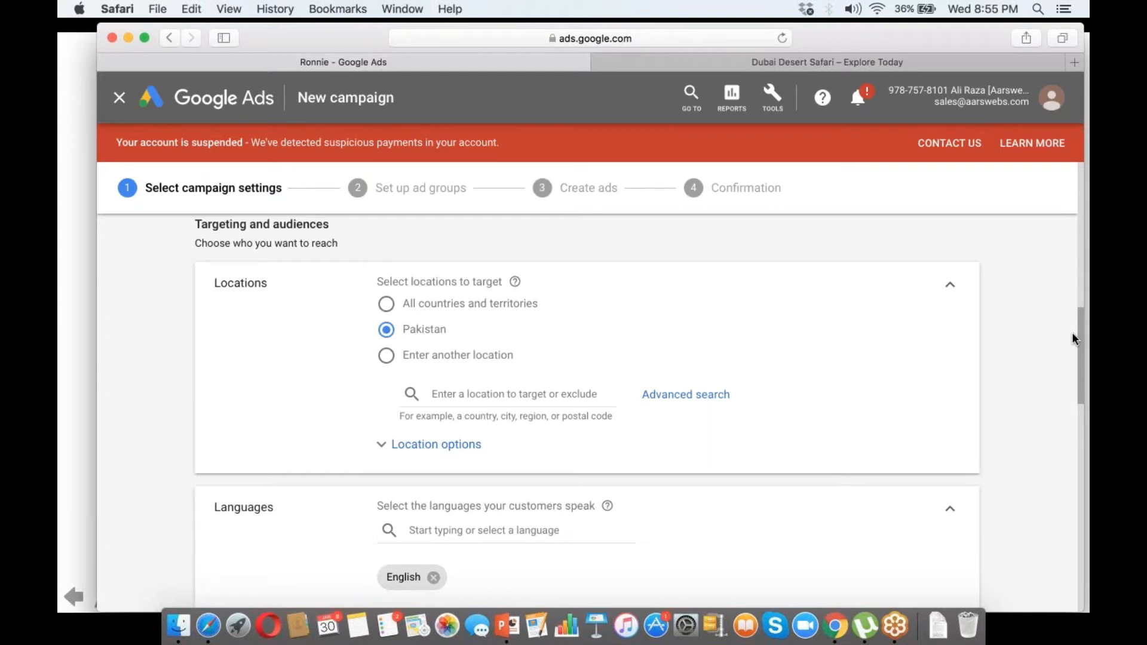
left_click(478, 363)
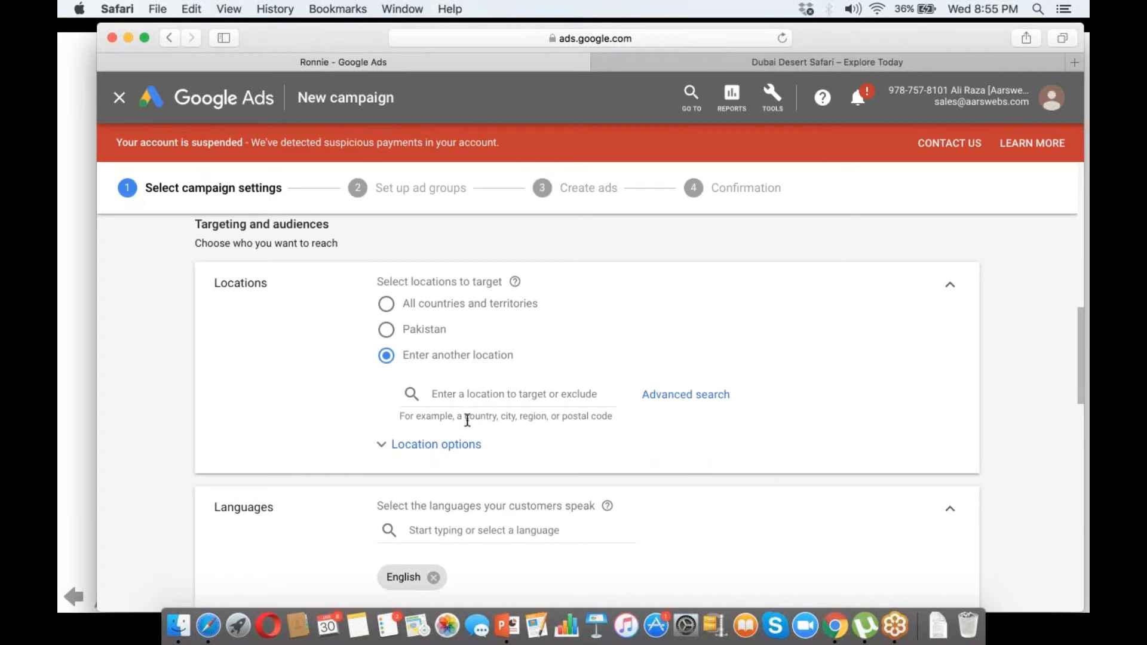
left_click(378, 454)
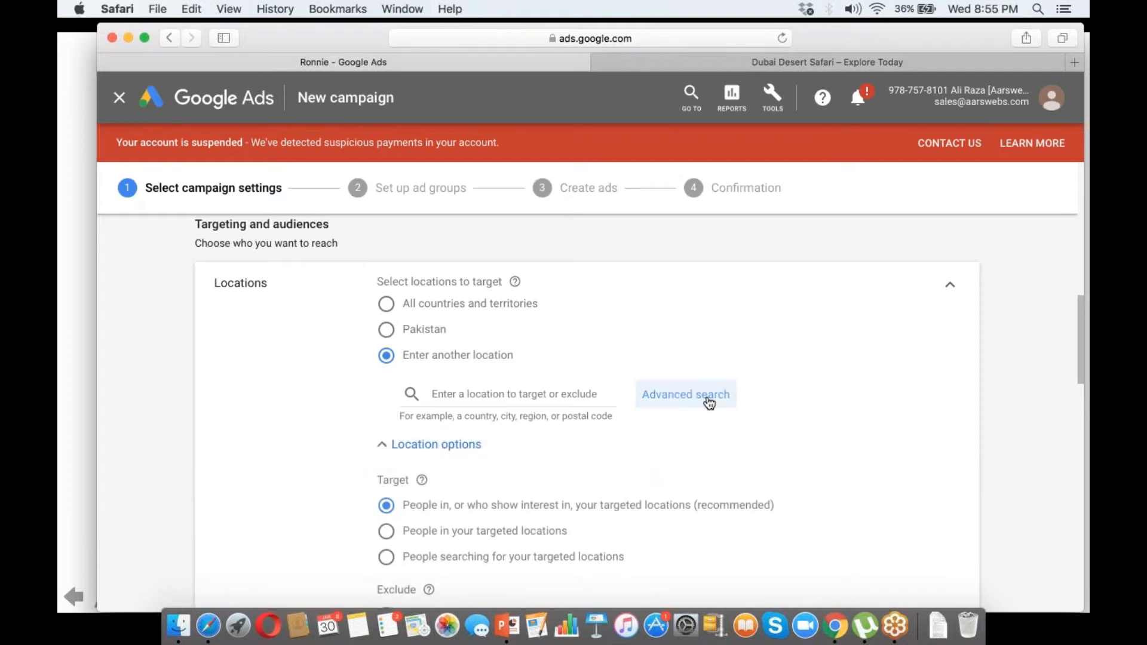
left_click(709, 396)
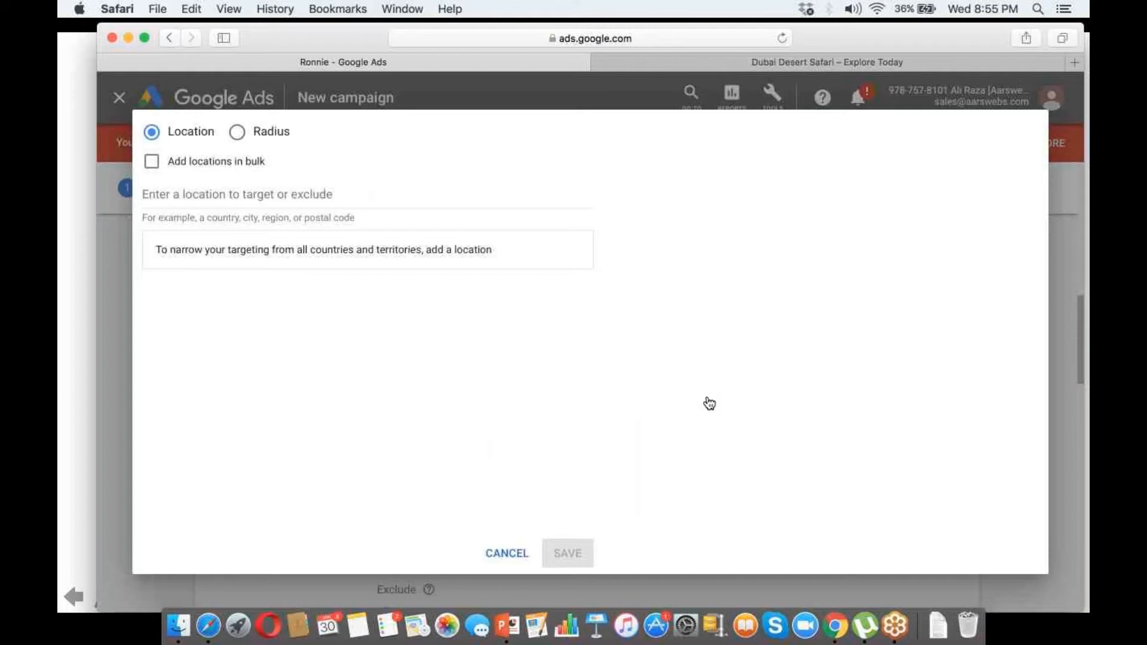
left_click(507, 554)
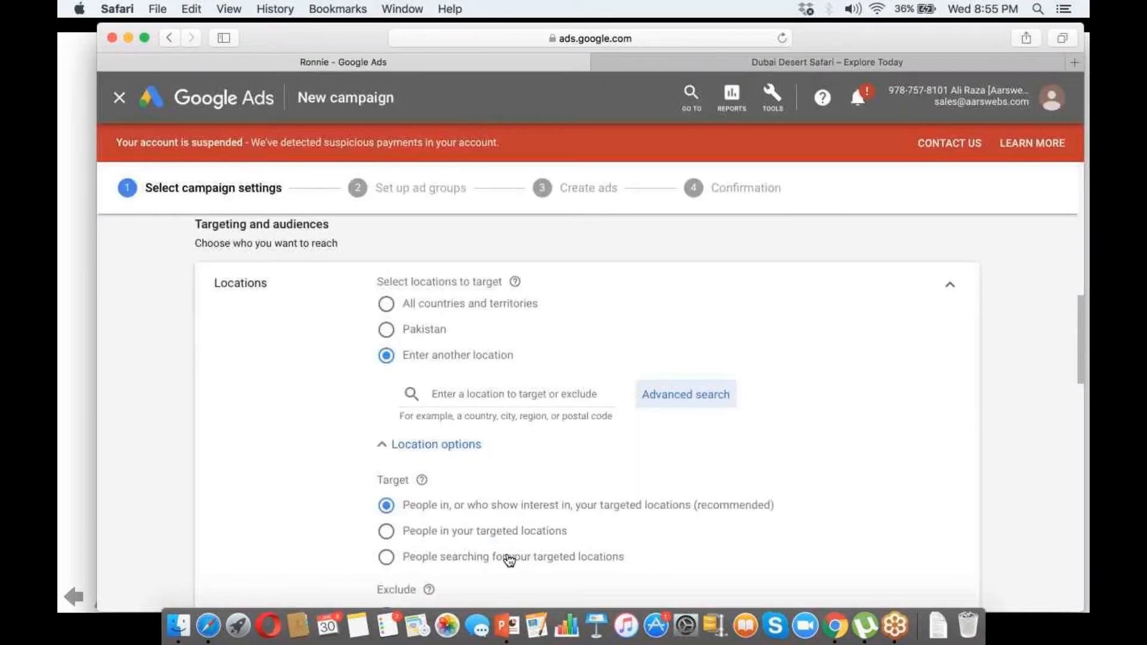
- Search the locations for Dubai and target the city Dubai, Dubai, United Arab Emirates
left_click(500, 389)
type("D")
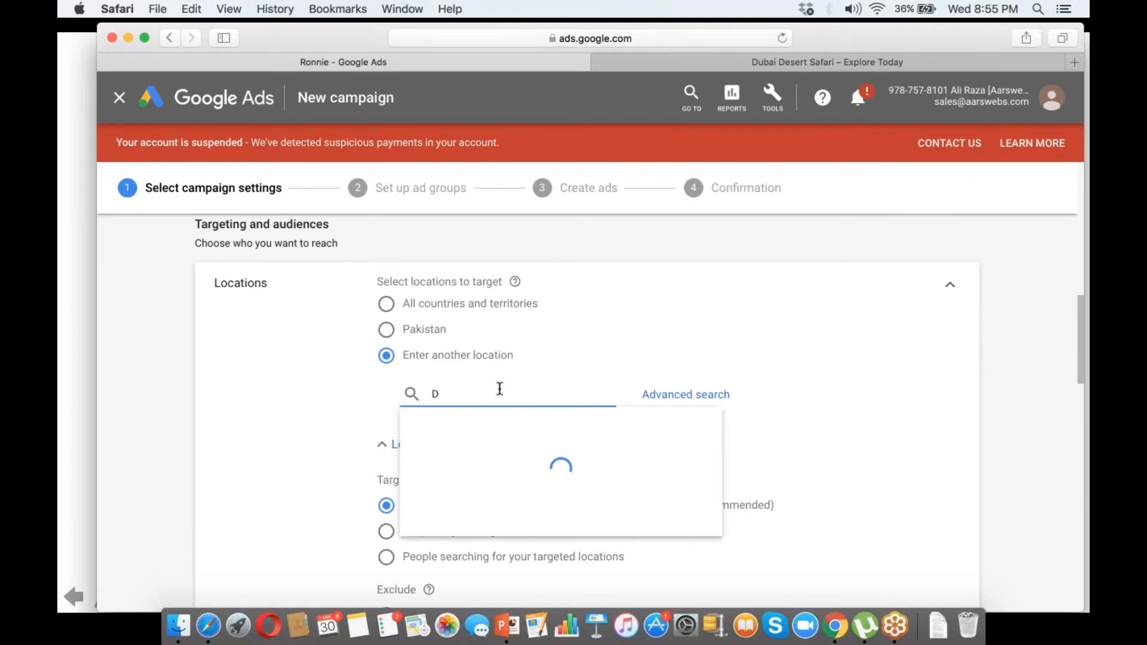
type("uba")
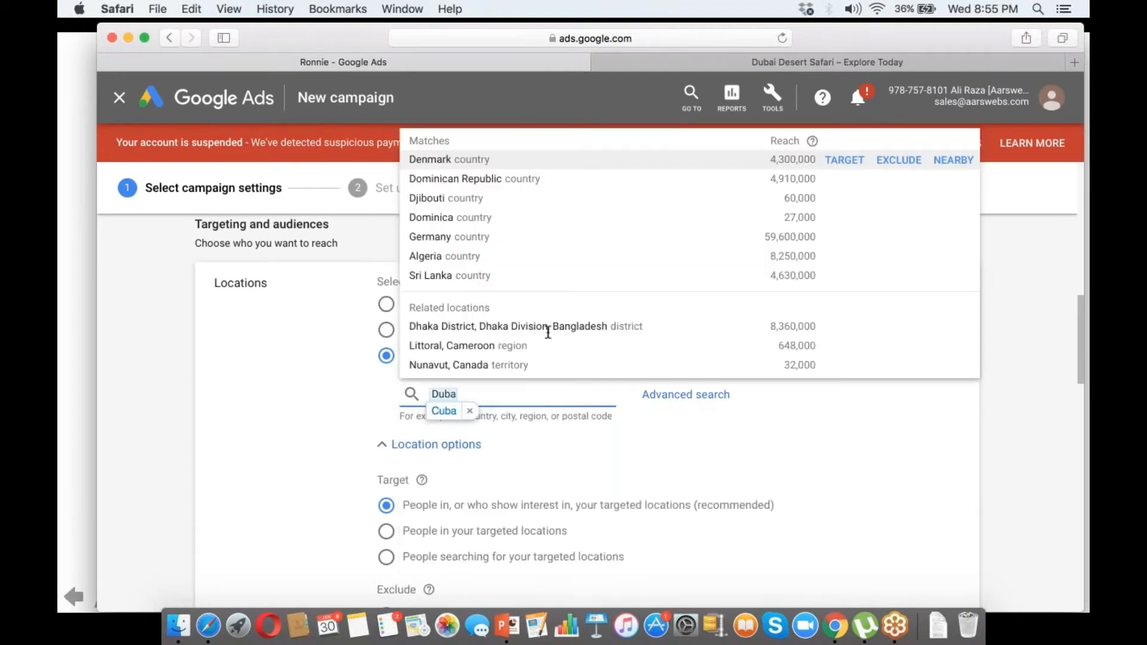
type("i")
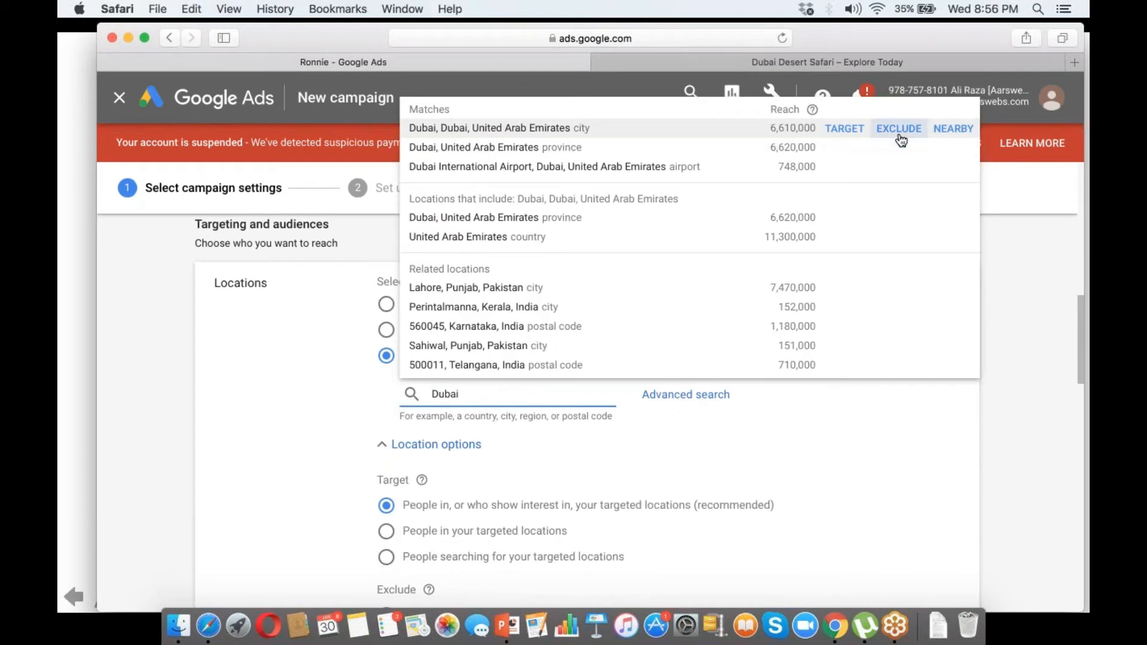
left_click(857, 136)
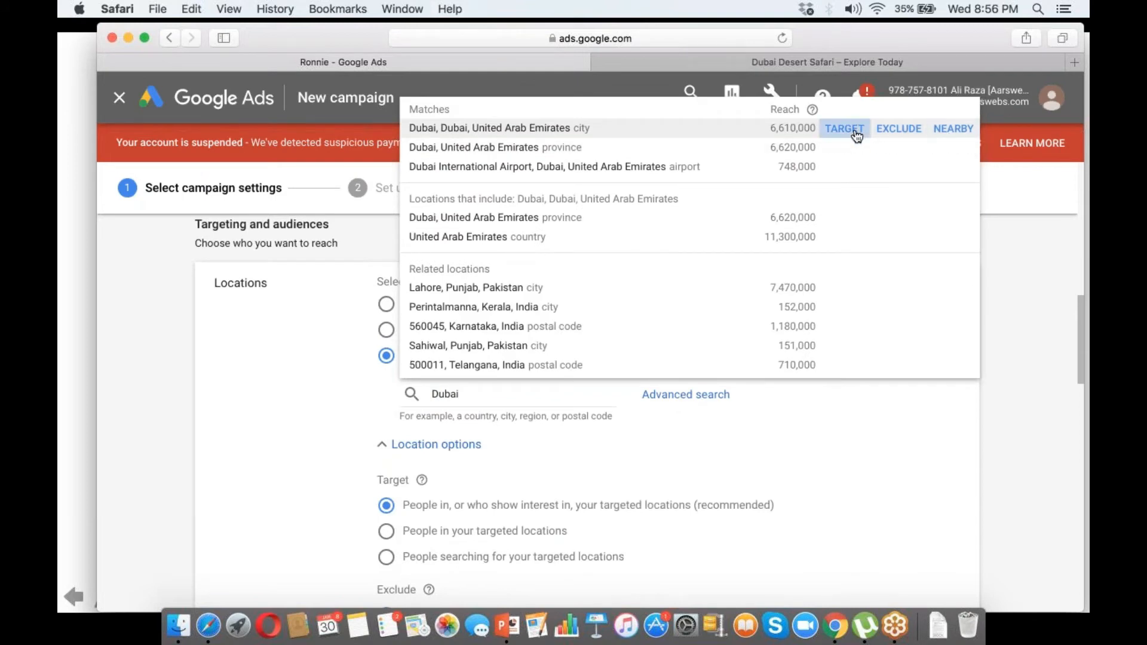
- Search the locations for Sharjah and exclude the city Sharjah, Sharjah, United Arab Emirates from the campaign
left_click(559, 458)
type("s")
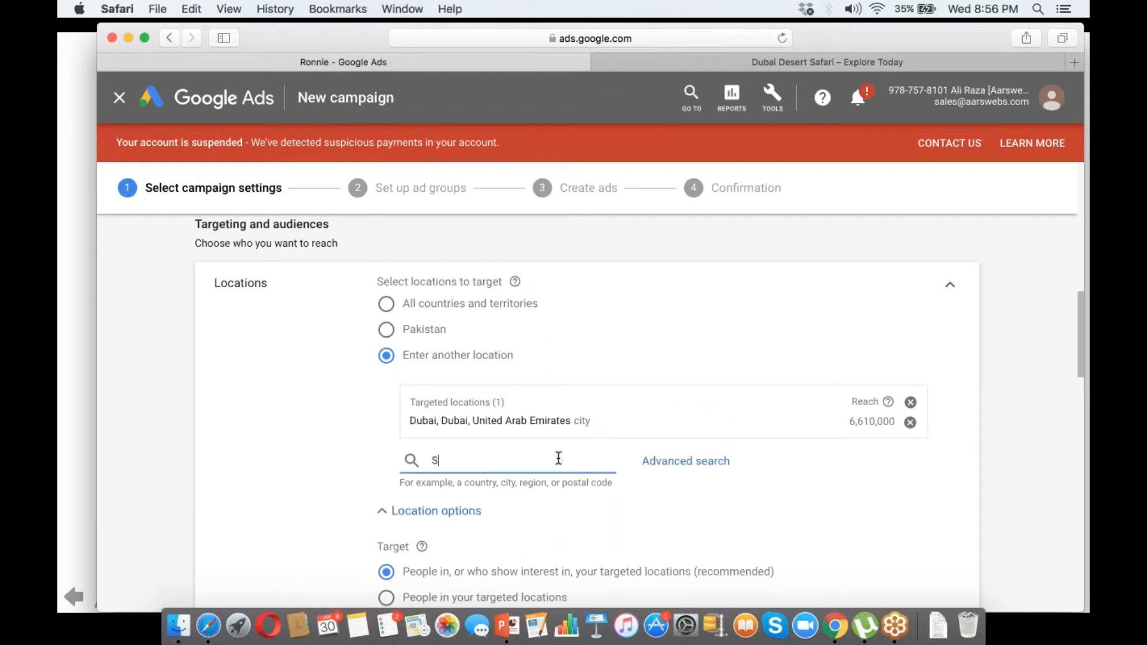
type("har")
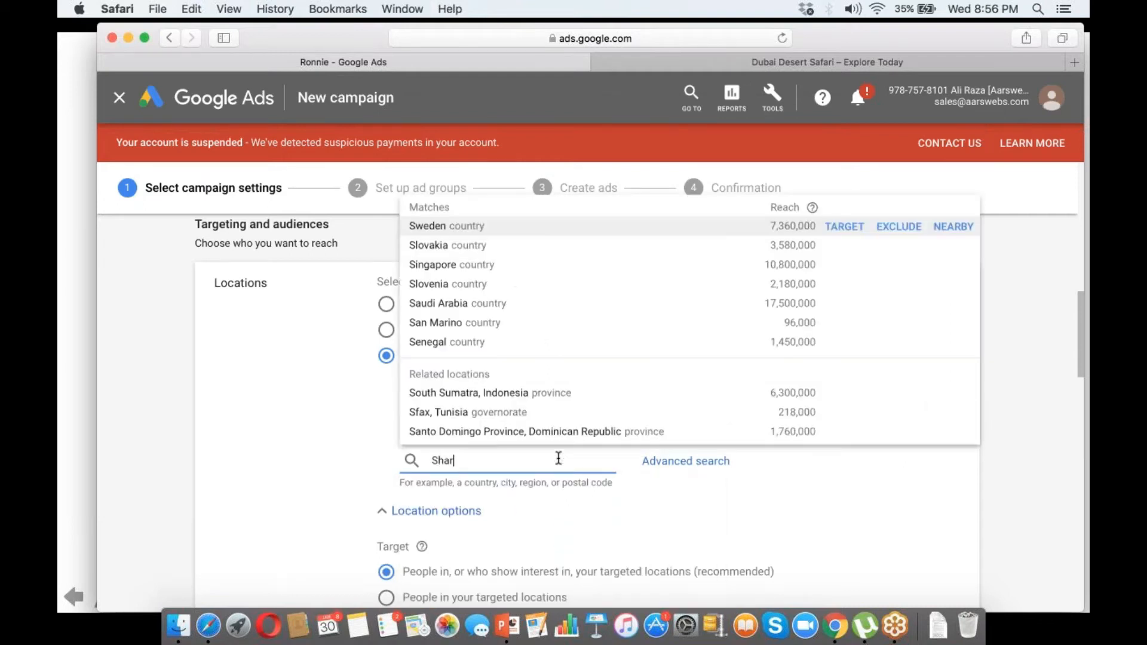
type("ja")
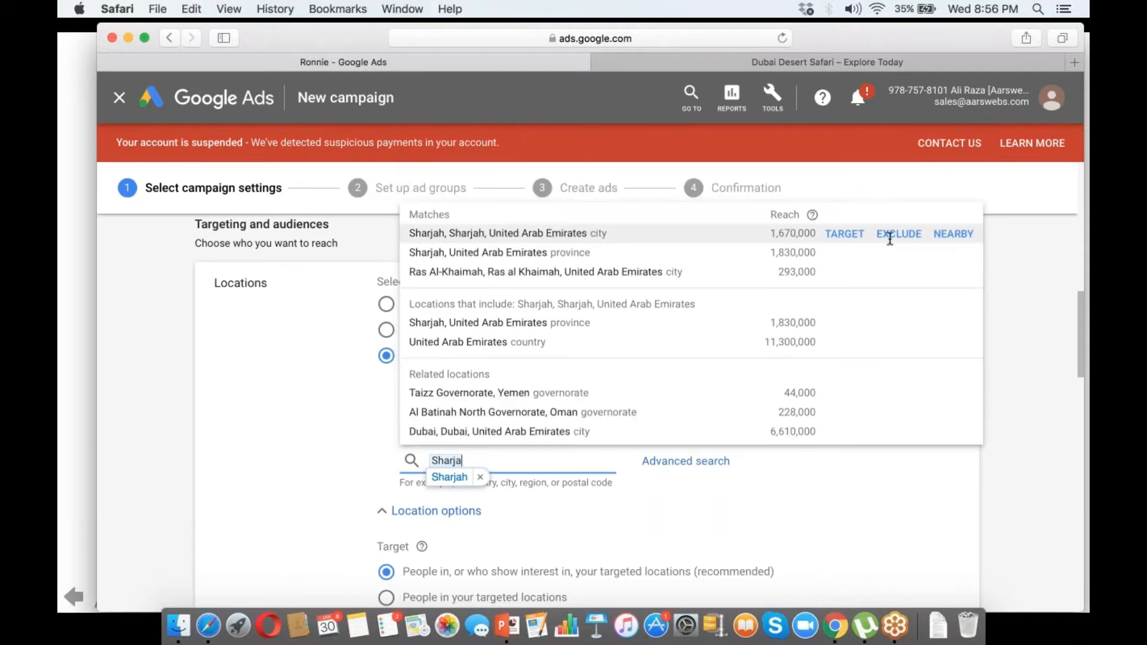
type("h")
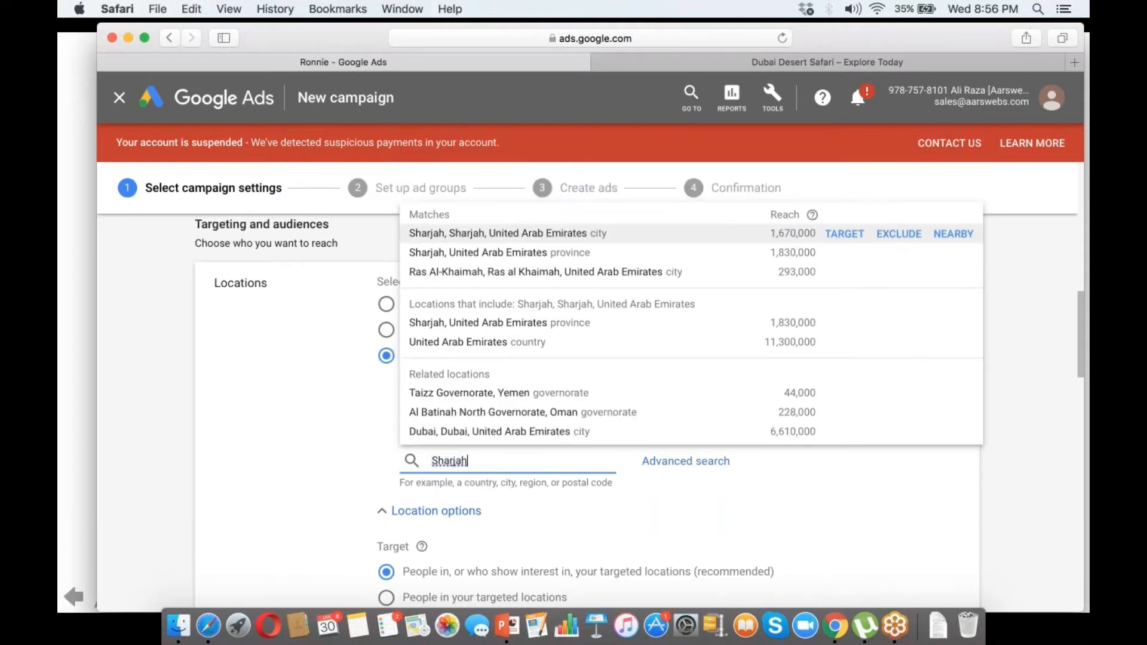
left_click(899, 233)
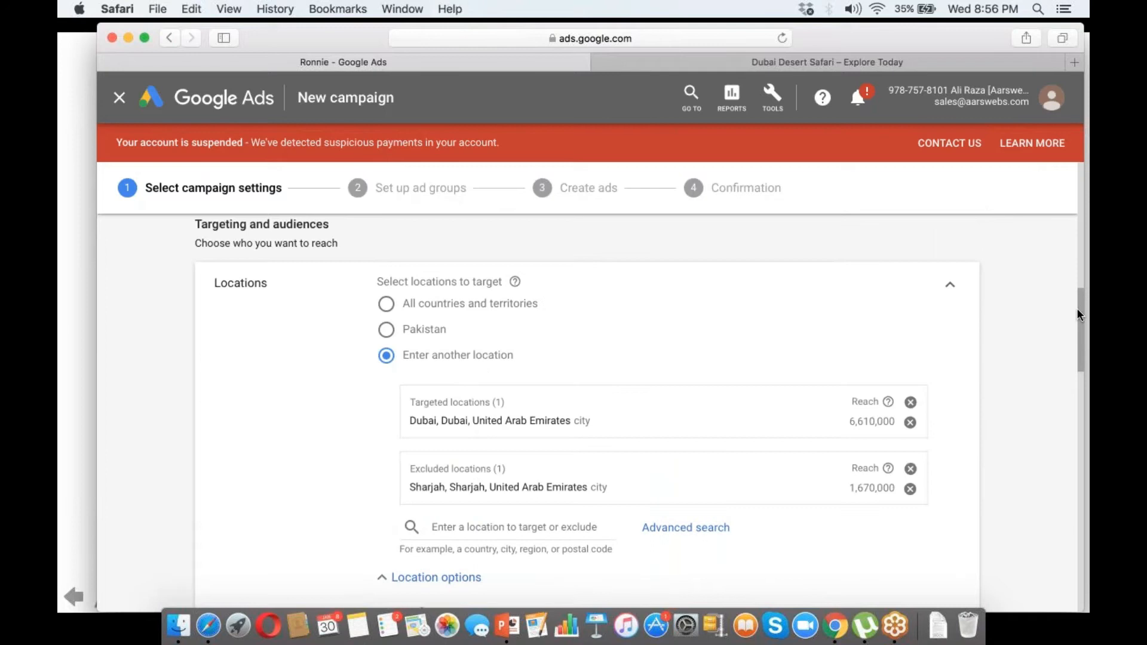
- Remove Dubai from the targeted locations and target the country United Arab Emirates instead
scroll(1077, 307, "down", 1)
scroll(1077, 316, "down", 5)
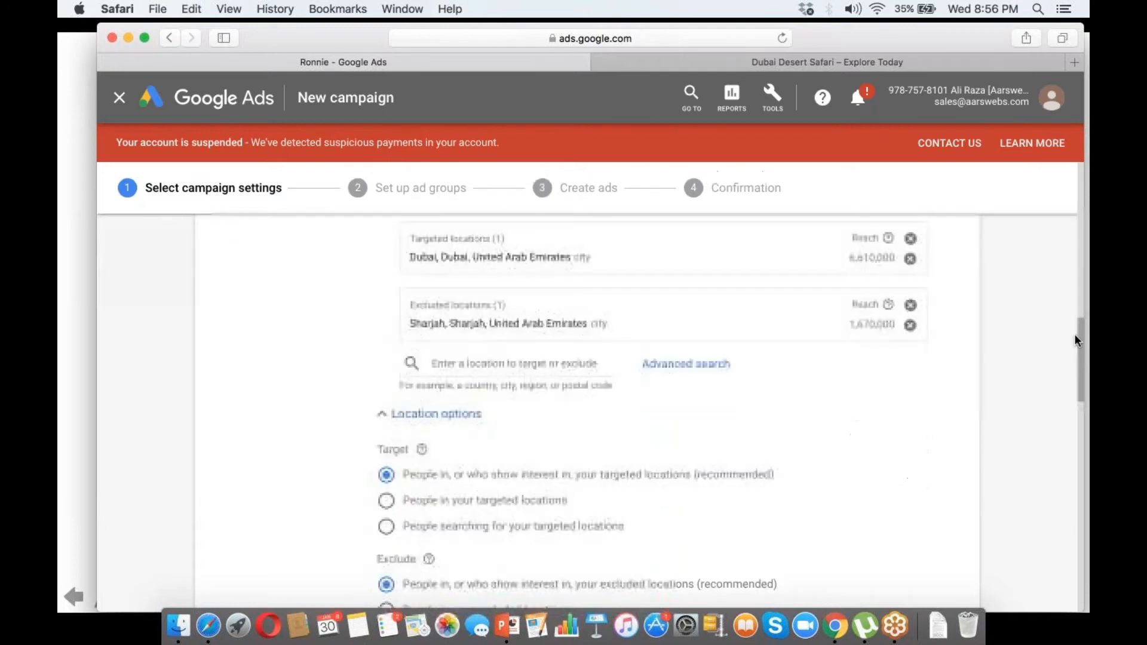
left_click(911, 239)
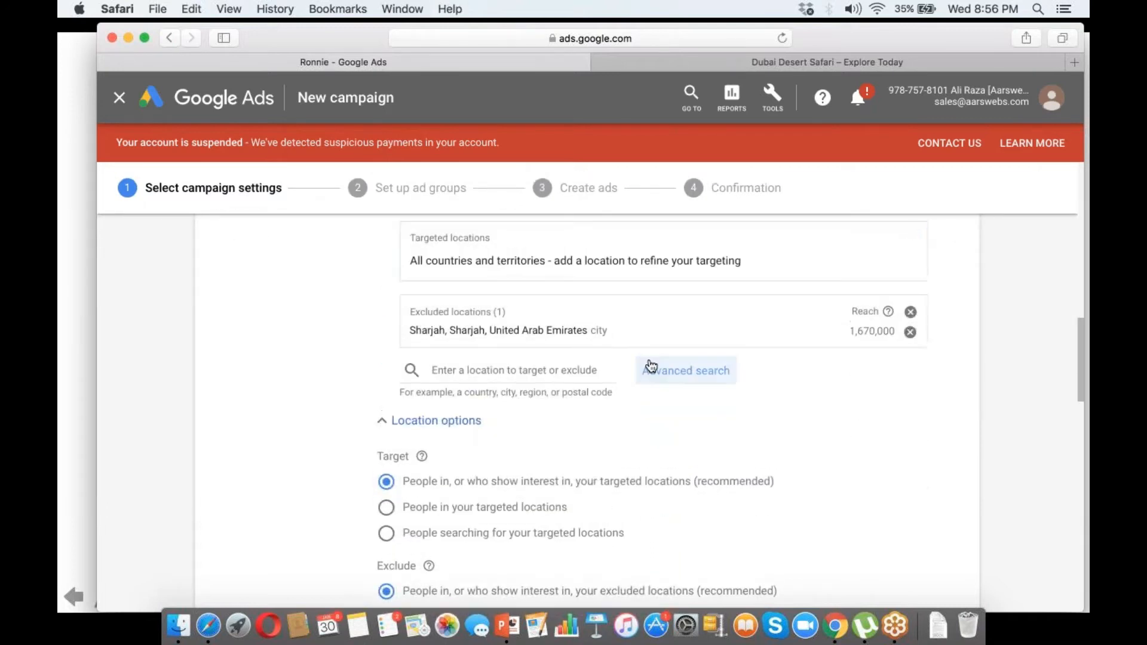
left_click(597, 369)
type("United ")
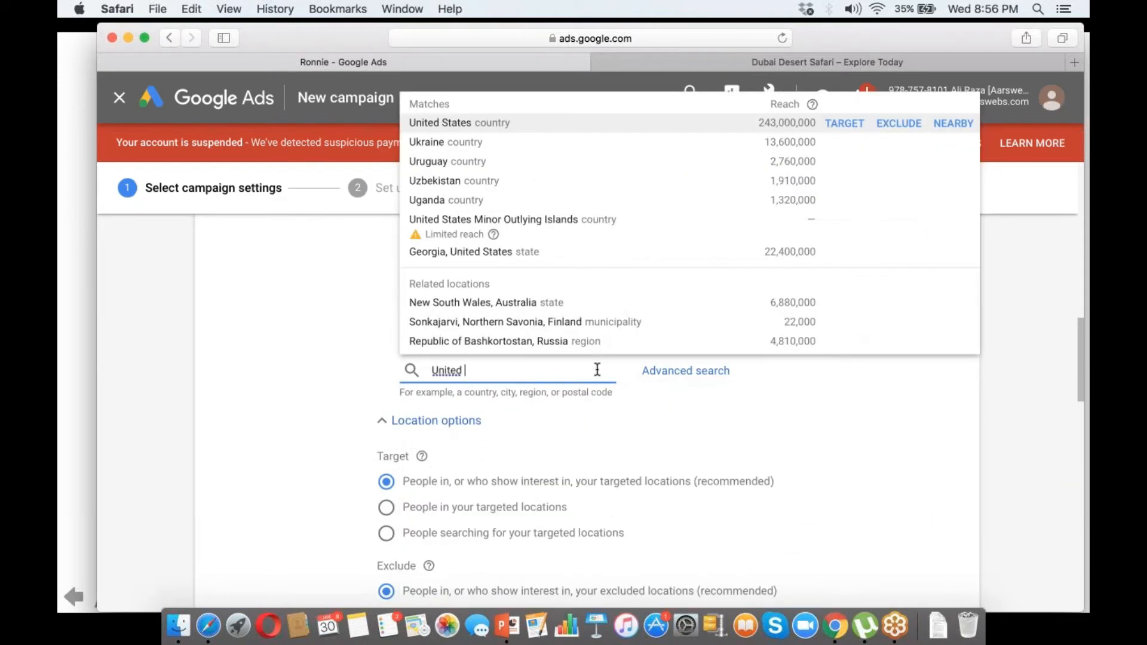
type("Arab")
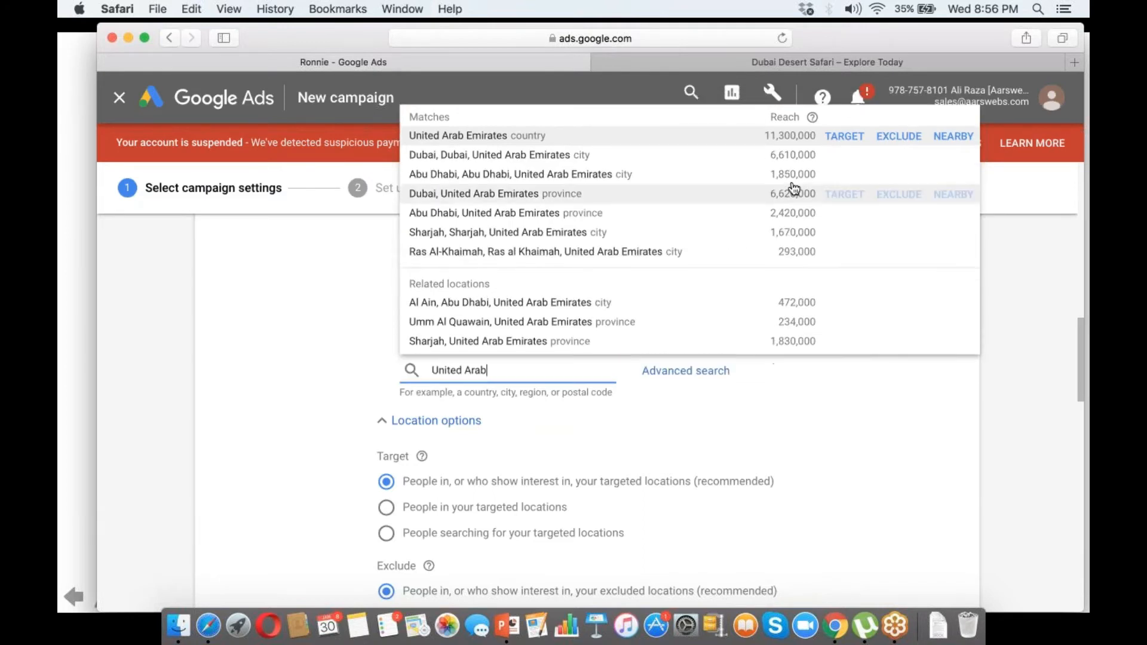
left_click(843, 137)
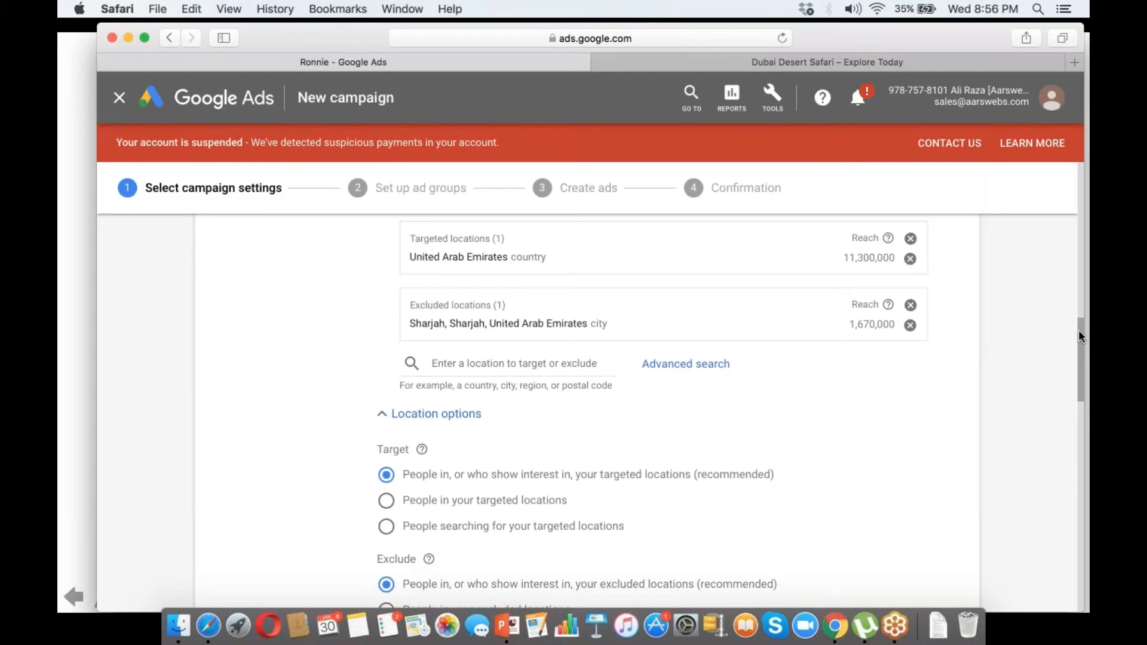
- Search the locations for Abu Dhabi and exclude the city Abu Dhabi, Abu Dhabi, United Arab Emirates from the campaign
left_click_drag(1078, 331, 1078, 321)
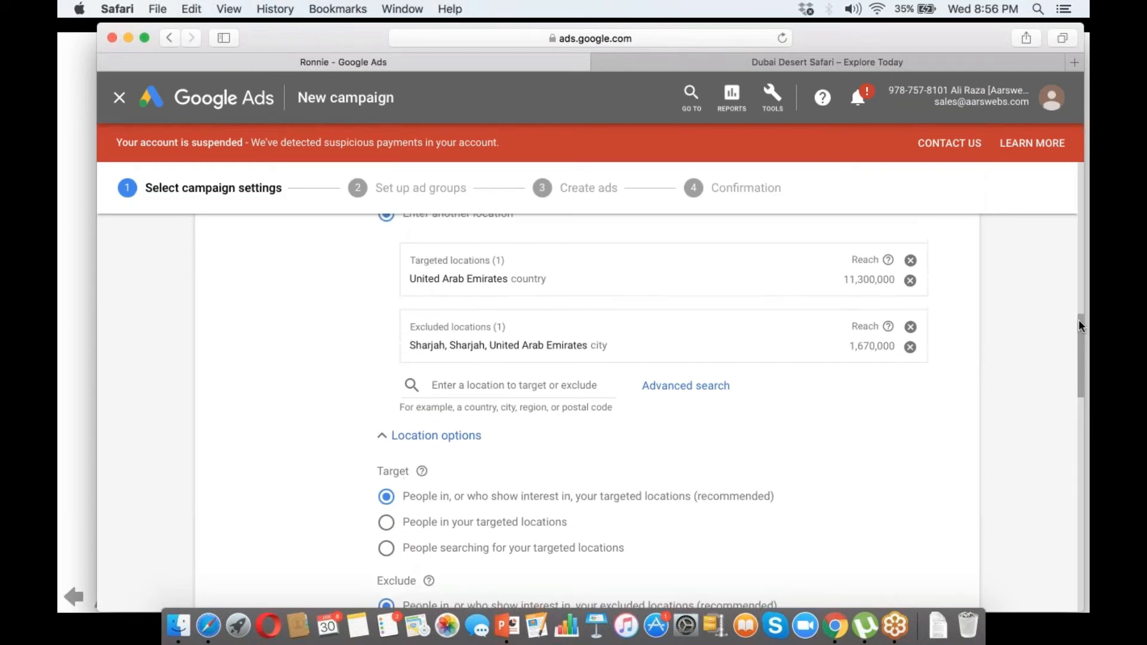
scroll(1078, 319, "up", 3)
scroll(1078, 323, "down", 2)
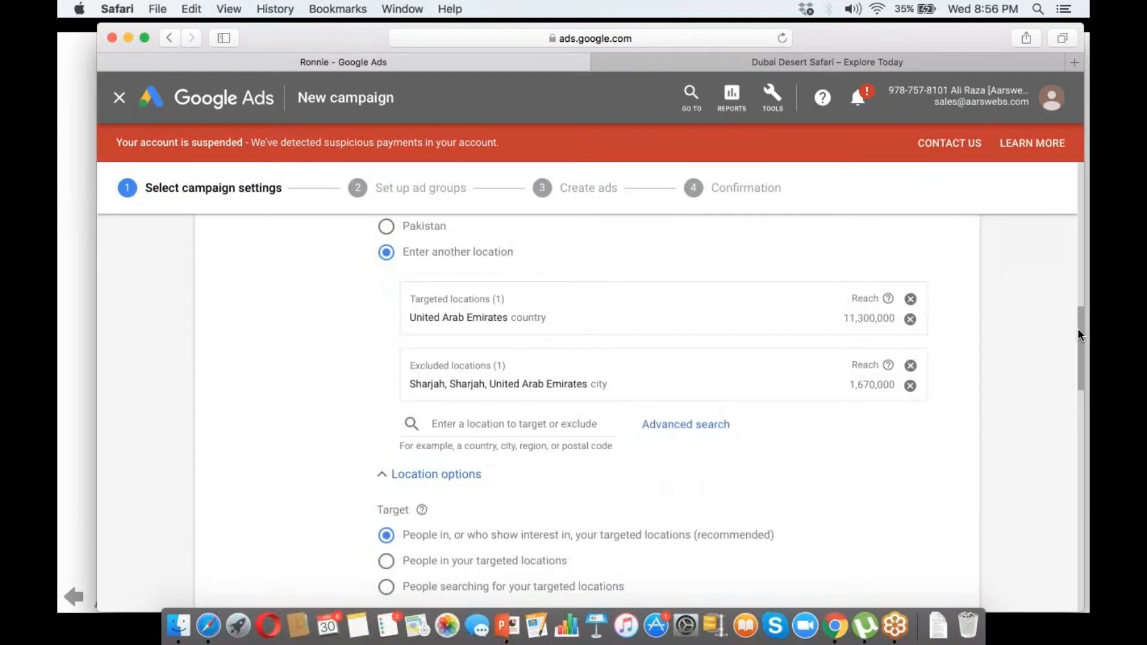
left_click(587, 422)
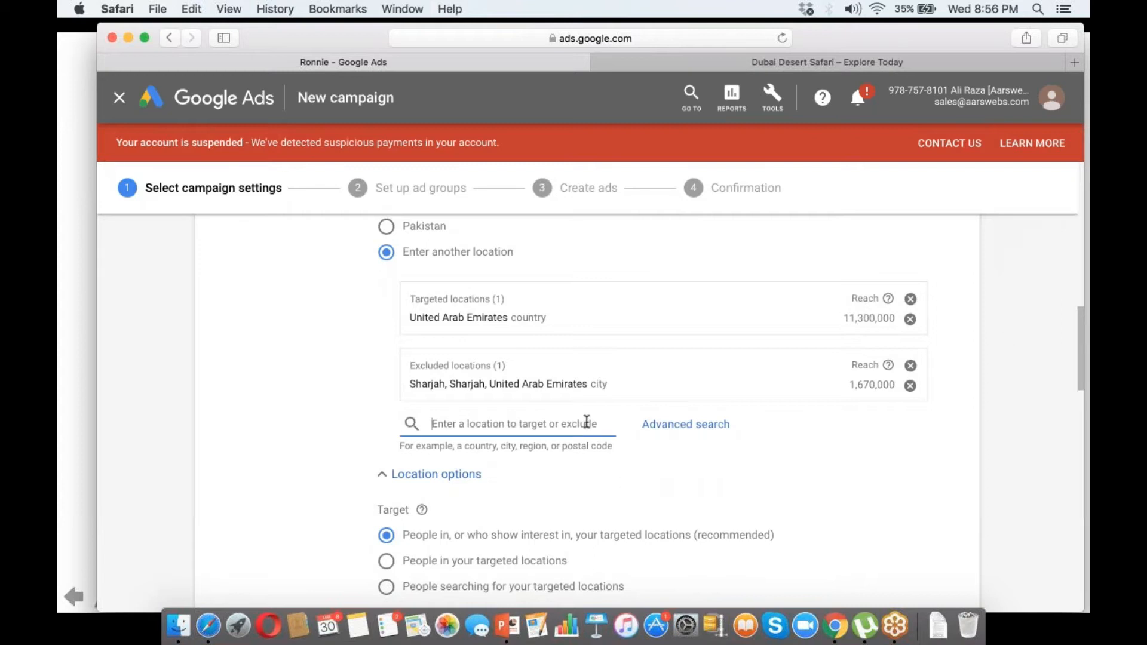
type("Abu")
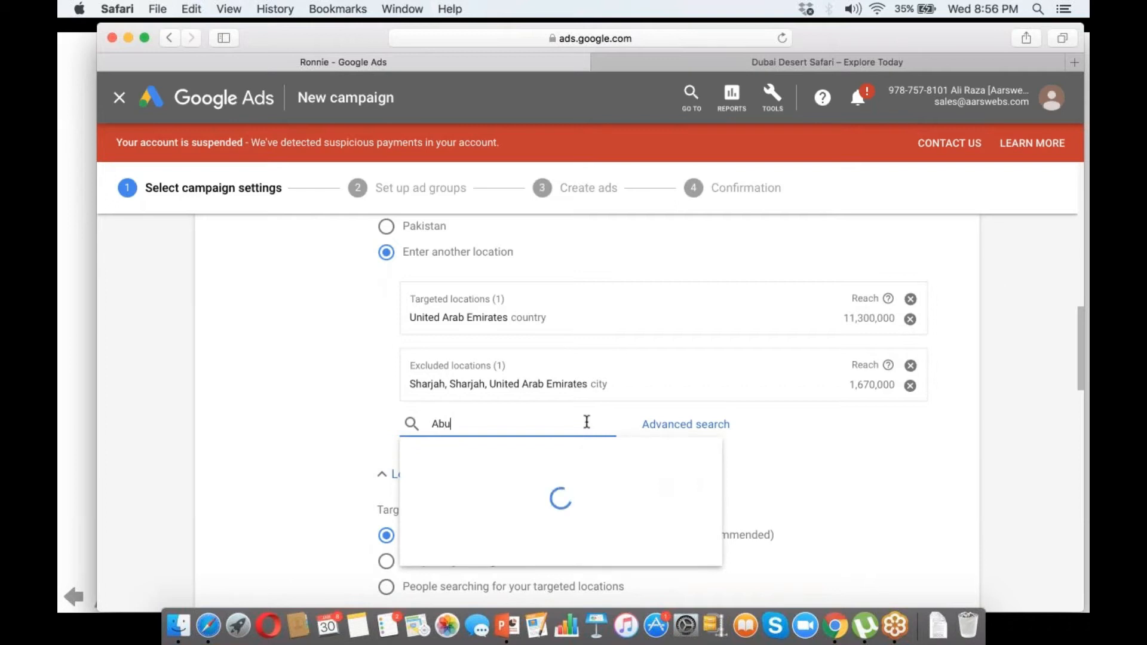
type(" dhabi")
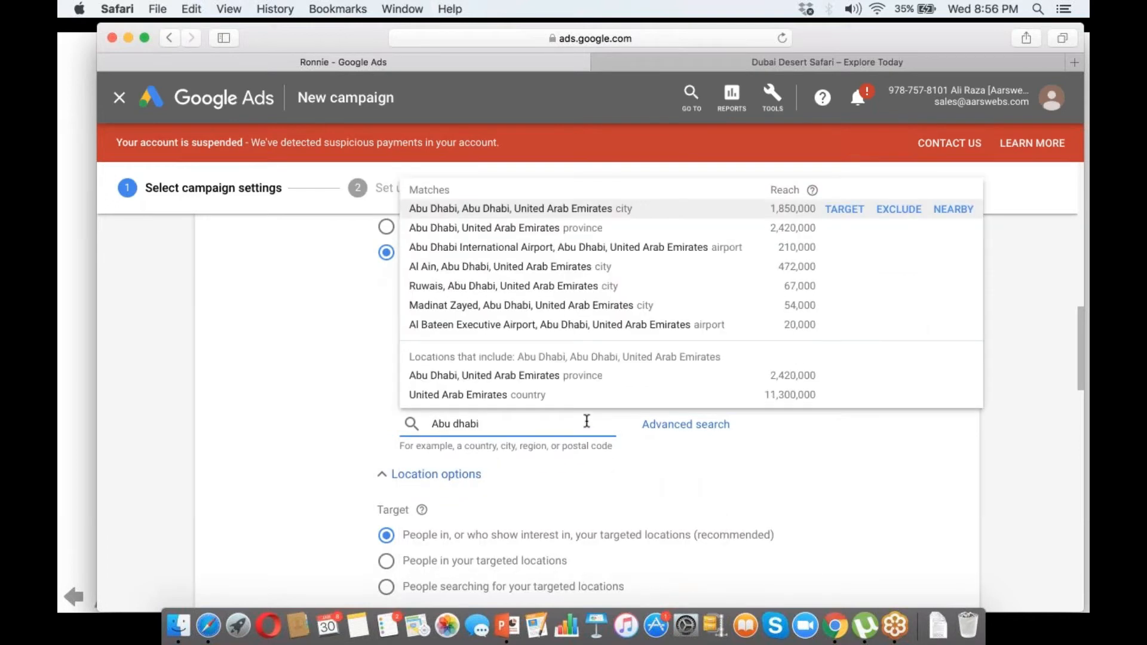
left_click(891, 216)
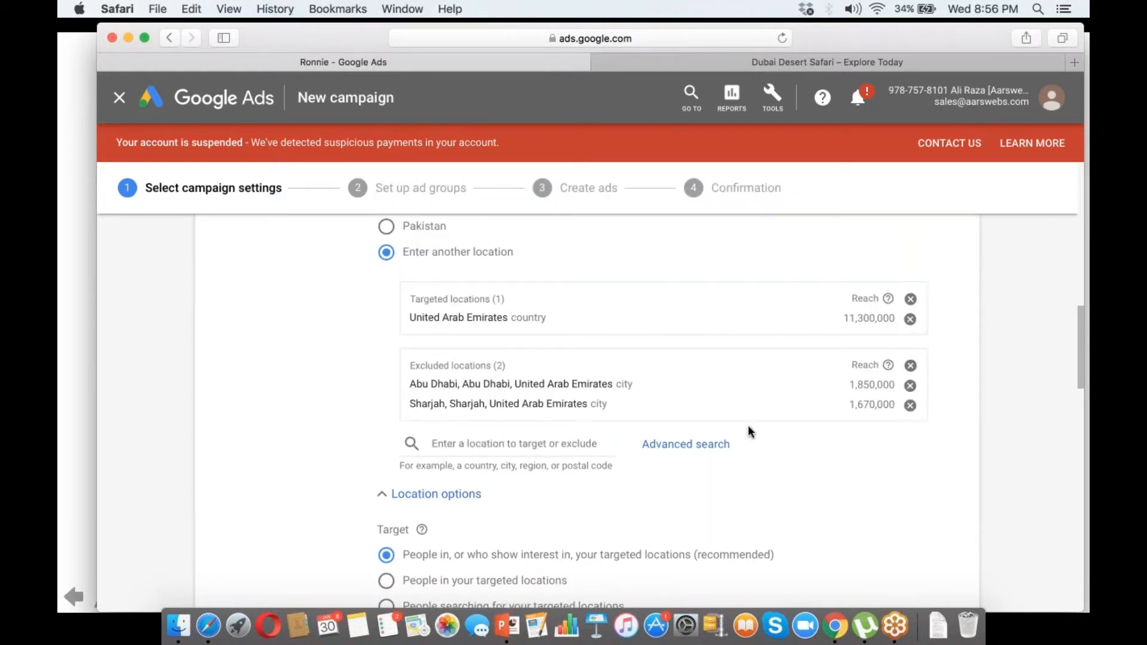
- Open the advanced location search and switch it from location to radius targeting
left_click(708, 452)
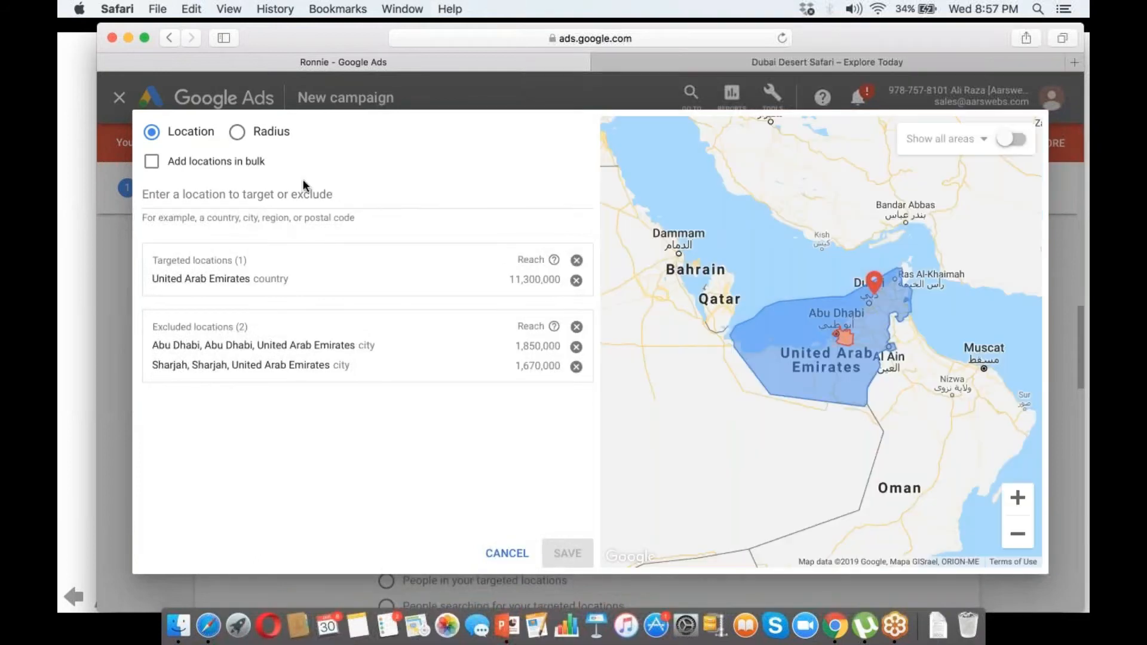
left_click(257, 135)
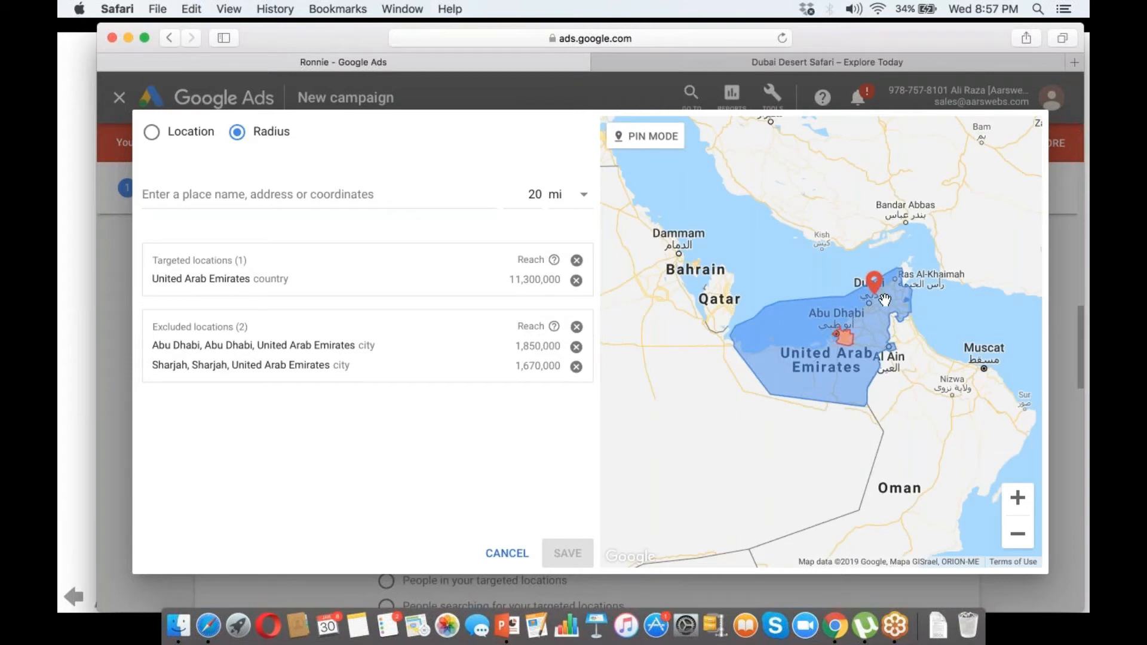
left_click_drag(885, 299, 845, 287)
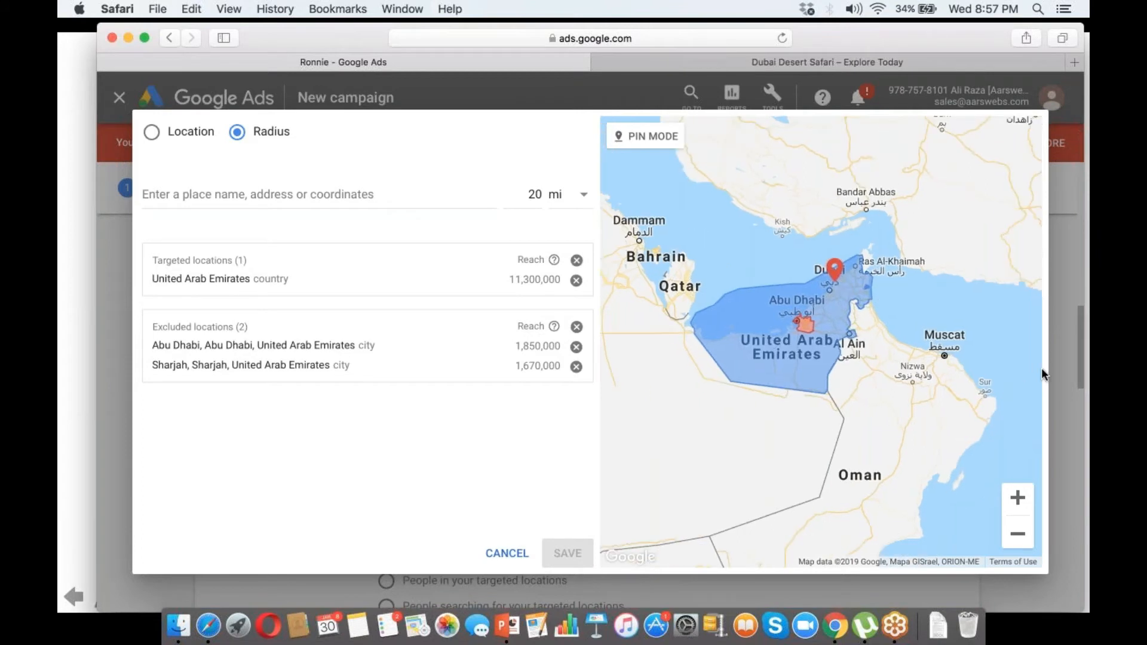
key("super+Tab")
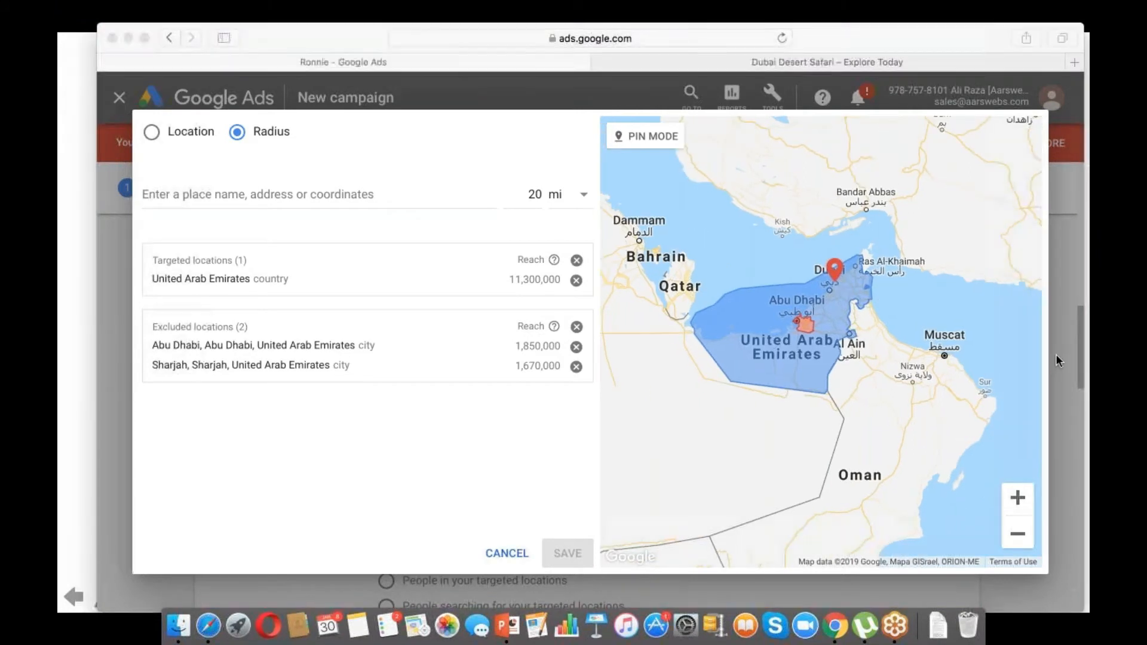
- Turn on pin mode for the map and change the Abu Dhabi city area from excluded to targeted
left_click(1022, 502)
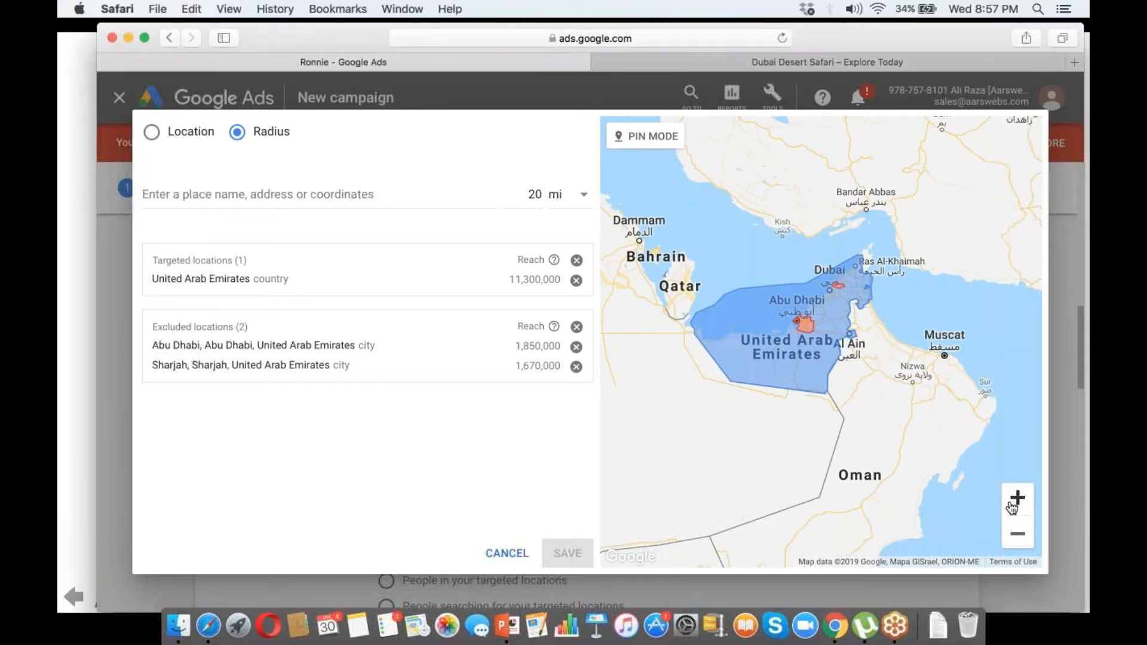
left_click(1011, 505)
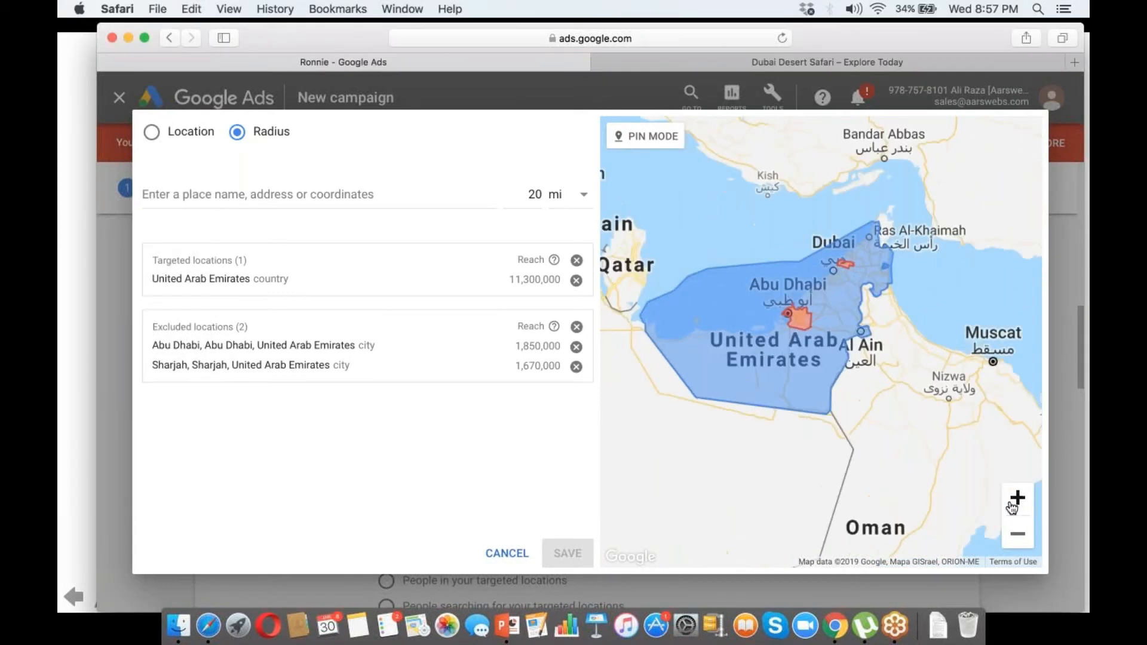
left_click(1013, 505)
left_click(1016, 499)
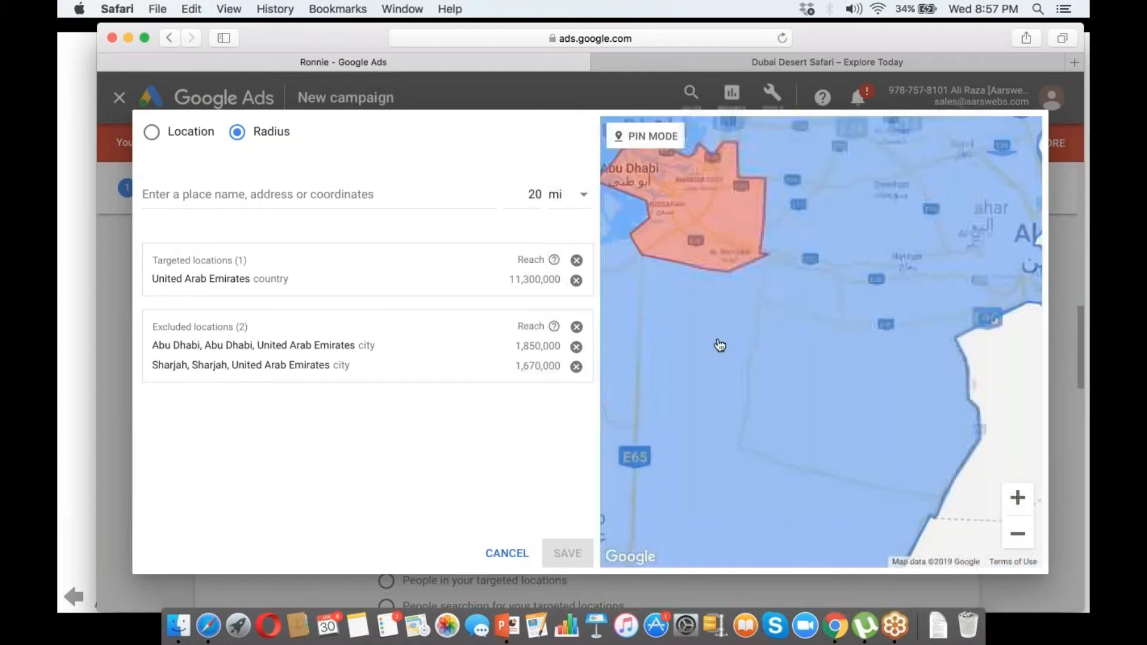
left_click_drag(720, 345, 745, 416)
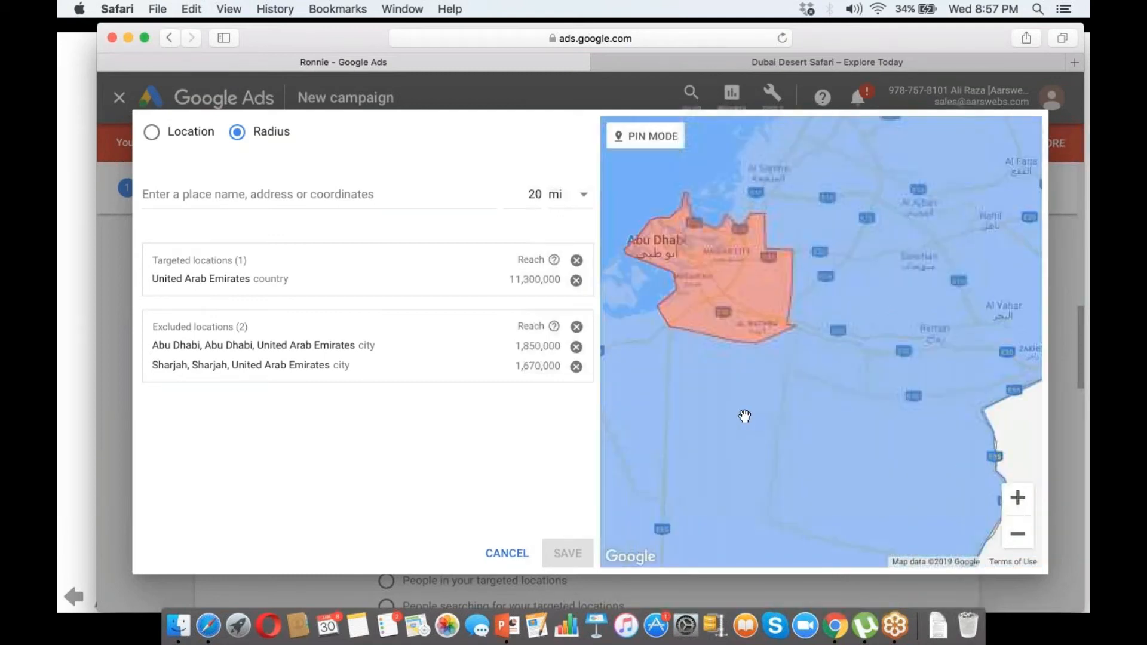
left_click(670, 140)
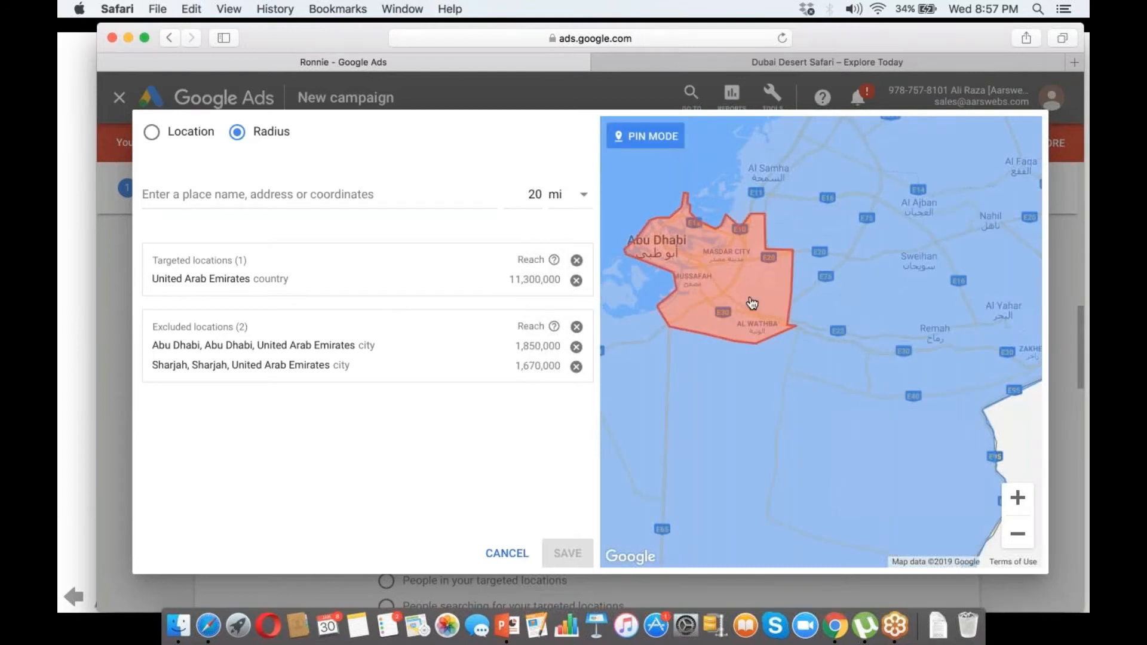
left_click(752, 304)
left_click(663, 225)
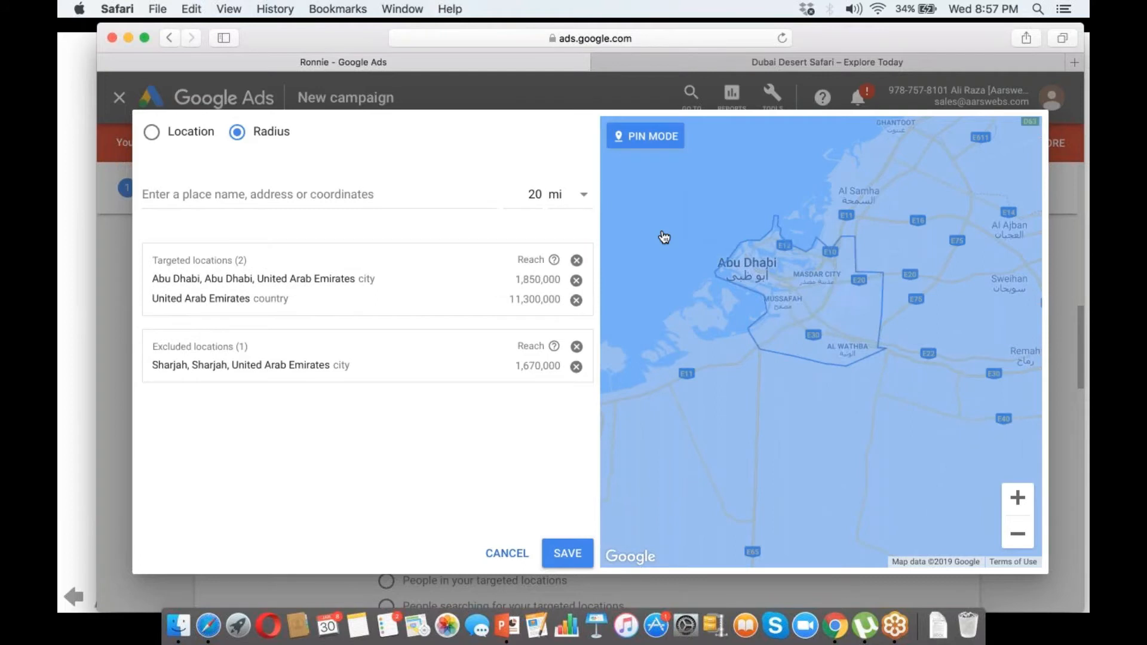
- Examine the targeted map area around Abu Dhabi, Tarif and Madinat Zayed for places to target
left_click_drag(829, 325, 813, 346)
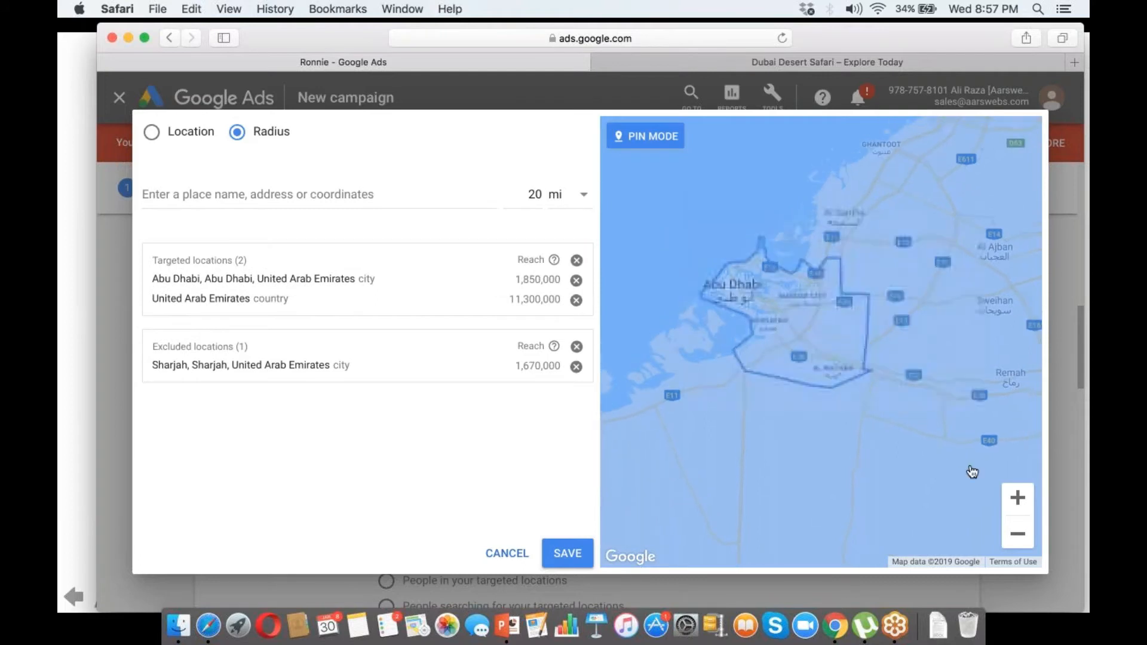
left_click(1014, 497)
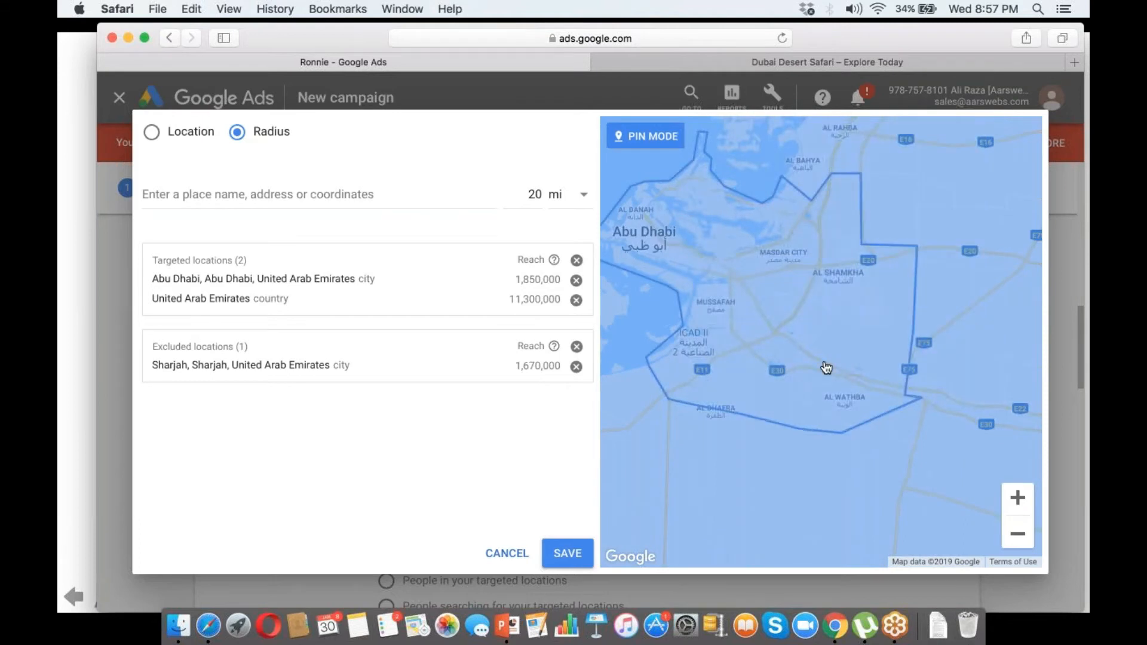
left_click_drag(826, 367, 748, 520)
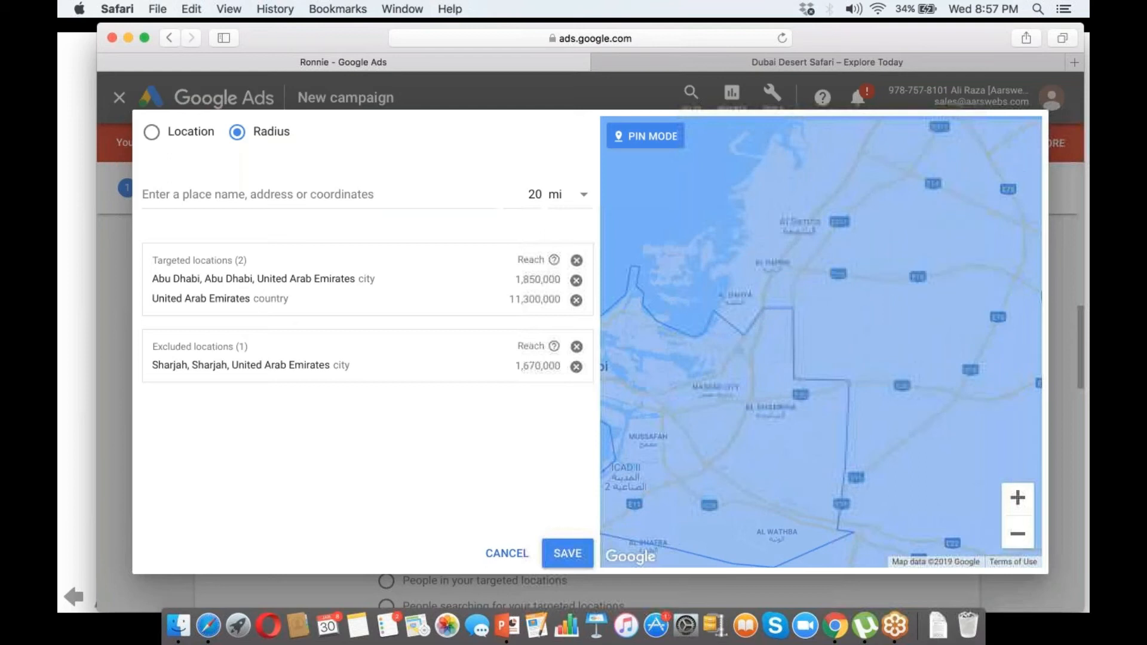
left_click_drag(676, 478, 843, 281)
left_click(745, 525)
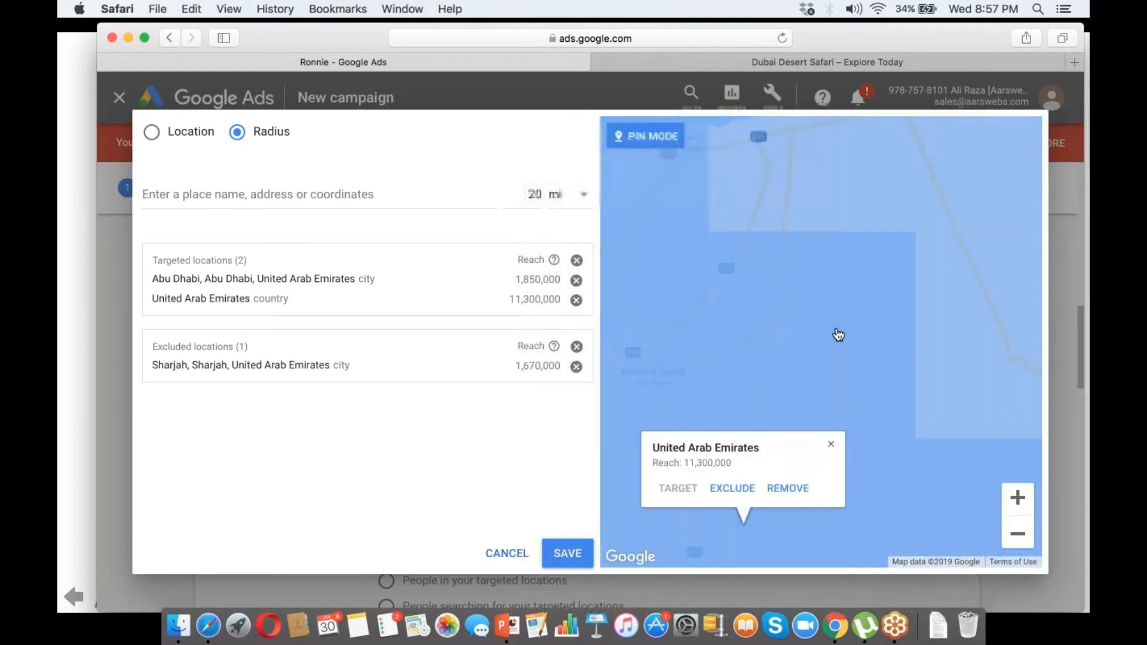
left_click(1017, 500)
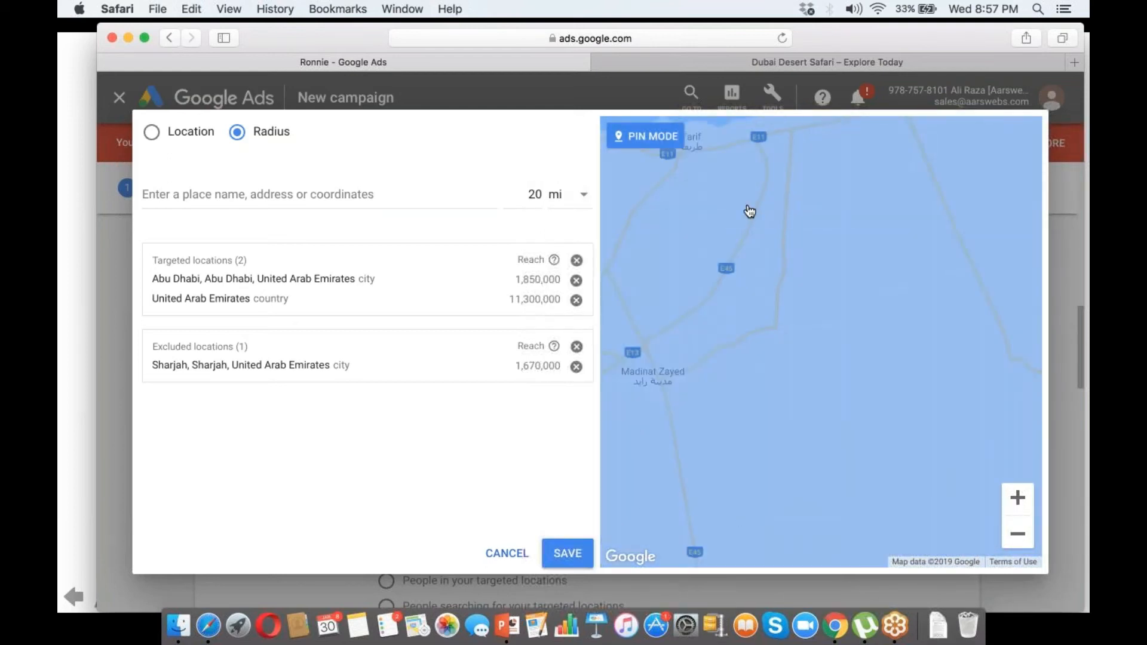
left_click_drag(752, 257, 962, 362)
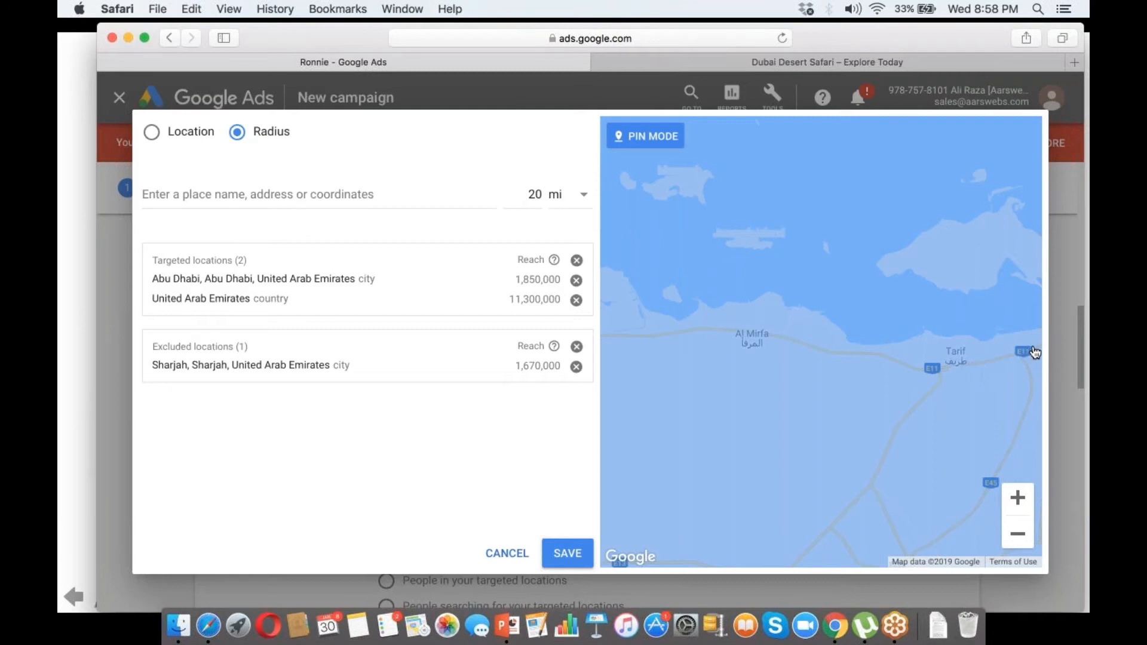
left_click(1008, 352)
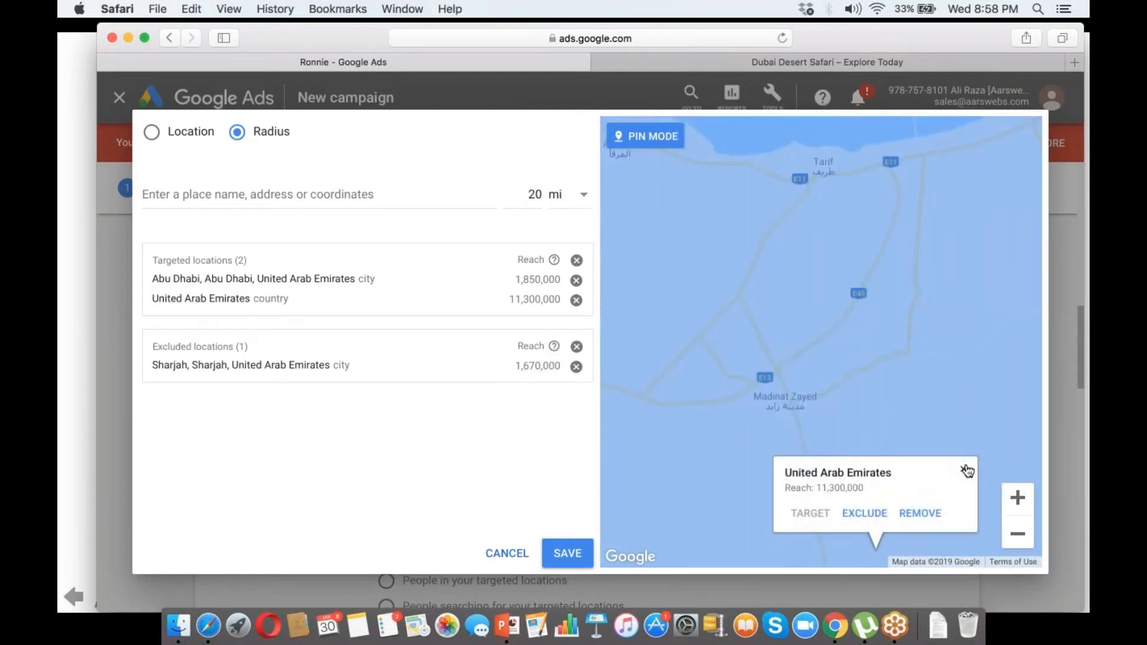
left_click(964, 468)
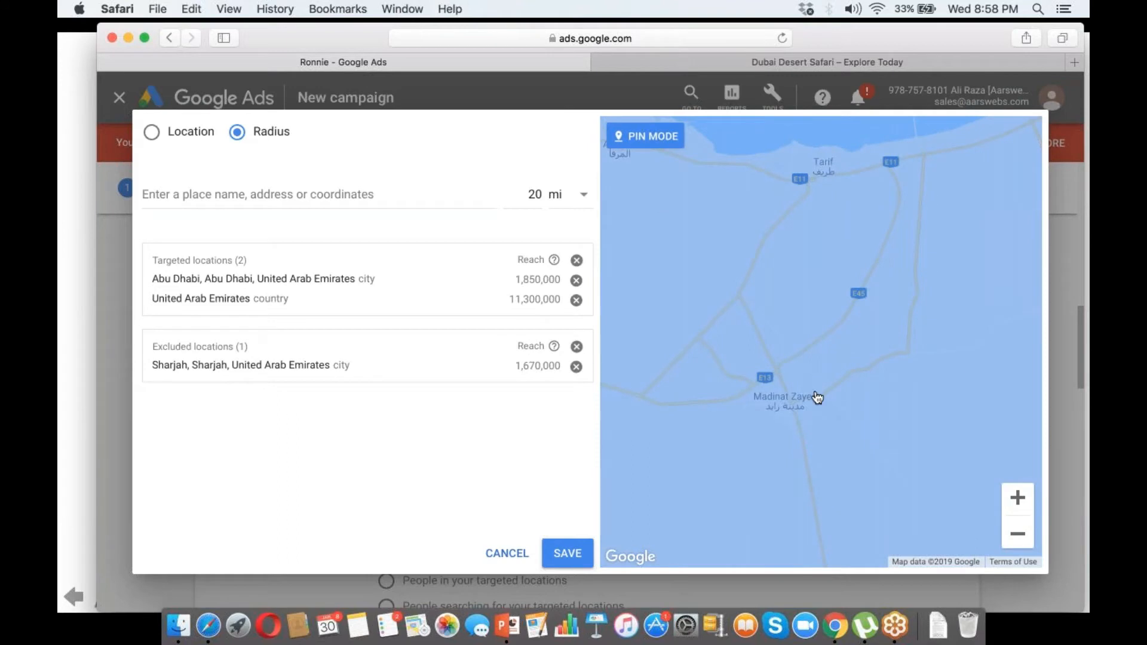
left_click(771, 380)
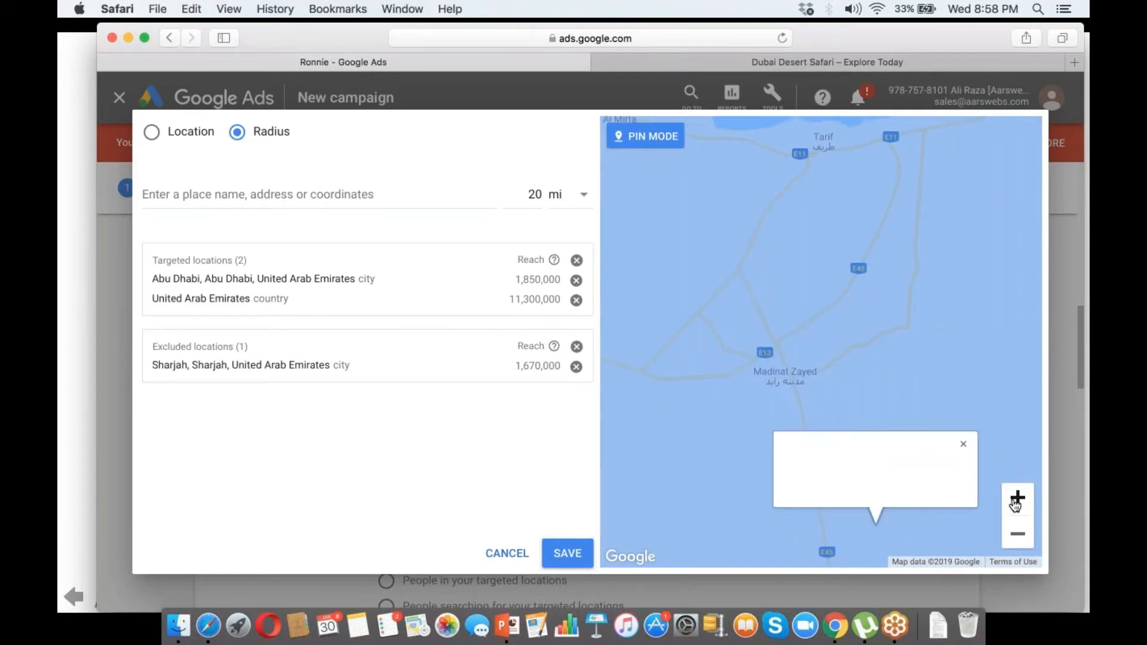
left_click(963, 444)
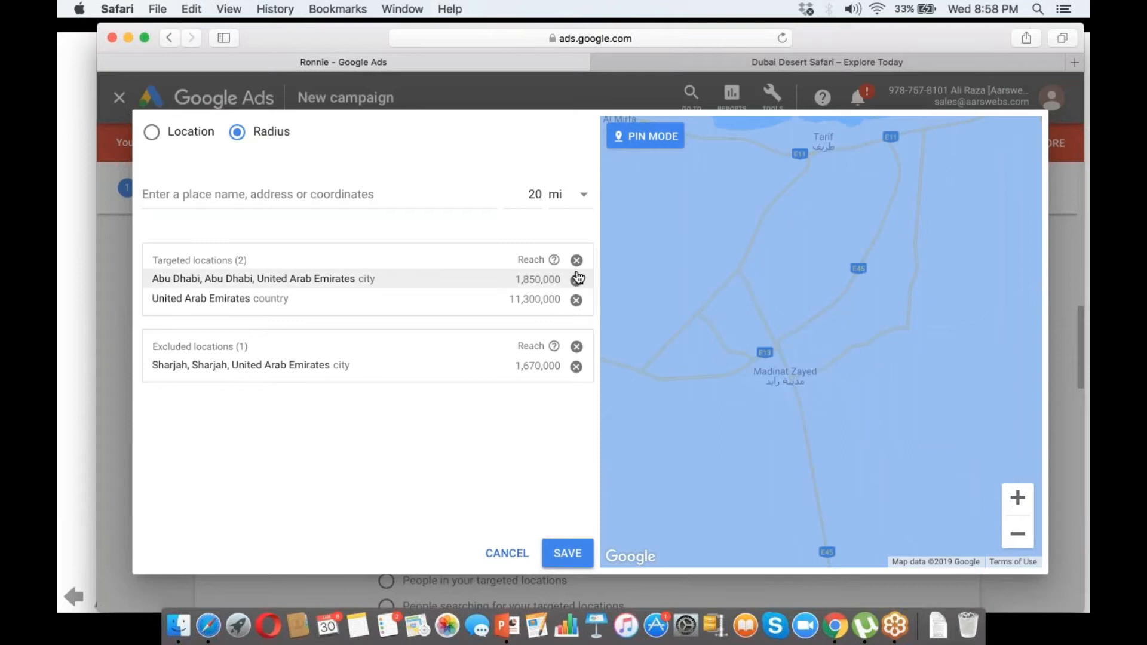
- Remove the Sharjah exclusion and the Abu Dhabi city target, keeping the country United Arab Emirates targeted
left_click(577, 368)
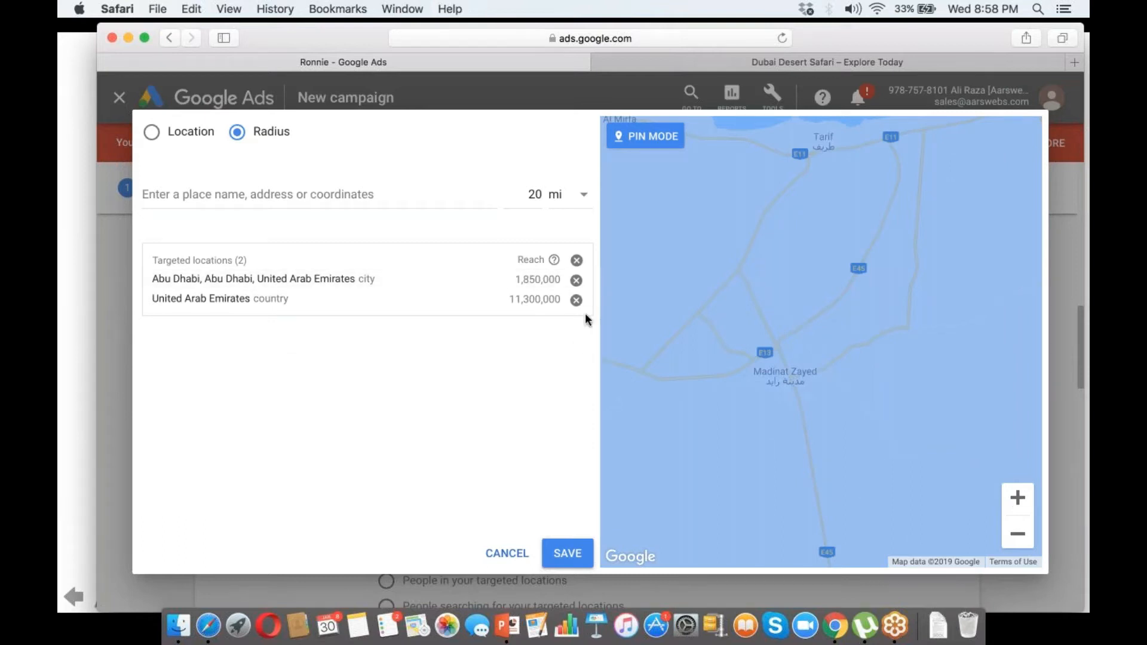
left_click(576, 280)
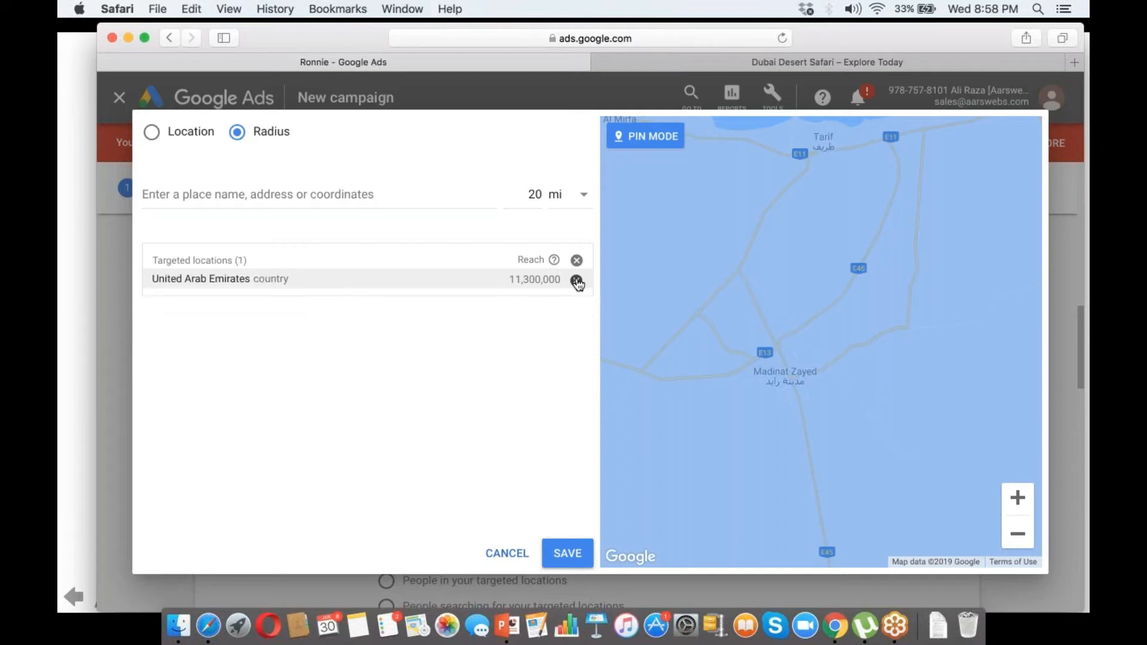
left_click(761, 356)
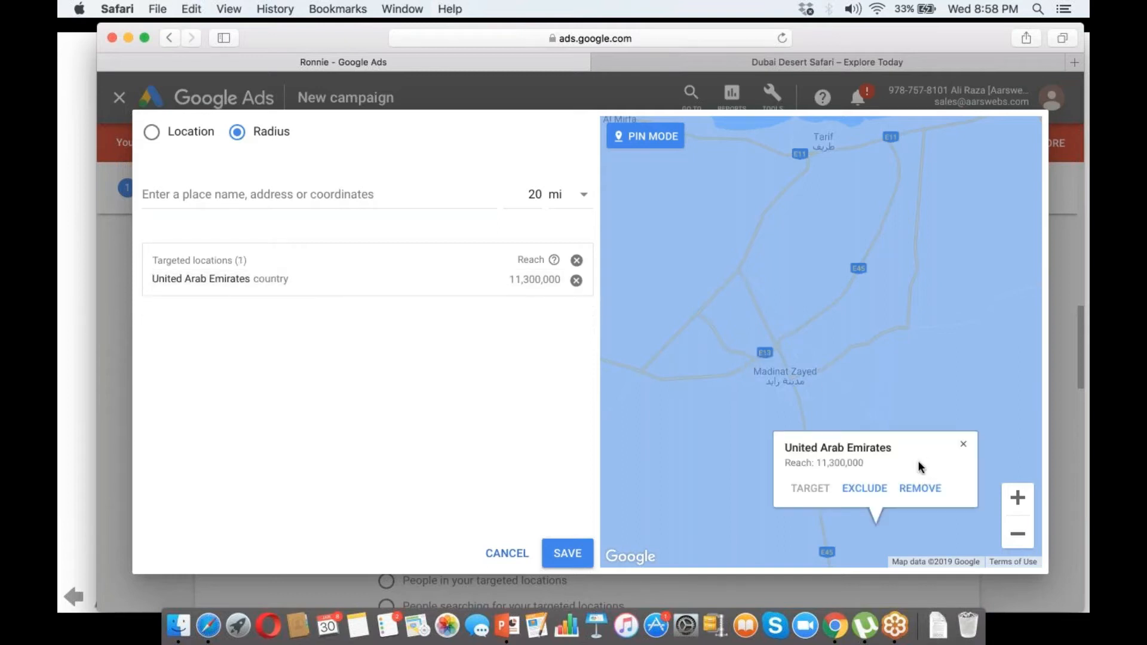
left_click(962, 445)
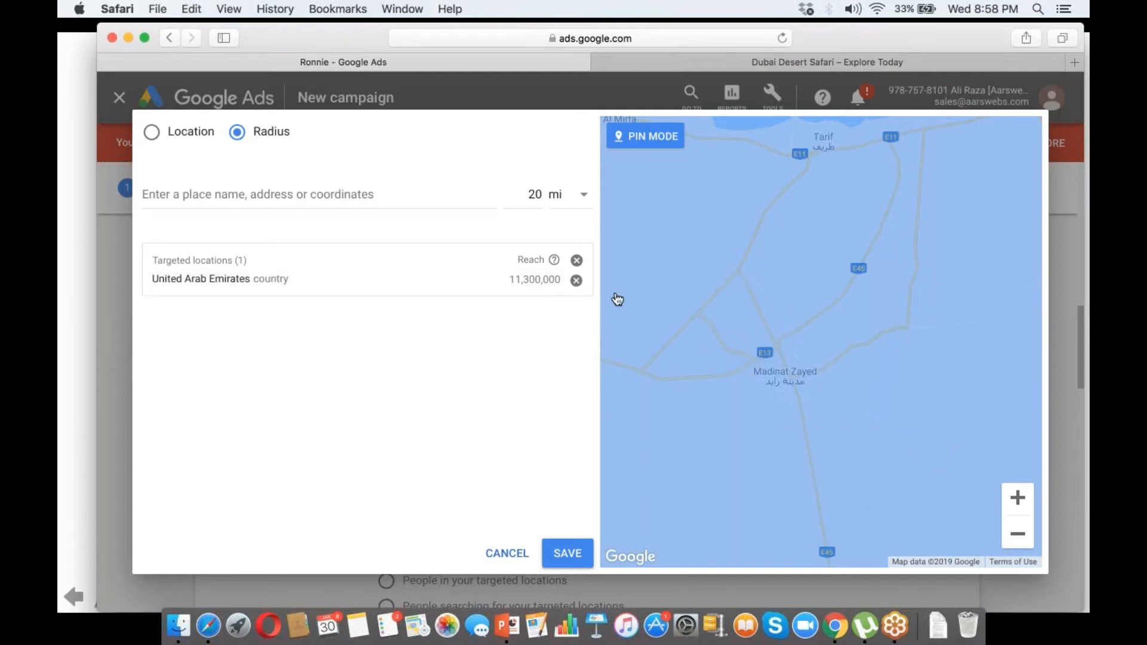
- Search for Dubai as the centre of a radius target and select the radius distance for editing
left_click(361, 189)
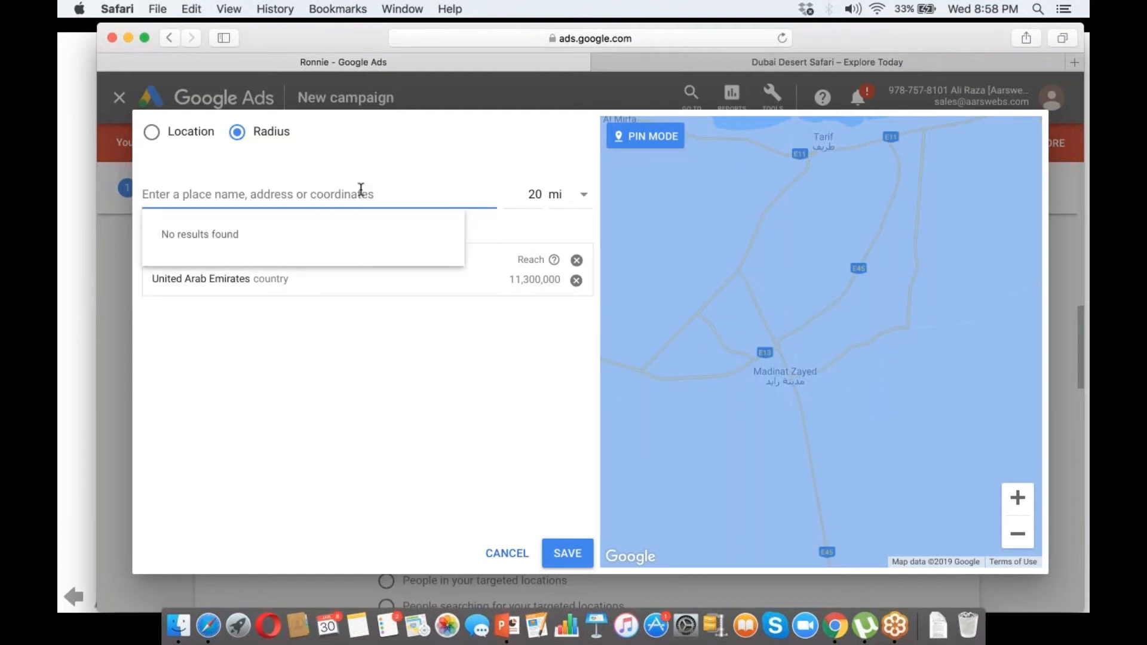
type("D")
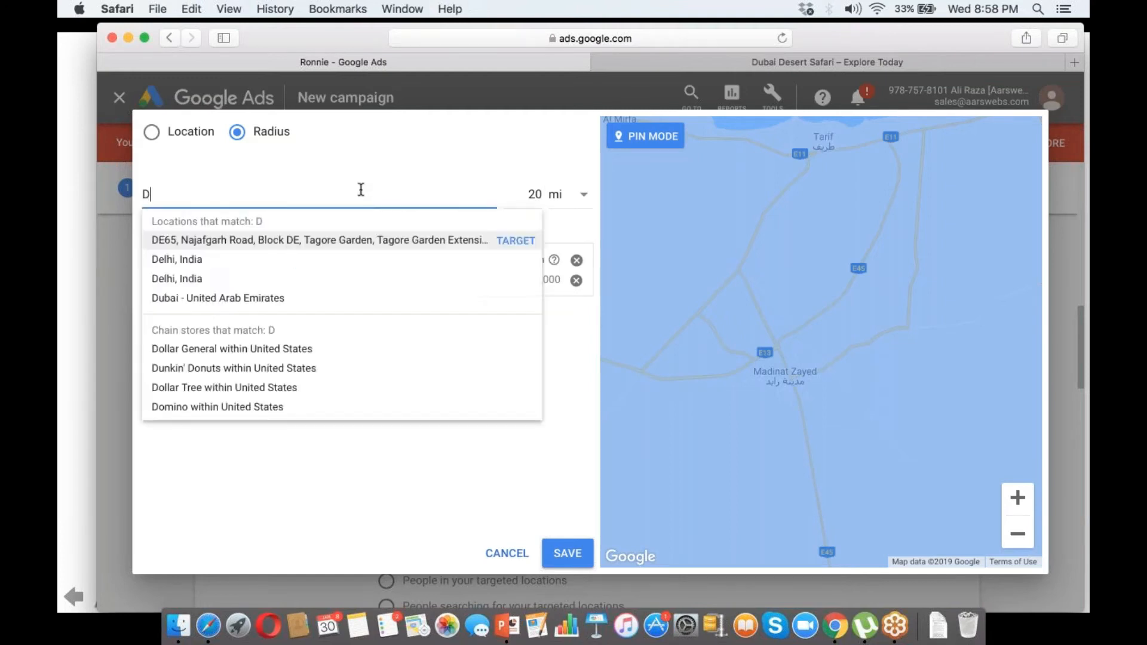
type("uba")
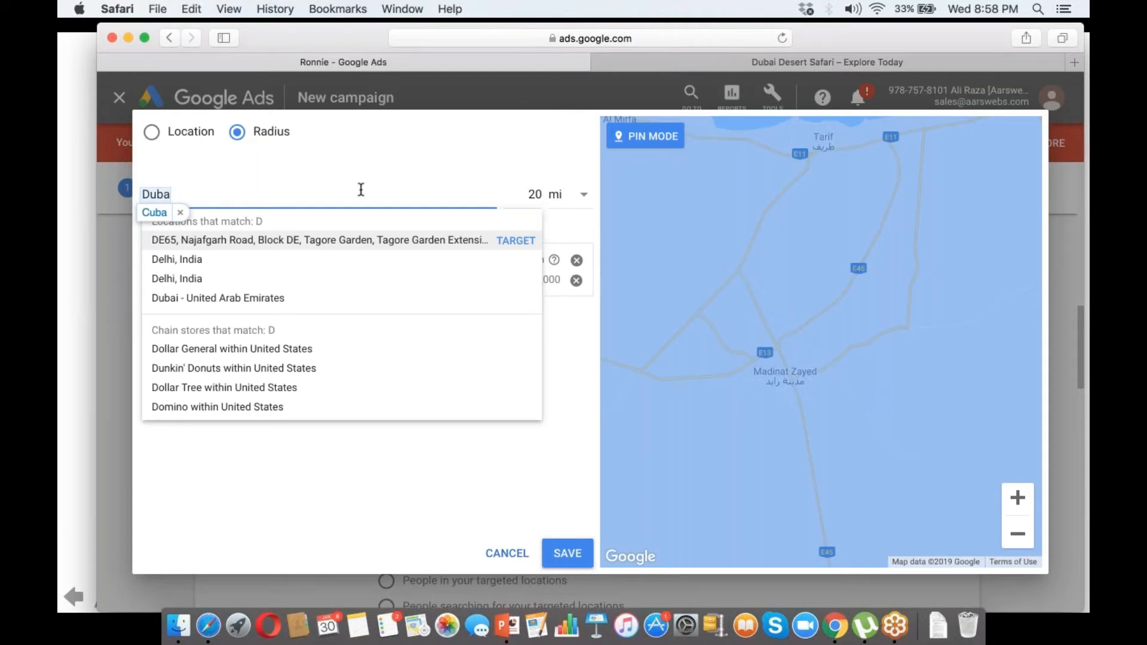
type("i")
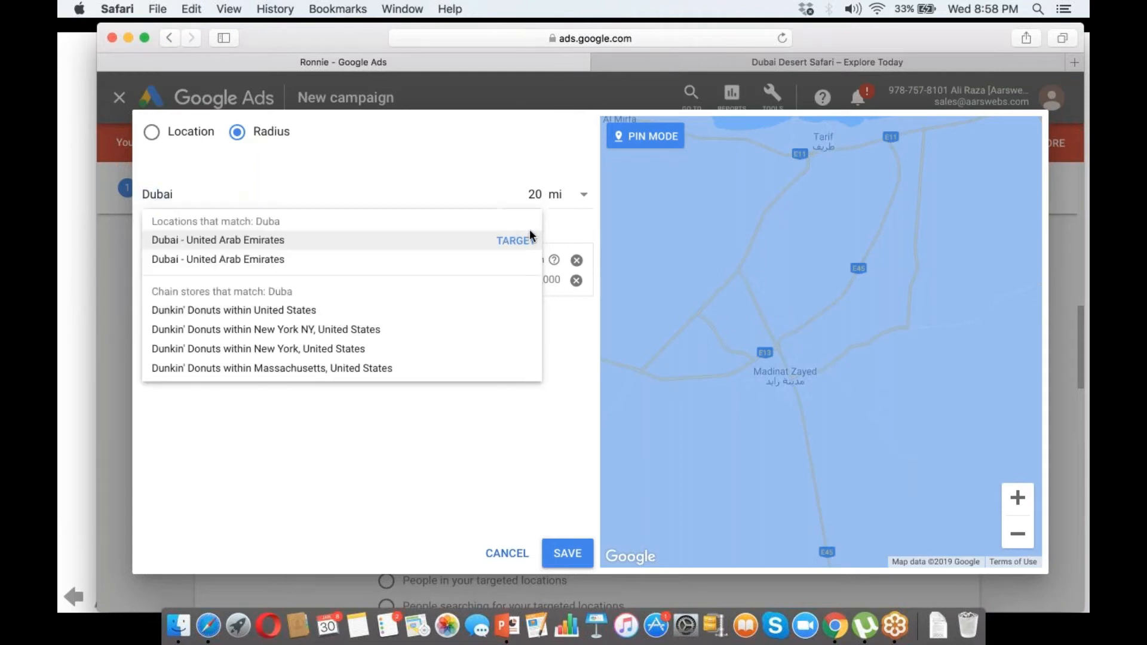
left_click(587, 200)
left_click(534, 190)
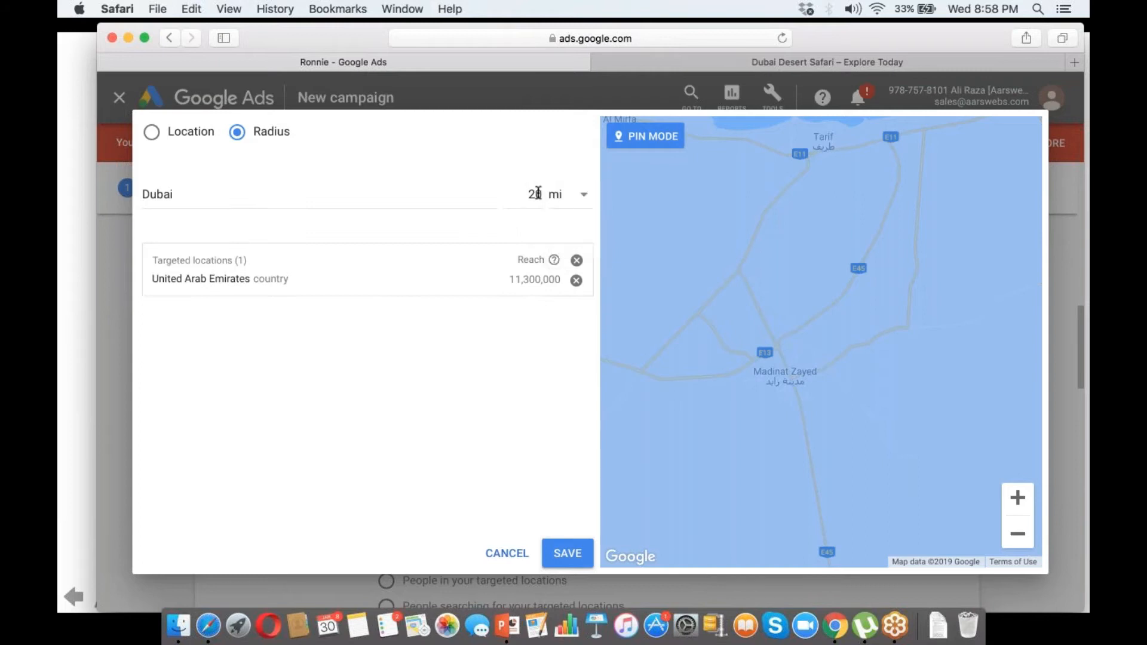
left_click_drag(538, 193, 526, 193)
left_click(1086, 575)
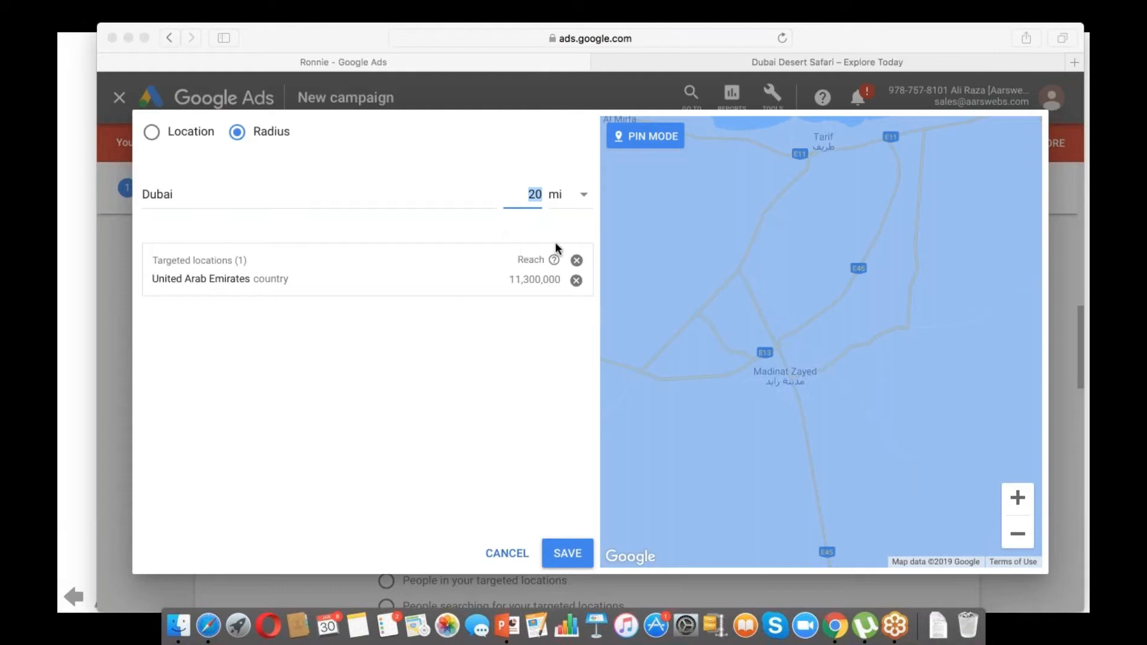
left_click(1026, 502)
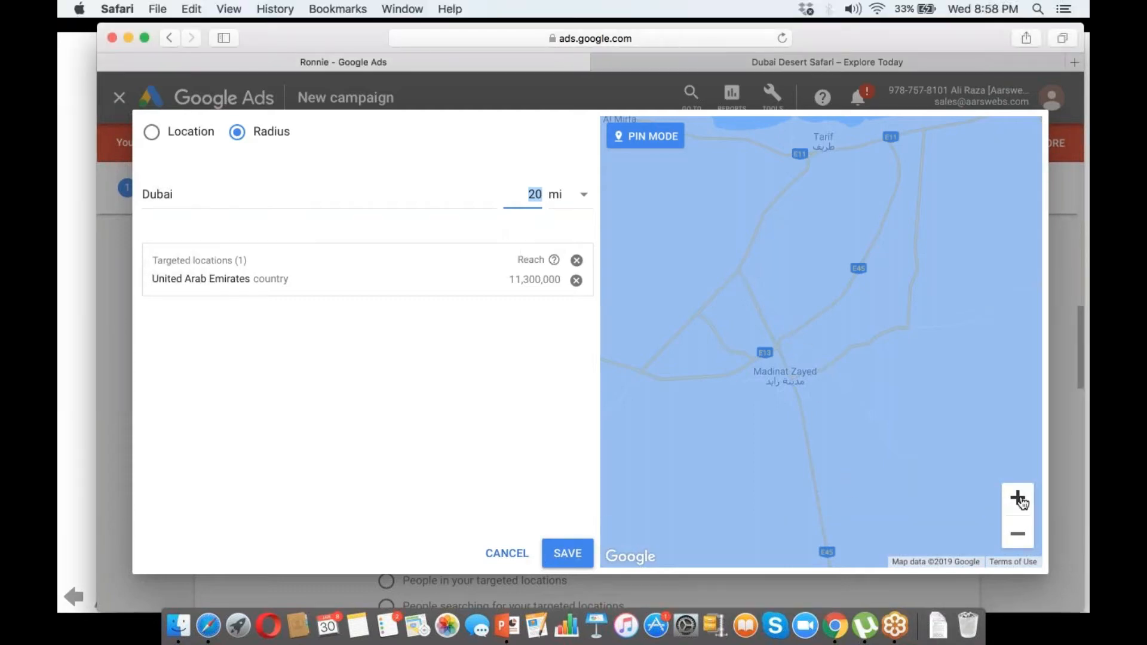
left_click(1023, 503)
- Search for Madinat Zayed and target a 20 mi radius around Madinat Zayed - Abu Dhabi - United Arab Emirates
left_click(431, 200)
key("super+a")
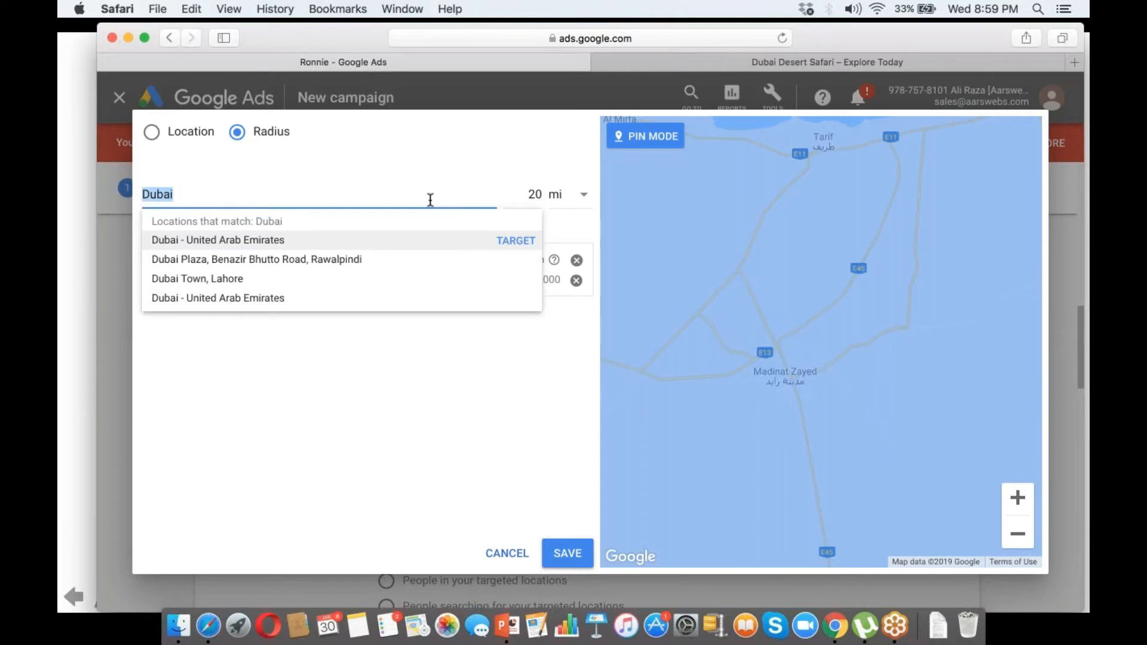
type("Mad")
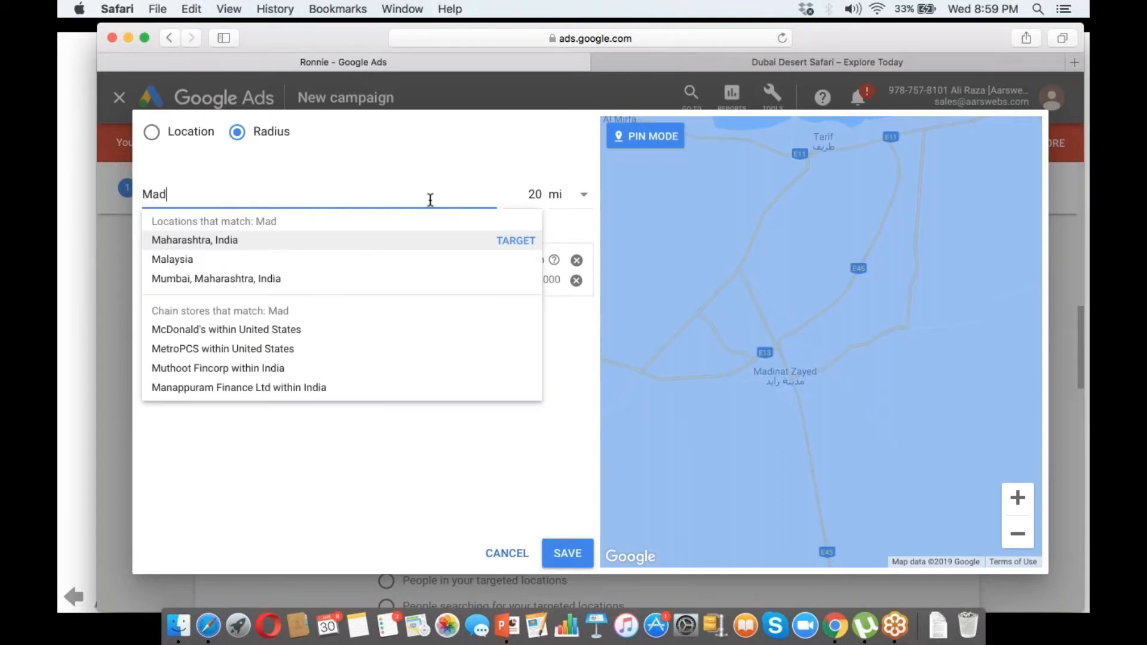
type("ina Z")
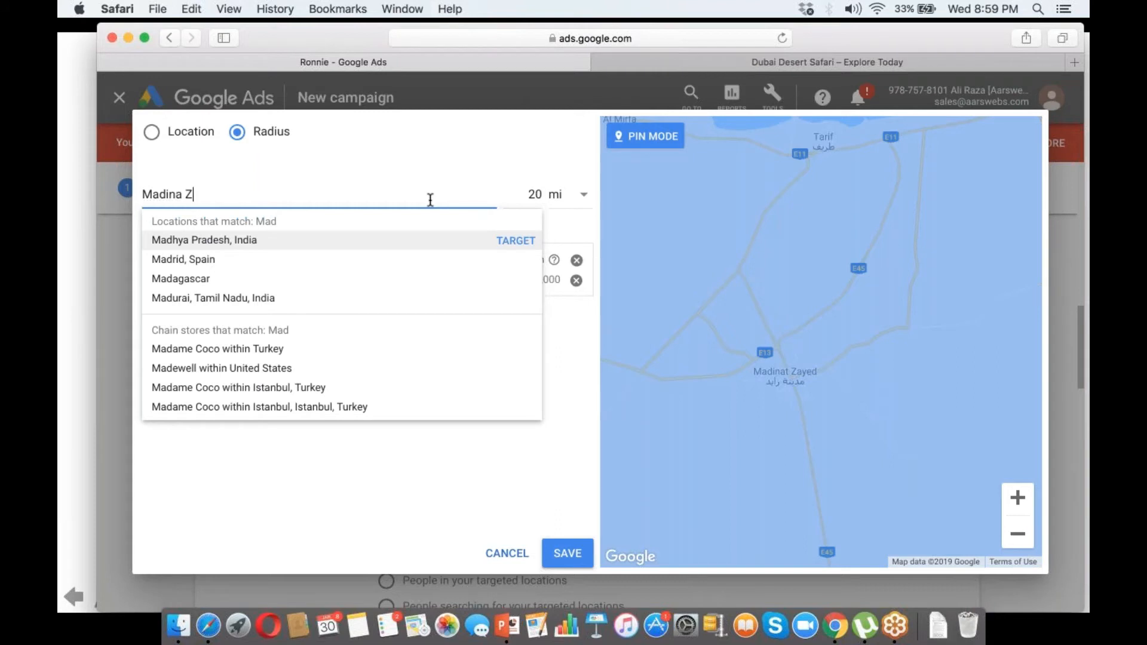
key("BackSpace")
key("BackSpace")
type("t zAY")
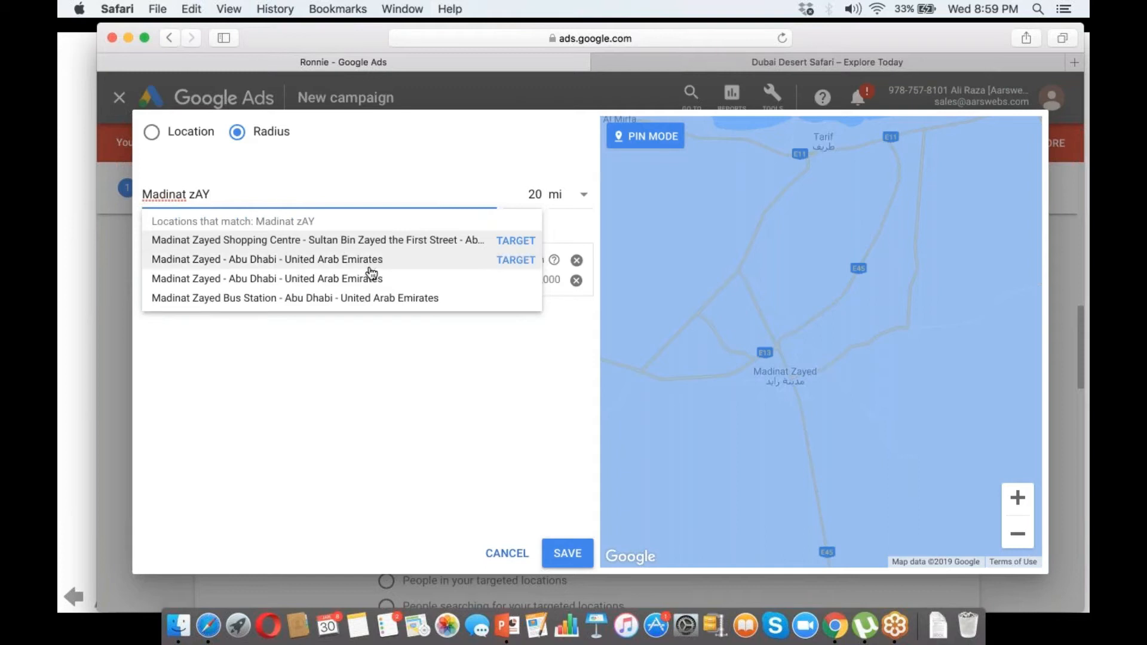
left_click(504, 260)
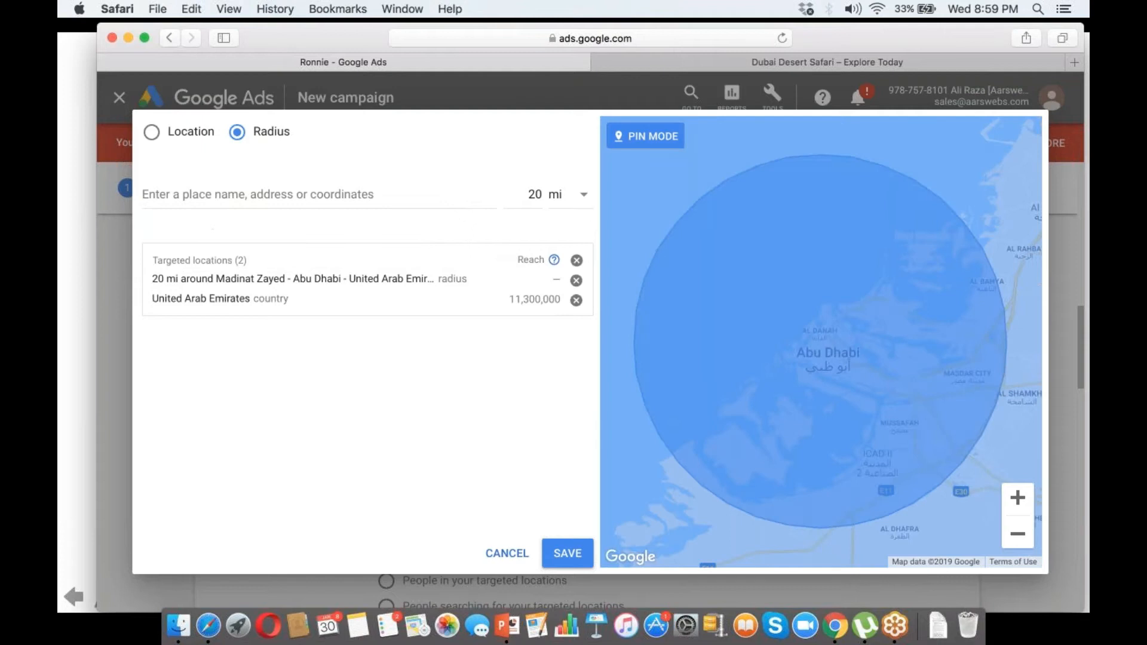
- Target a 20 mi radius around Al Danah - Abu Dhabi - United Arab Emirates and save the location targeting
left_click(1020, 497)
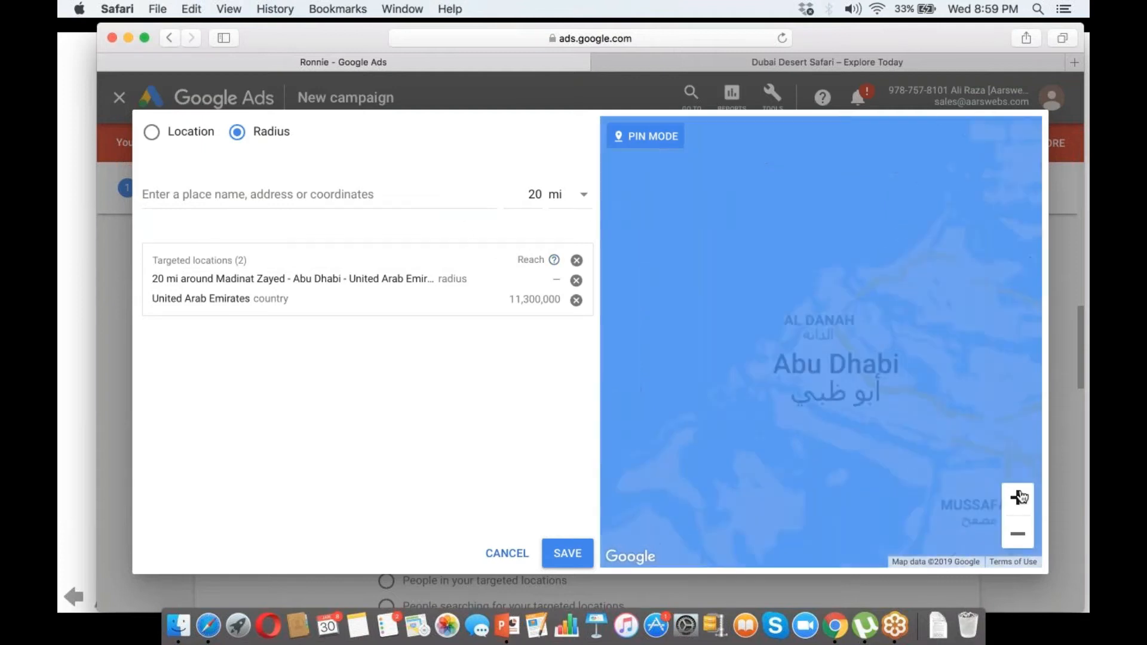
left_click(1021, 497)
left_click(1020, 497)
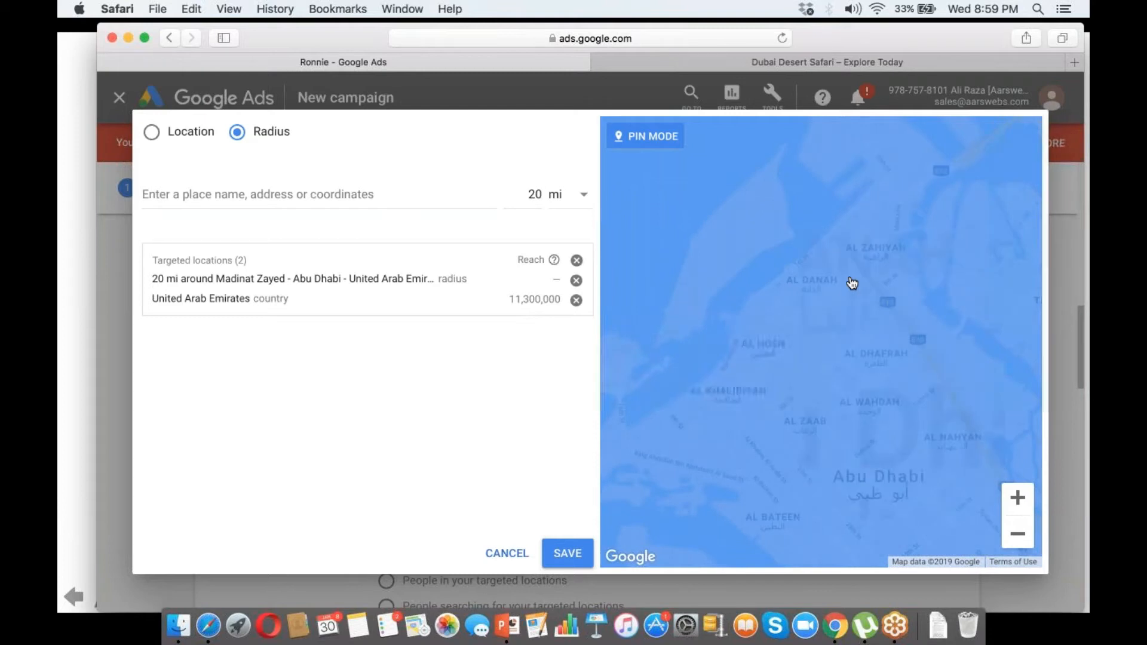
left_click(464, 195)
type("Al danah")
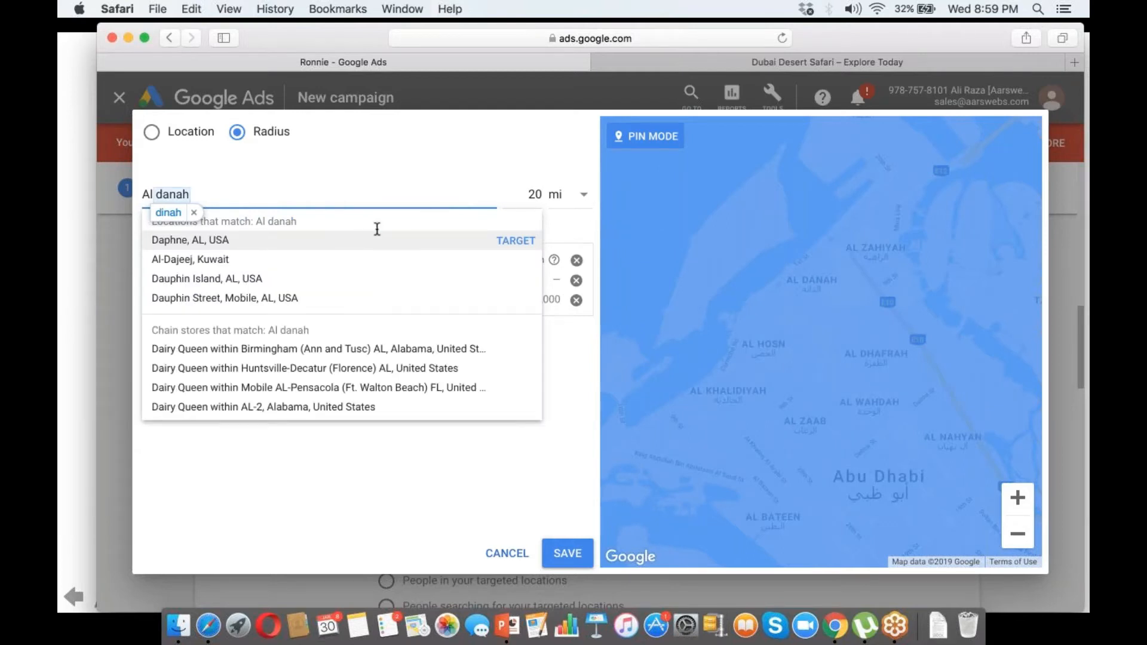
key("BackSpace")
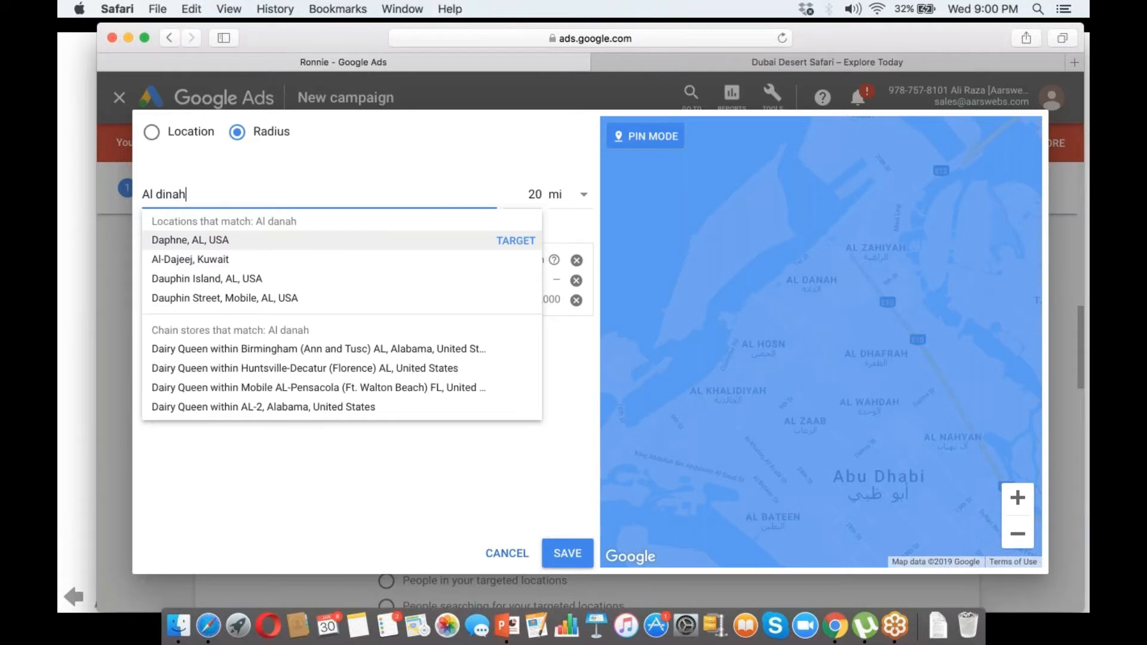
key("BackSpace")
key("BackSpace")
key("BackSpace")
key("BackSpace")
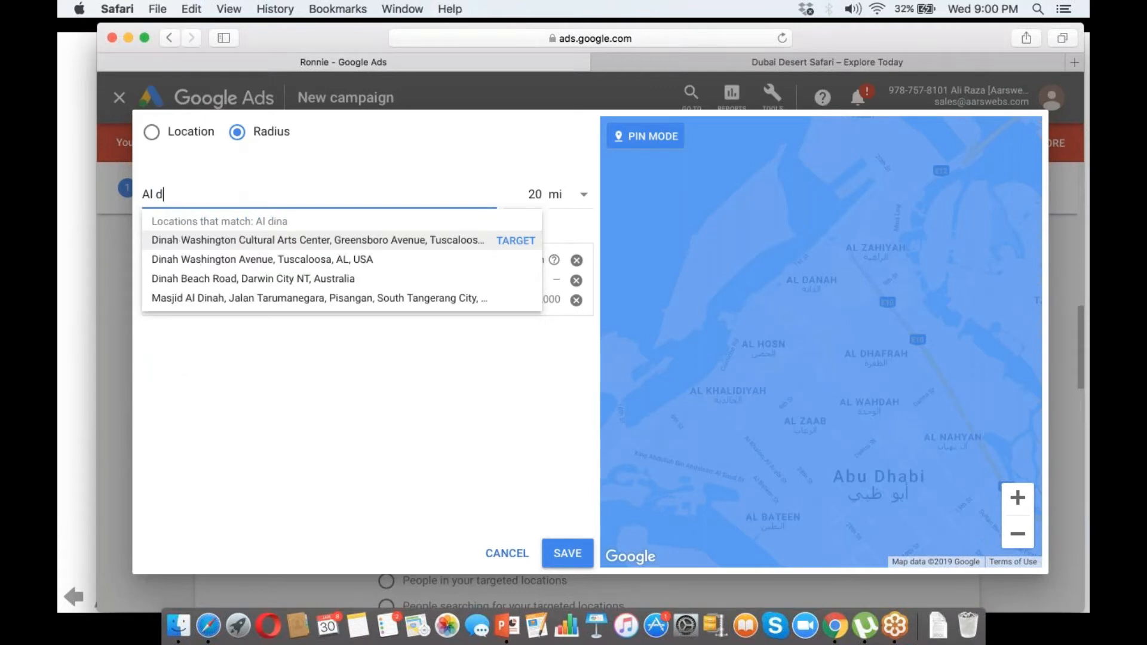
type("anah")
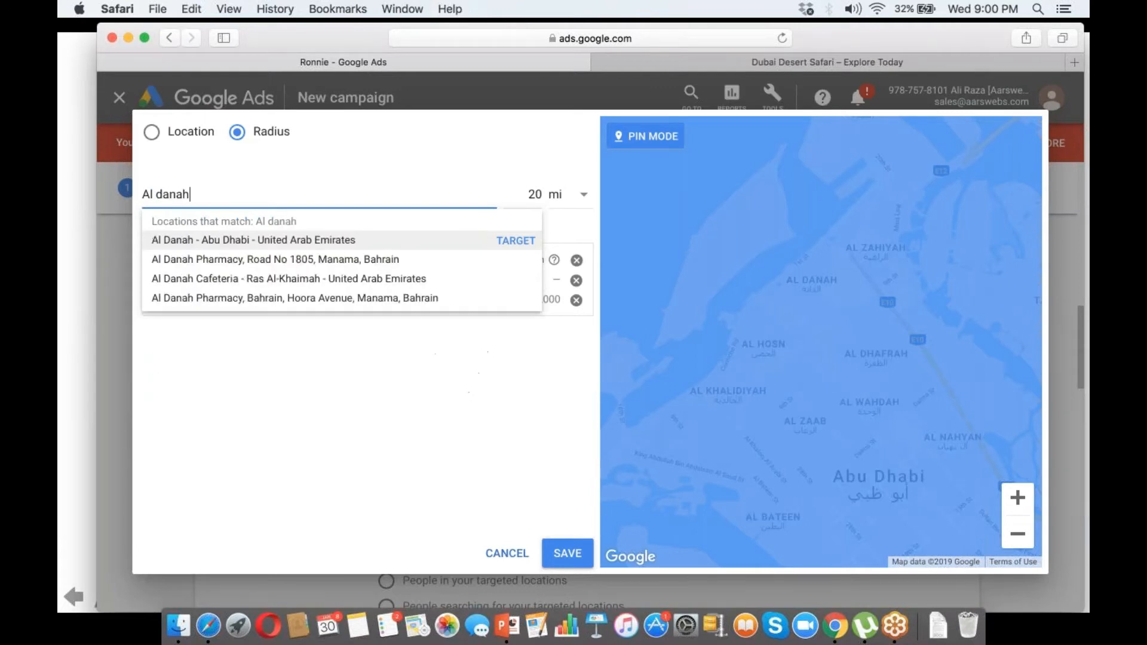
left_click(507, 242)
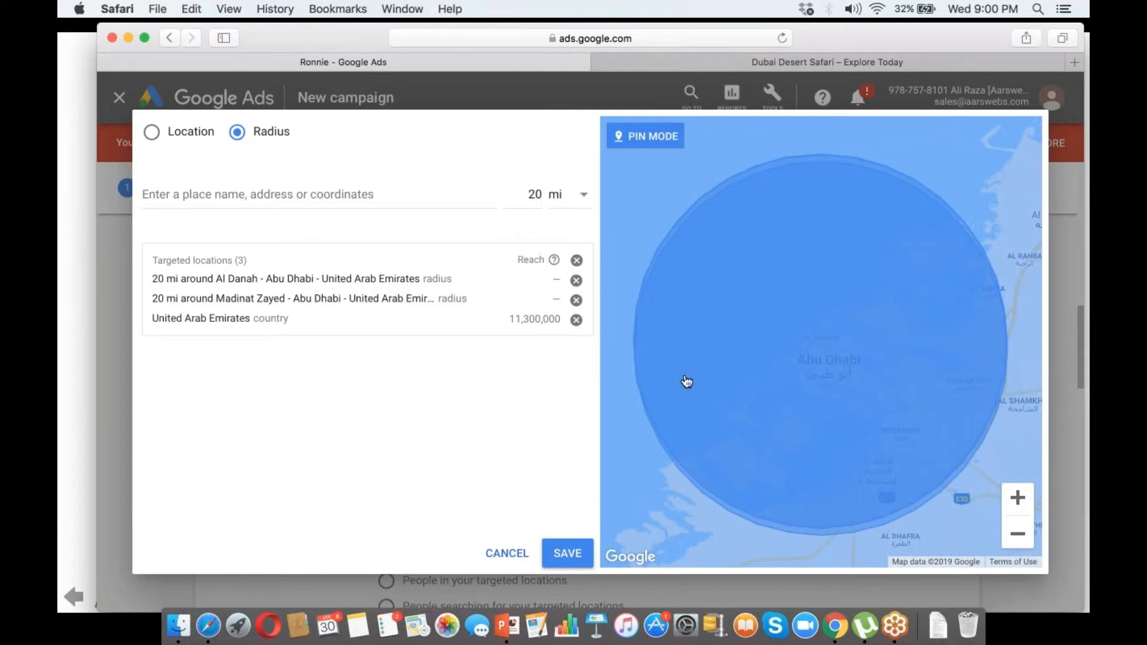
left_click(562, 554)
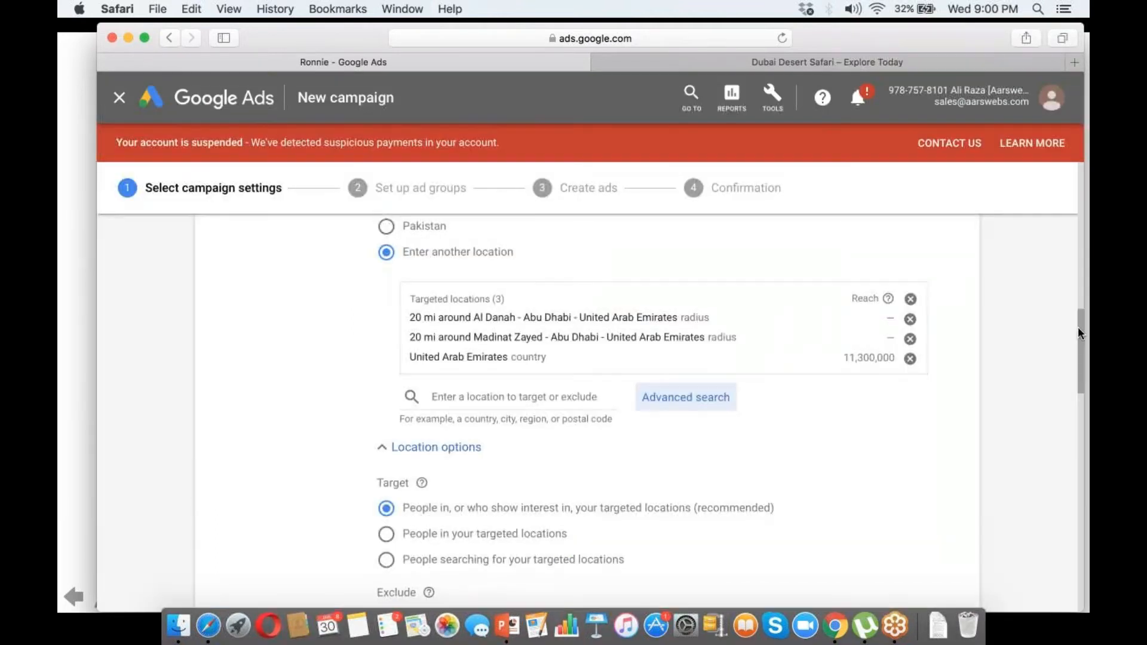
left_click(1088, 523)
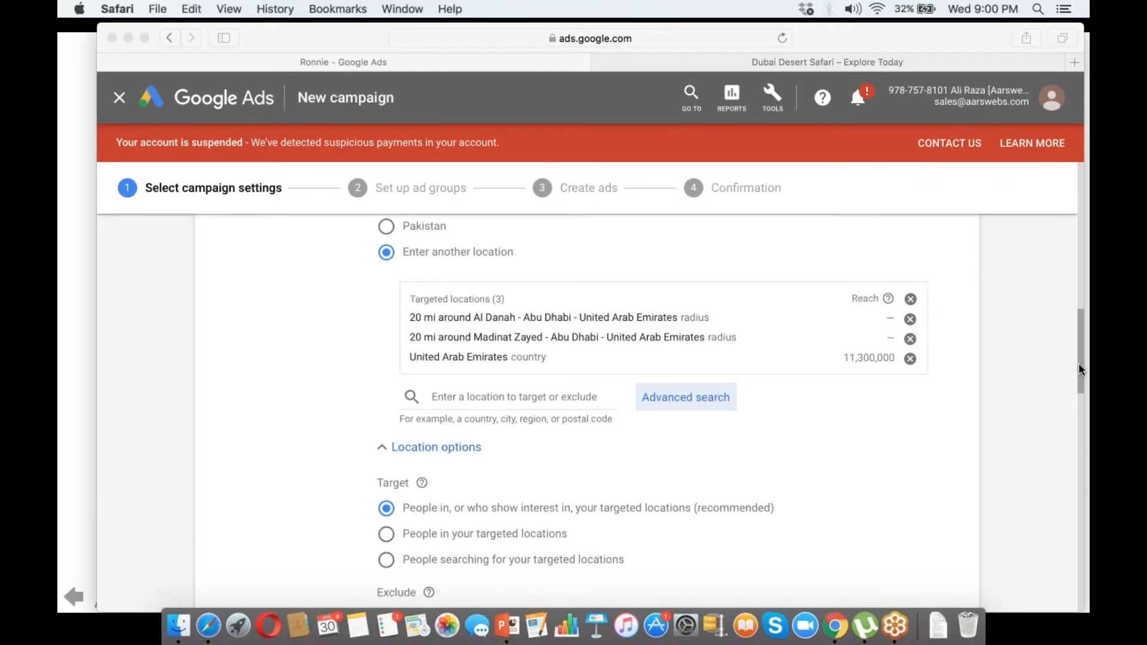
- Review the targeted locations and the target and exclude choices in the location options
mouse_move(1078, 364)
left_mouse_down()
mouse_move(1079, 377)
mouse_move(1081, 360)
left_mouse_up()
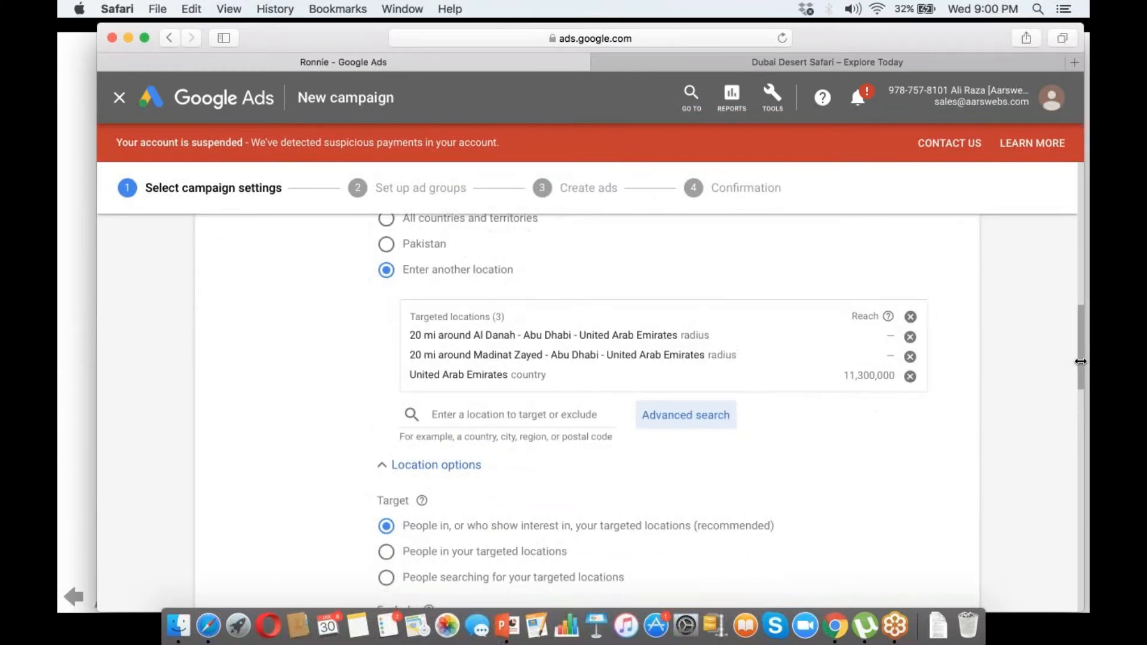
left_click_drag(1080, 361, 1080, 366)
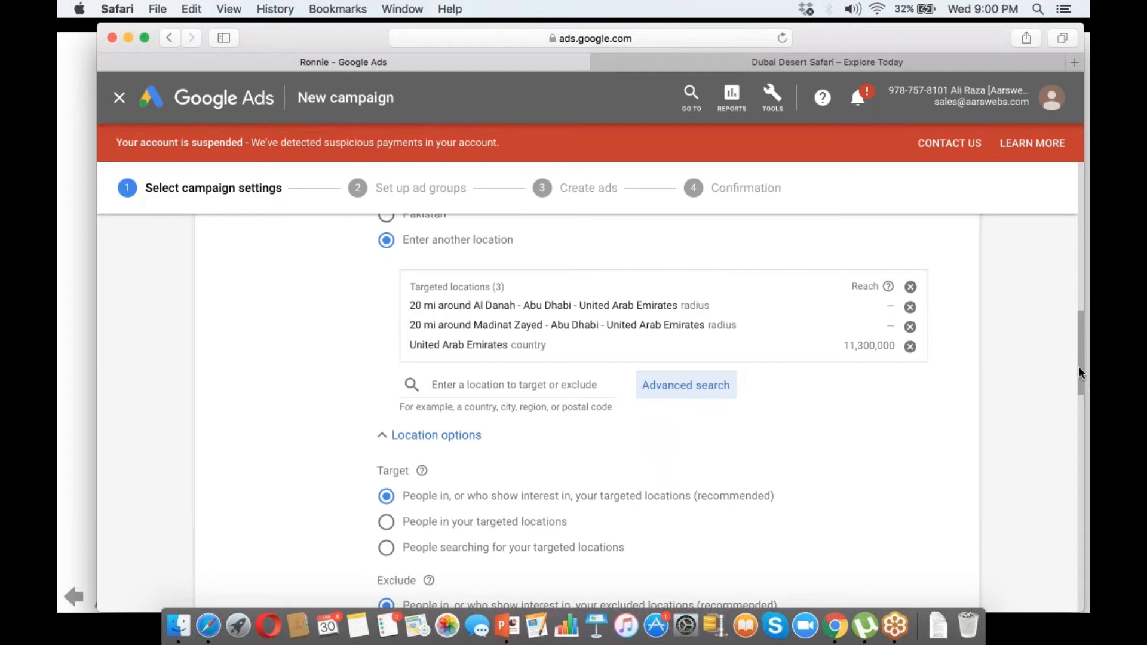
scroll(1080, 372, "down", 1)
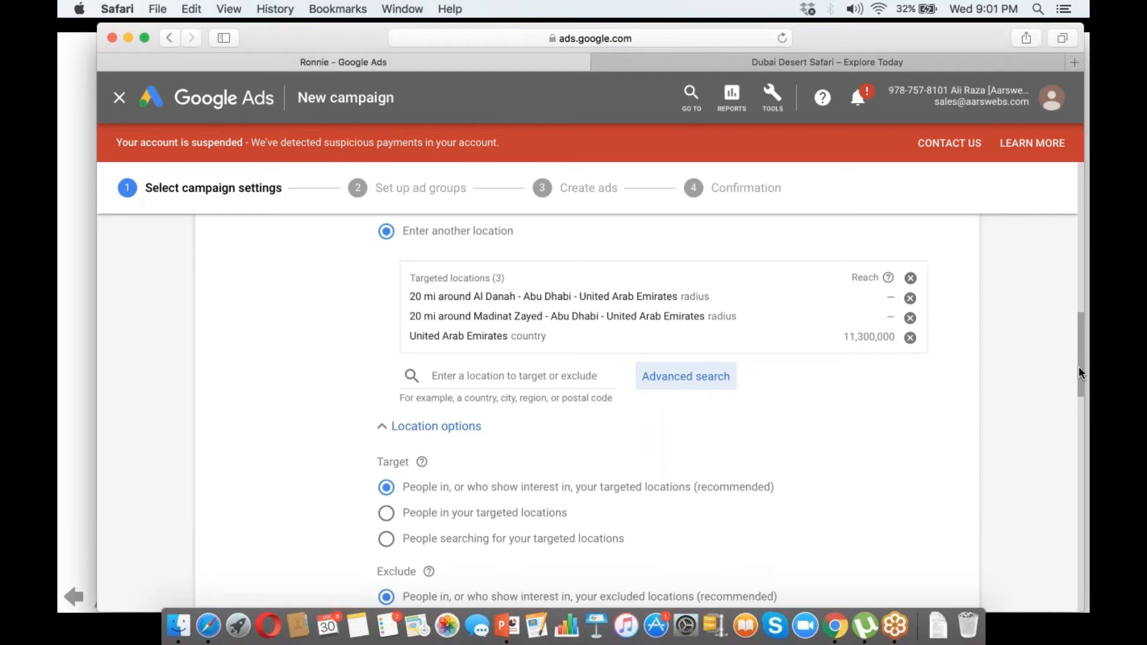
scroll(1079, 367, "down", 1)
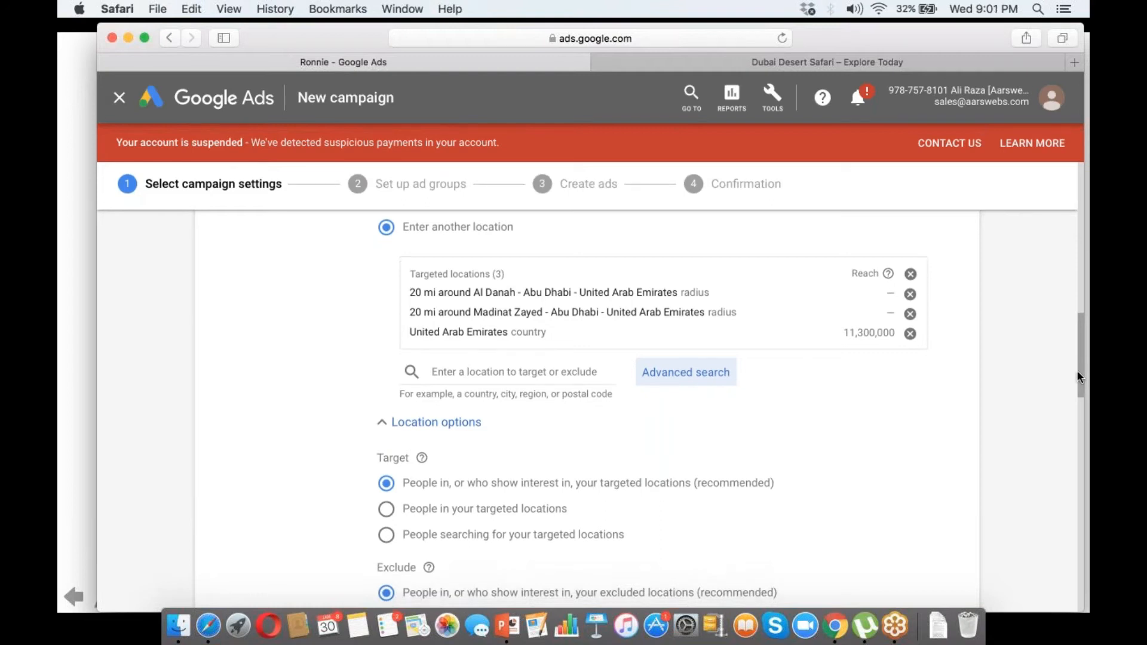
scroll(1078, 376, "down", 5)
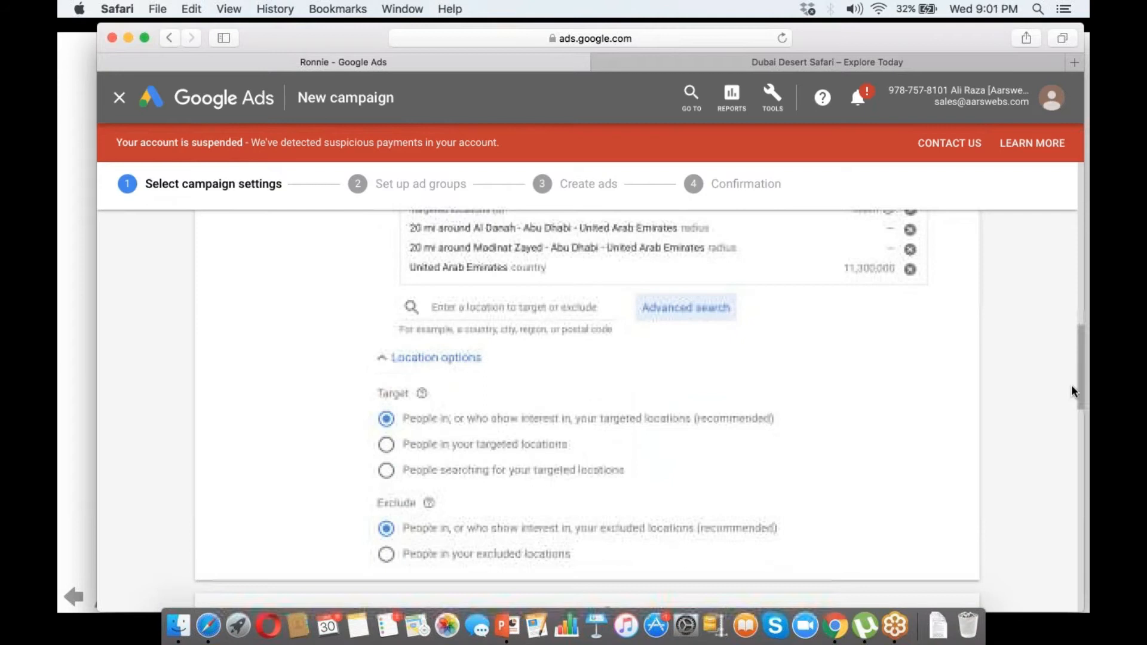
scroll(1072, 391, "down", 3)
scroll(1081, 379, "up", 6)
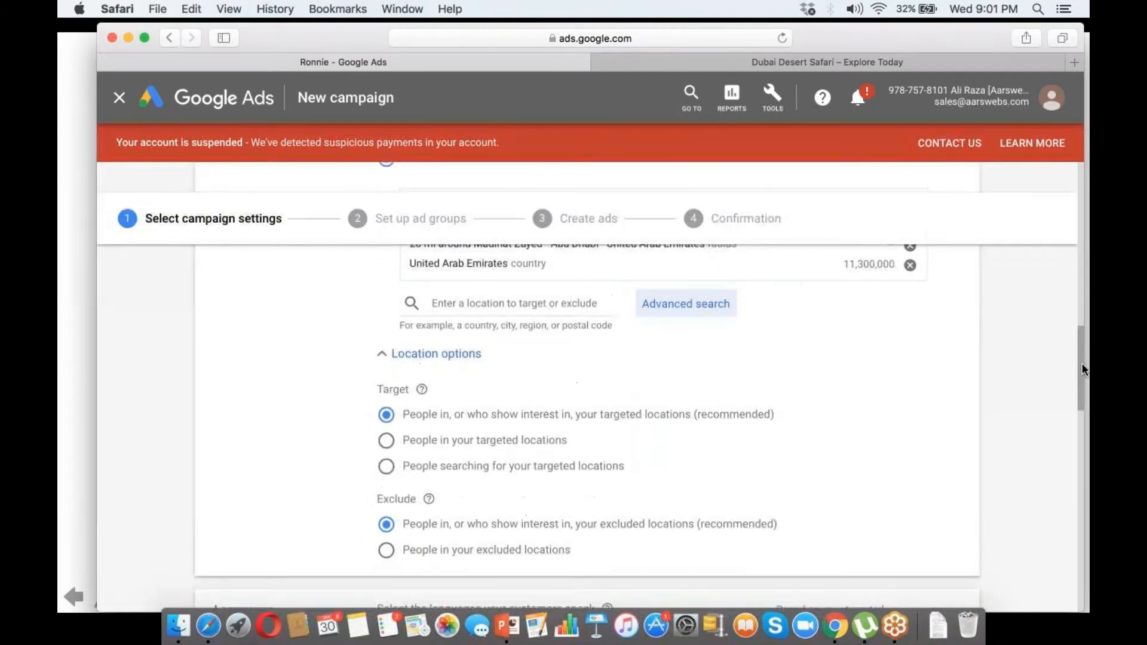
scroll(1080, 368, "down", 6)
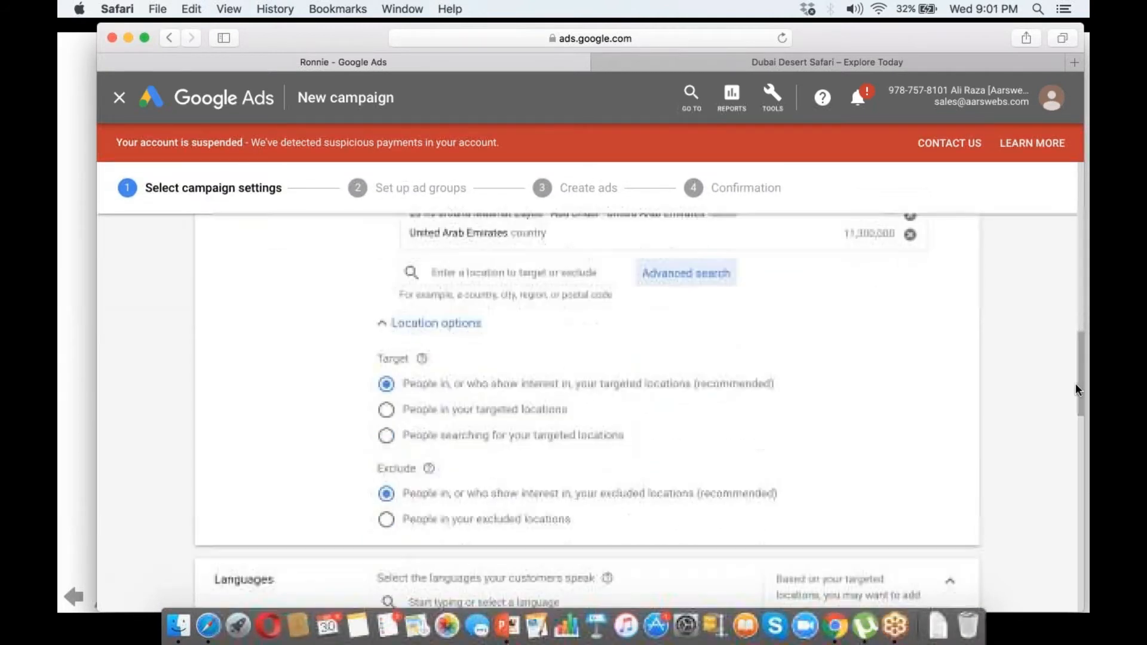
scroll(1075, 389, "down", 3)
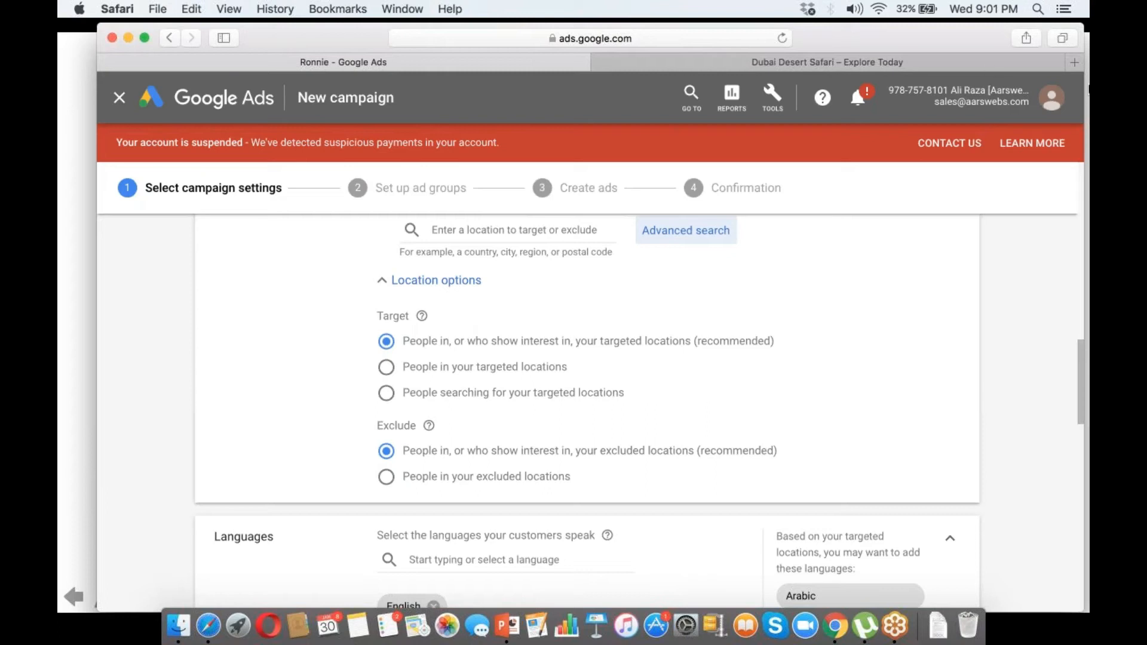
- Open Google in a new browser tab, search for "buy web hosting" and view the results
left_click(1072, 68)
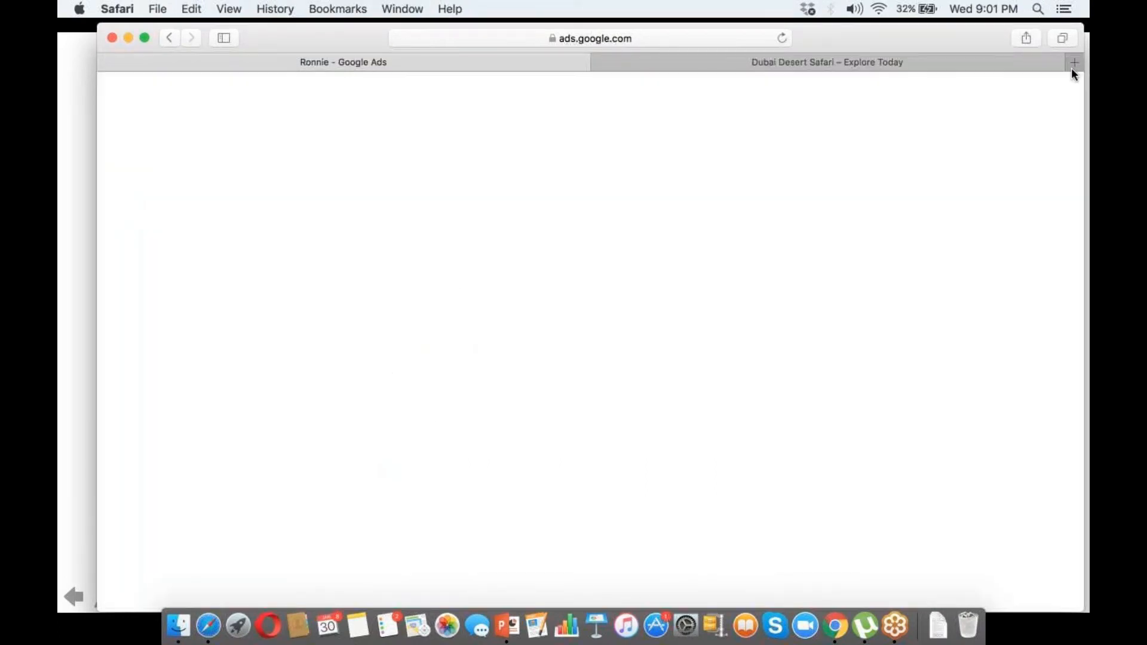
type("go")
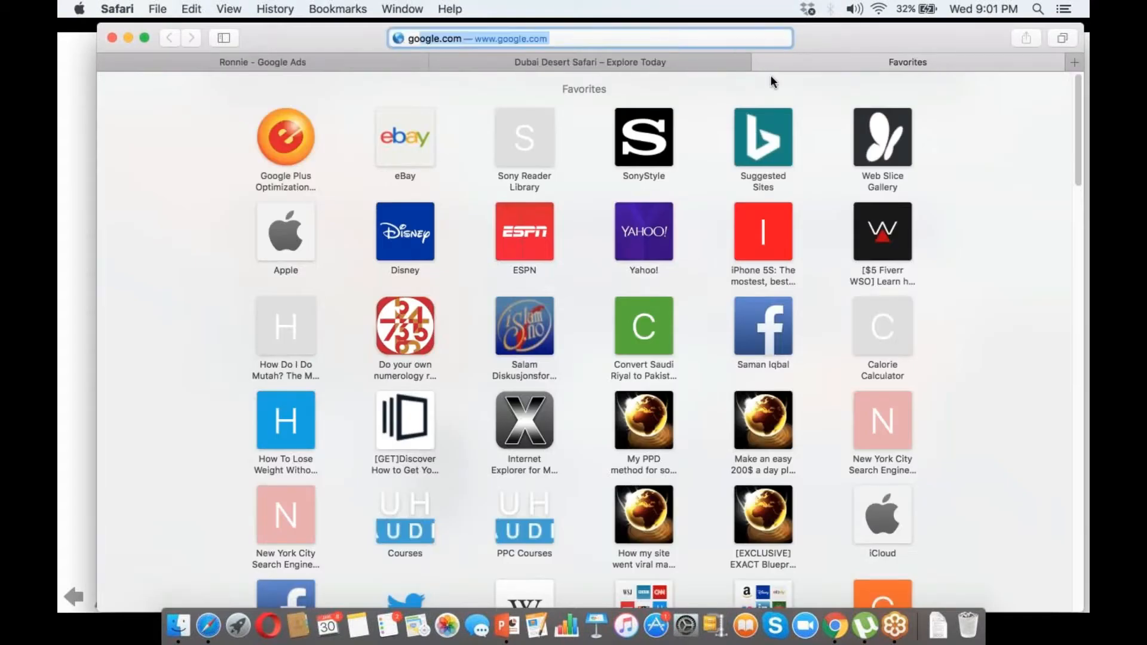
type("ogle")
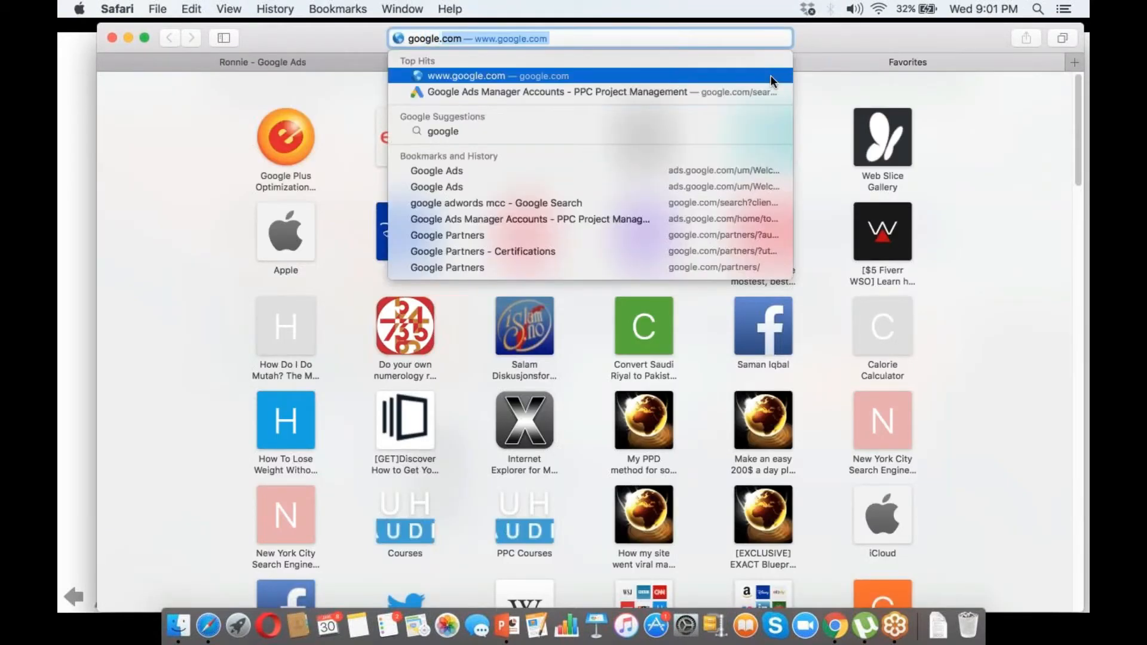
key("Return")
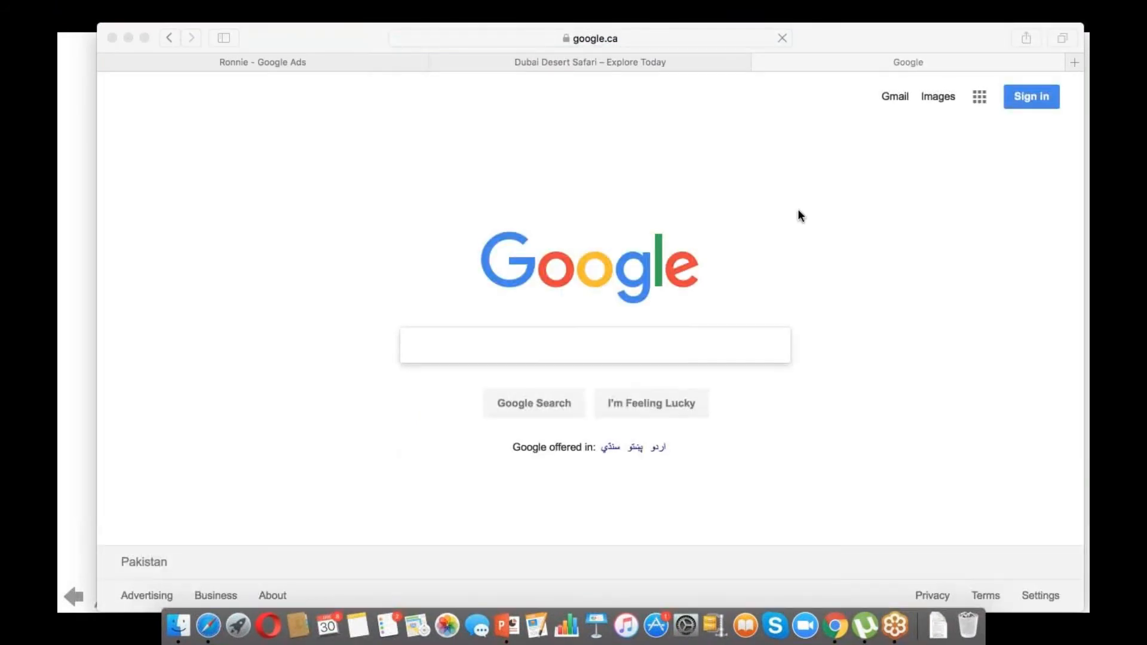
left_click(799, 210)
type("bu")
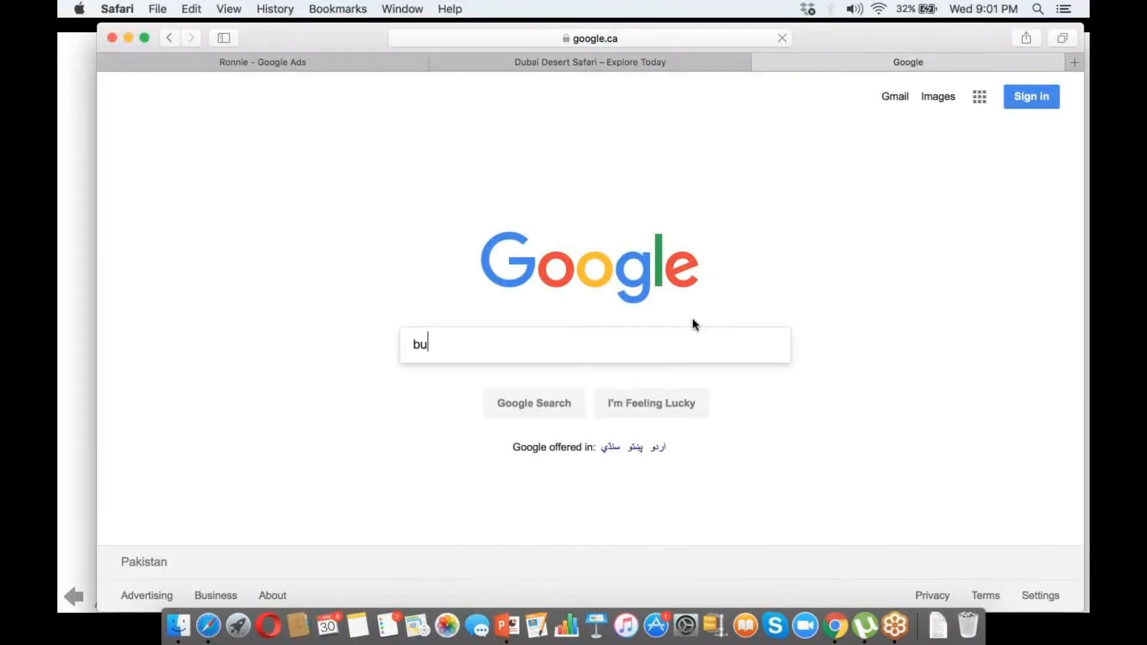
type("y web hosting")
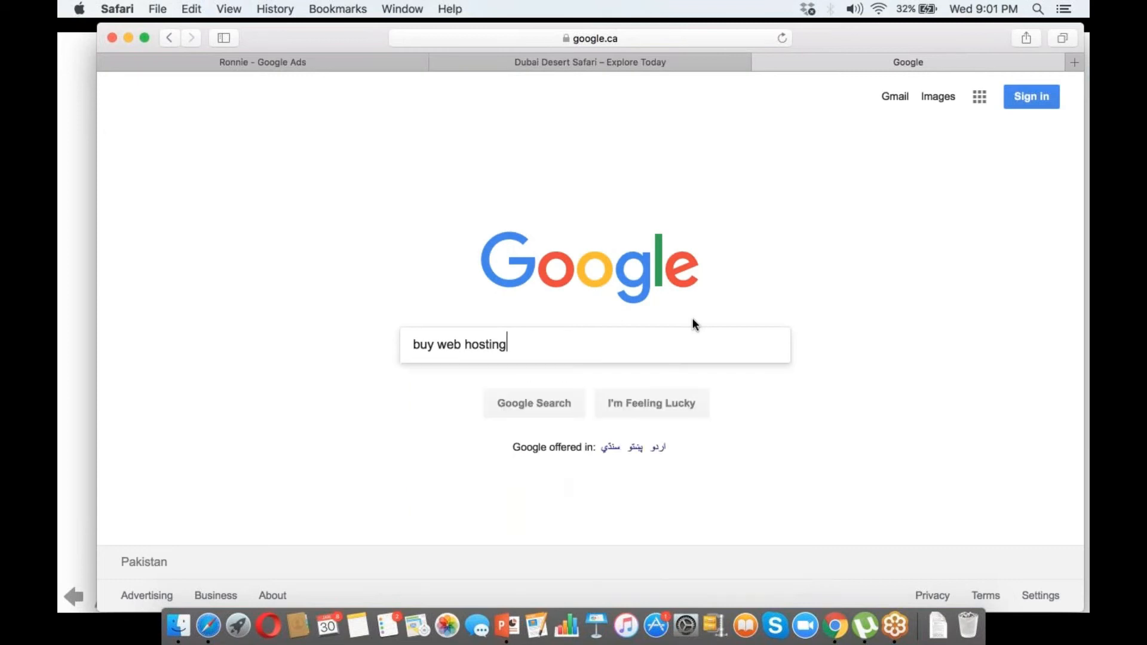
key("Return")
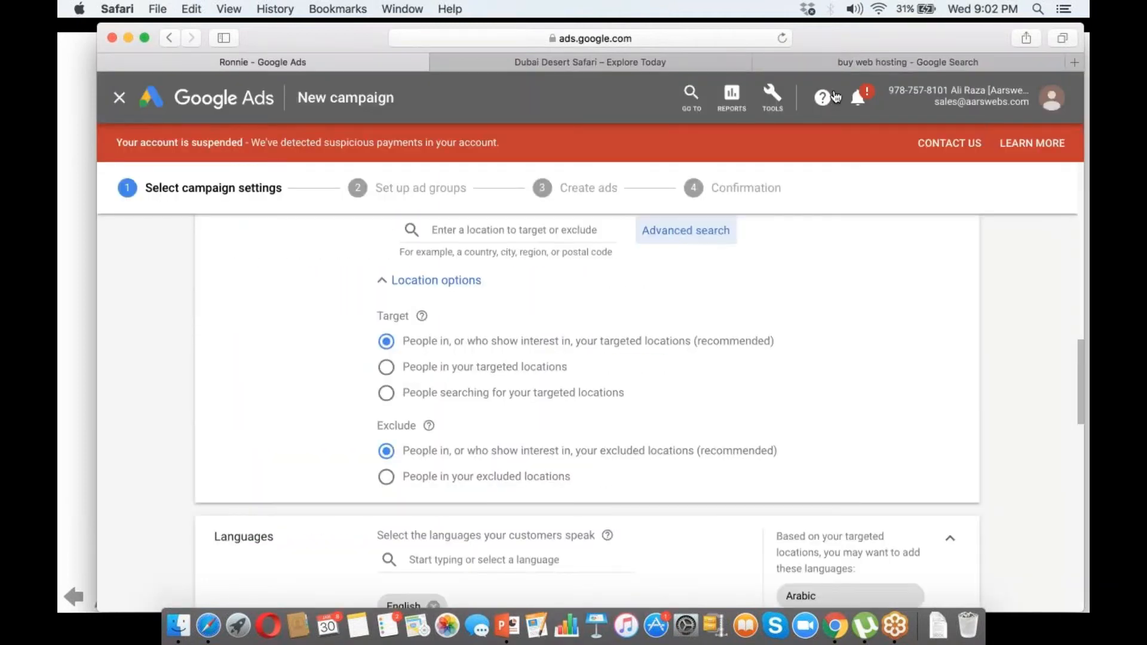
left_click(843, 62)
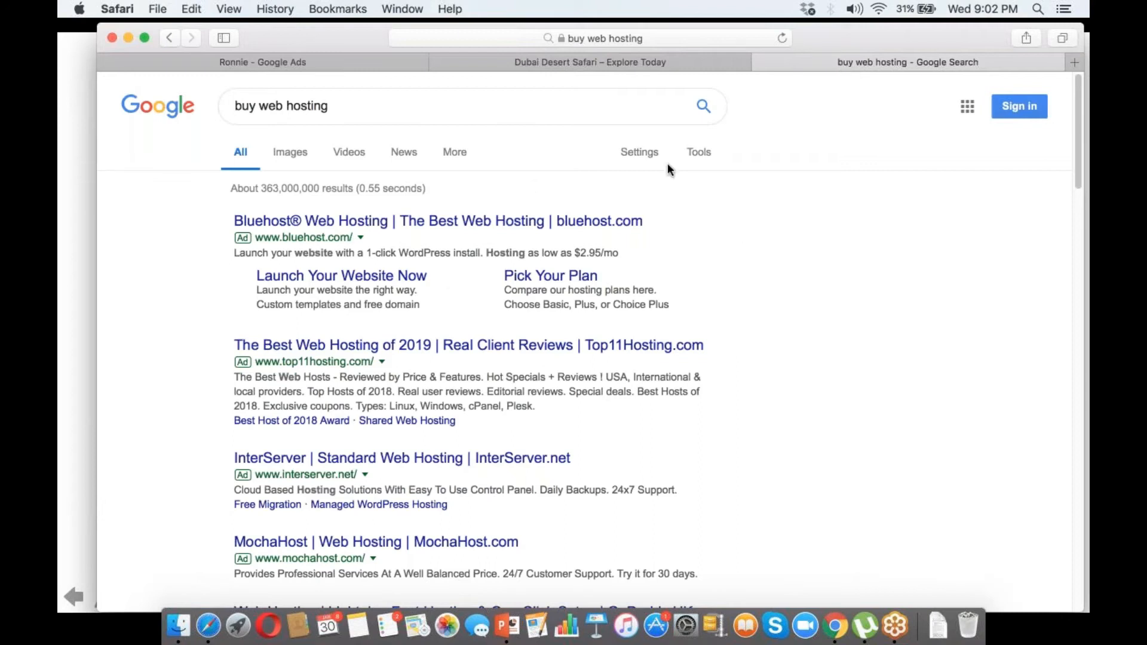
- Return to the Google Ads campaign and set the location target option to People in your targeted locations
left_click(303, 62)
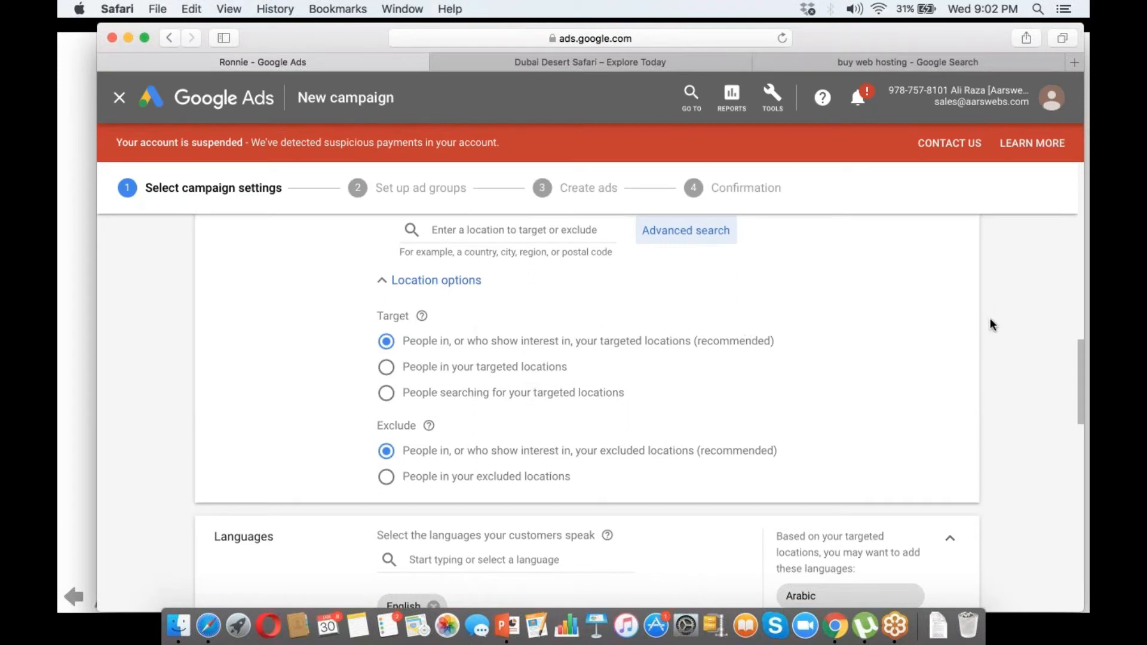
key("super+Tab")
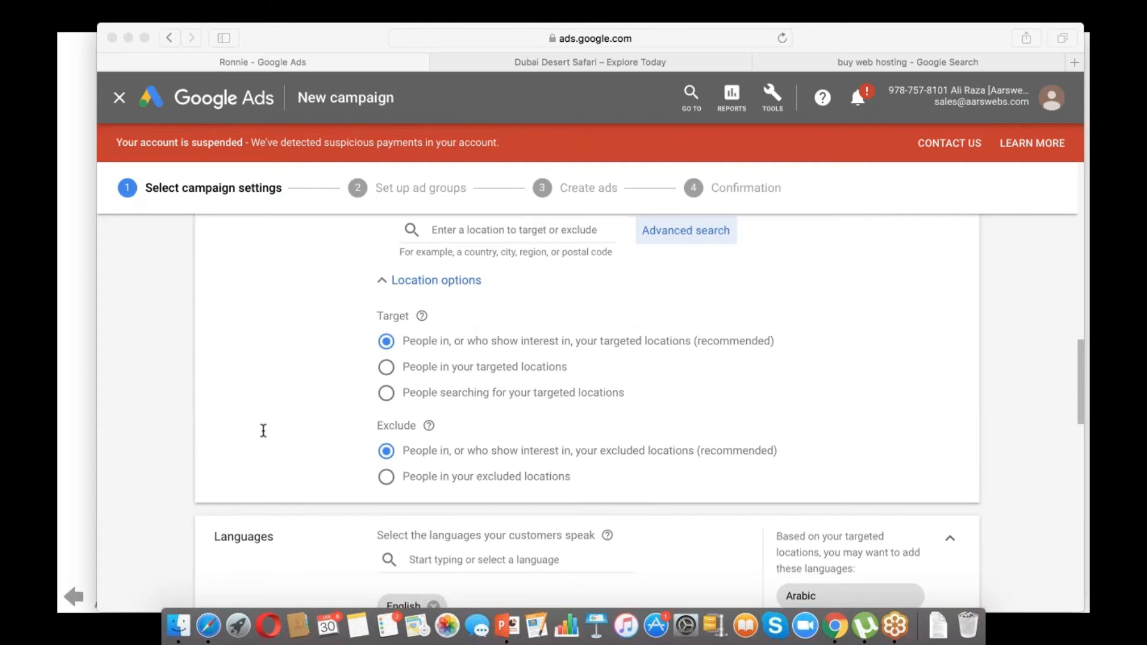
left_click(375, 372)
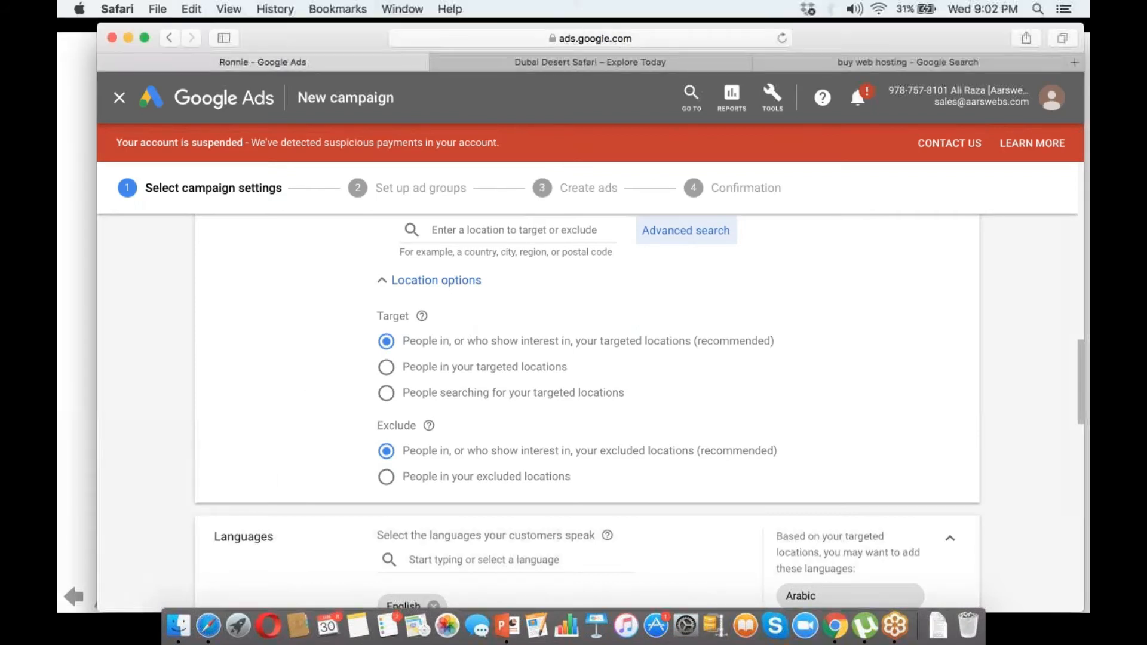
left_click(385, 368)
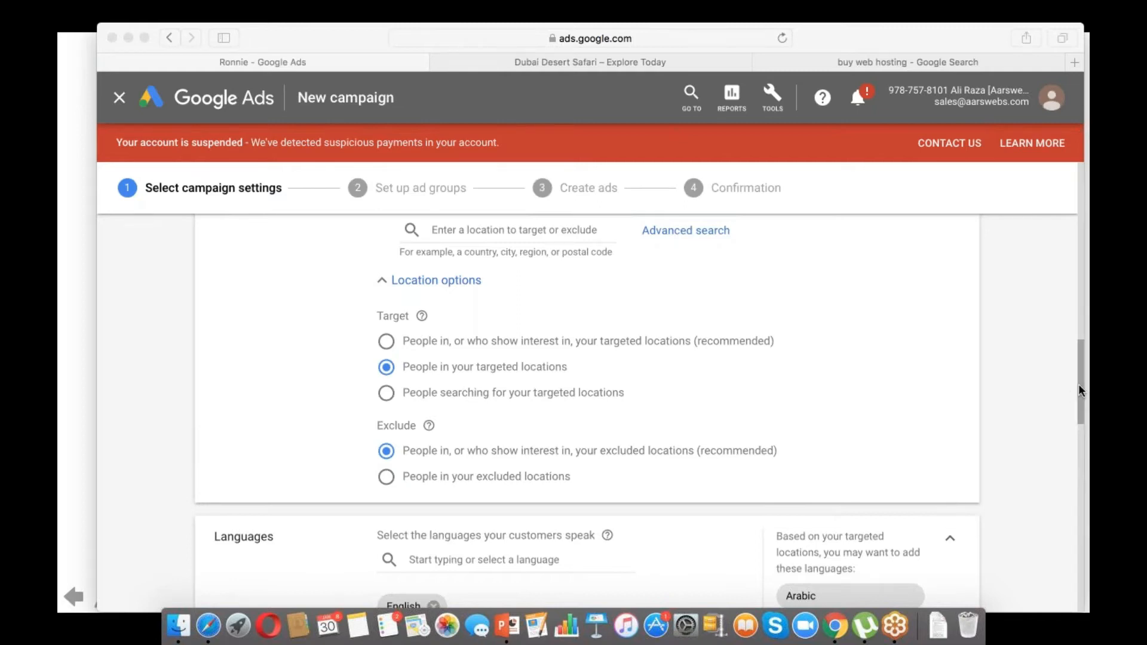
- Add the suggested Arabic language to the campaign languages and remove it again, keeping English
left_click_drag(1080, 386, 1072, 418)
scroll(1071, 415, "down", 2)
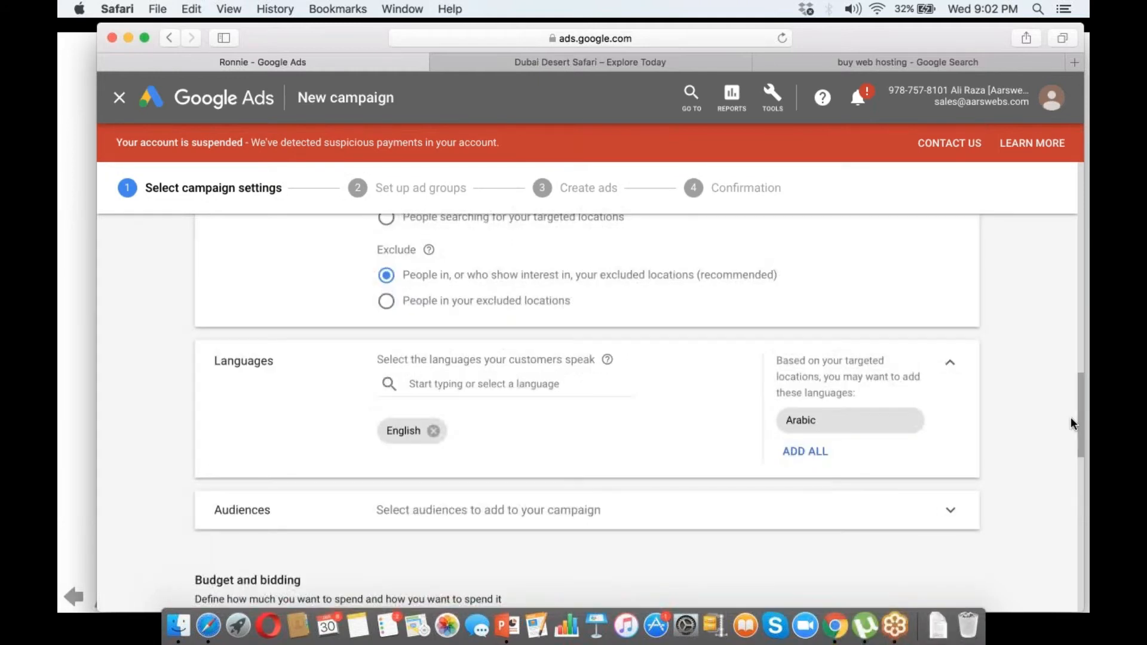
left_click_drag(1072, 423, 1078, 390)
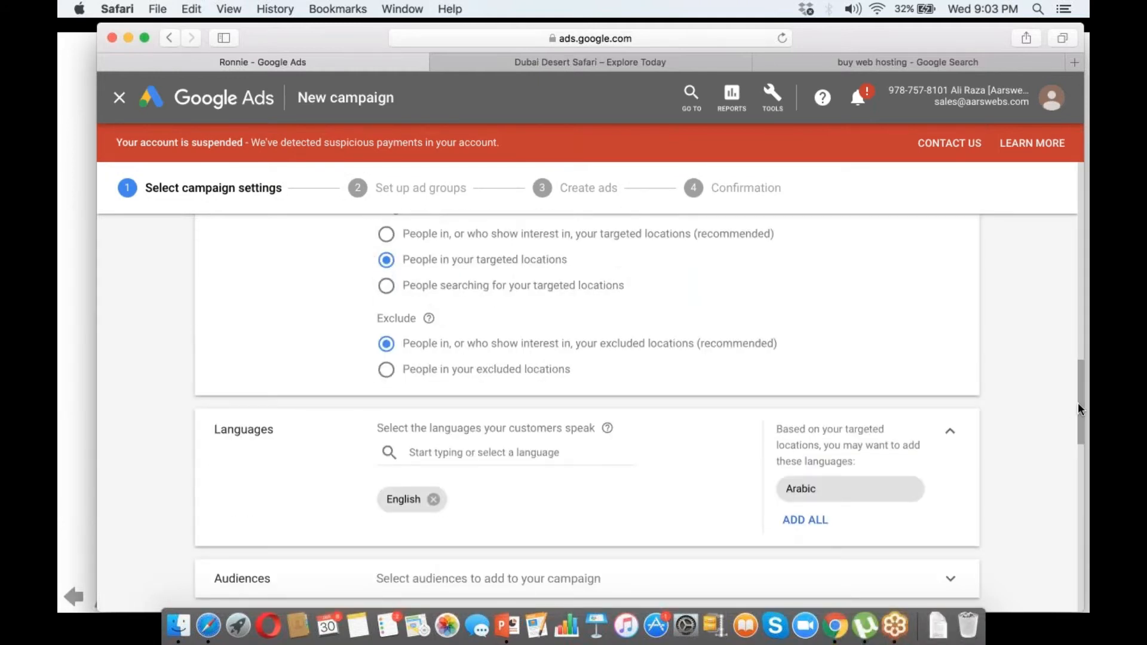
scroll(1078, 403, "down", 2)
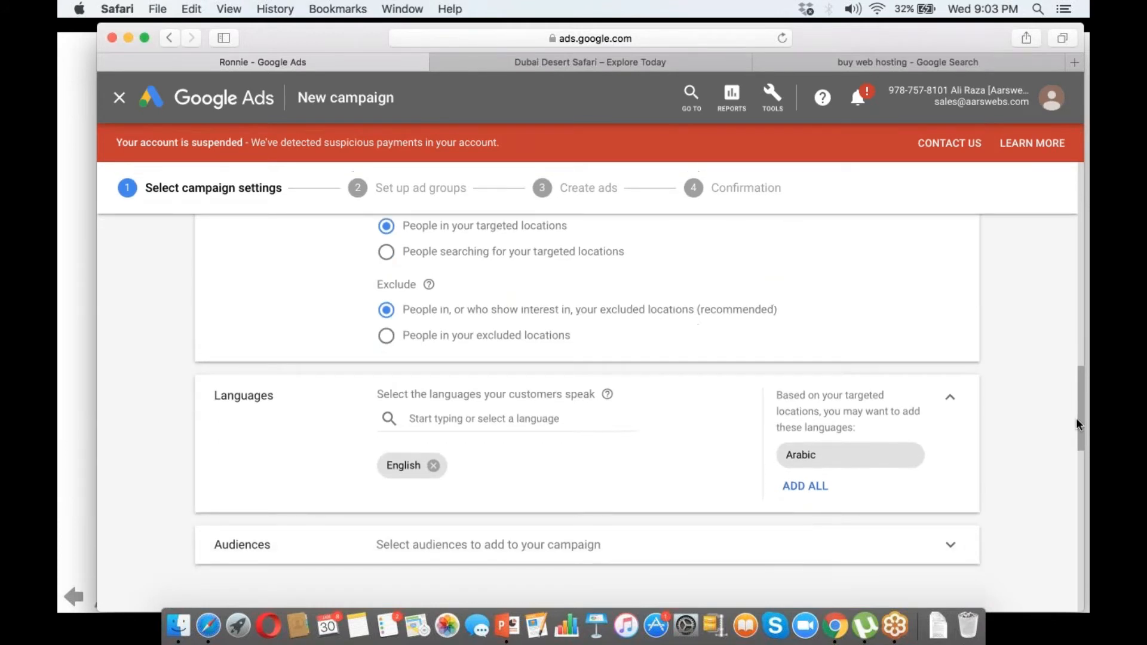
scroll(1077, 423, "down", 4)
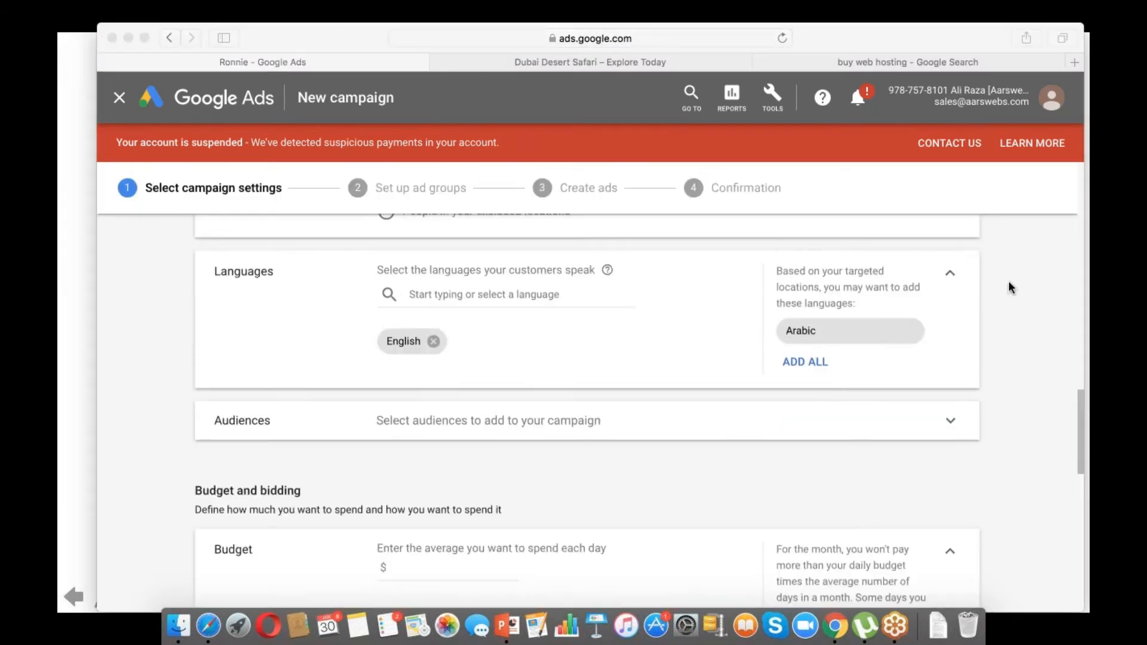
left_click(822, 361)
left_click(801, 363)
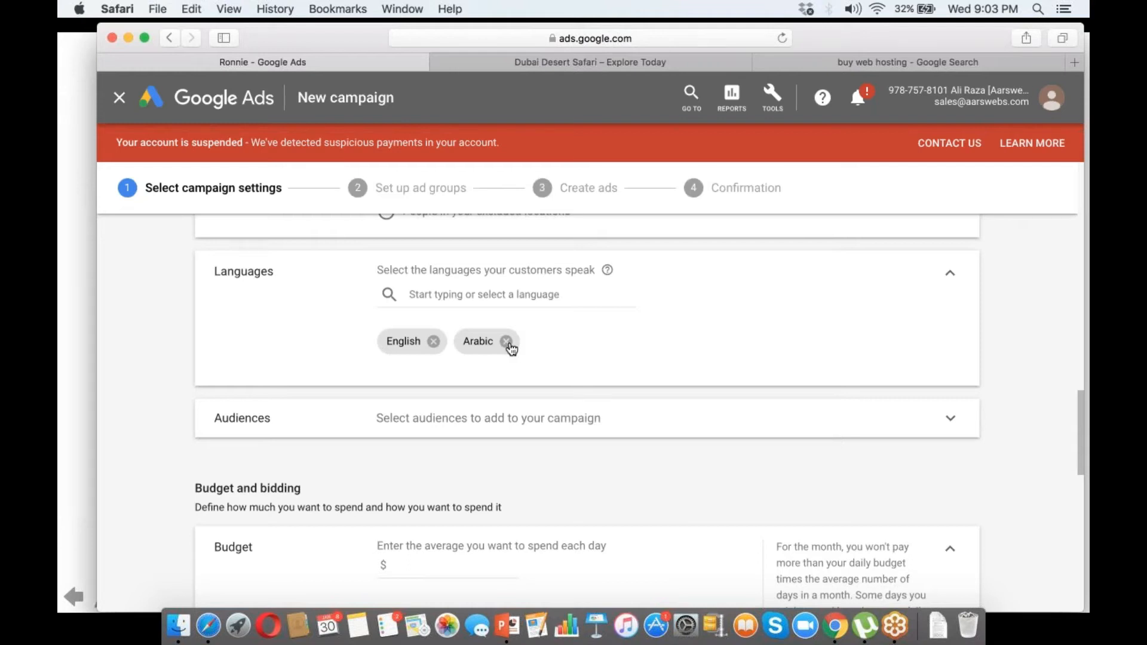
left_click(506, 342)
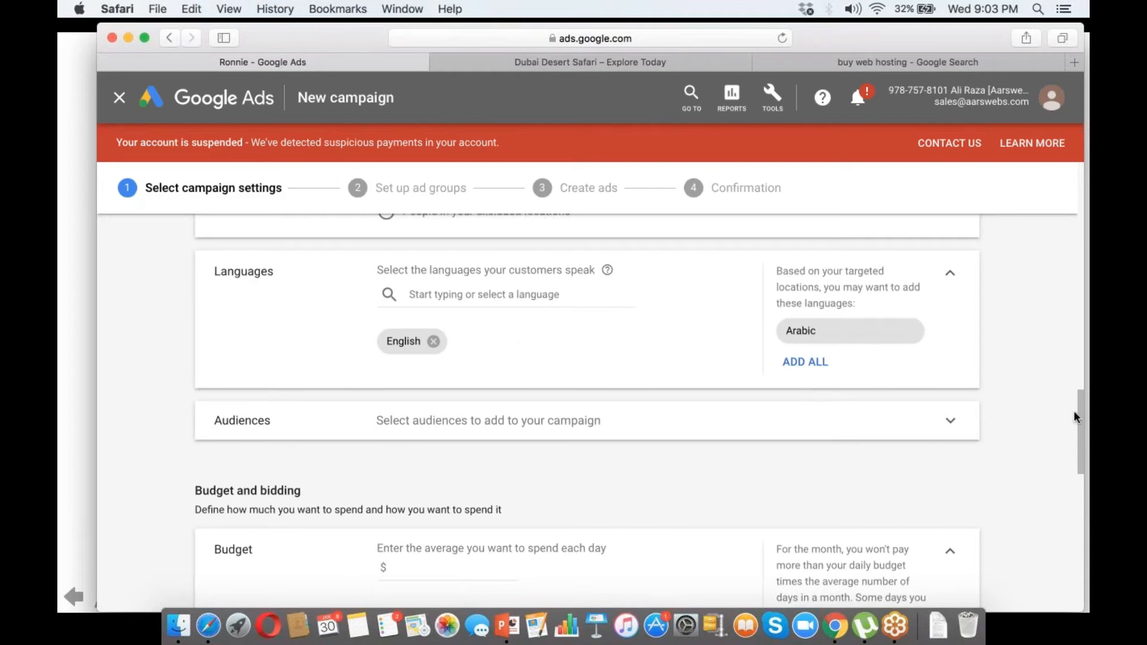
- Expand the Audiences section, look over its audience categories and collapse it without selecting any
scroll(1078, 425, "down", 1)
scroll(1078, 425, "down", 3)
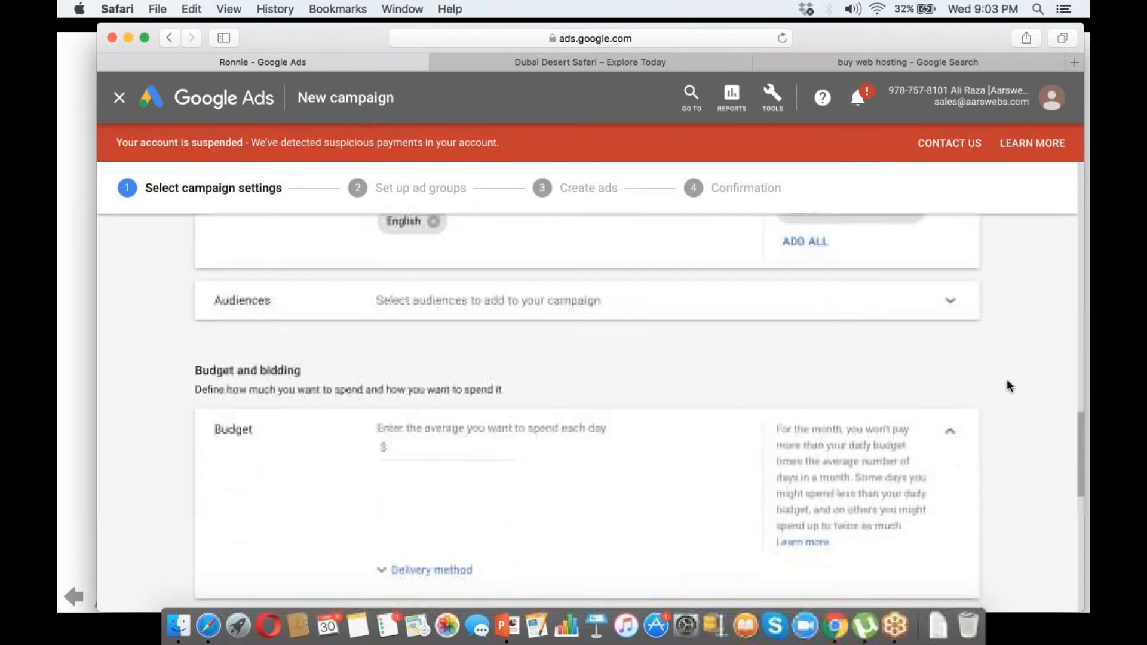
left_click(949, 302)
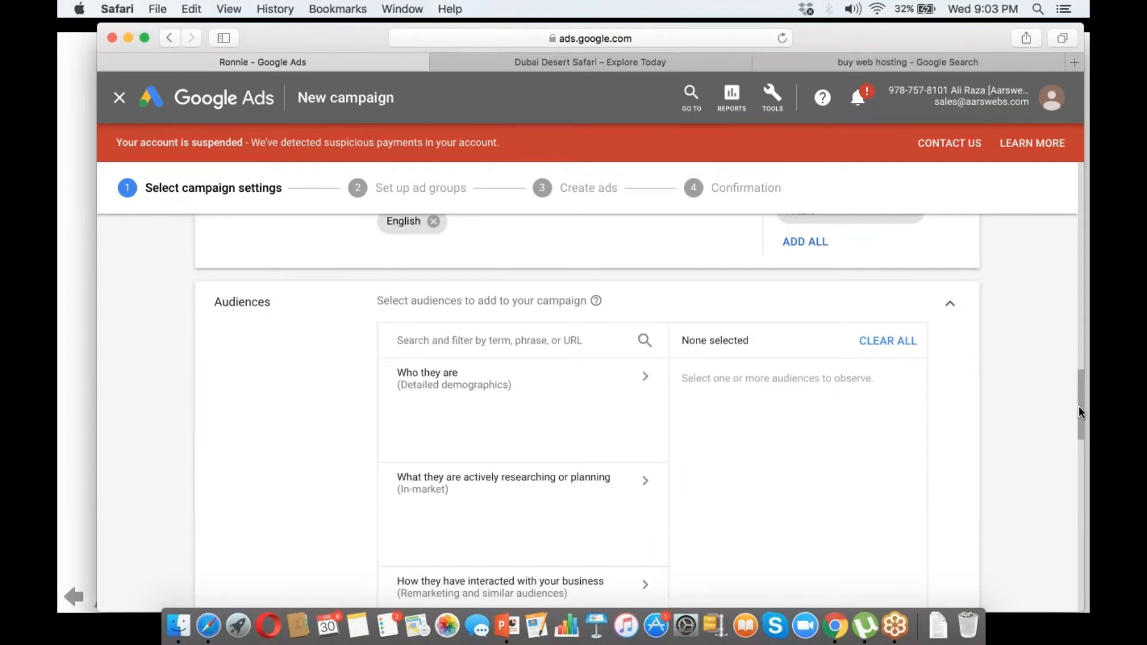
mouse_move(1080, 411)
left_mouse_down()
mouse_move(1075, 429)
mouse_move(1075, 419)
left_mouse_up()
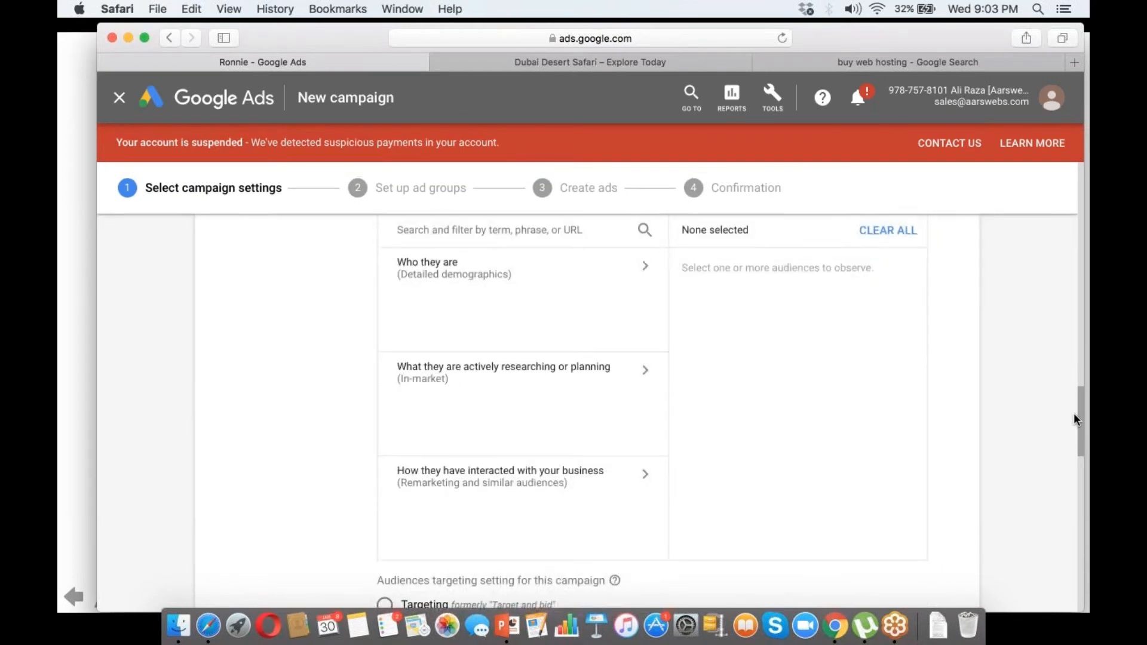
scroll(1074, 413, "up", 3)
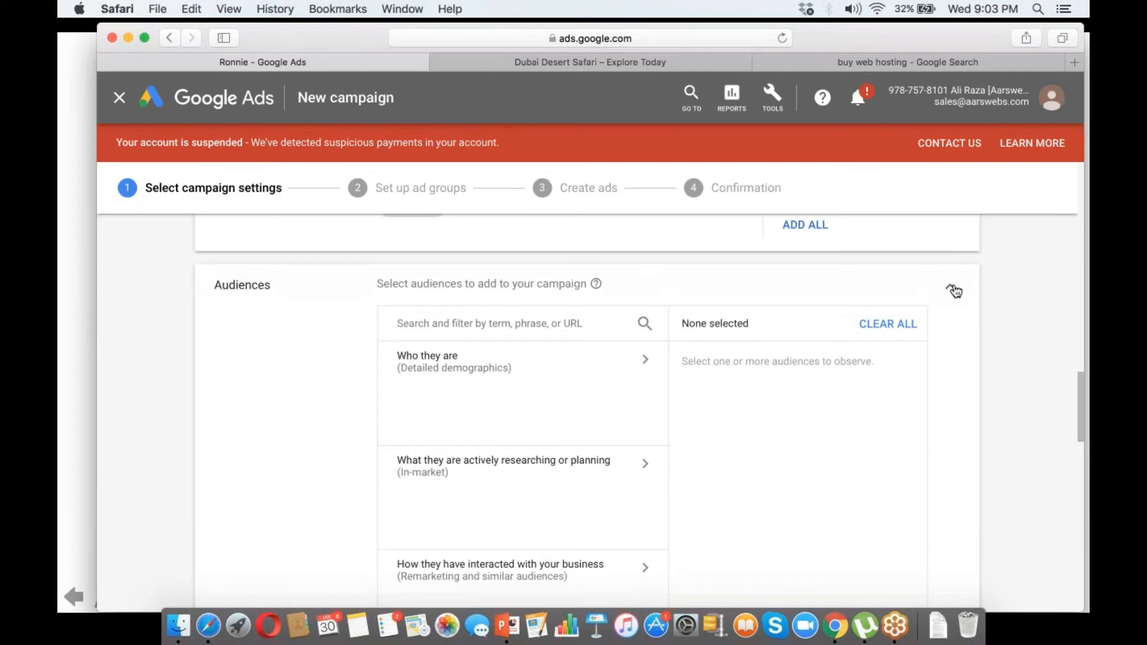
left_click(953, 290)
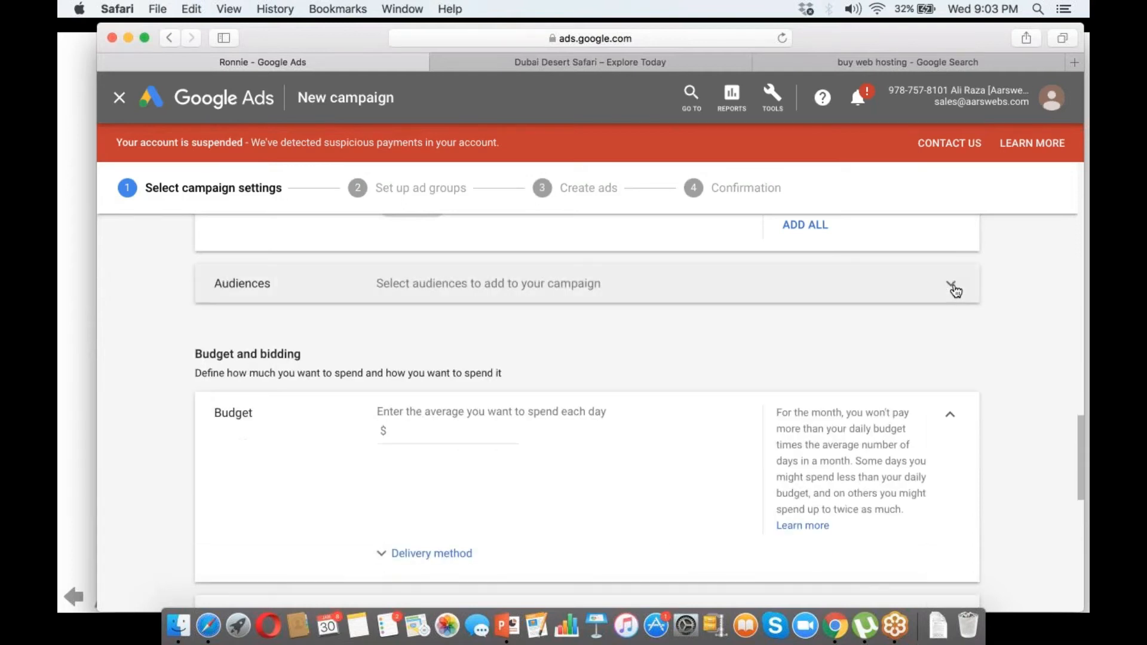
- Set the average daily budget to $100 and expand the delivery method options
left_click_drag(1079, 439, 1076, 473)
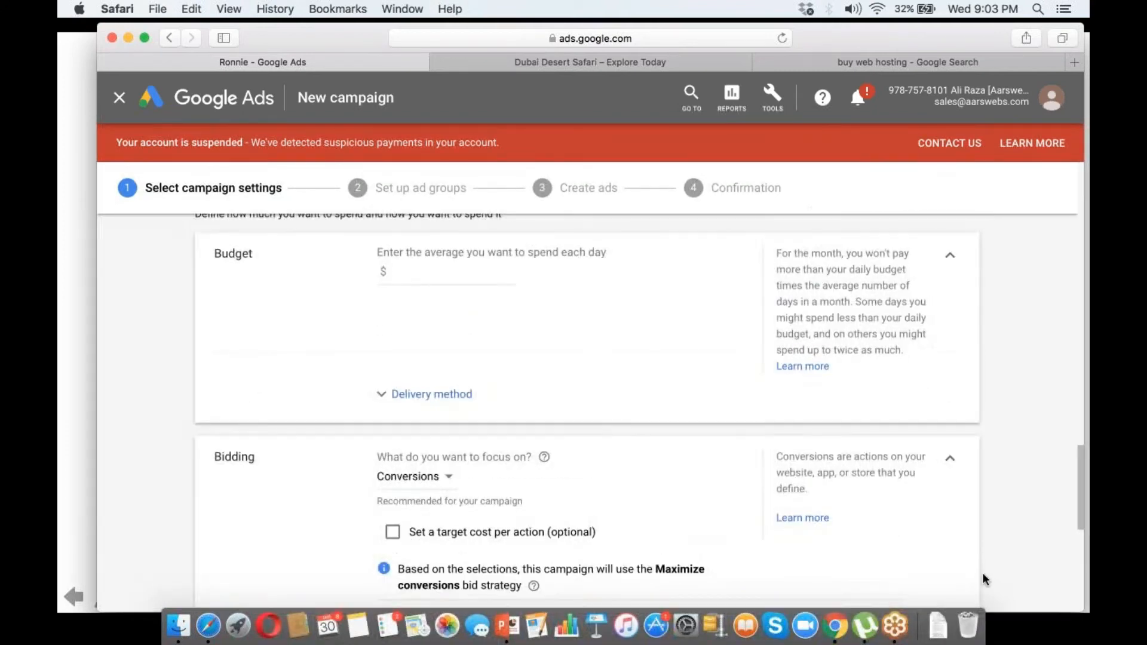
left_click(491, 274)
type("100")
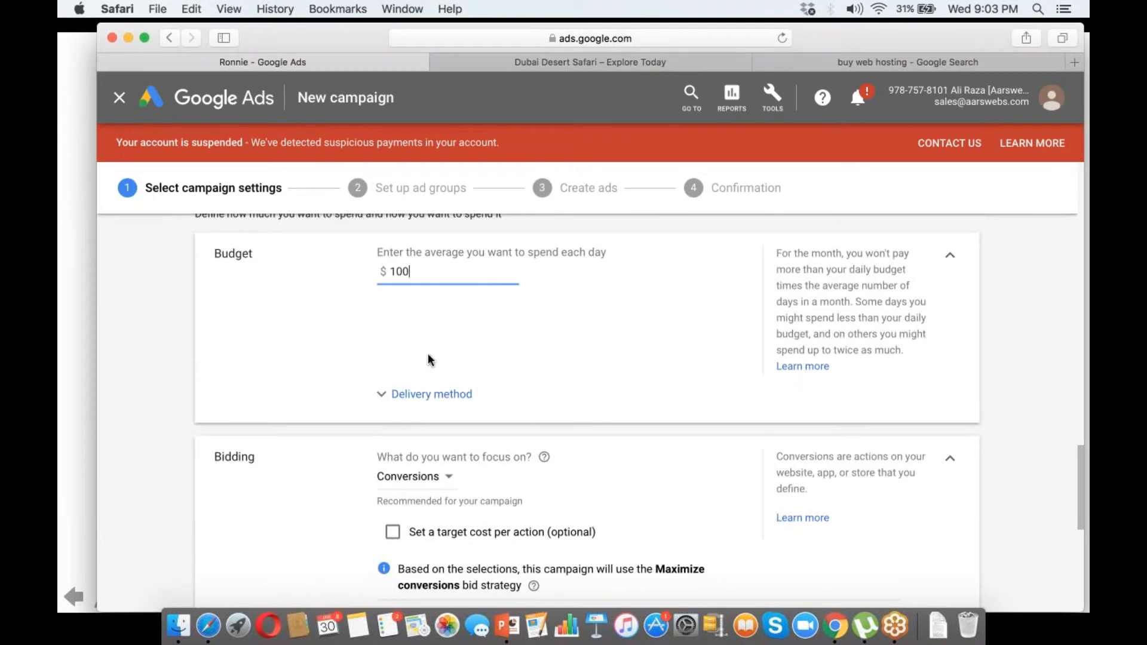
left_click(424, 401)
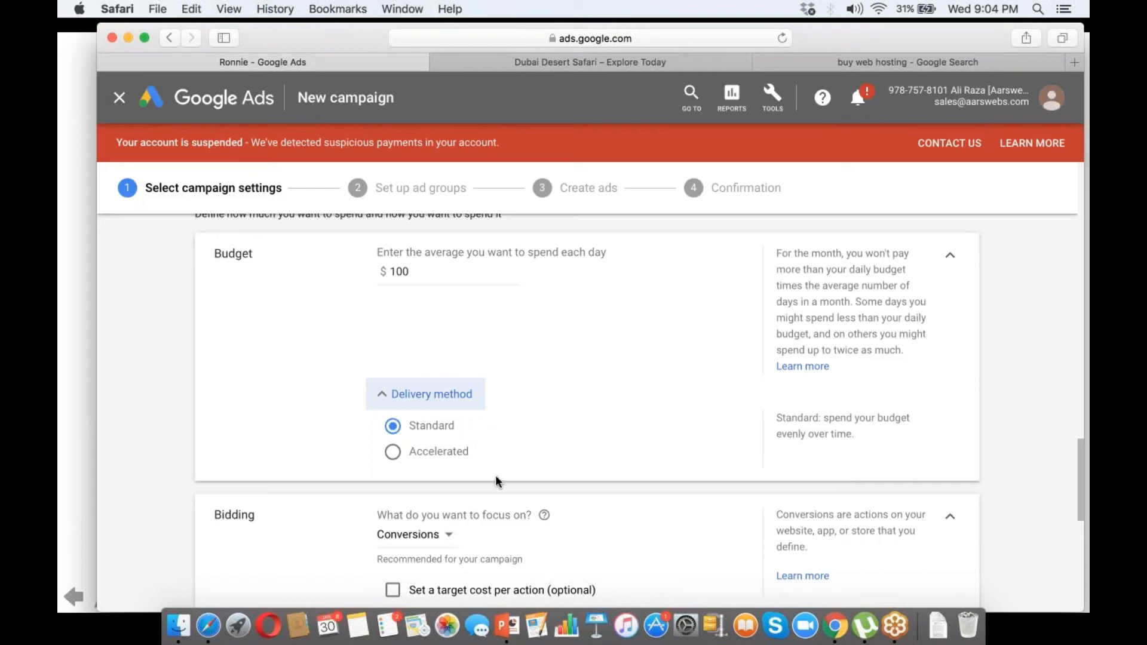
left_click(909, 268)
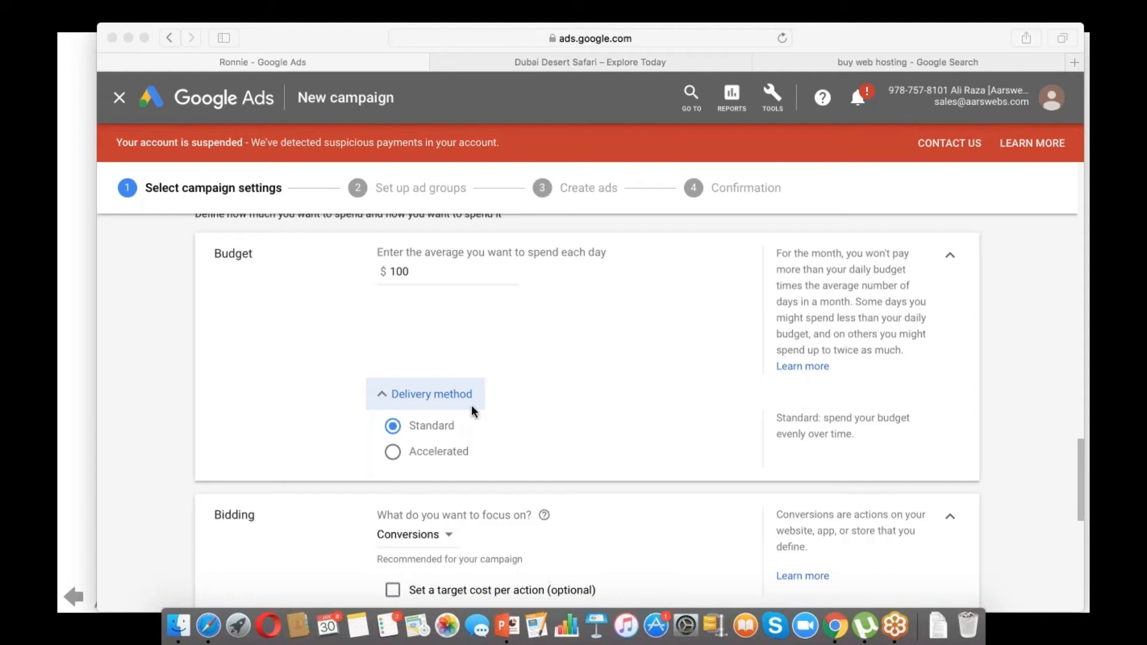
- Set the budget delivery method to Accelerated
left_click(438, 454)
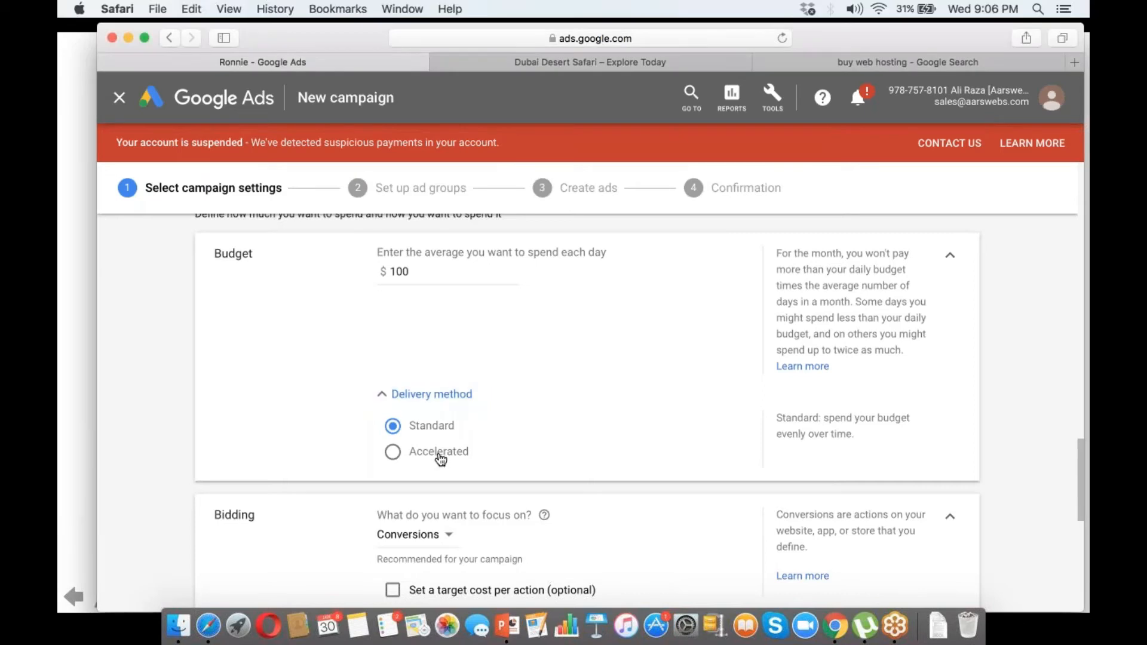
left_click(439, 455)
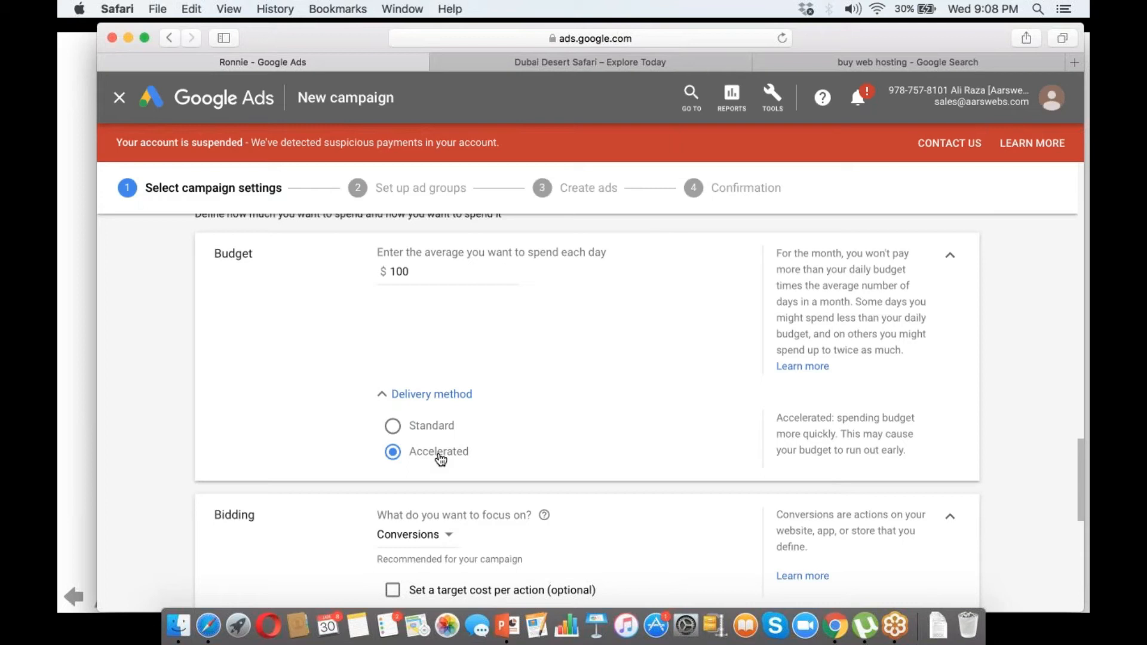
left_click(937, 190)
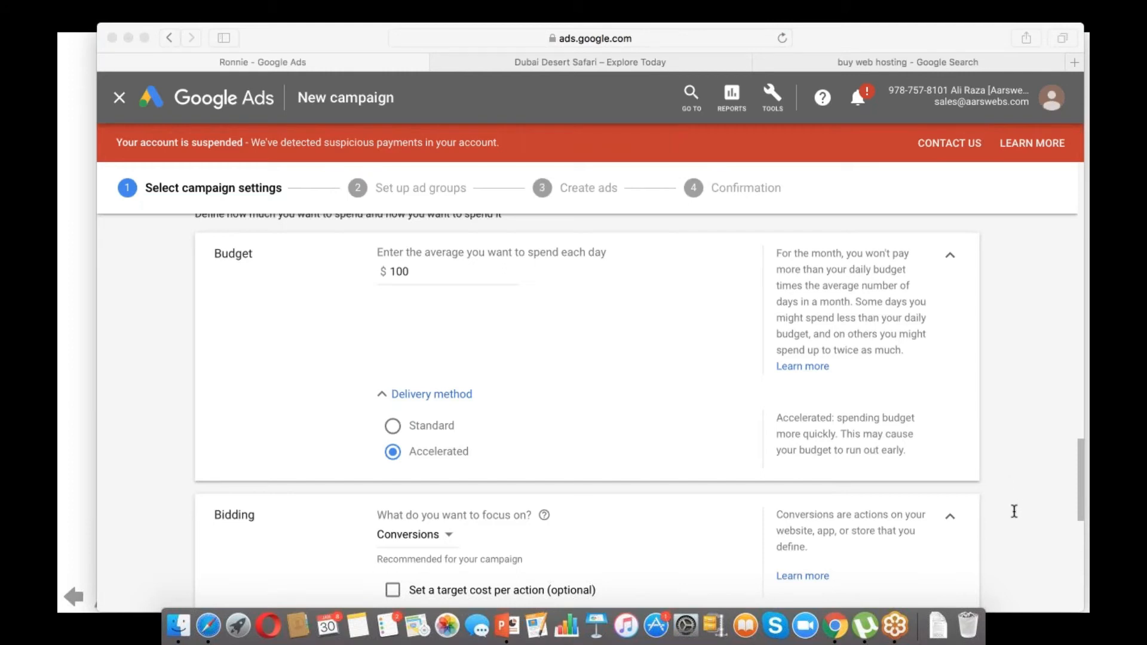
- Set the bidding focus to Clicks with a maximum CPC bid limit of $2
left_click(1081, 461)
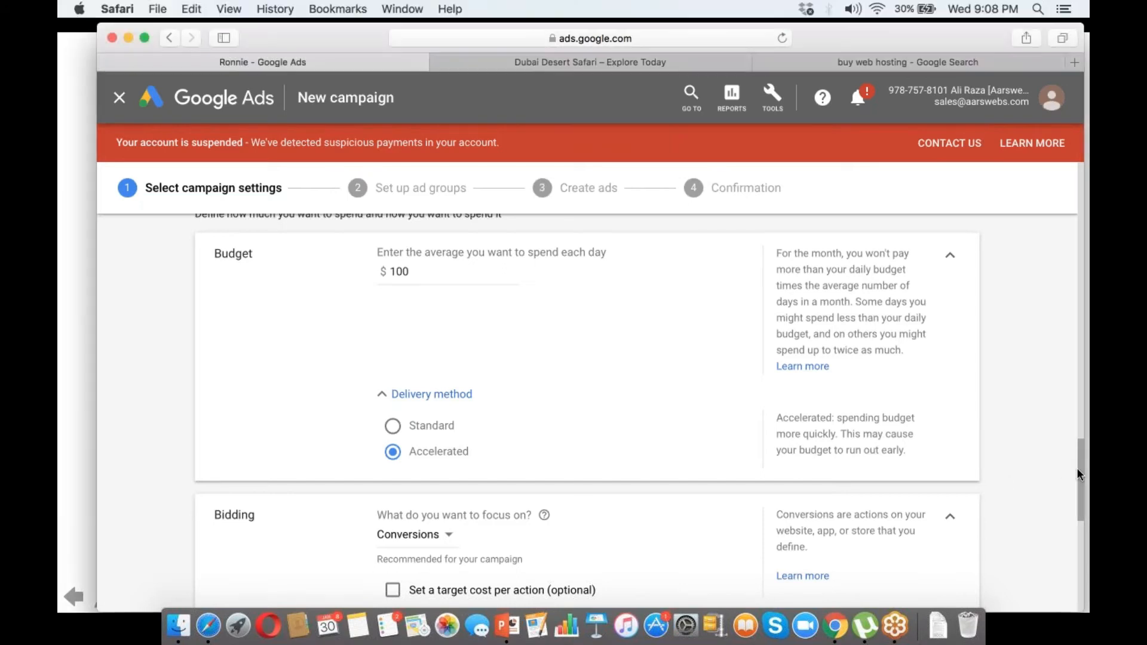
left_click_drag(1078, 468, 1073, 501)
scroll(1073, 504, "down", 3)
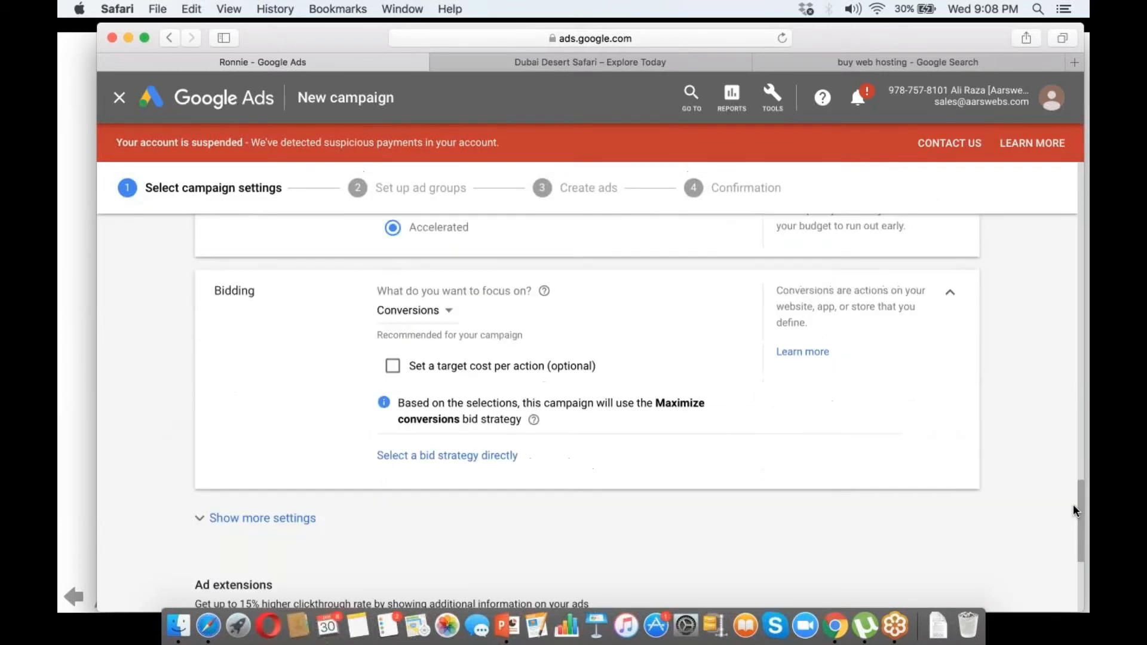
left_click(433, 313)
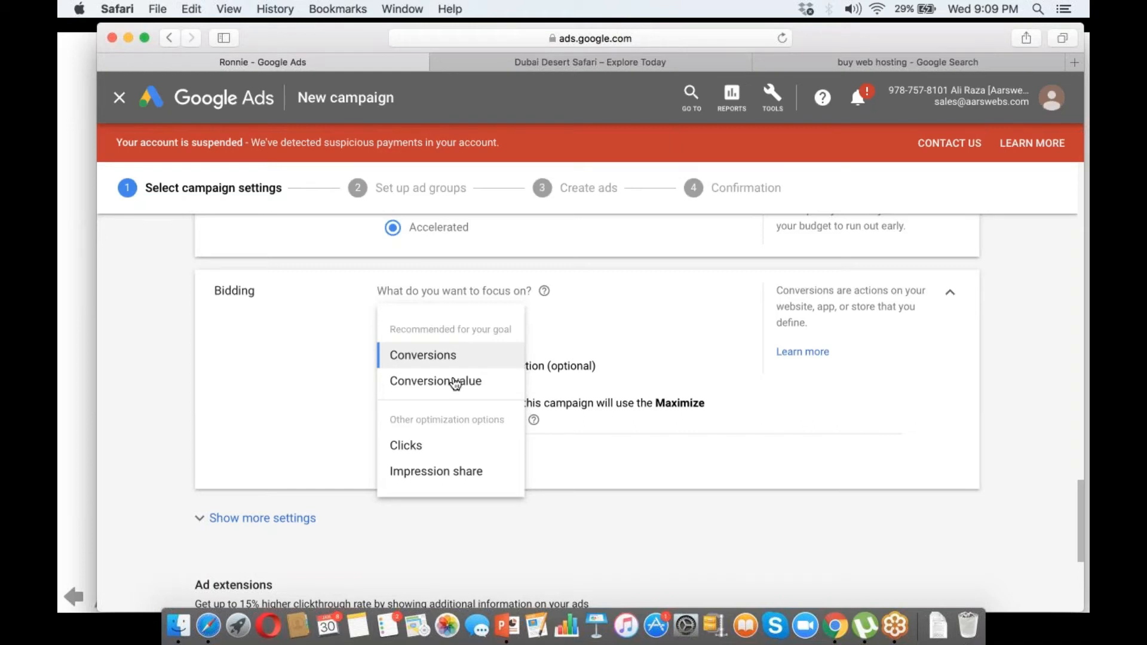
left_click(412, 446)
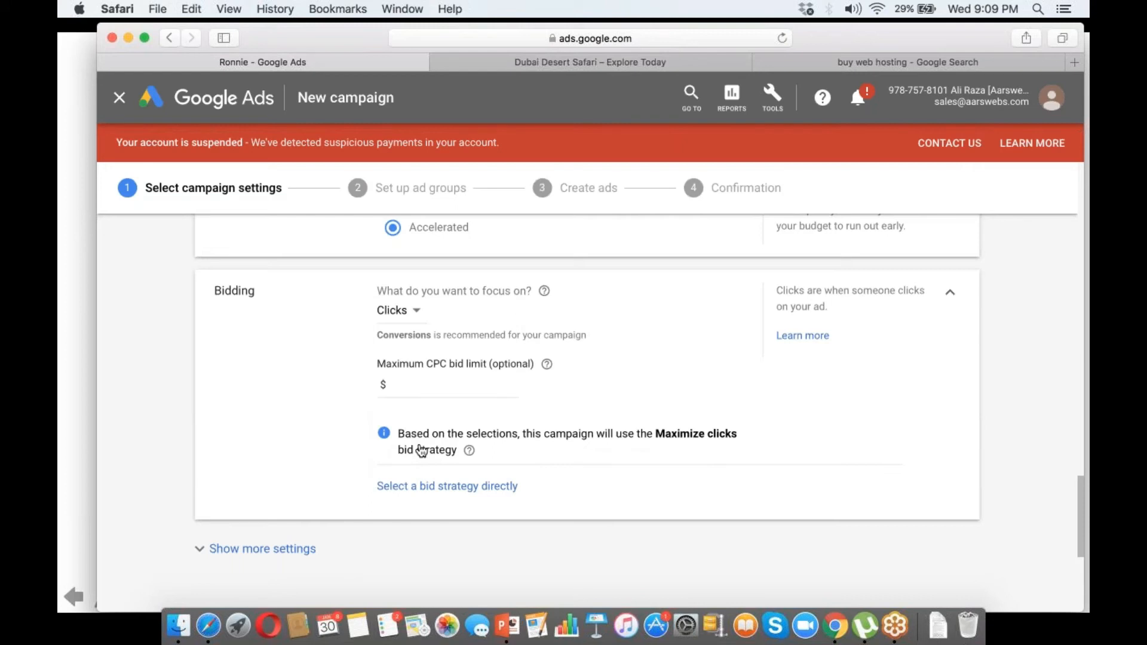
left_click(1038, 511)
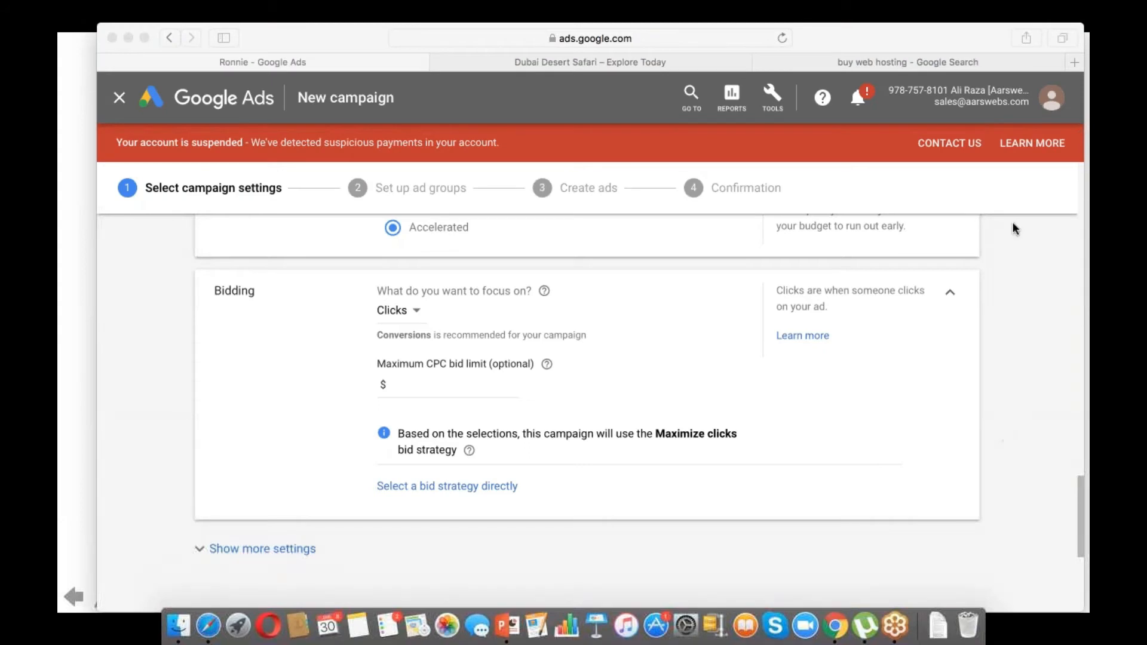
left_click(449, 376)
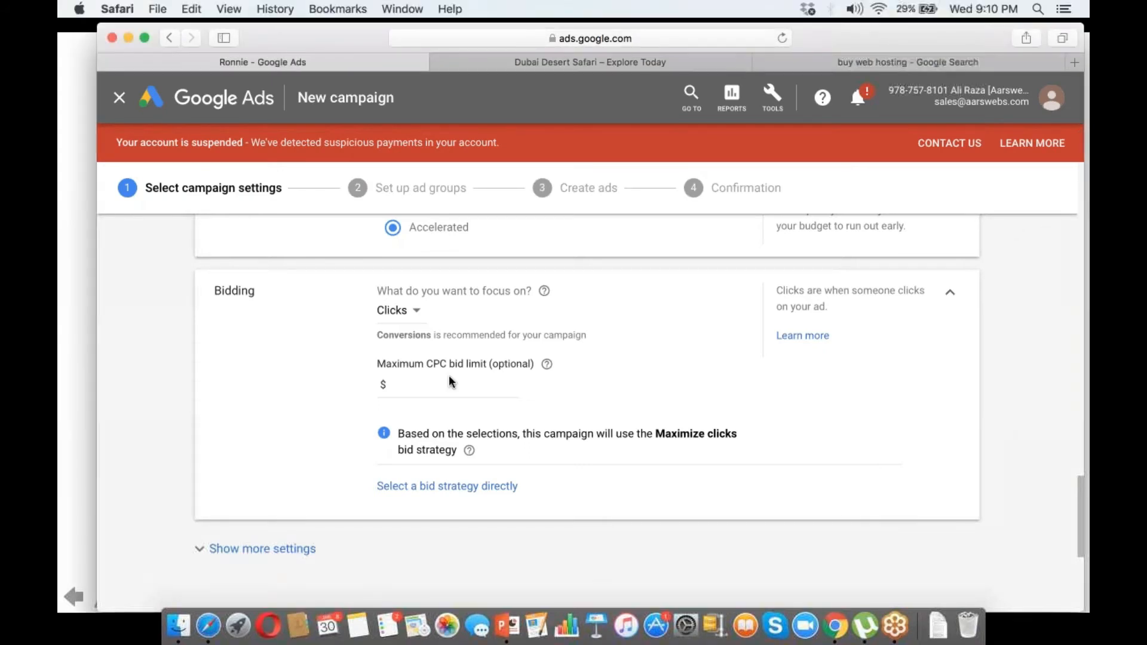
left_click(417, 389)
type("2")
- Select the bid strategy directly as Manual CPC and disable the Enhanced CPC conversion option
left_click(442, 487)
left_click(442, 487)
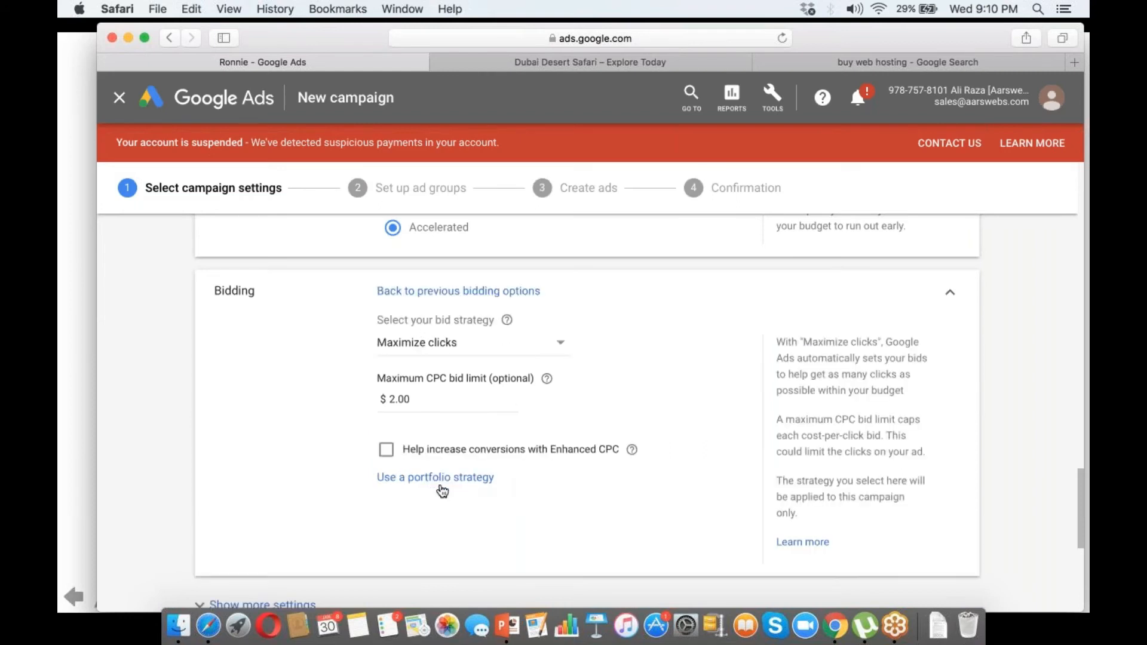
left_click(524, 357)
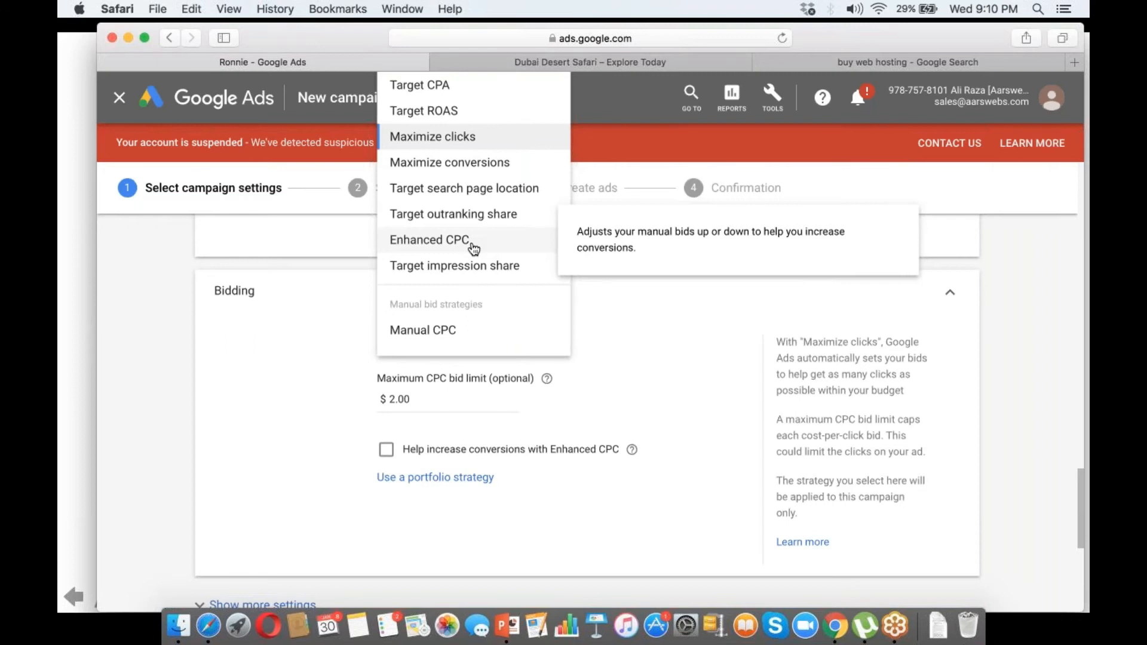
left_click(454, 332)
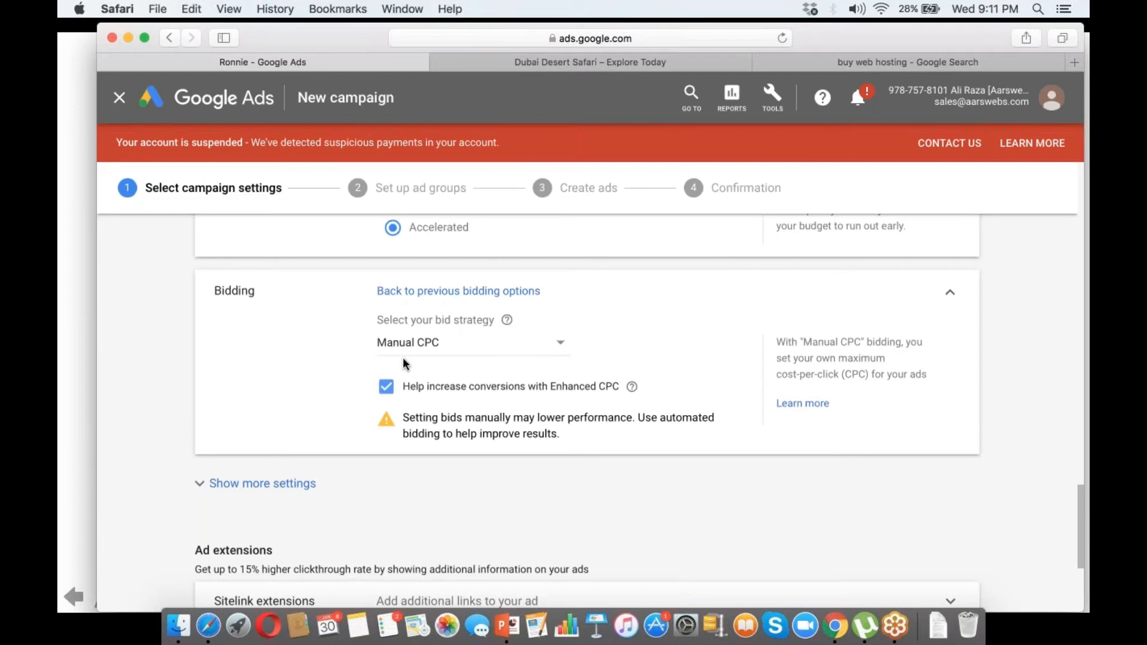
left_click(385, 391)
key("super+Tab")
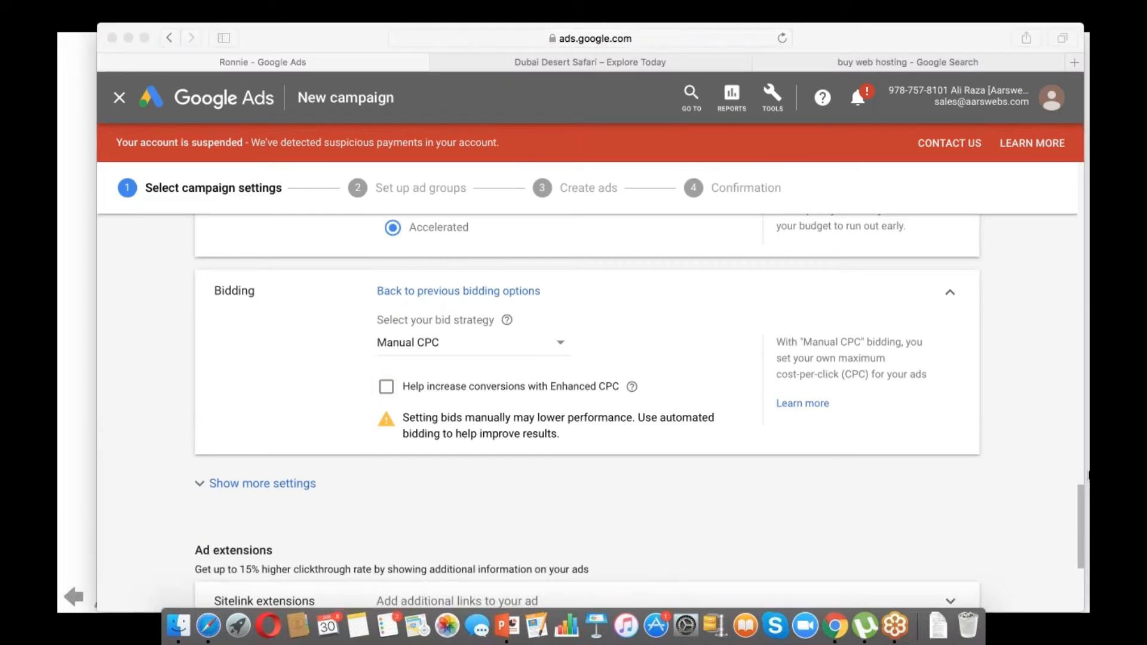
- Show the additional campaign settings below the bidding section
left_click(263, 494)
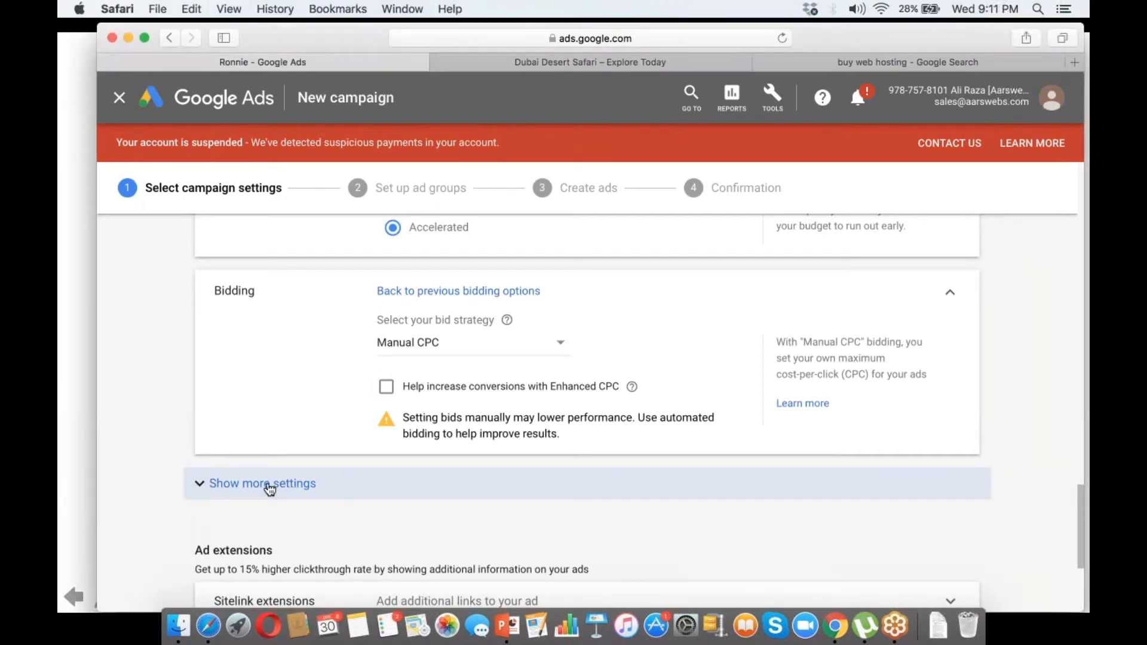
left_click(270, 487)
scroll(1072, 534, "down", 2)
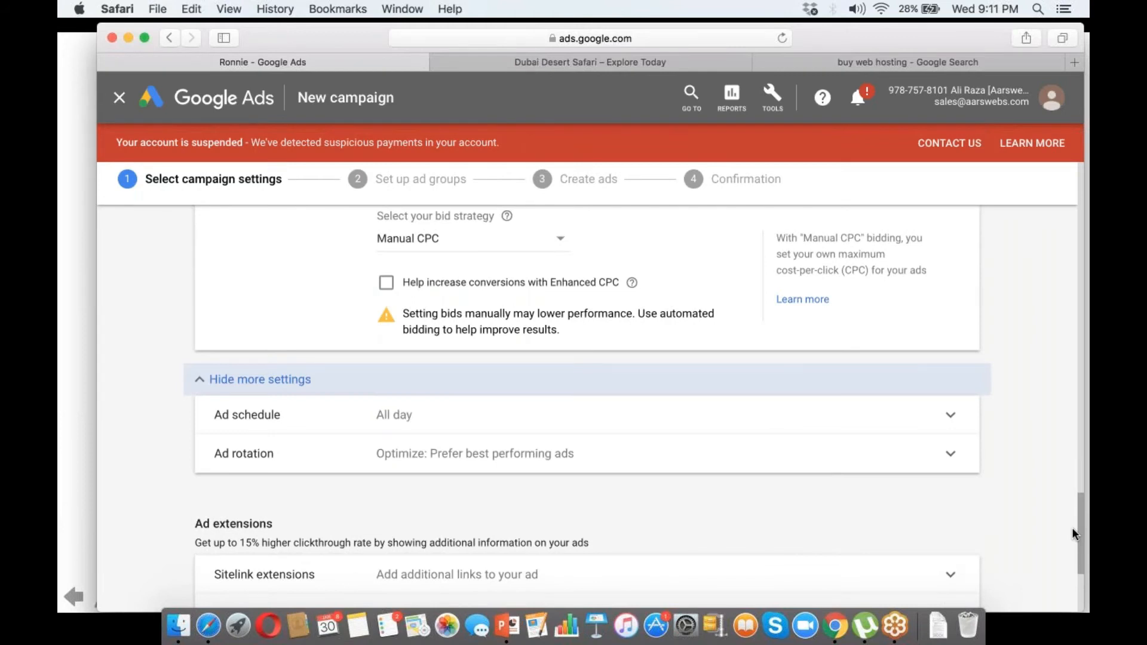
- Expand the ad schedule, set its first row to Mondays - Fridays and add a Saturdays - Sundays row
left_click(950, 414)
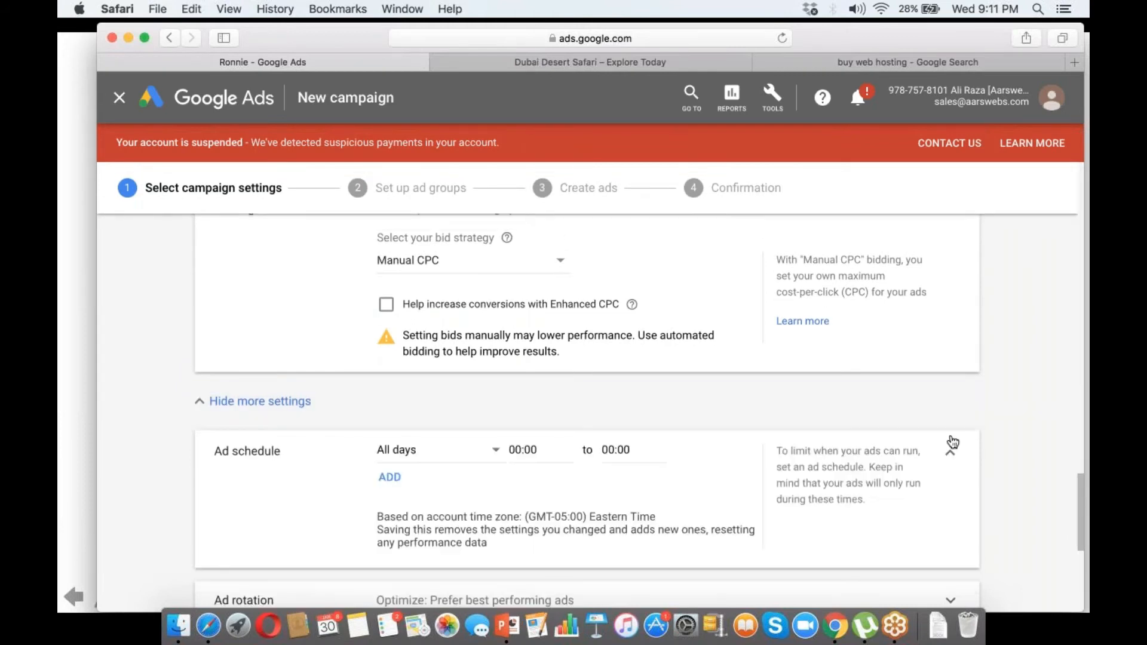
left_click(453, 463)
left_click(419, 228)
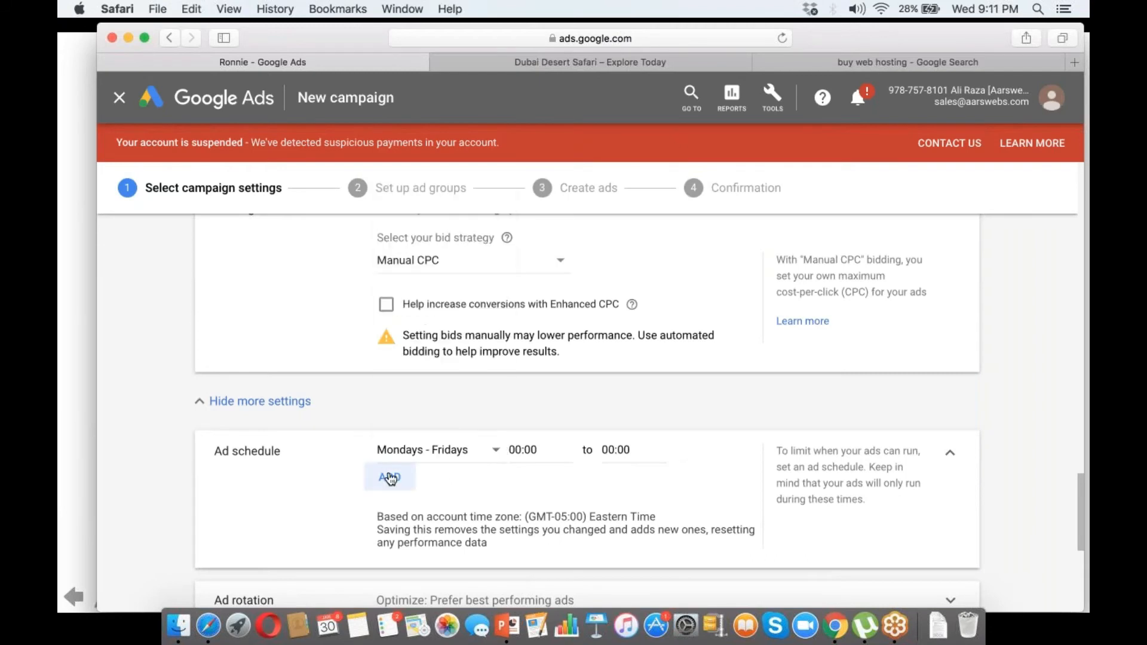
left_click(390, 478)
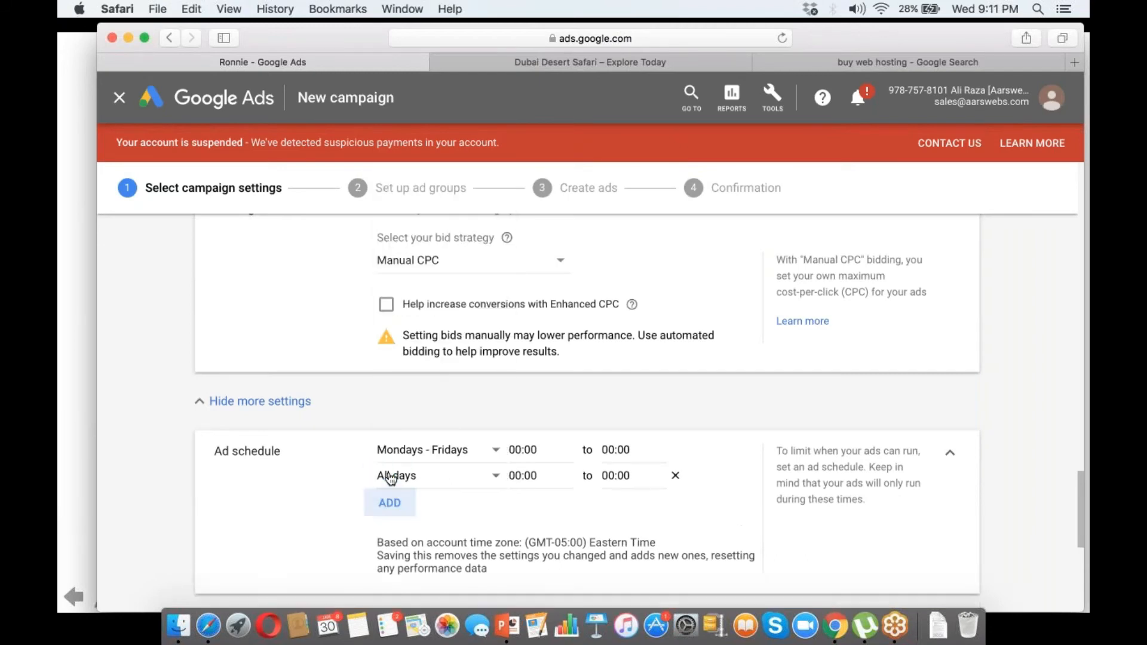
left_click(391, 476)
left_click(456, 292)
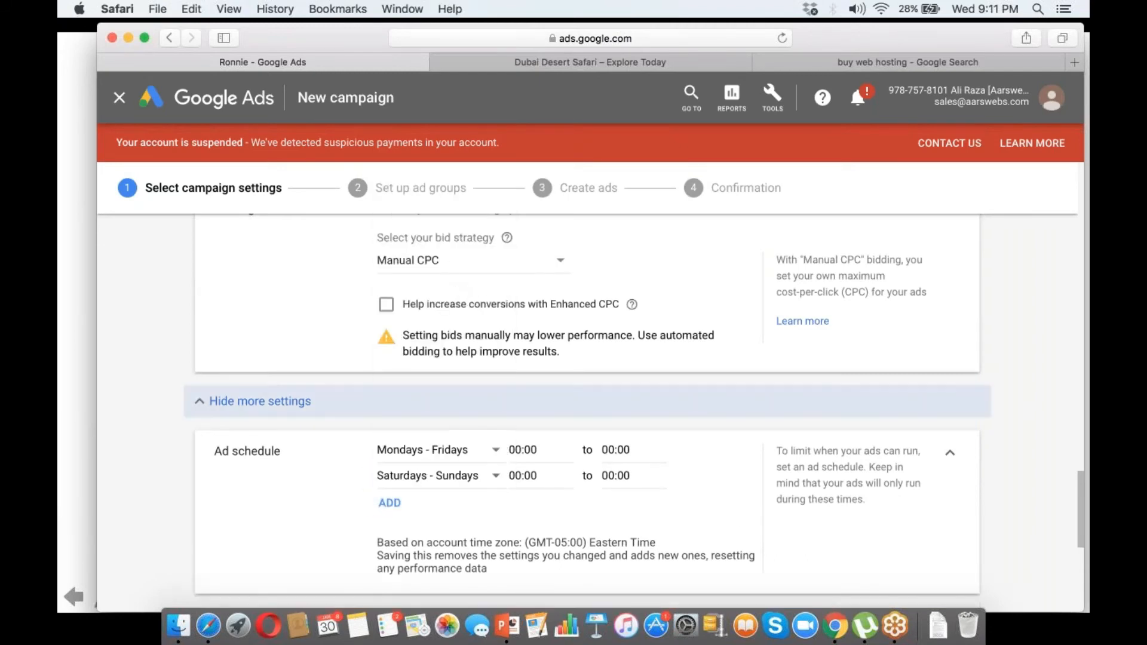
- Add three more ad schedule rows for Mondays, Wednesdays and Mondays
left_click(391, 504)
left_click(401, 503)
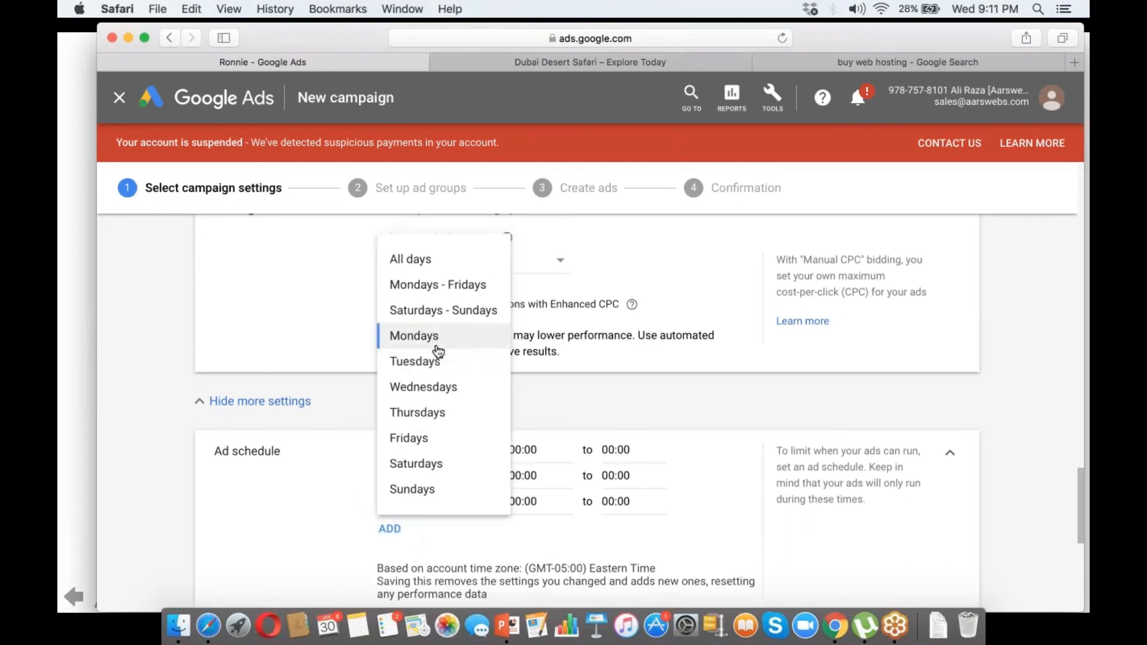
left_click(414, 336)
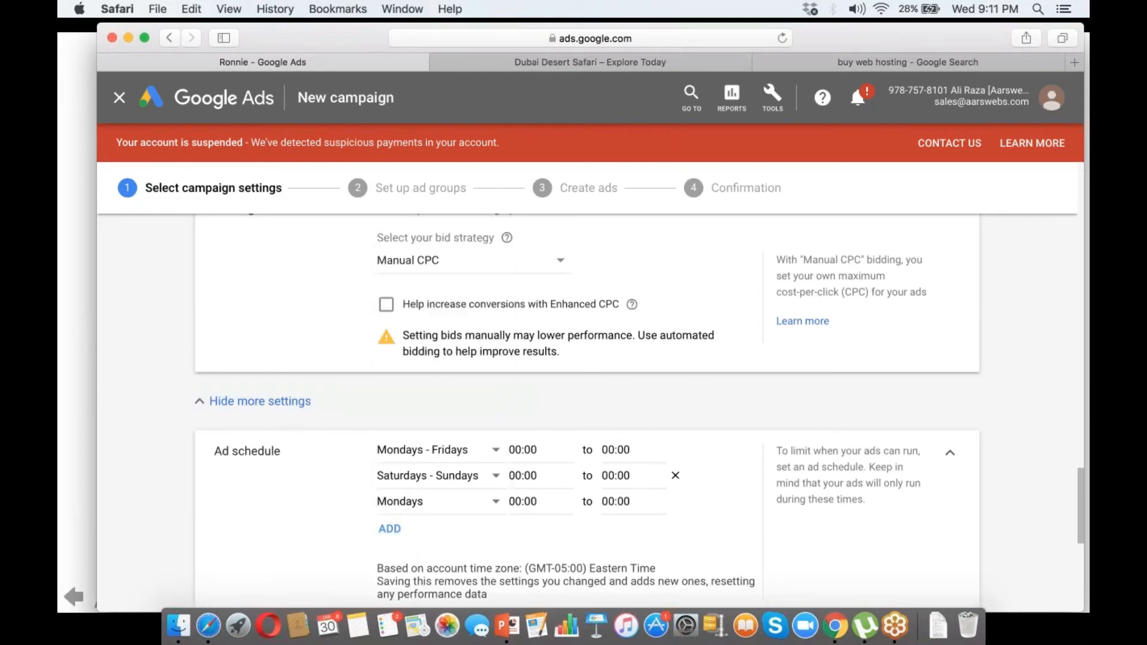
left_click(396, 531)
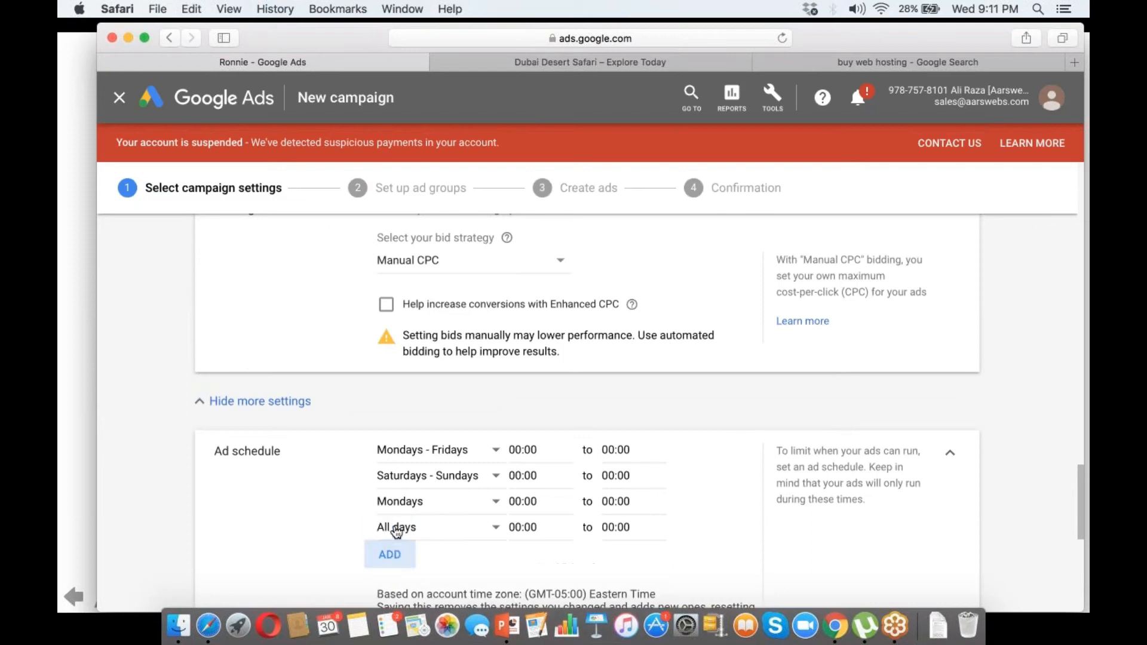
left_click(406, 530)
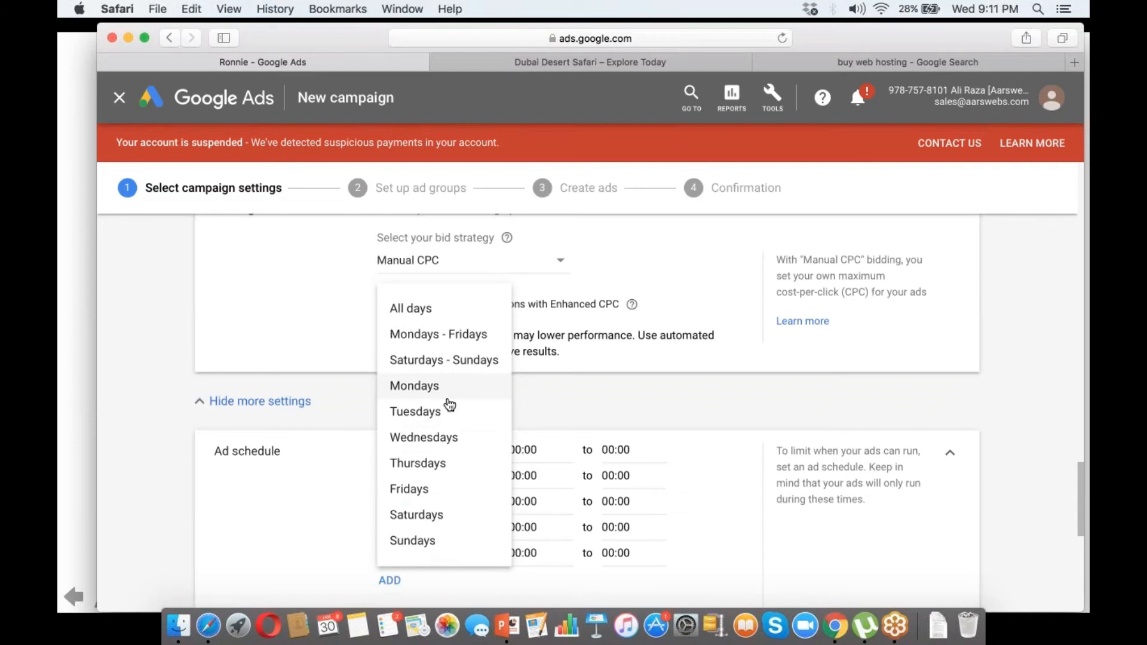
left_click(448, 398)
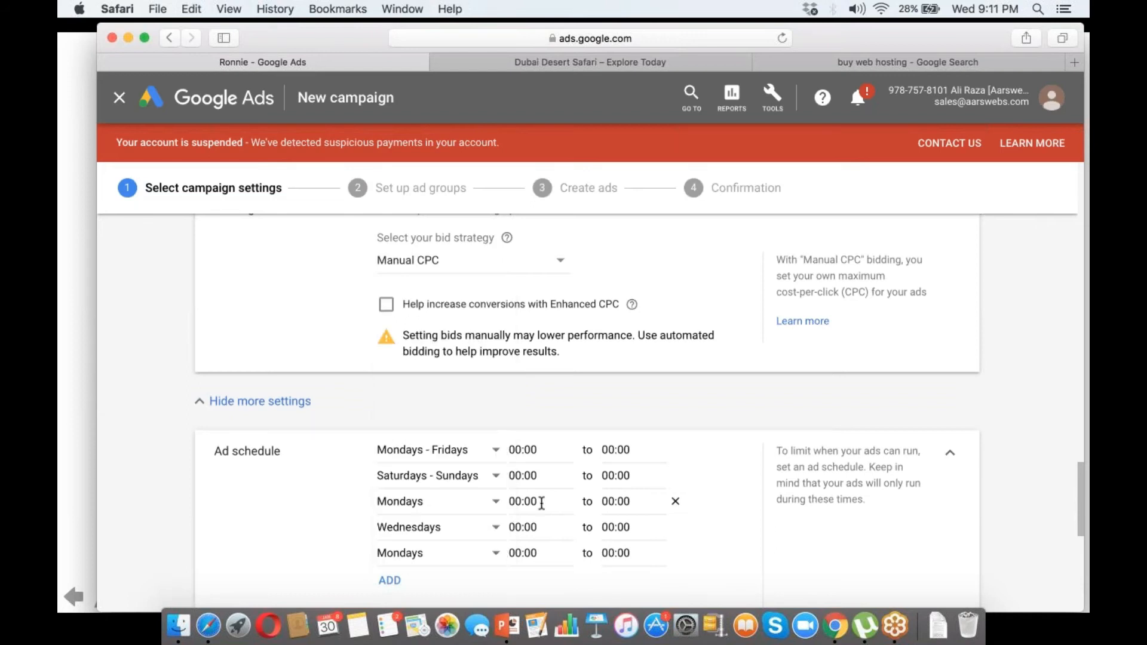
- Set the first Mondays row to run 00:15 to 02:00 and the second Mondays row 03:00 to 04:15
left_click(535, 503)
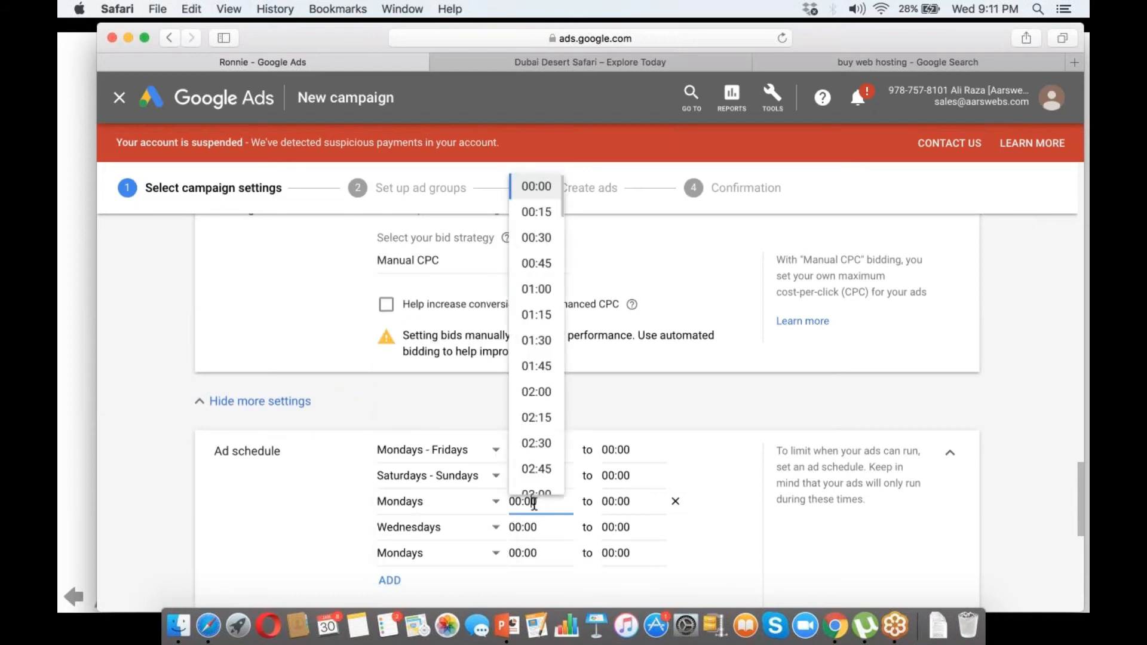
left_click(542, 213)
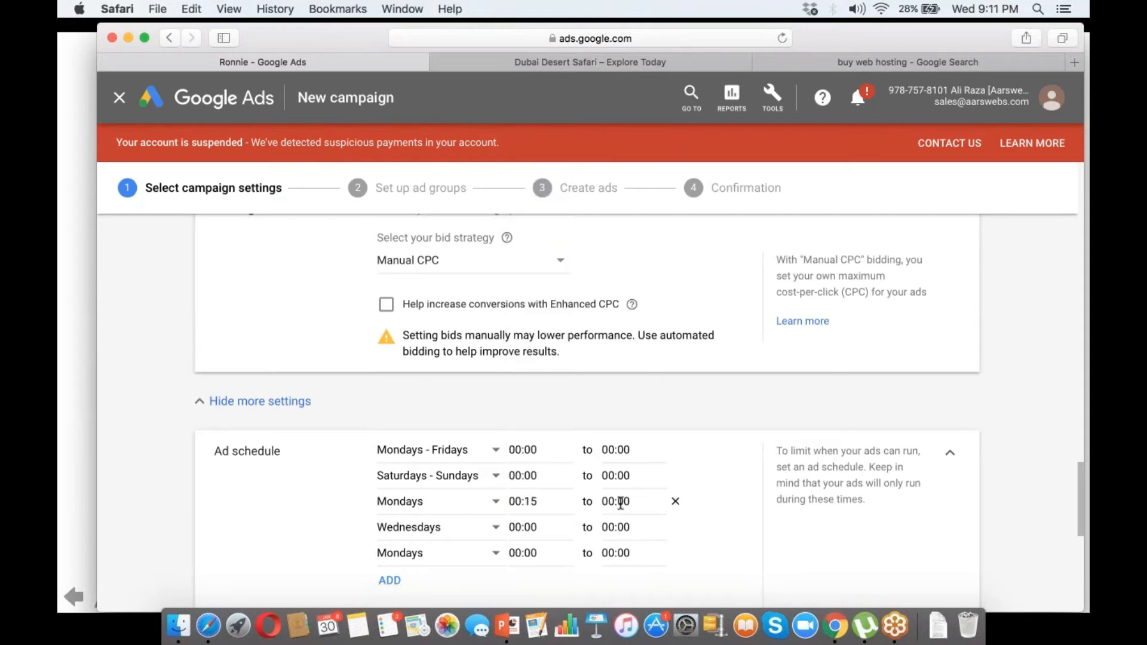
left_click(621, 503)
left_click(627, 389)
left_click(530, 550)
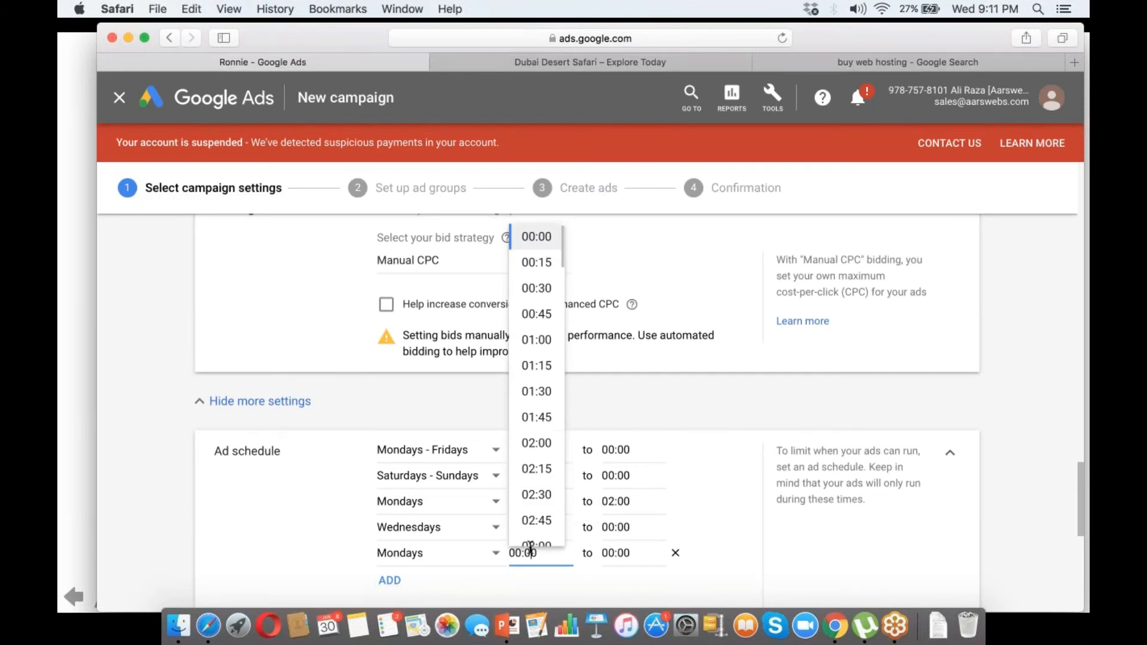
left_click(531, 545)
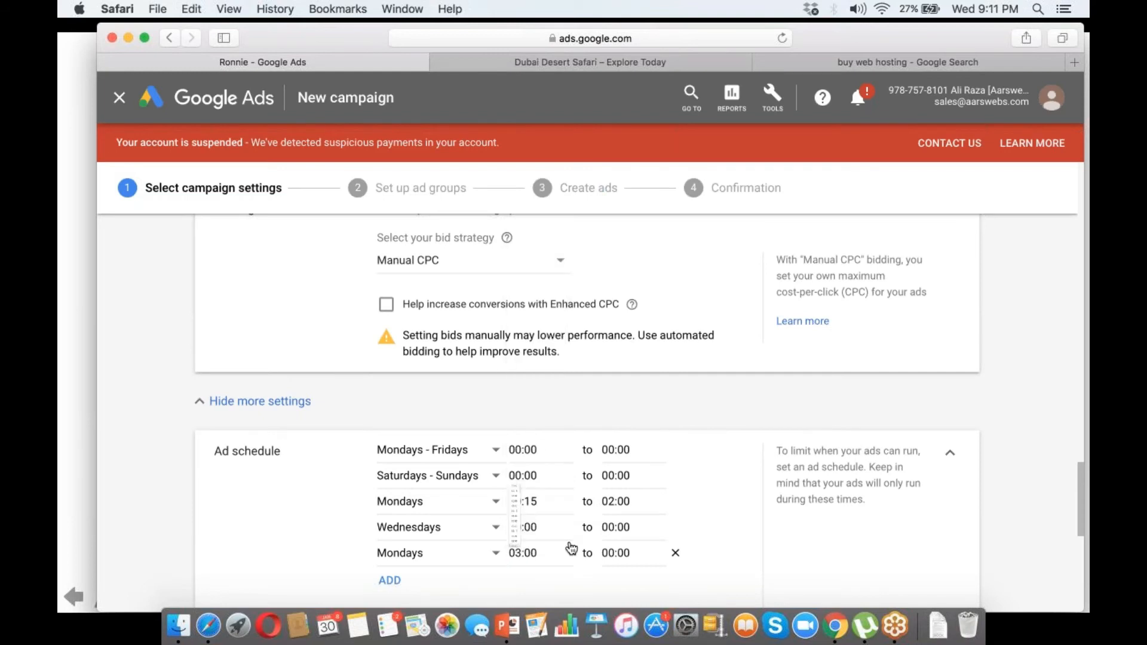
left_click(615, 553)
scroll(633, 466, "down", 5)
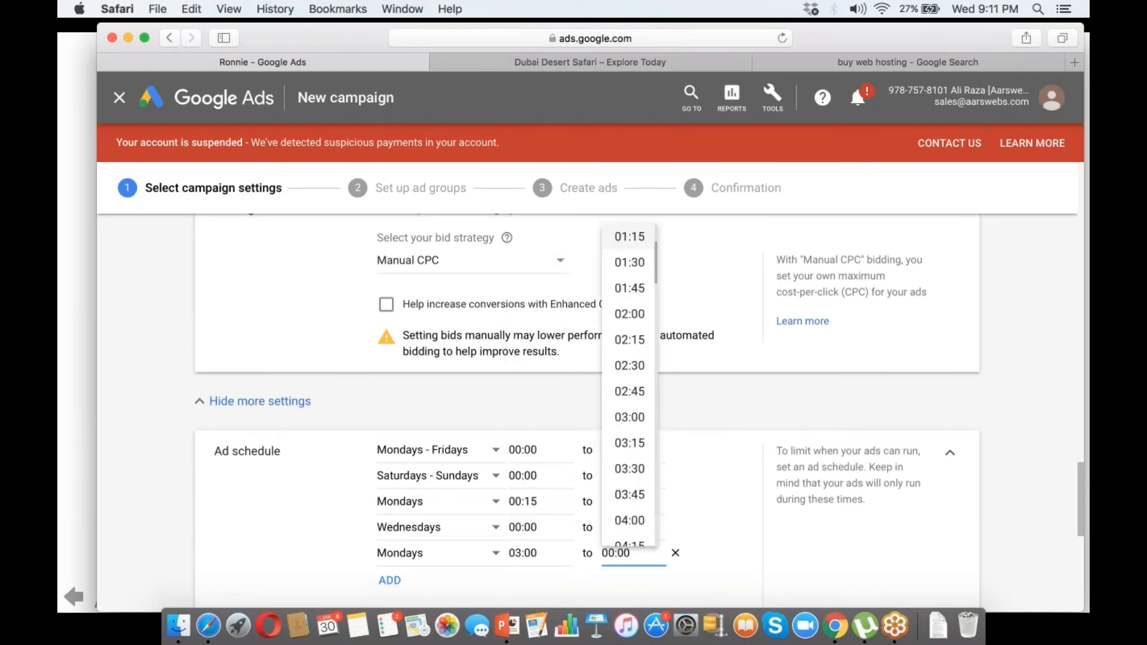
scroll(631, 388, "down", 3)
left_click(630, 469)
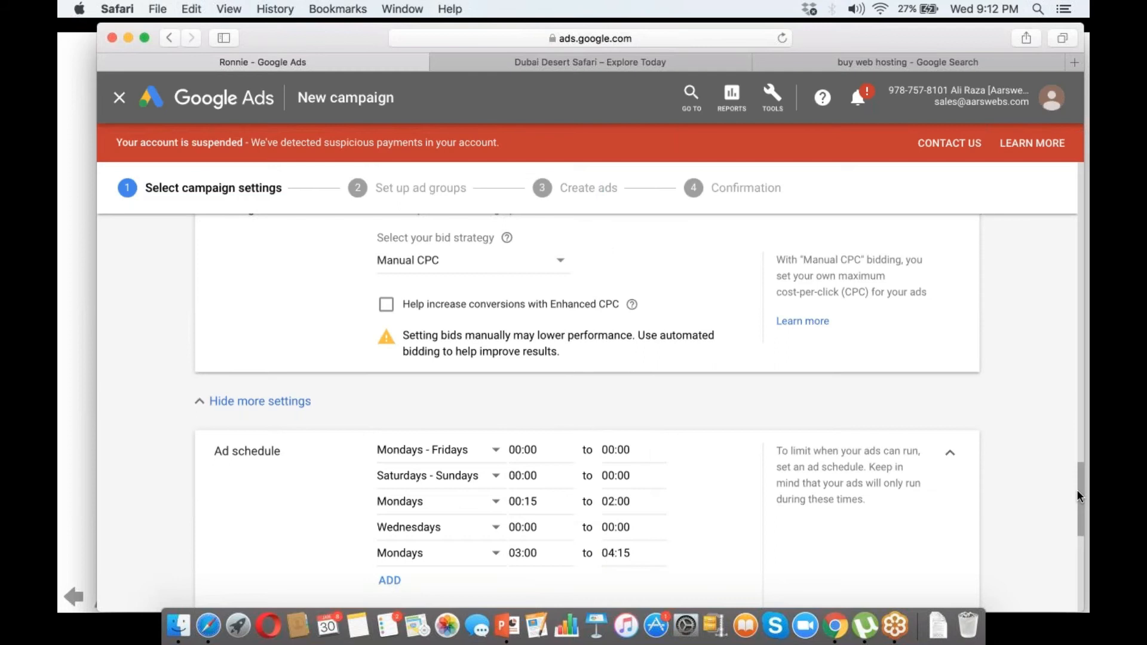
- Remove the added ad schedule rows, returning the schedule to All days, and collapse the section
scroll(1077, 499, "down", 1)
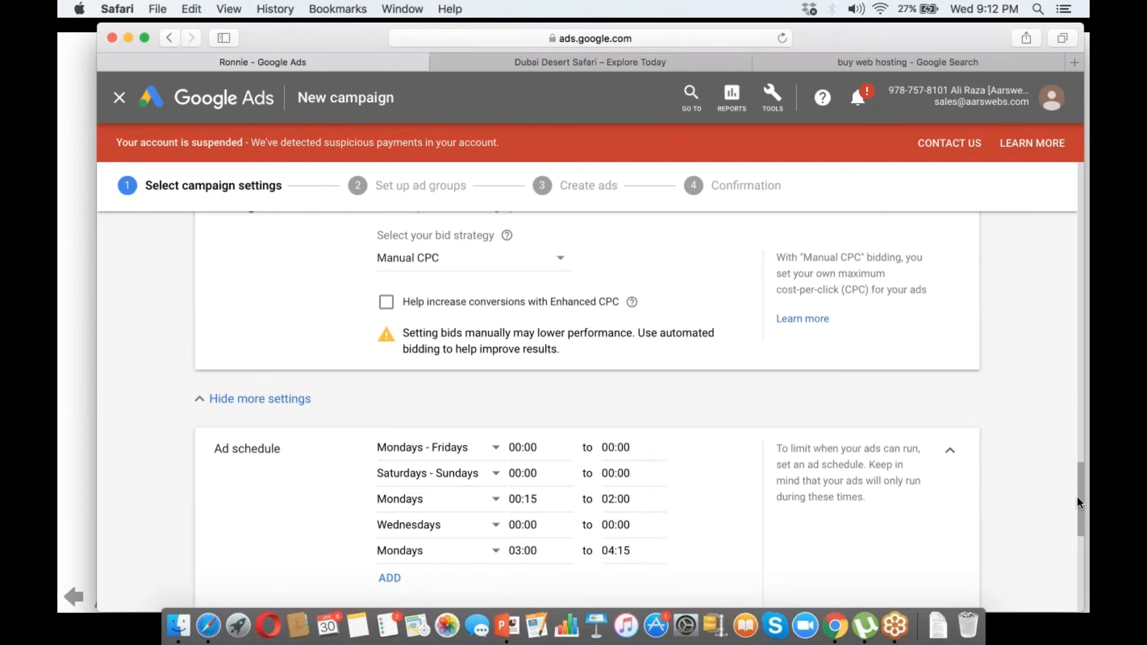
scroll(1077, 502, "down", 1)
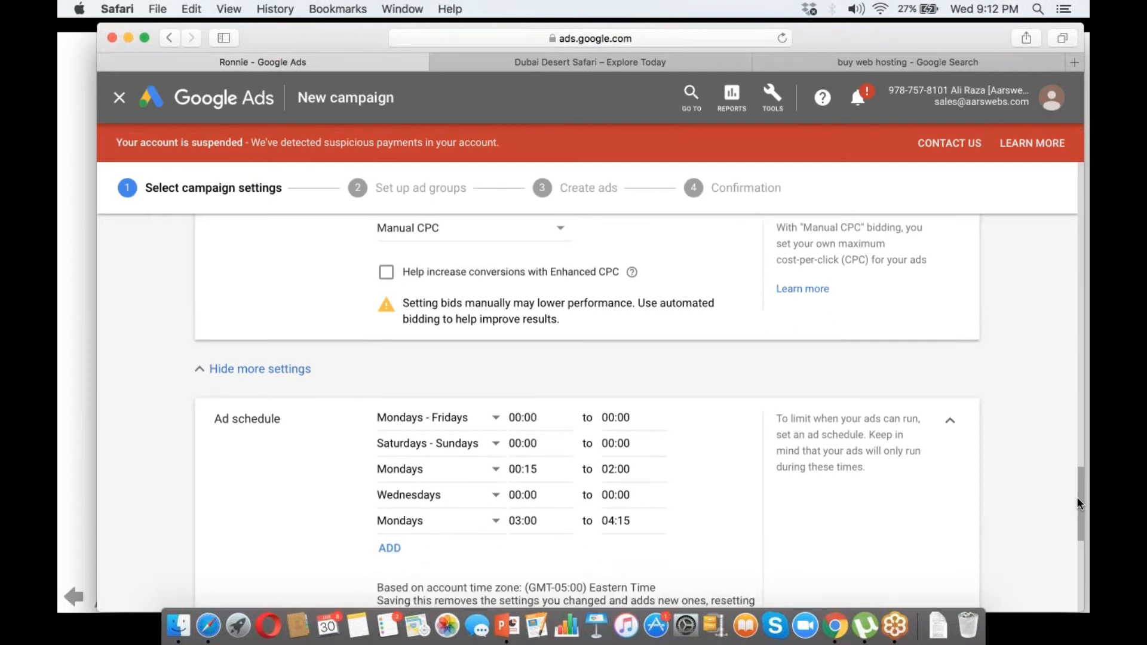
scroll(1077, 502, "down", 2)
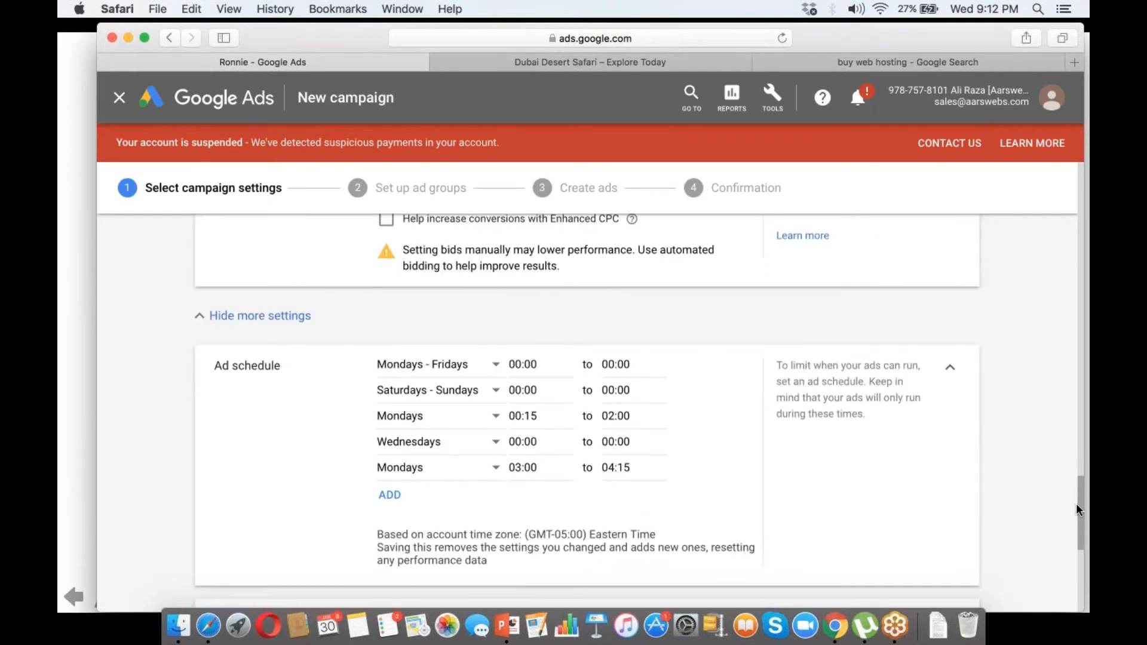
left_click(1054, 288)
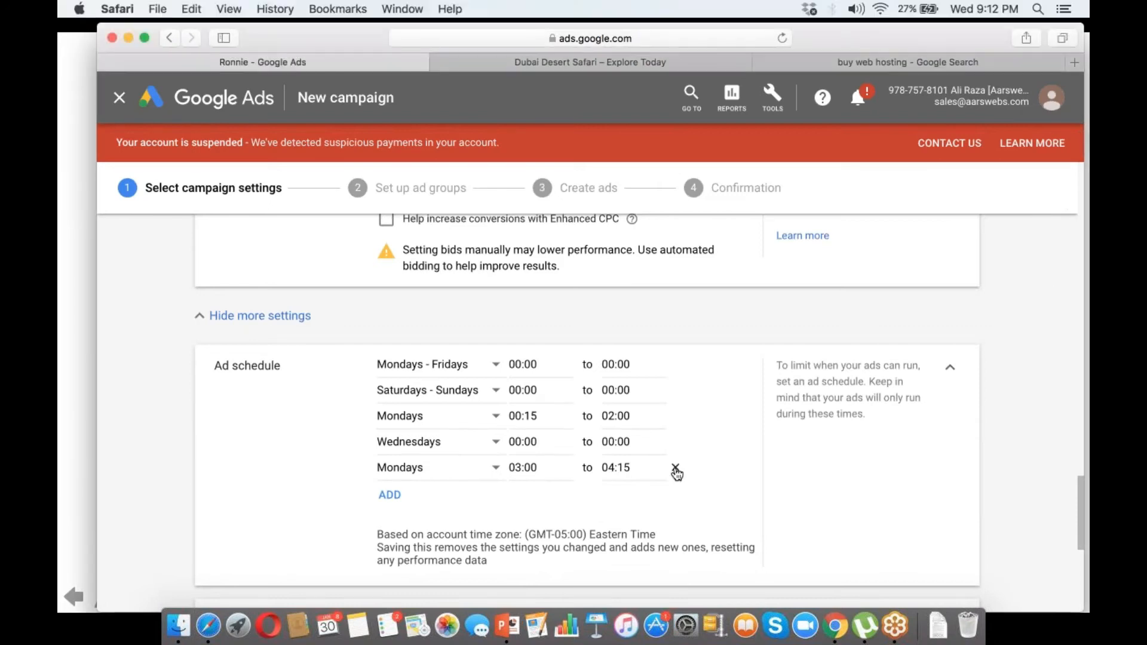
left_click(674, 468)
left_click(676, 441)
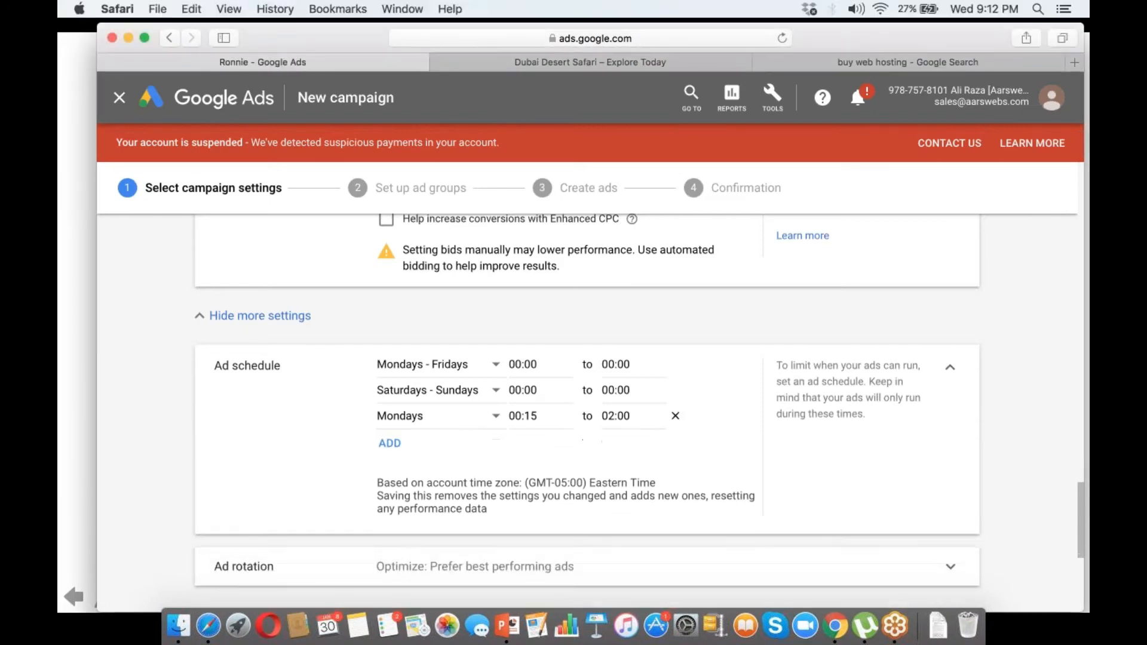
left_click(675, 416)
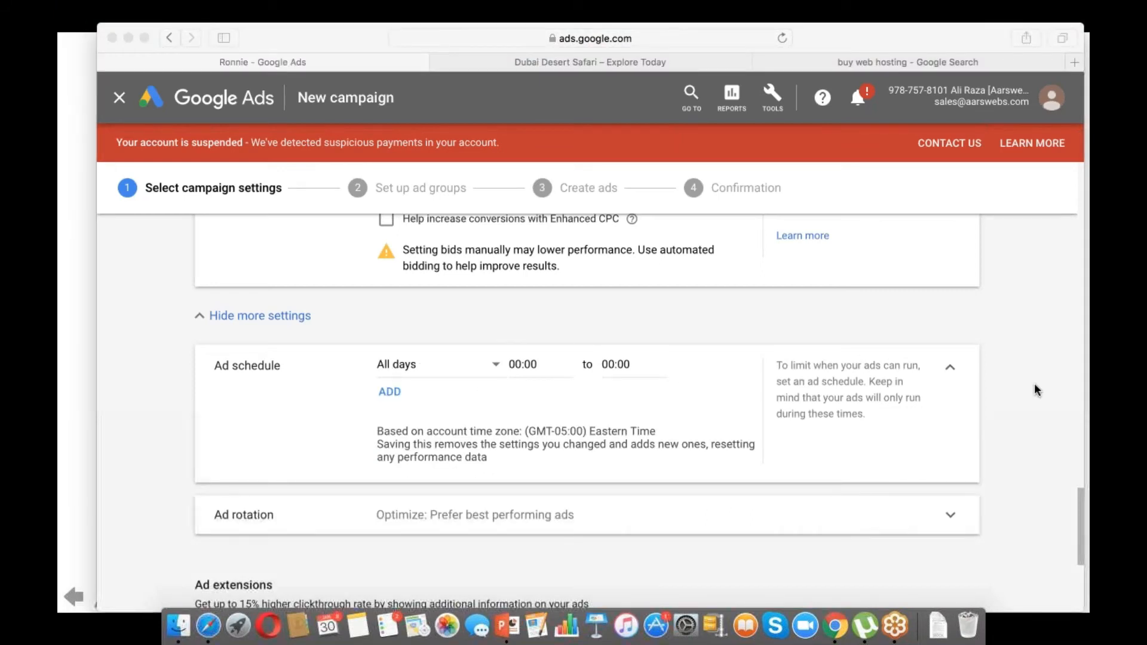
left_click(954, 370)
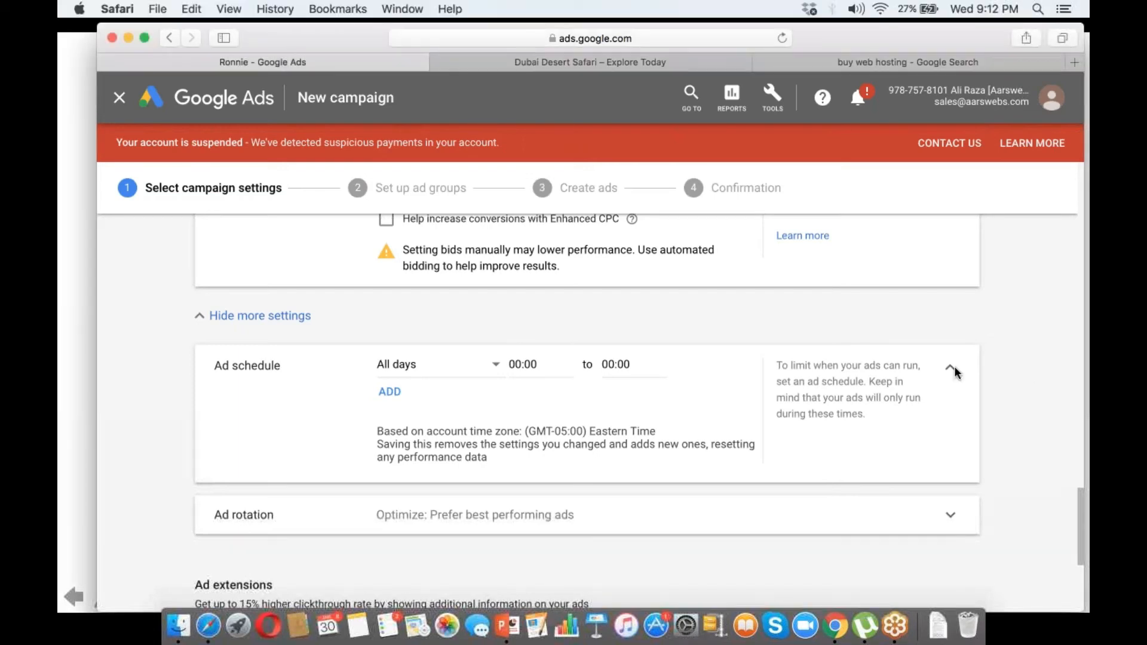
left_click(951, 373)
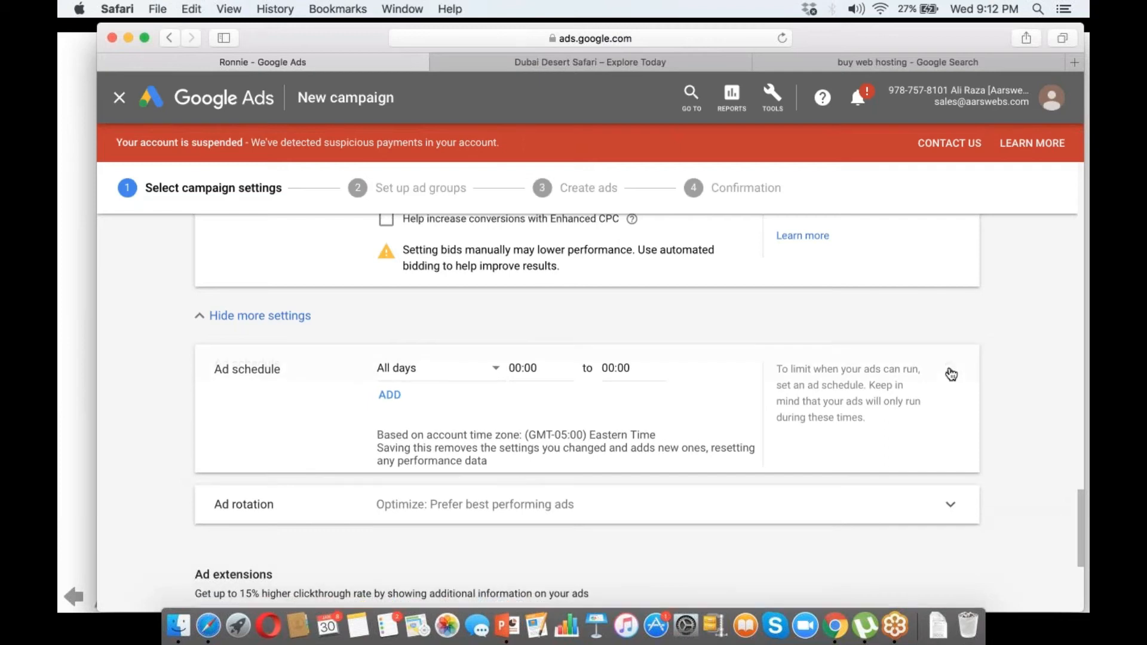
left_click(952, 373)
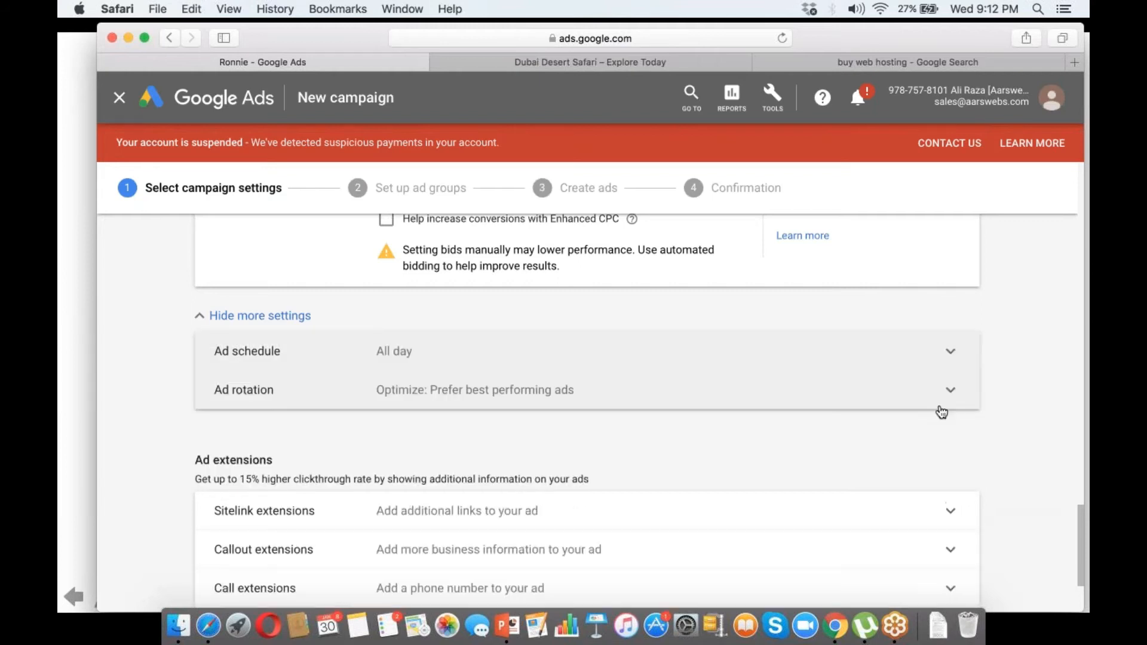
- Review the ad rotation options for the campaign, then collapse them without changing the selection
left_click(949, 403)
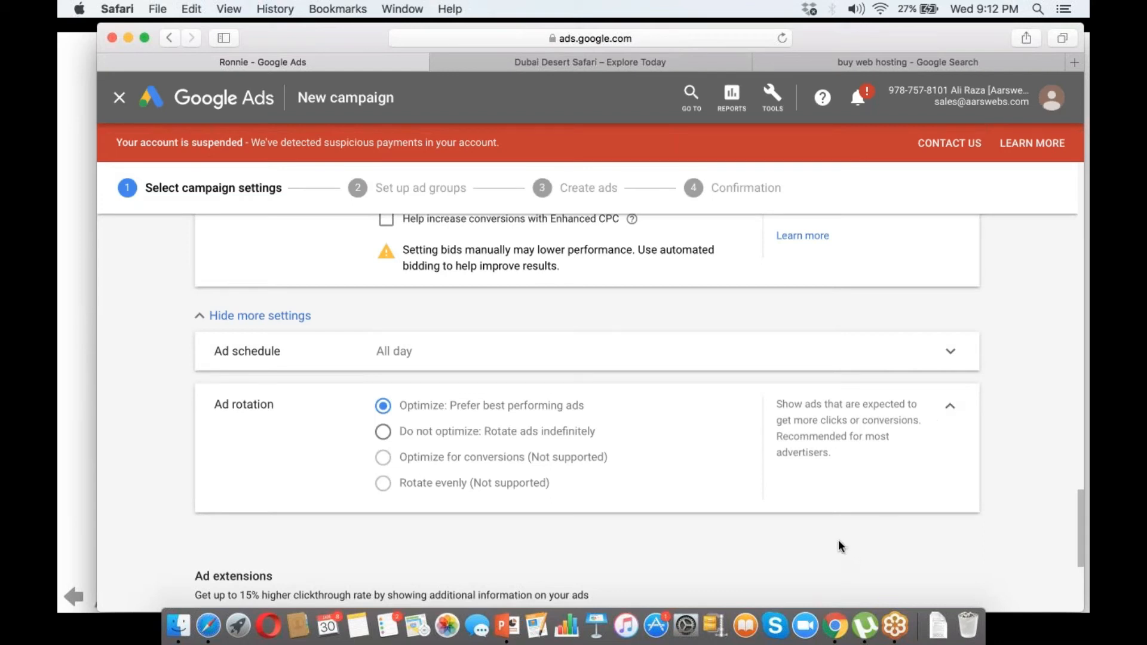
left_click(947, 184)
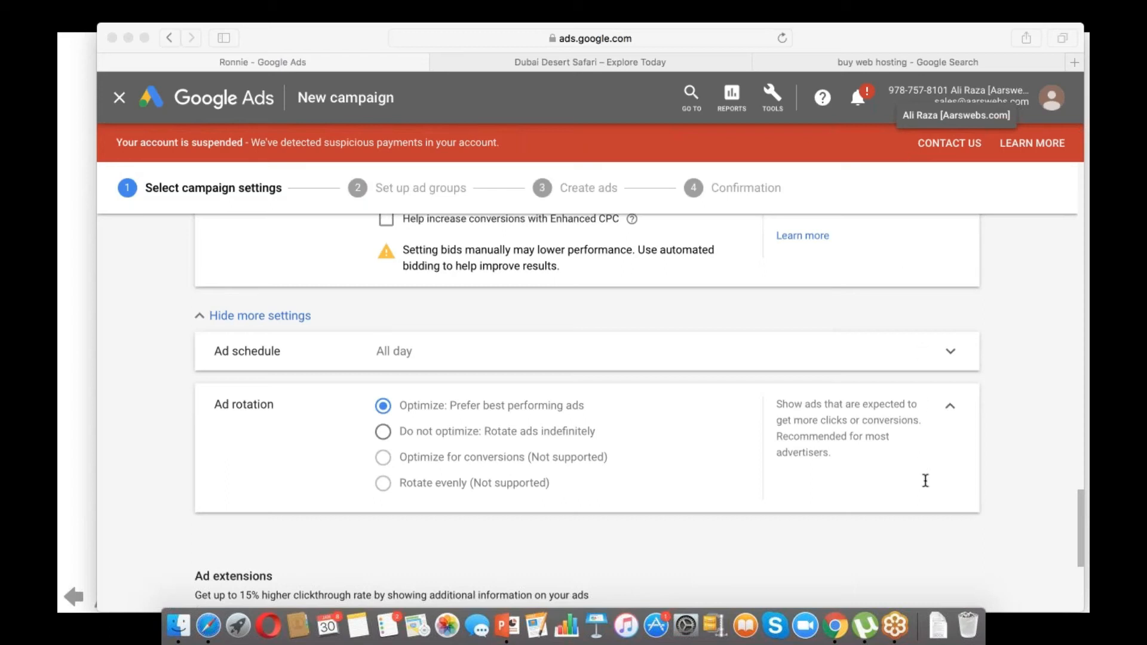
left_click(952, 409)
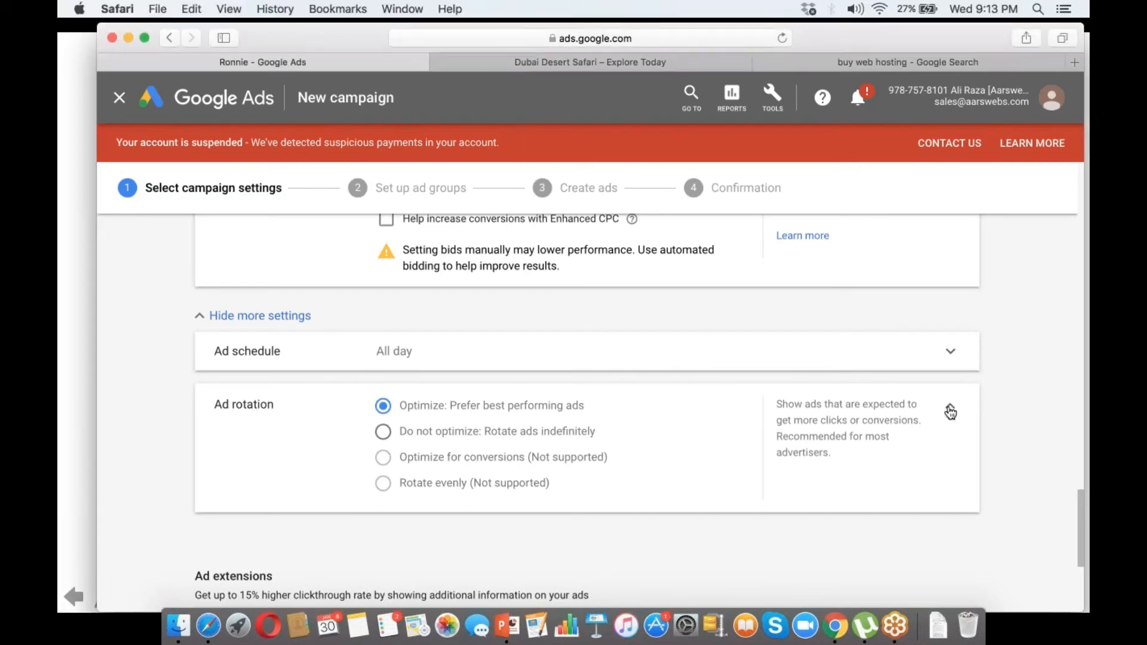
left_click(951, 413)
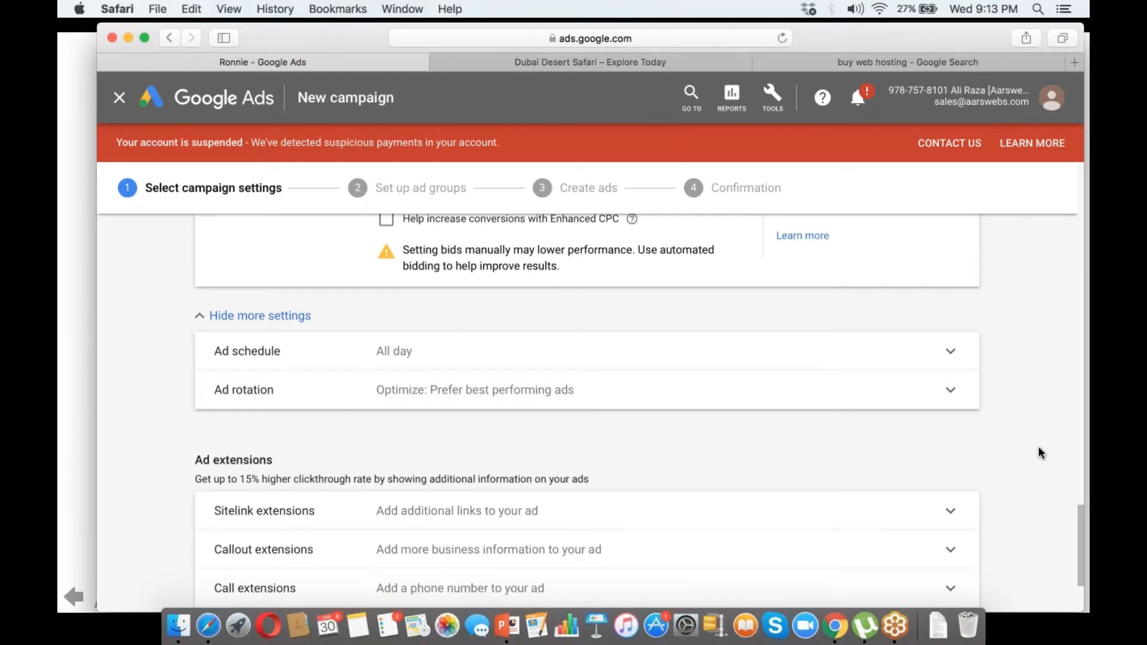
- Save the campaign settings without adding ad extensions and continue to the ad group setup
scroll(1040, 453, "down", 1)
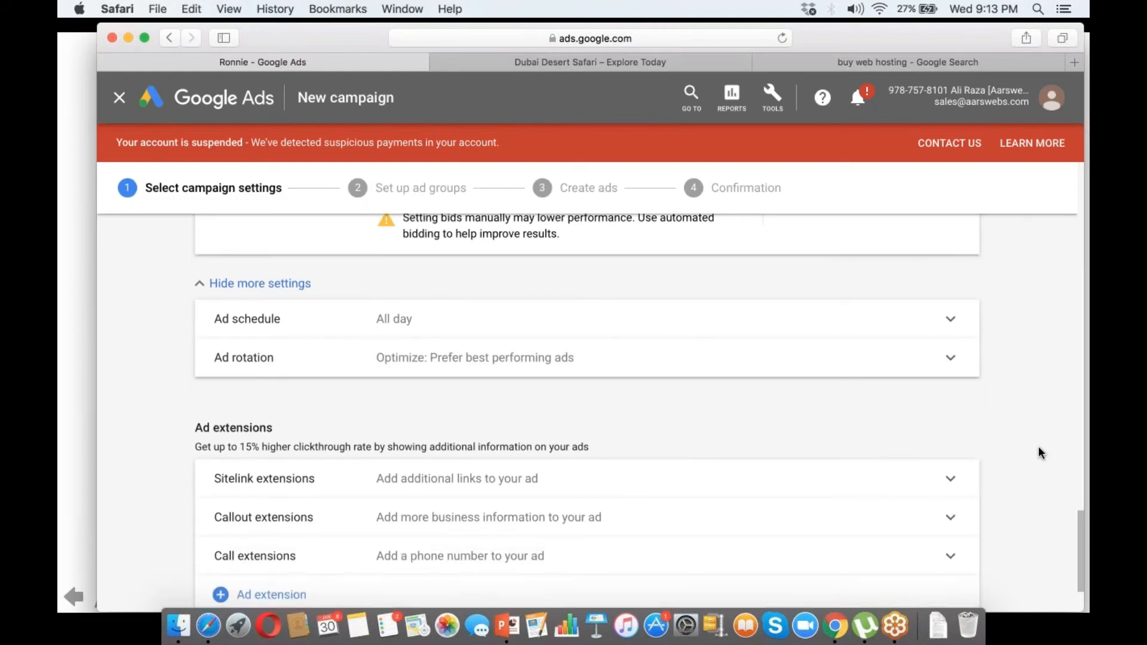
scroll(1040, 452, "down", 1)
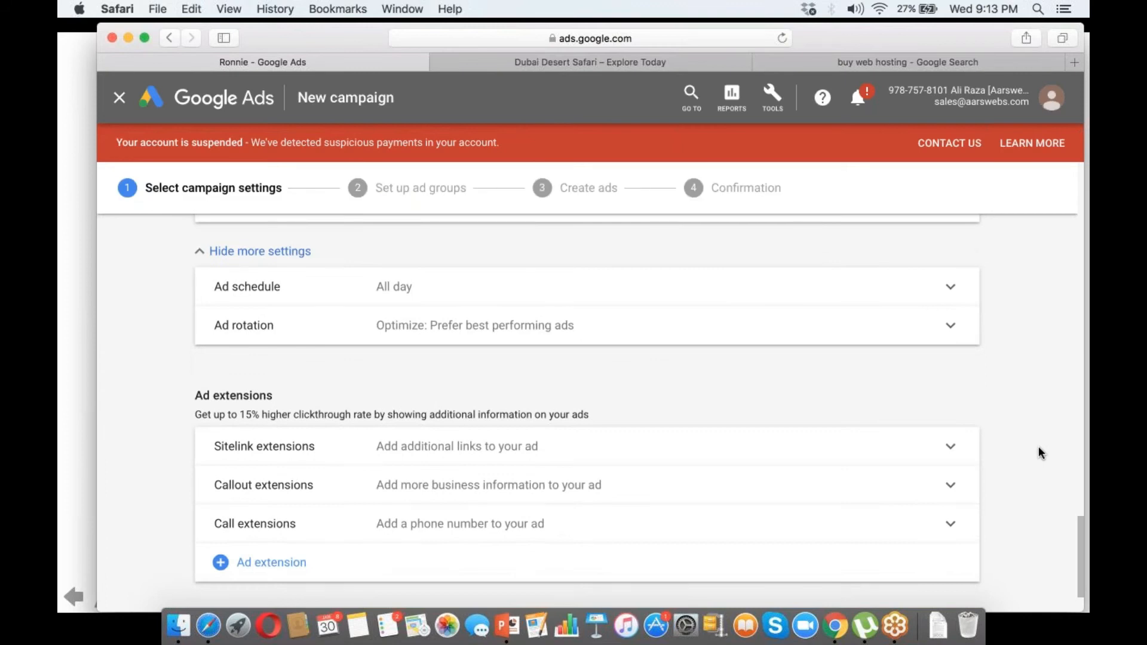
scroll(1040, 453, "down", 2)
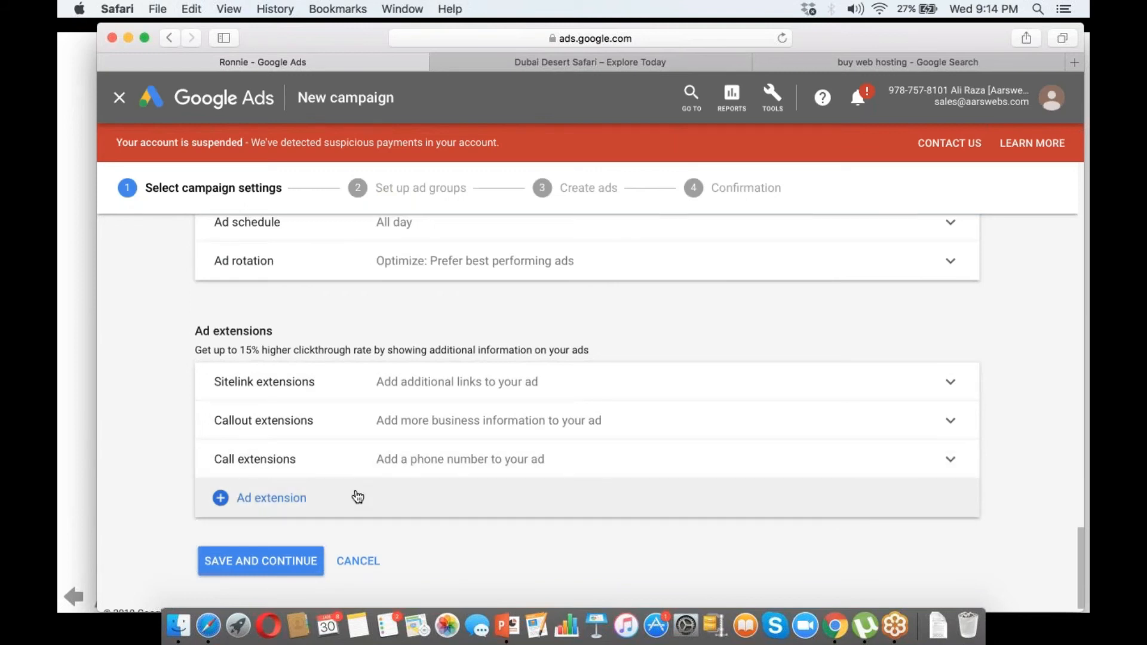
left_click(297, 563)
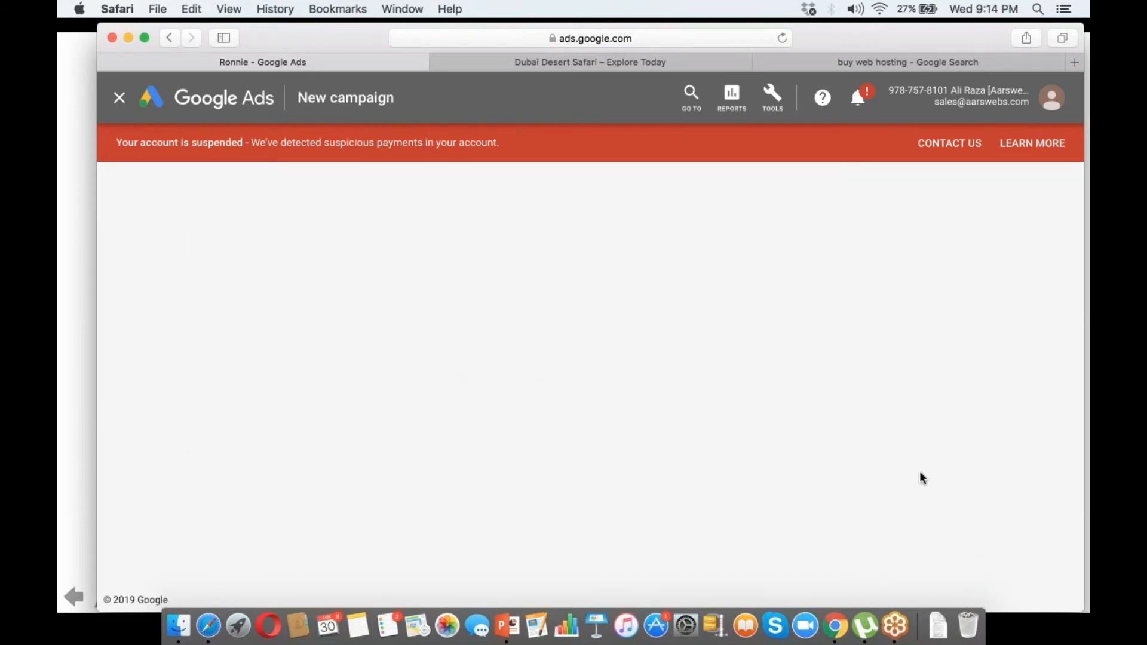
left_click(907, 182)
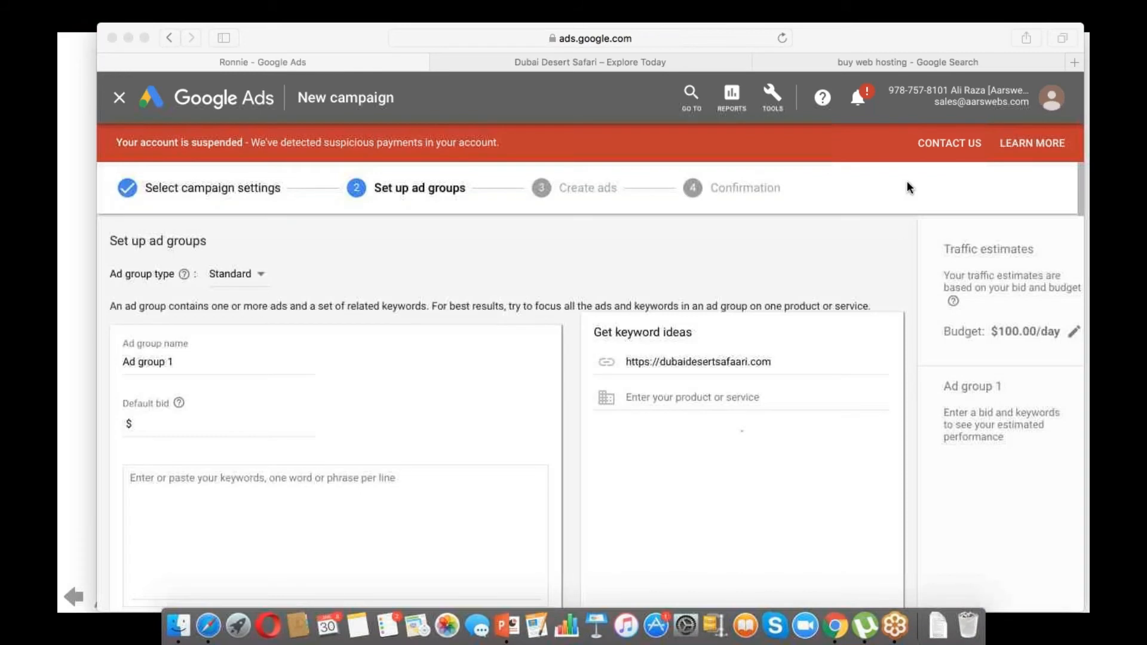
left_click(821, 259)
- Examine the ad group form and the suggested keyword ideas with their monthly searches for the website
left_click(212, 361)
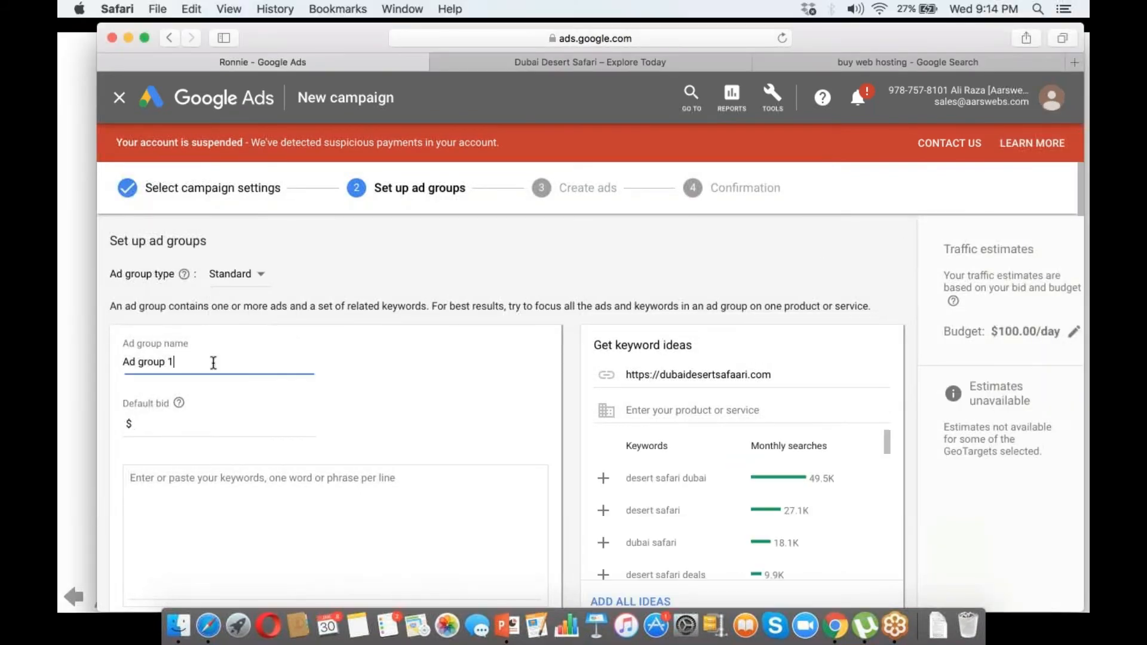
left_click_drag(213, 361, 142, 362)
left_click(1080, 185)
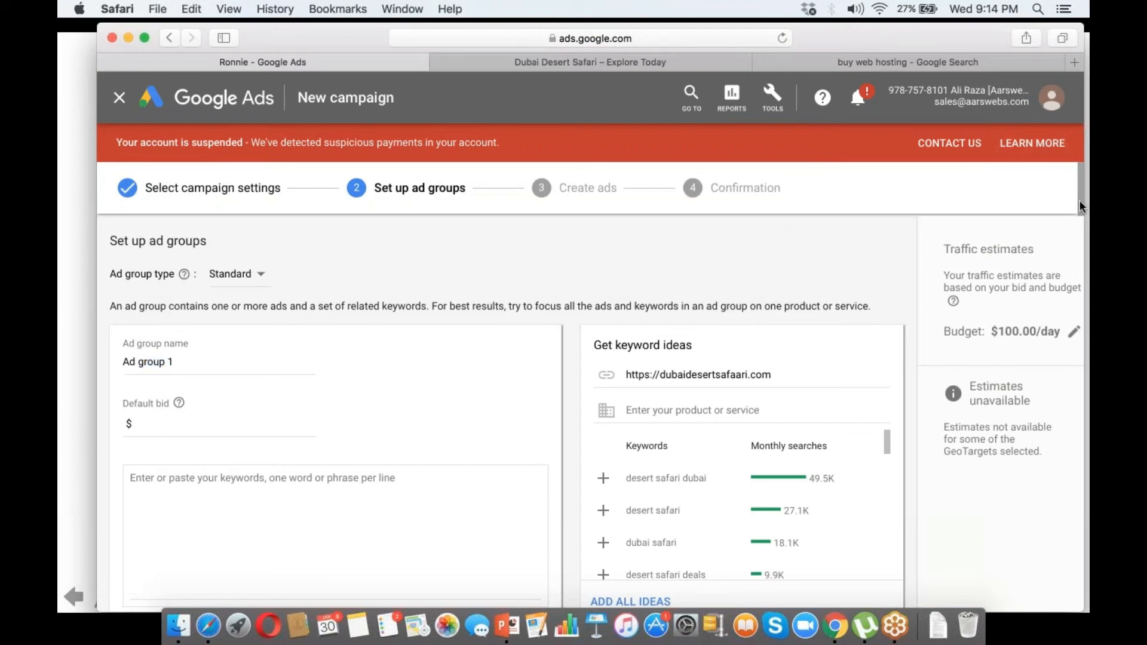
scroll(1079, 201, "down", 1)
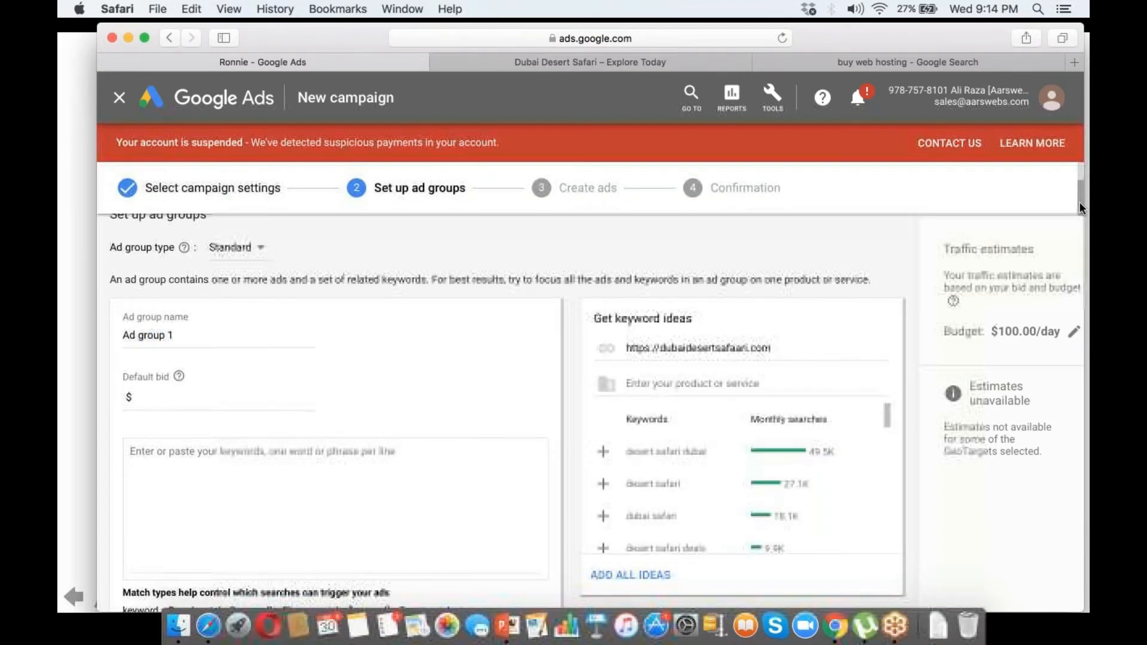
scroll(1078, 213, "down", 2)
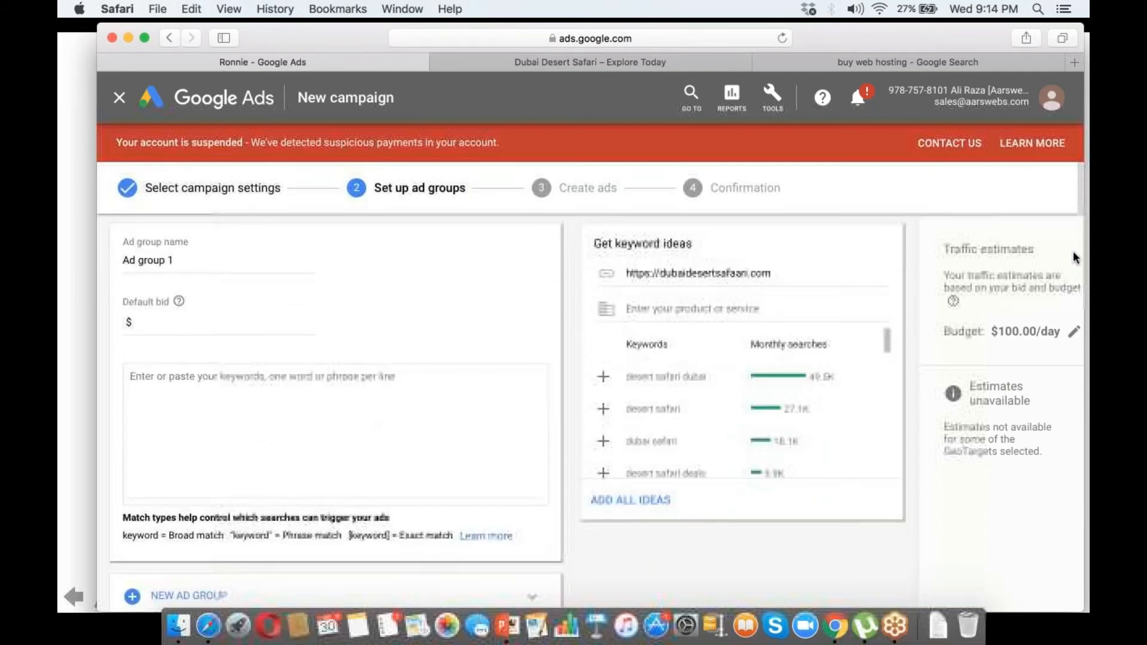
left_click_drag(1073, 252, 1073, 254)
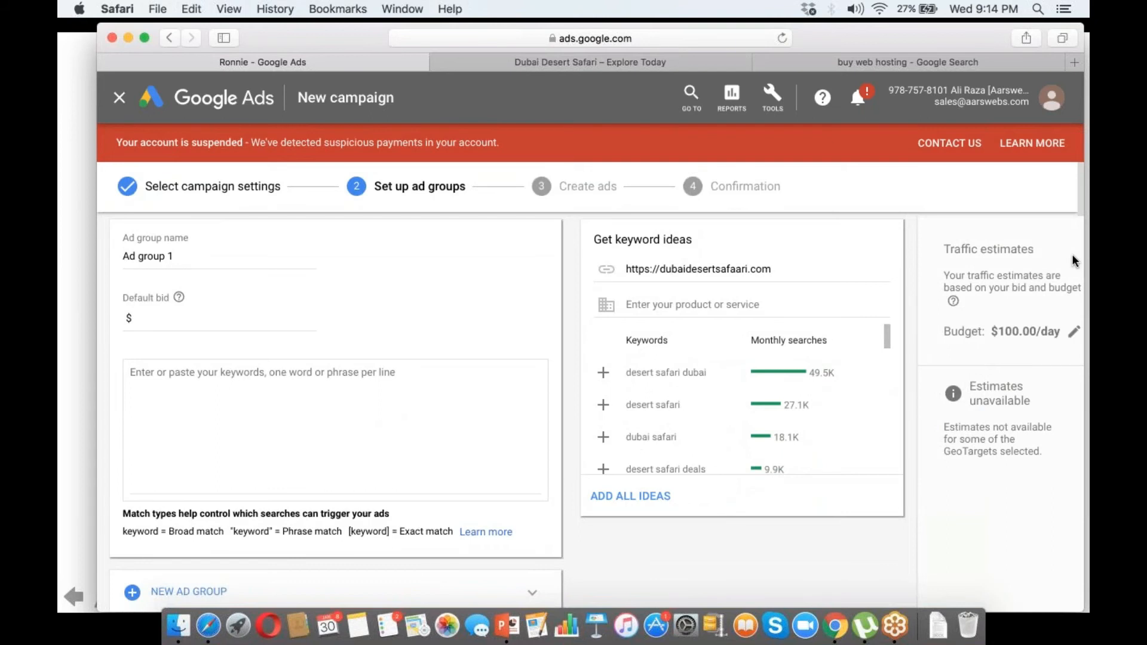
scroll(887, 338, "down", 1)
scroll(887, 340, "down", 3)
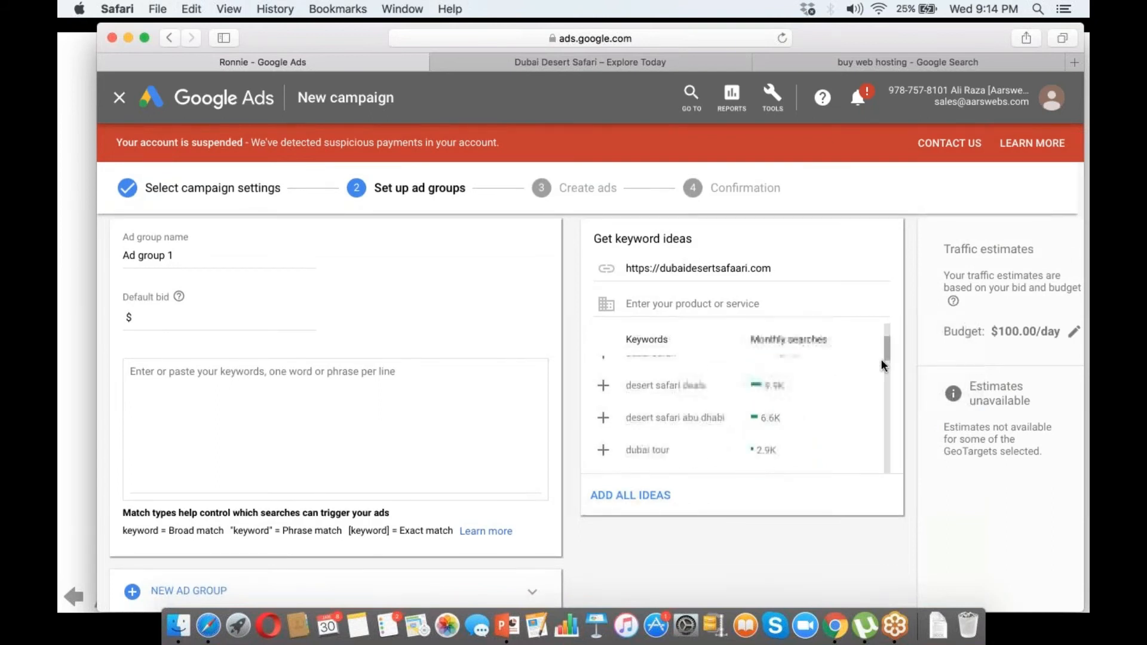
scroll(881, 358, "down", 2)
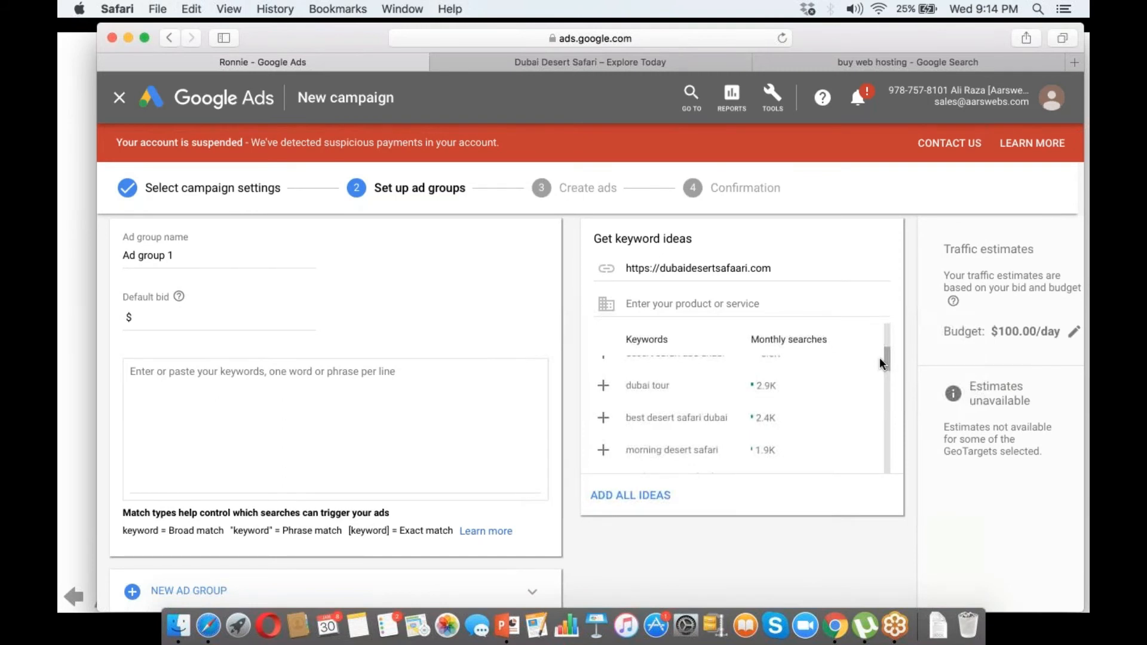
scroll(880, 357, "up", 1)
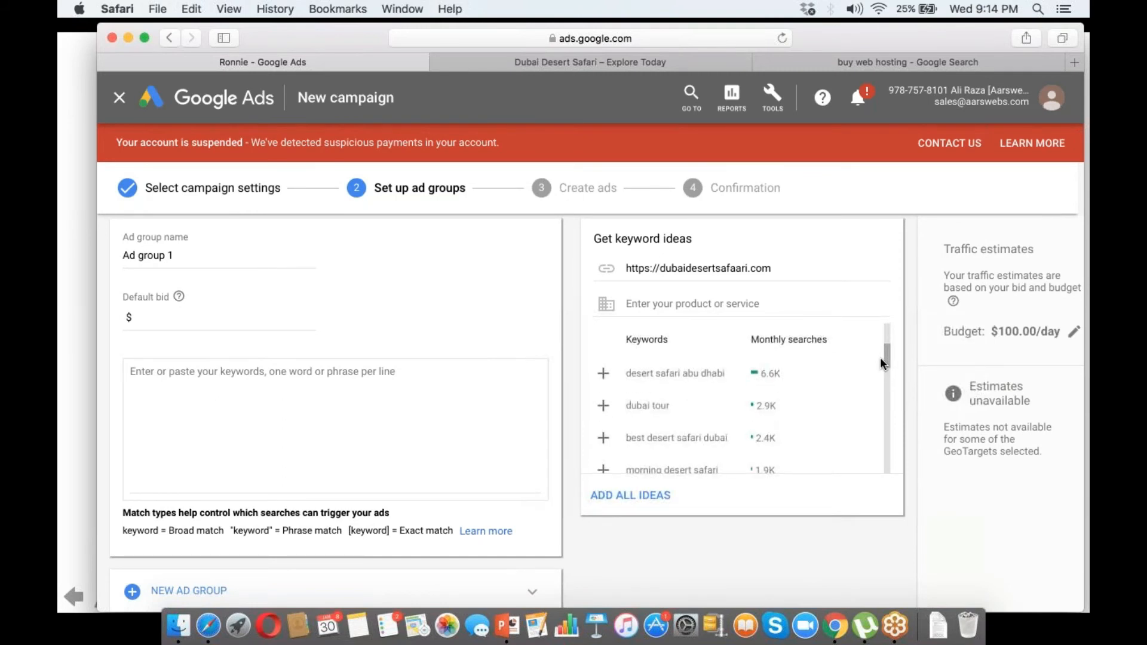
scroll(881, 353, "up", 5)
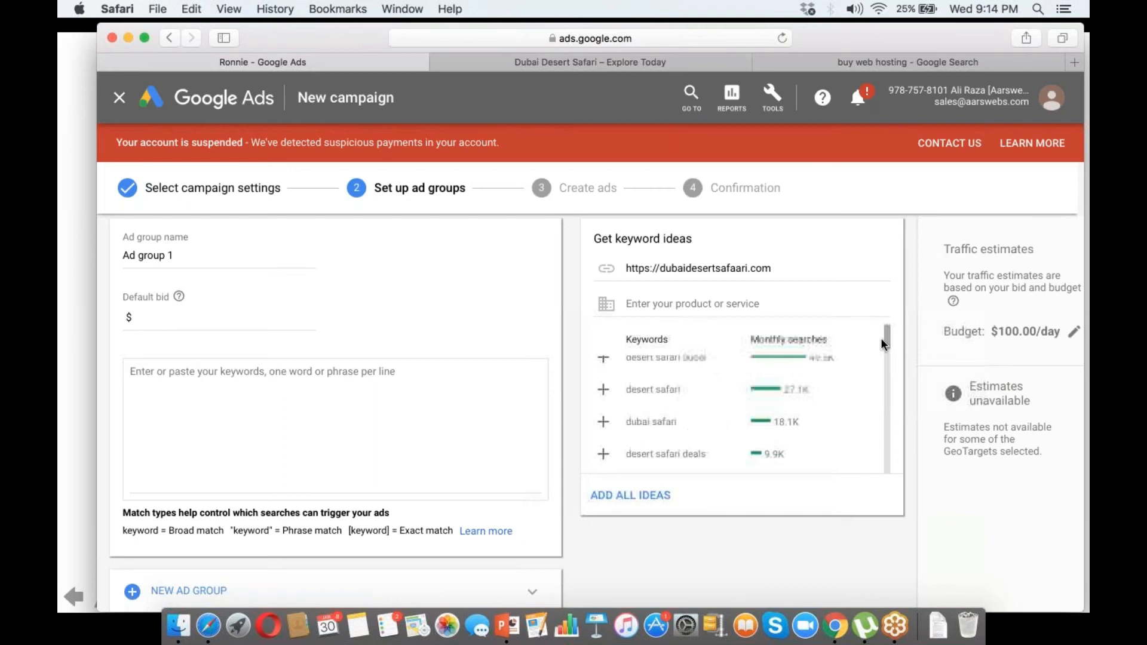
left_click_drag(885, 340, 885, 345)
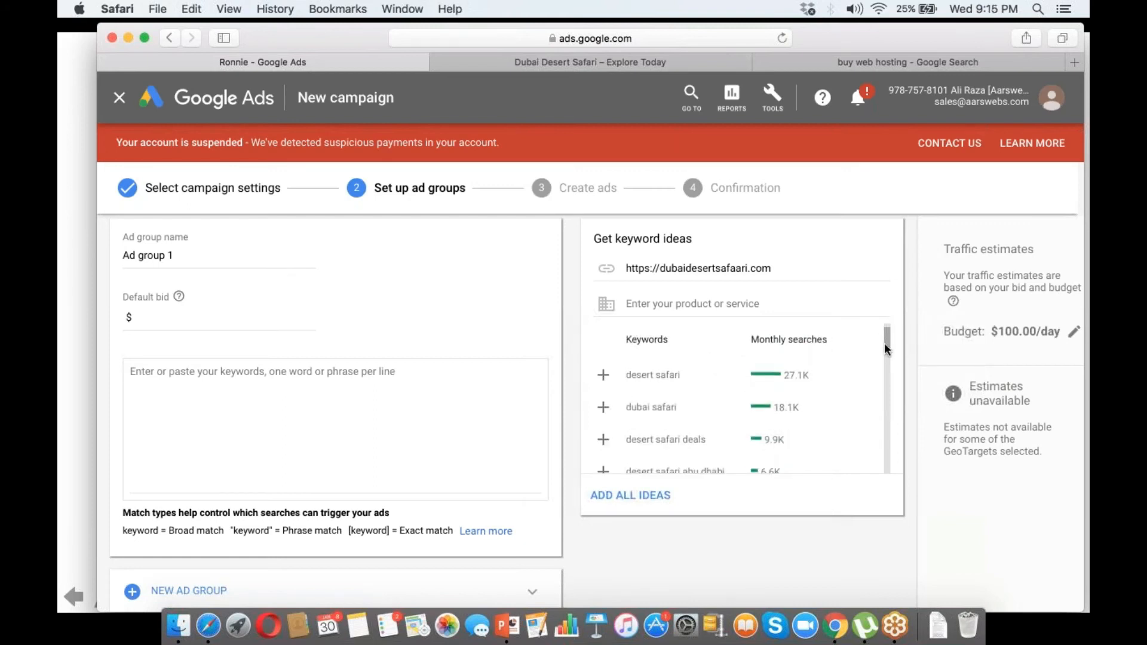
left_click_drag(885, 344, 884, 334)
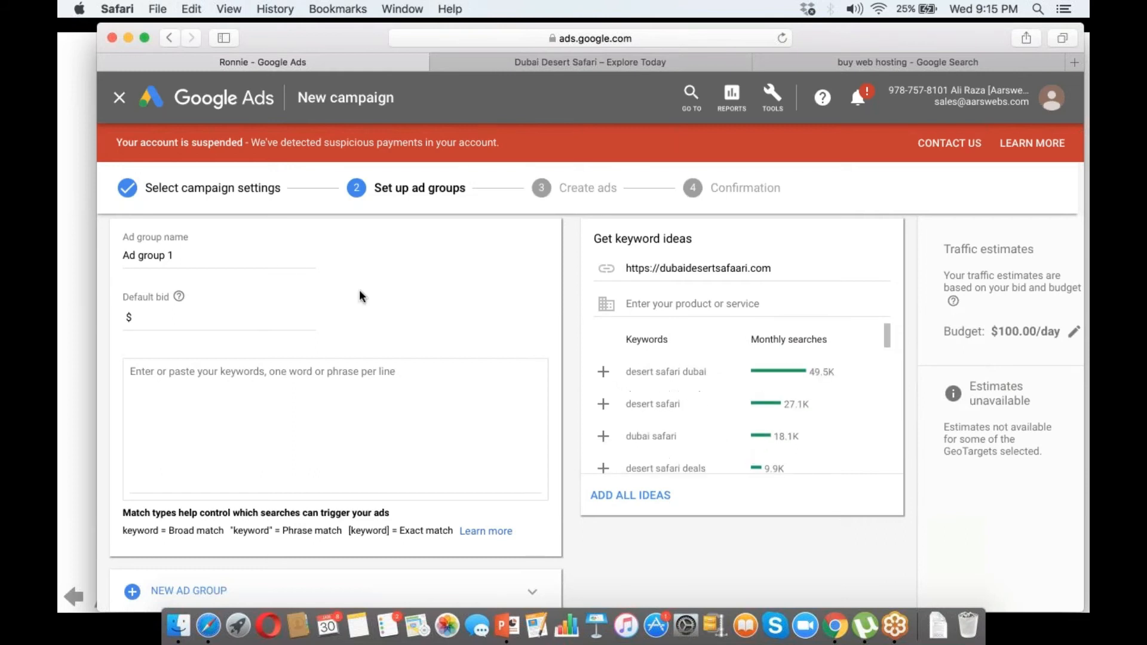
- Name the ad group Deals and set its default bid to $3
triple_click(146, 256)
type("Deaks")
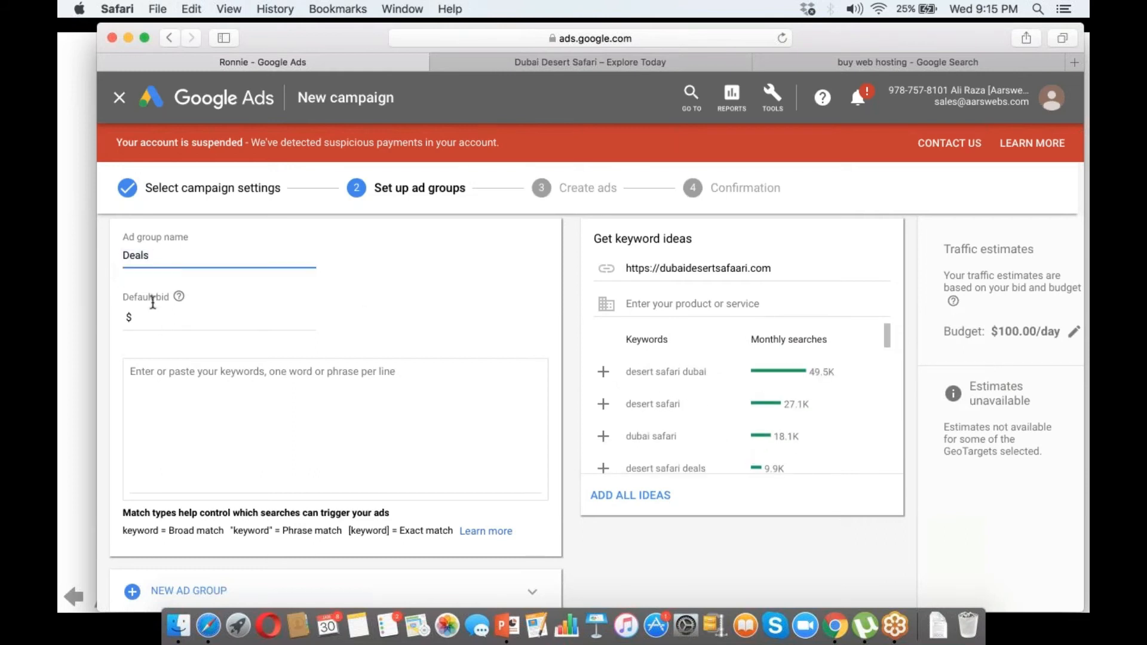
left_click(148, 317)
type("3")
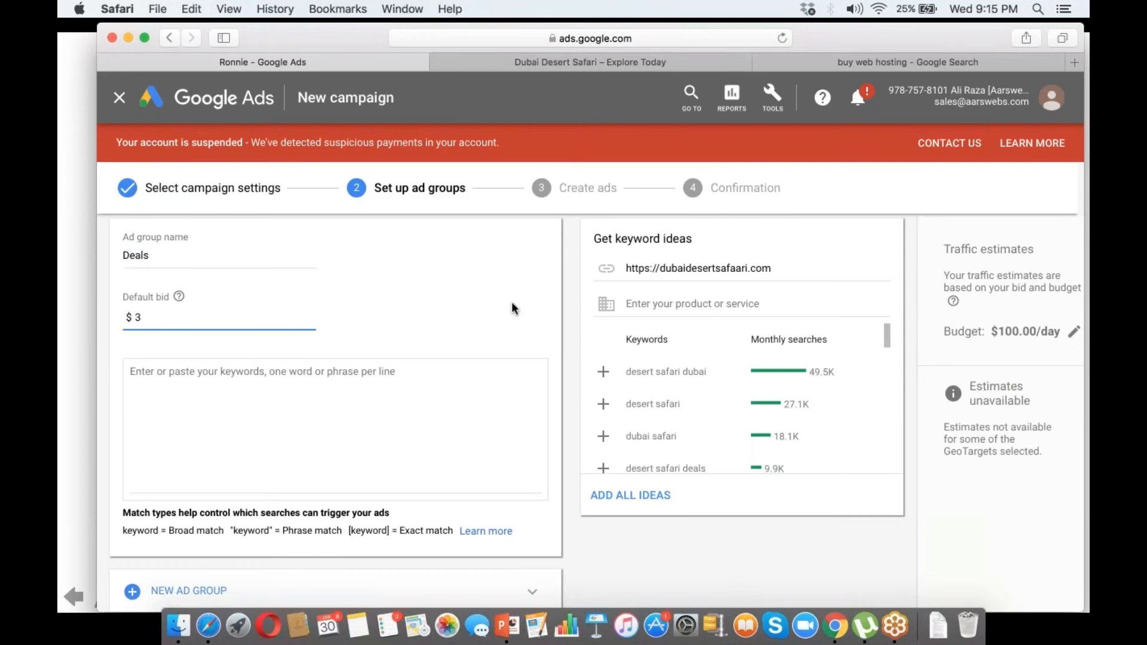
- Add the suggested keyword "desert safari dubai" to the ad group and look through the remaining keyword ideas
left_click(604, 371)
scroll(887, 340, "down", 2)
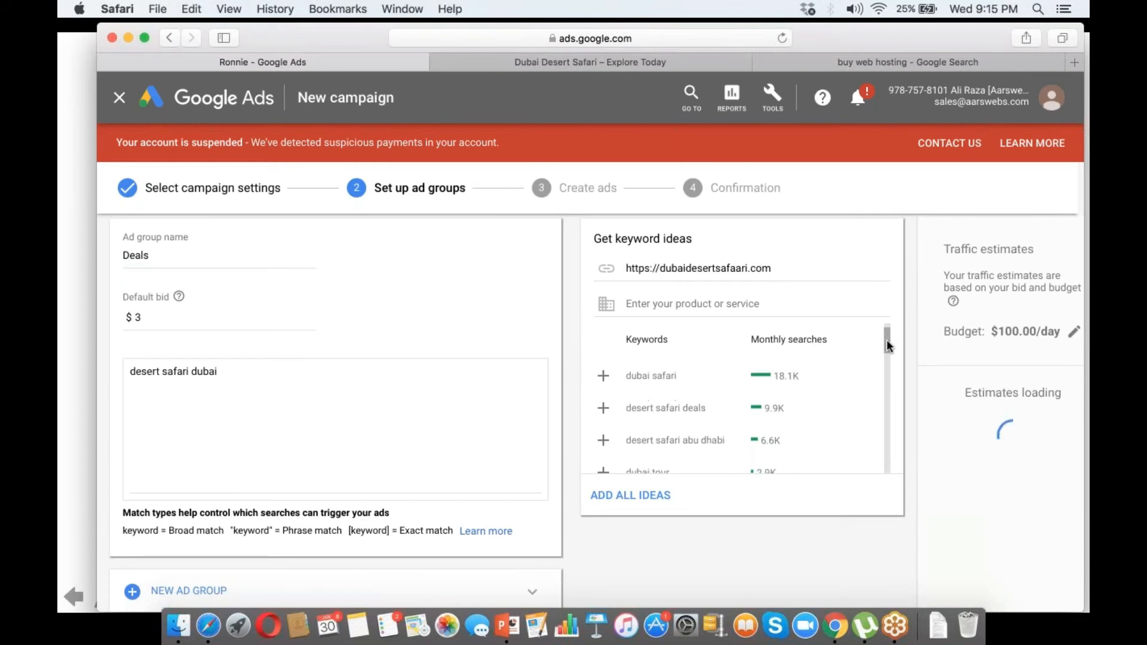
left_click_drag(887, 341, 880, 367)
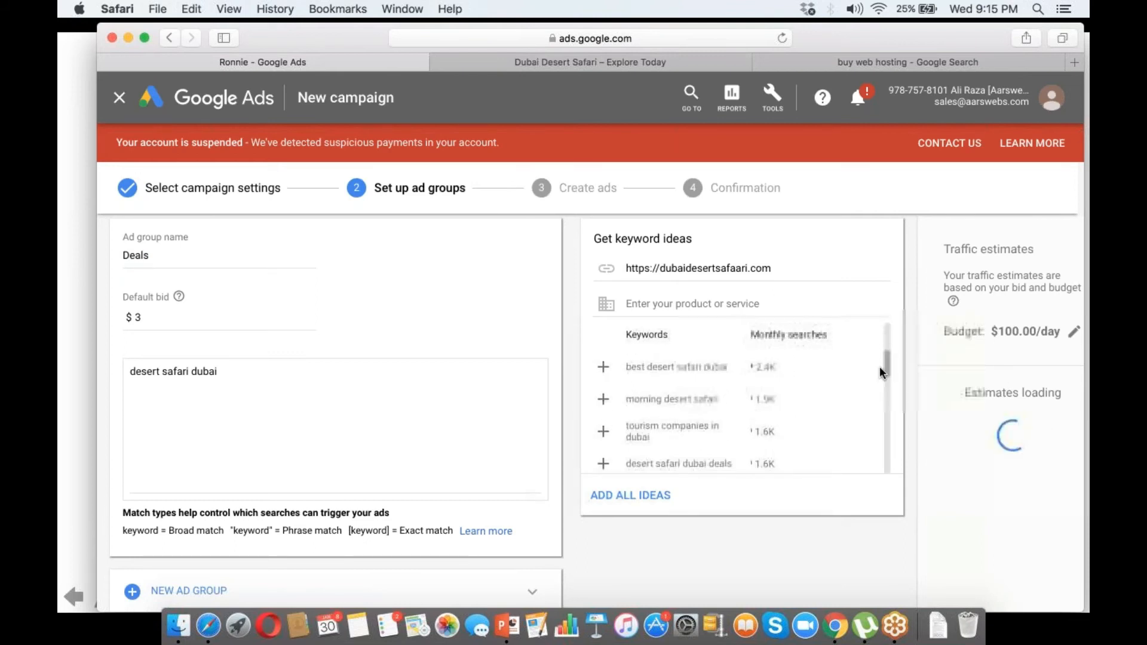
scroll(879, 371, "down", 3)
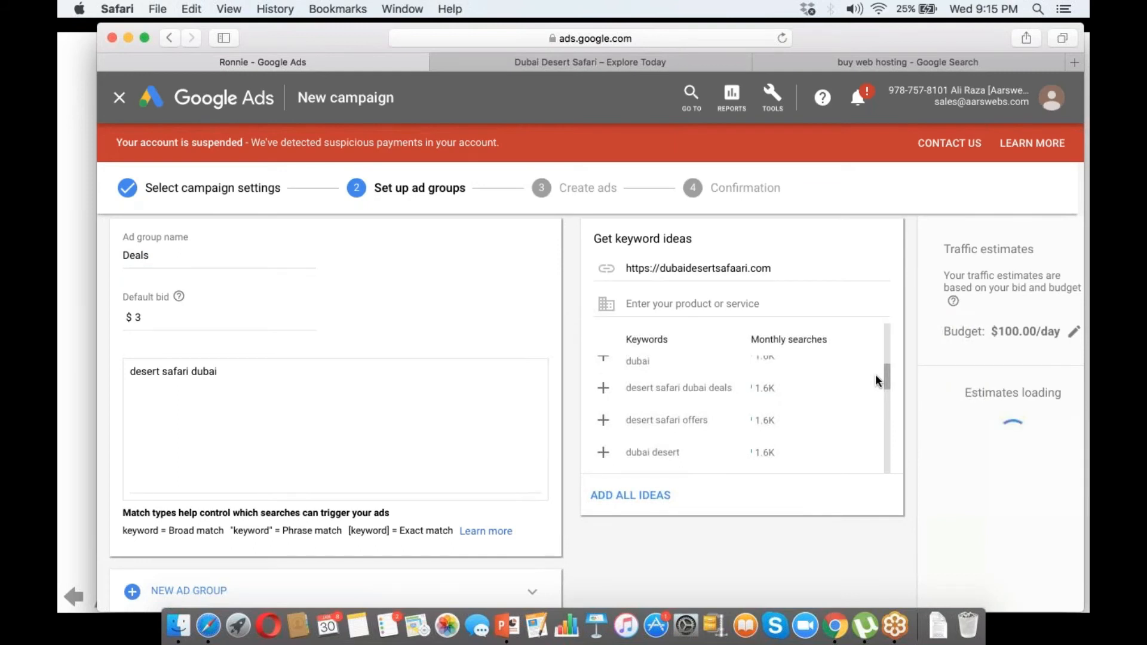
left_click_drag(876, 375, 876, 414)
scroll(876, 413, "down", 3)
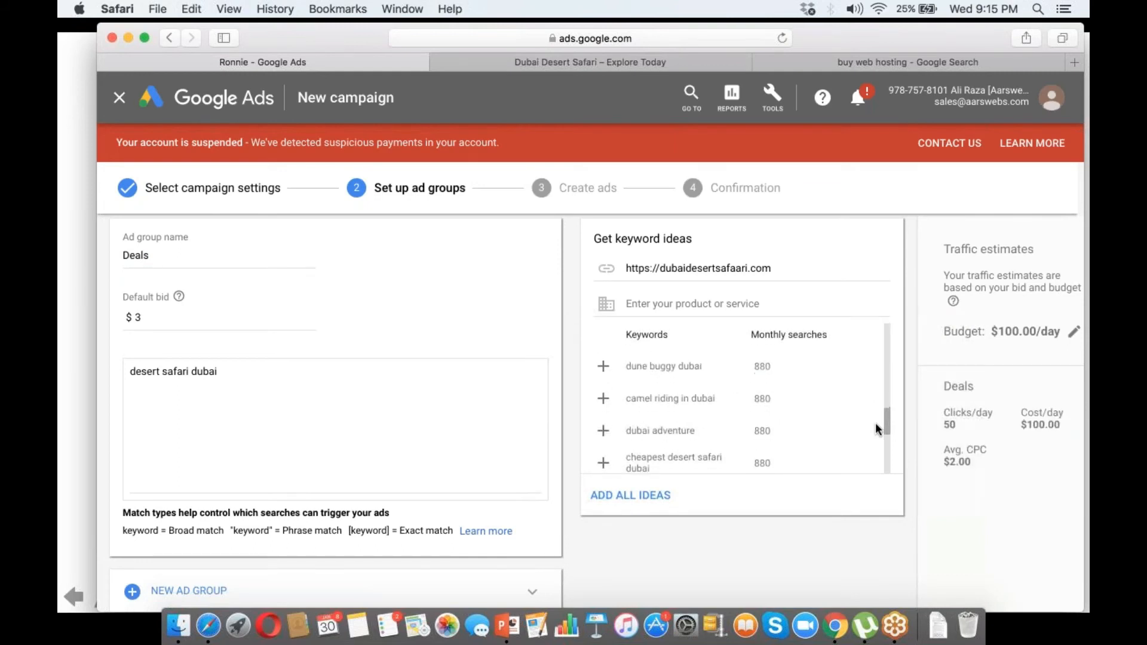
scroll(876, 434, "down", 3)
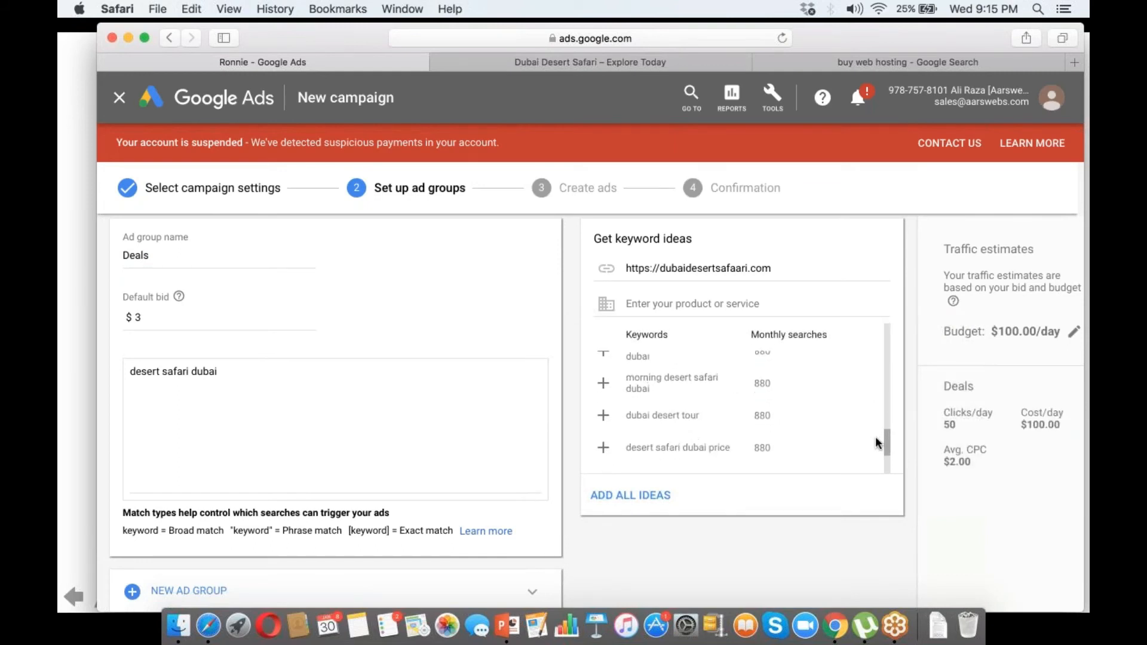
- Get keyword ideas for "desert safari deals" and add the suggestion "desert safari offers" to the ad group
left_click(727, 304)
type("desert safari deals")
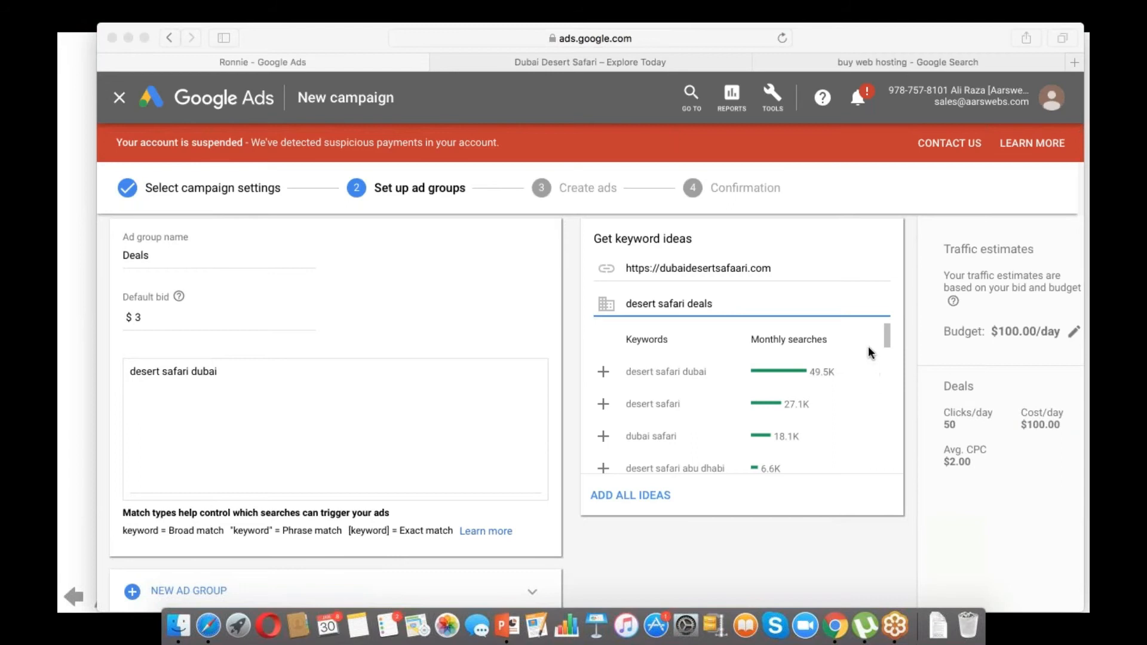
left_click_drag(884, 331, 885, 365)
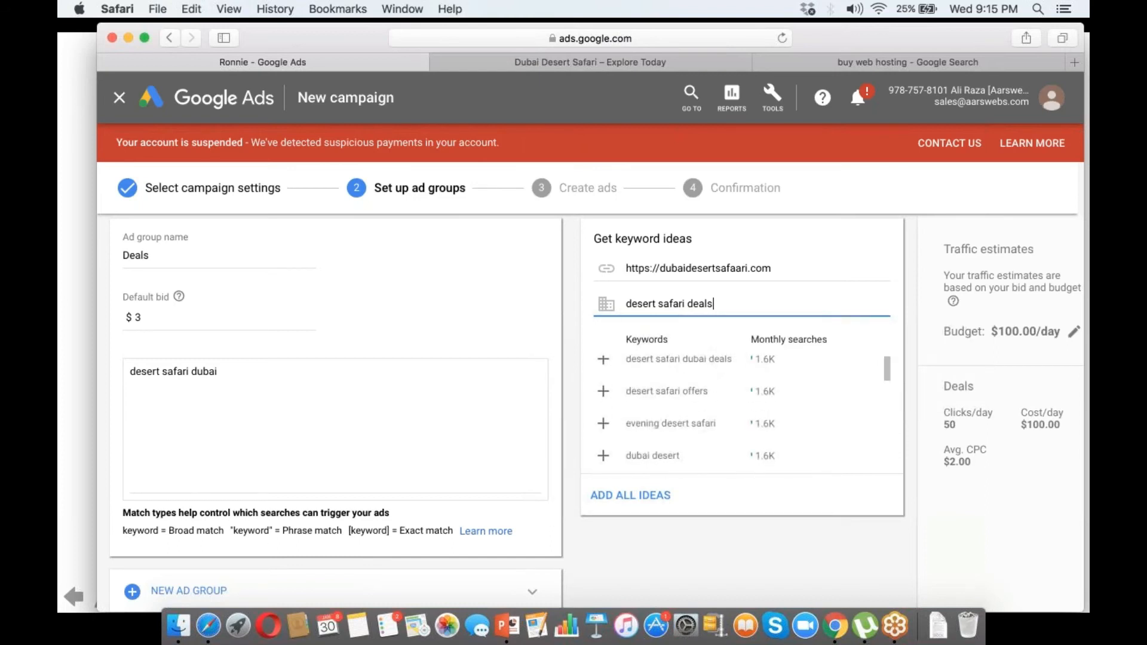
left_click(603, 393)
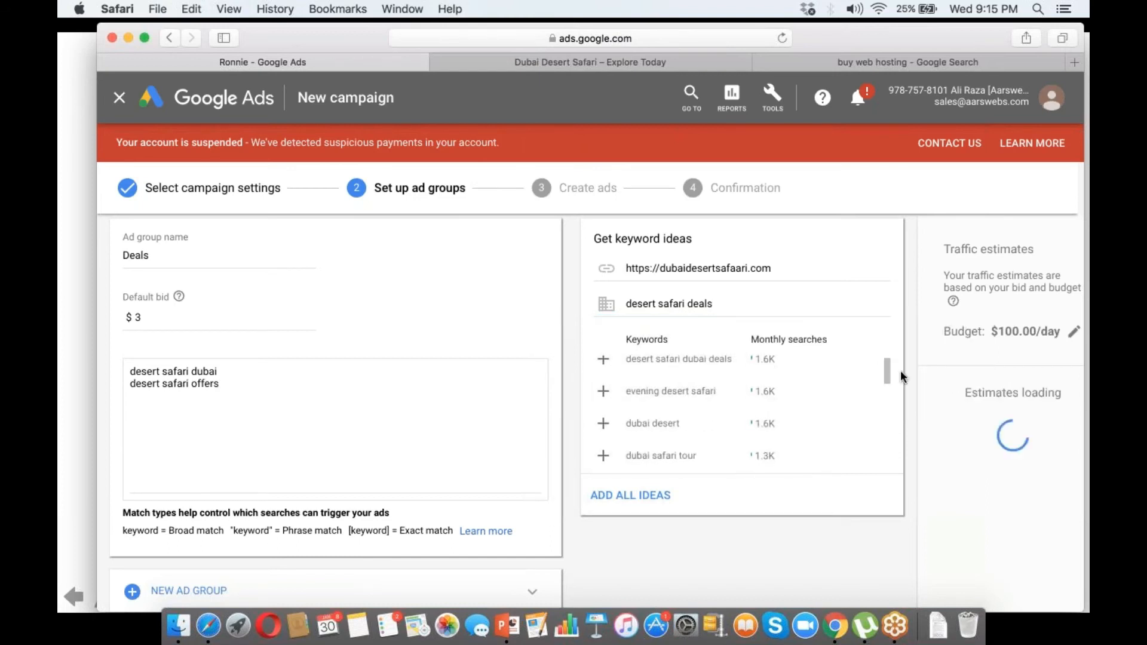
- Add the suggested keywords "desert safari deals dubai" and "desert safari abu dhabi deals" to the ad group
left_click_drag(888, 378, 887, 451)
left_click(709, 408)
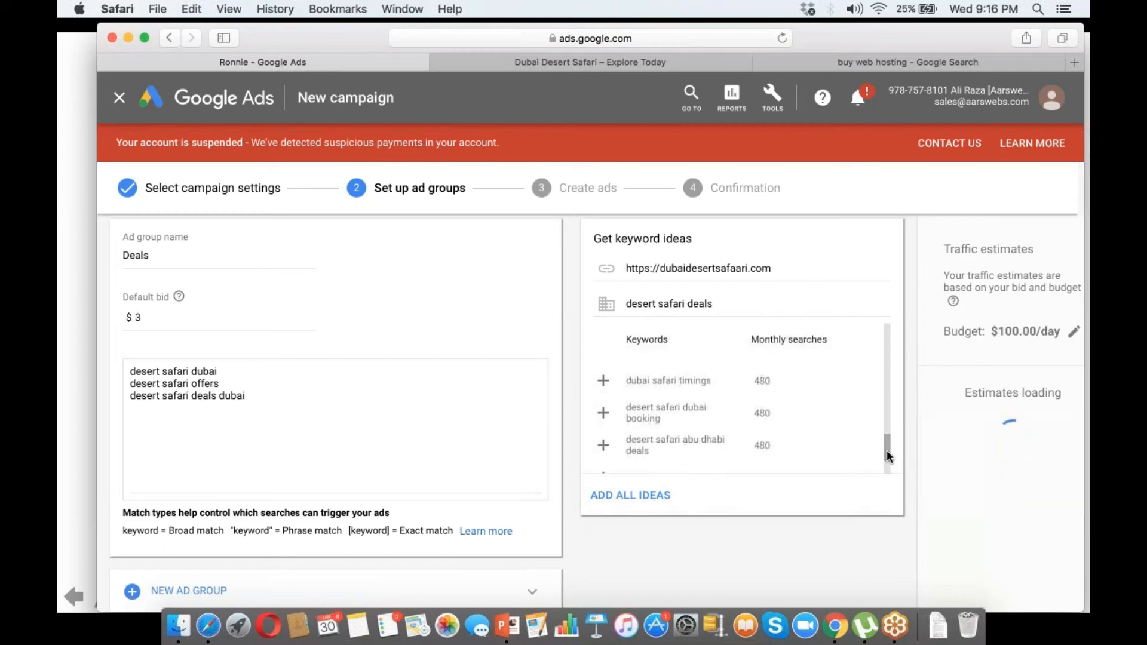
left_click(604, 446)
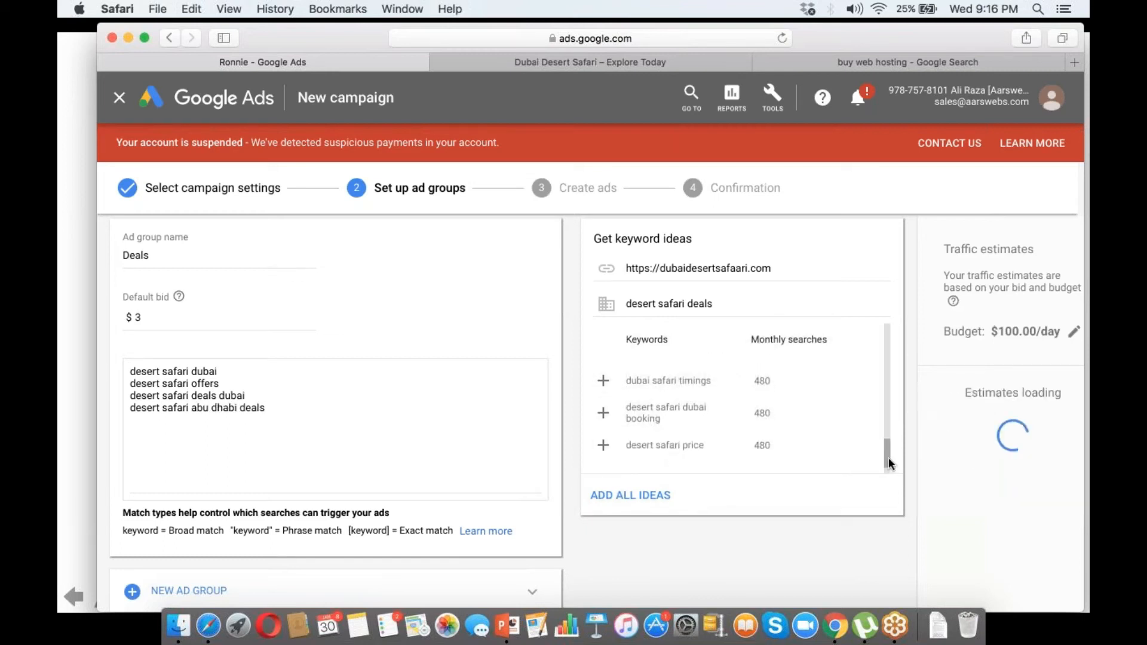
left_click_drag(888, 458, 887, 468)
- Get keyword ideas for "desert safari packages" and add the suggestion "desert safari deals" to the Deals ad group
left_click_drag(792, 305, 690, 307)
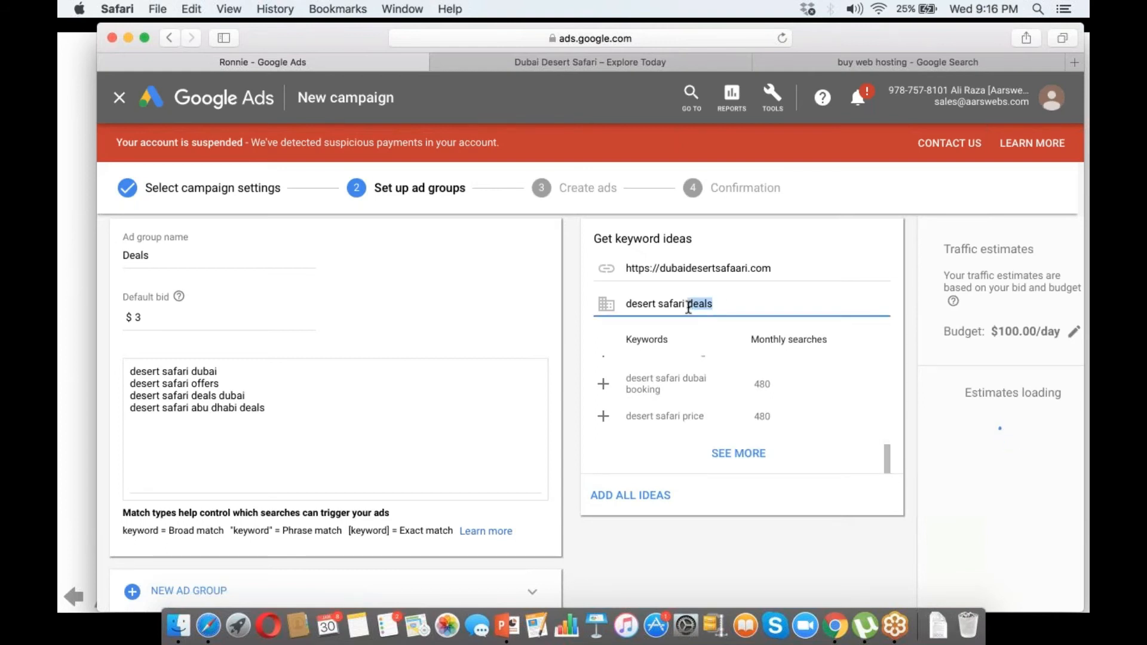
type("packages")
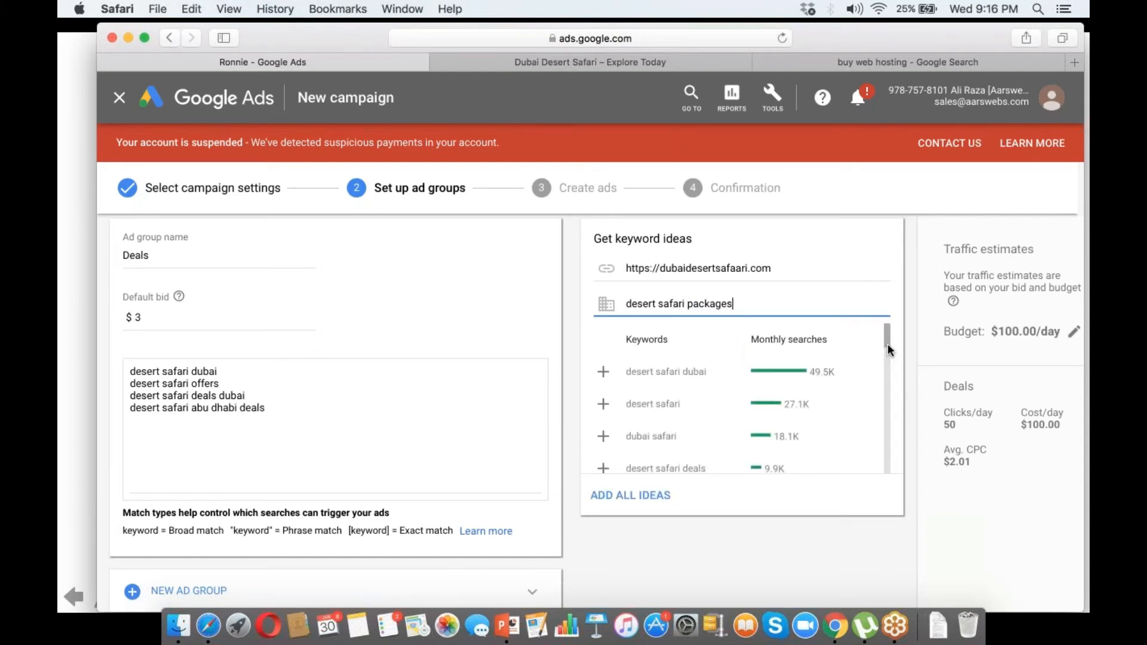
scroll(886, 344, "down", 1)
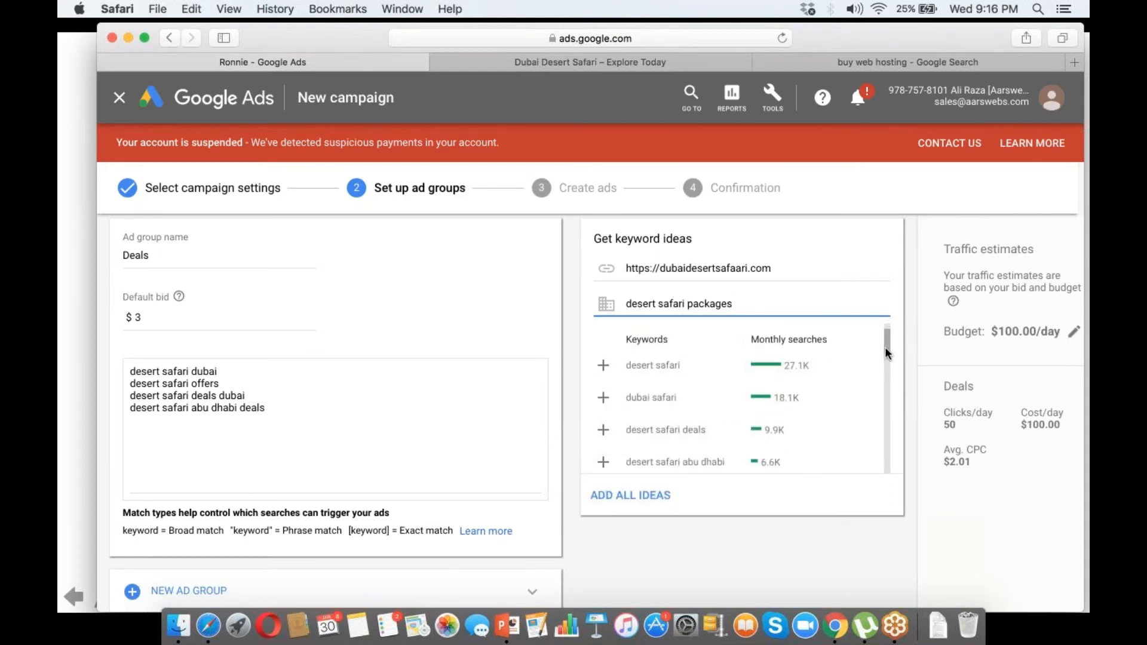
left_click(603, 431)
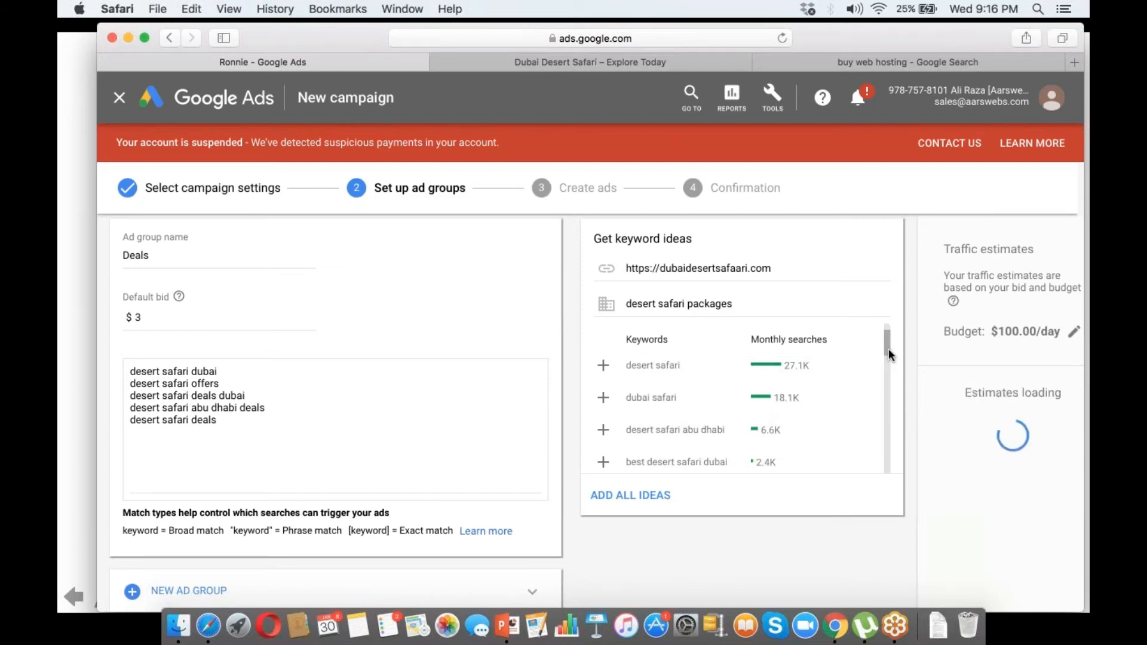
- Add the suggested keyword "desert safari dubai deals" to the Deals ad group and look through the remaining ideas
scroll(884, 352, "down", 1)
scroll(885, 357, "down", 3)
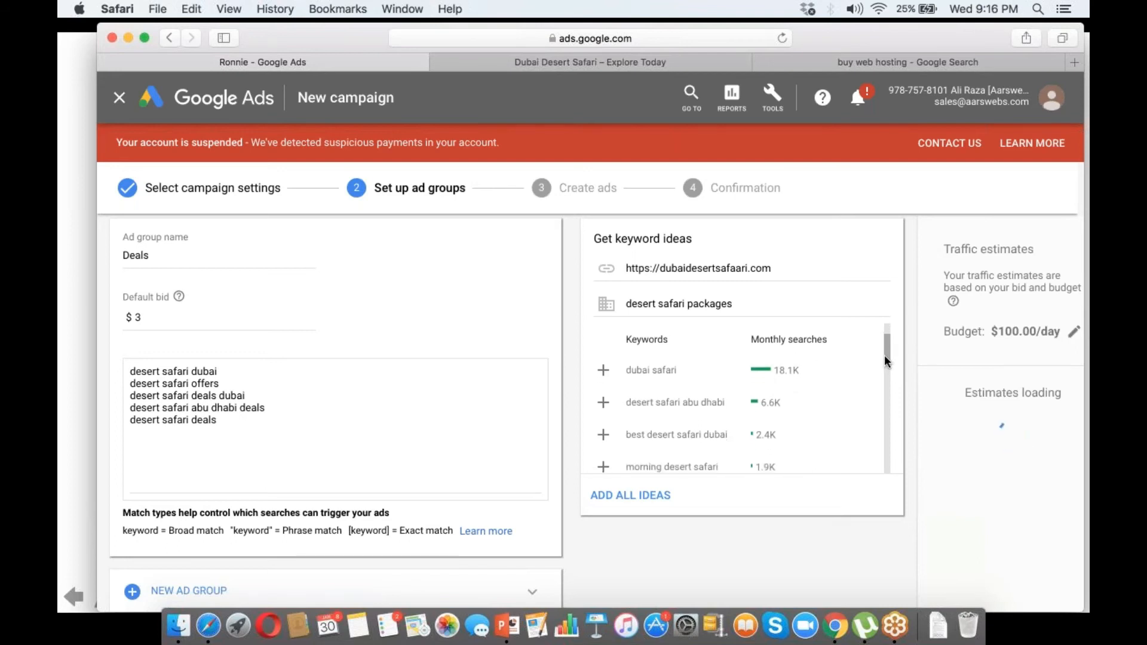
left_click(604, 408)
left_click_drag(890, 366, 883, 450)
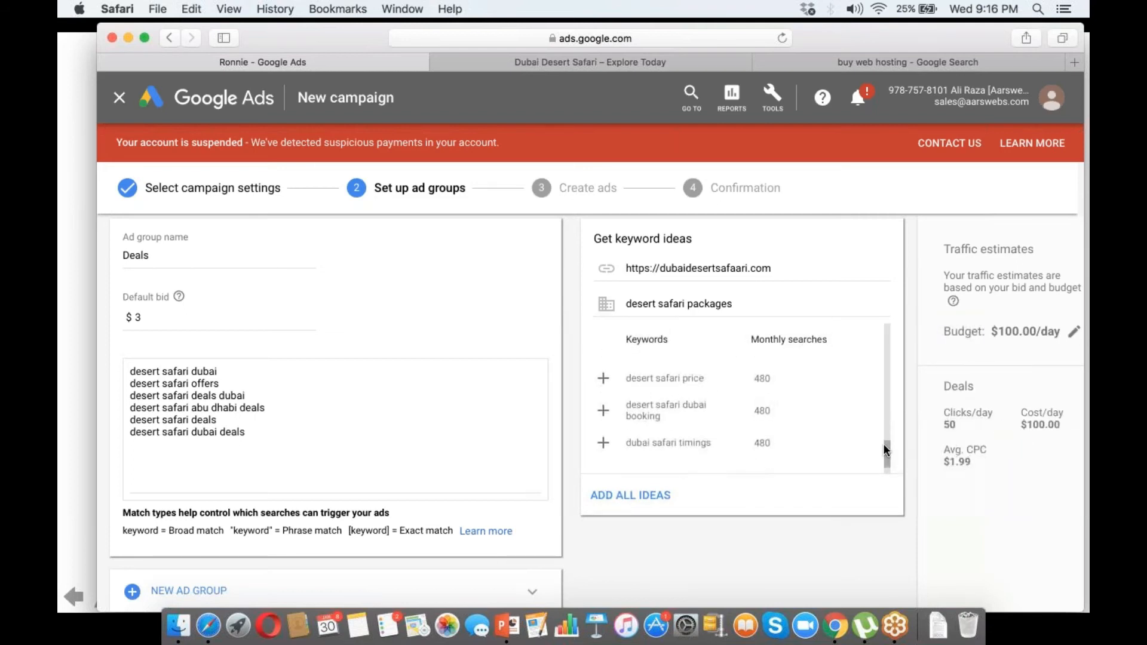
- Get keyword ideas for "desert safari offers" and add the suggestion "desert safari abu dhabi deals" to the Deals ad group
double_click(690, 305)
type("offers")
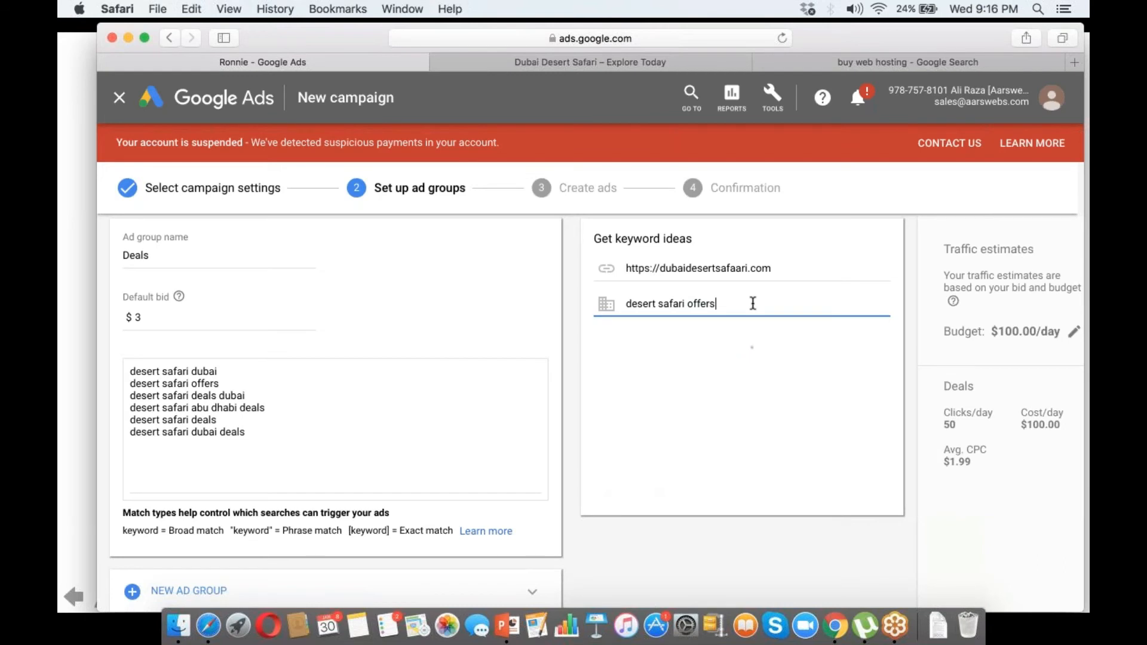
left_click(742, 357)
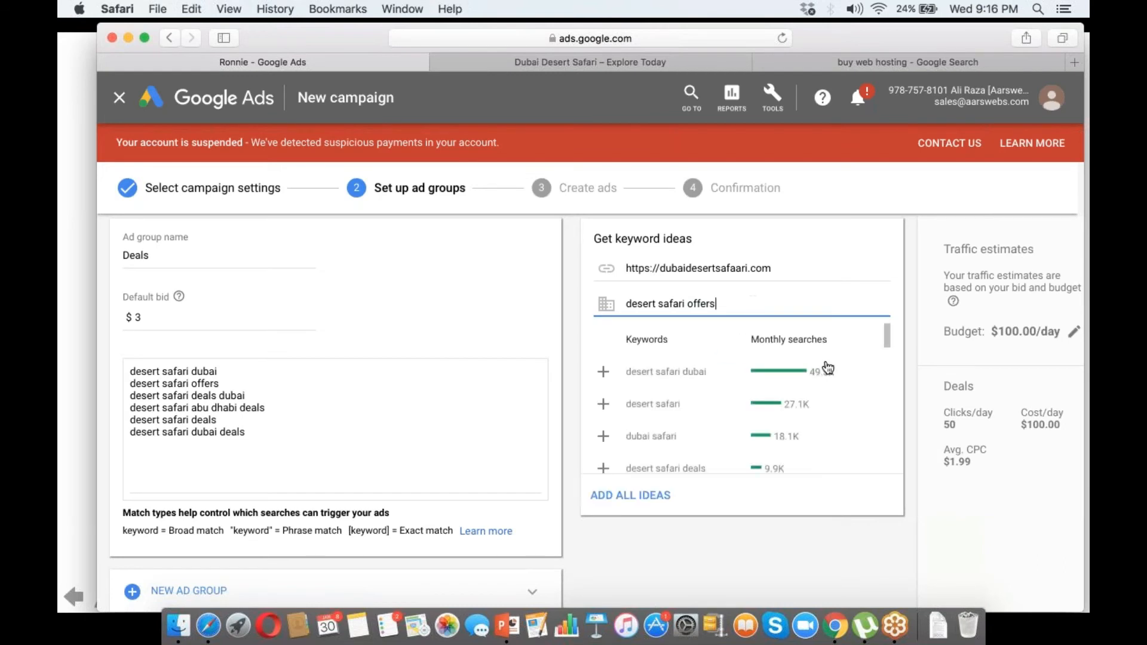
left_click_drag(885, 332, 875, 429)
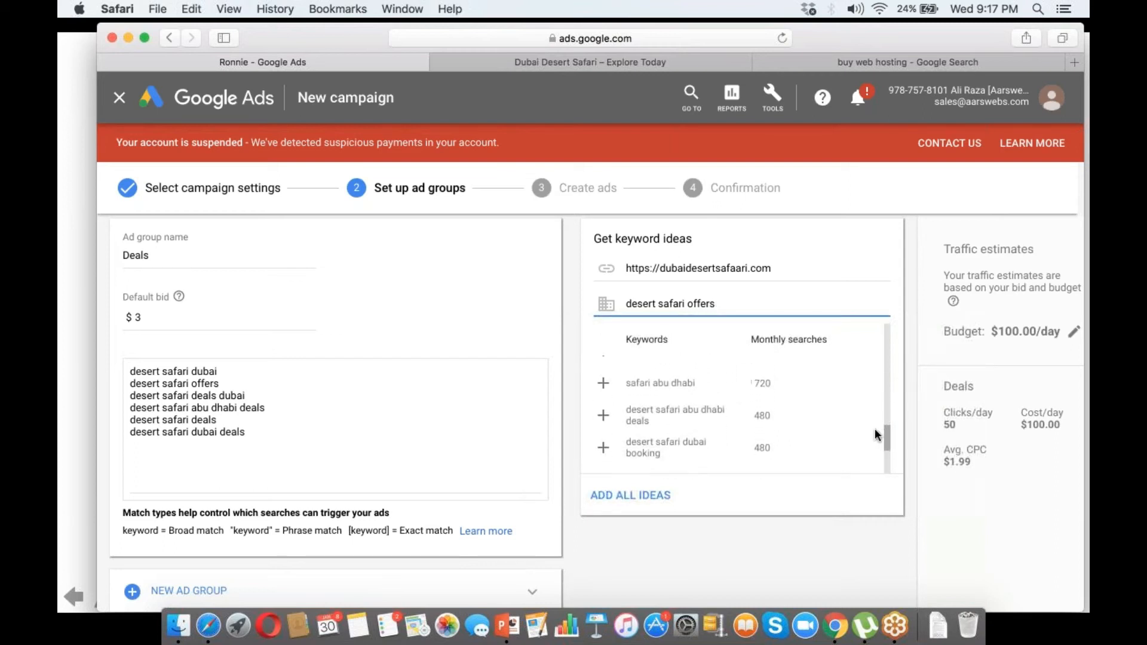
left_click(604, 415)
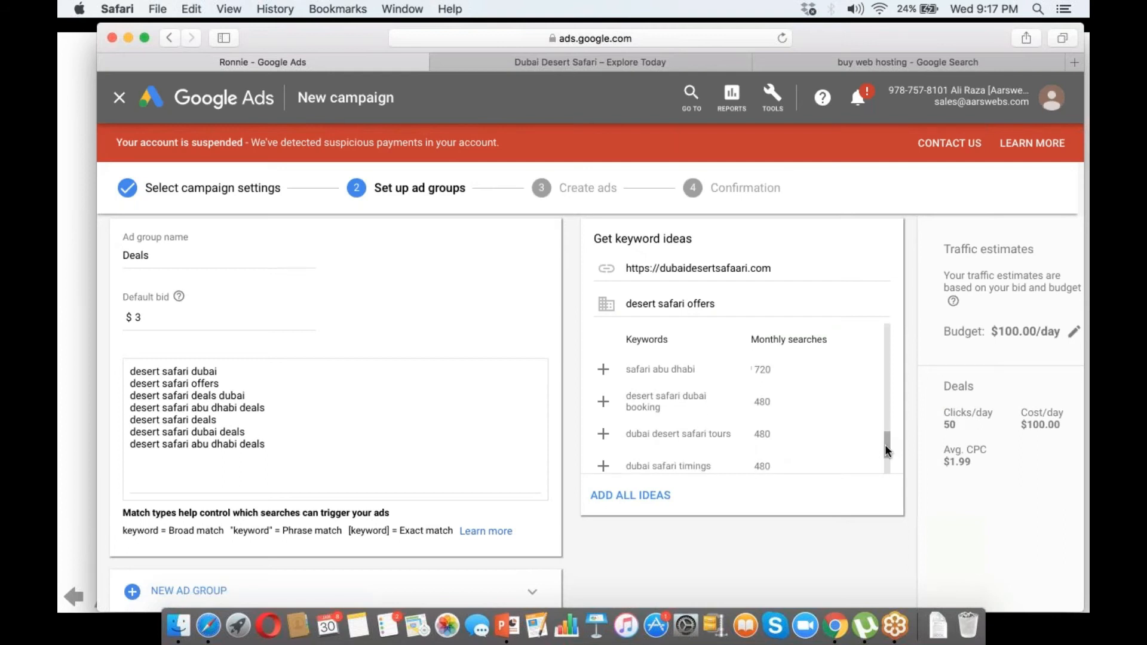
left_click_drag(886, 445, 887, 463)
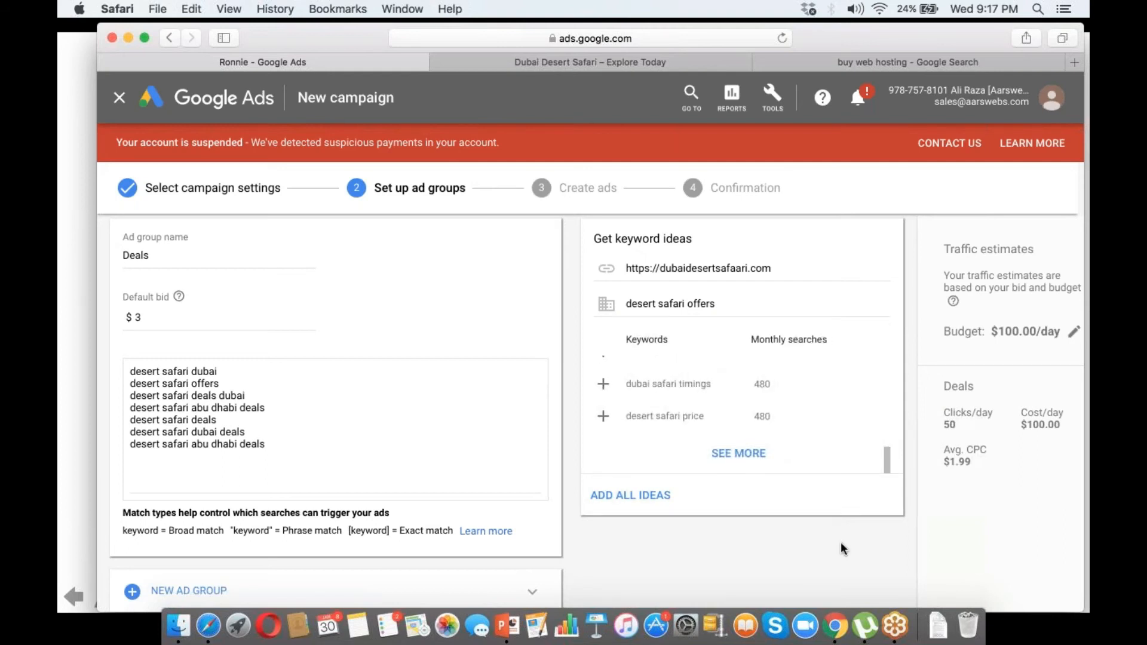
- Create a second ad group below Deals and get keyword ideas for "desert safari" in it
scroll(841, 543, "down", 3)
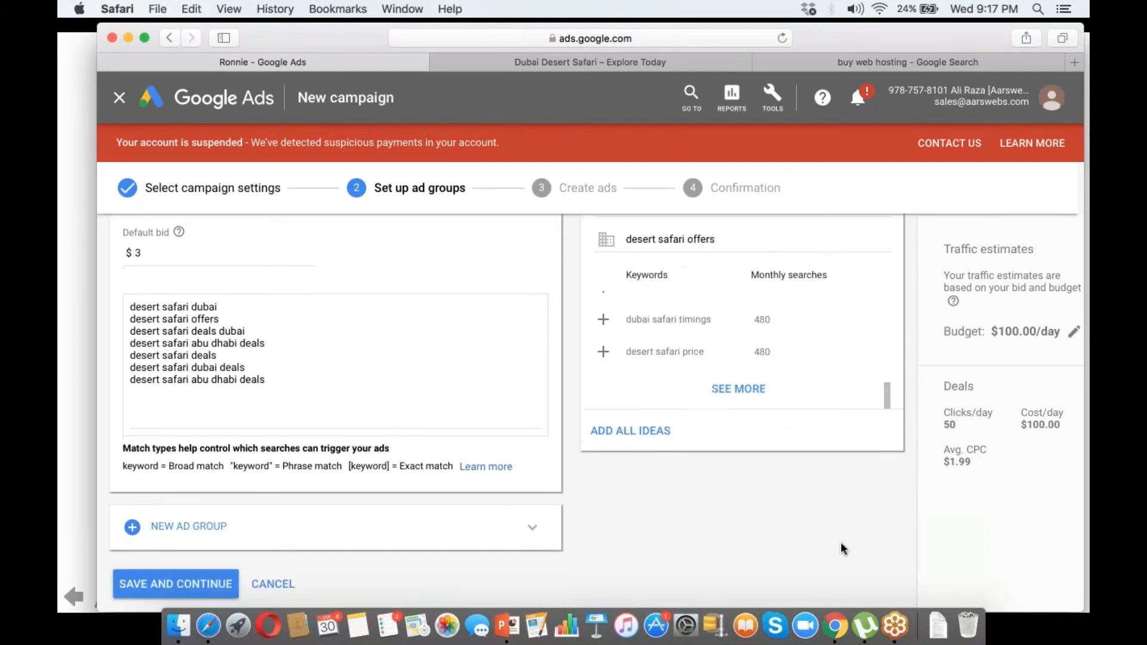
scroll(841, 542, "up", 3)
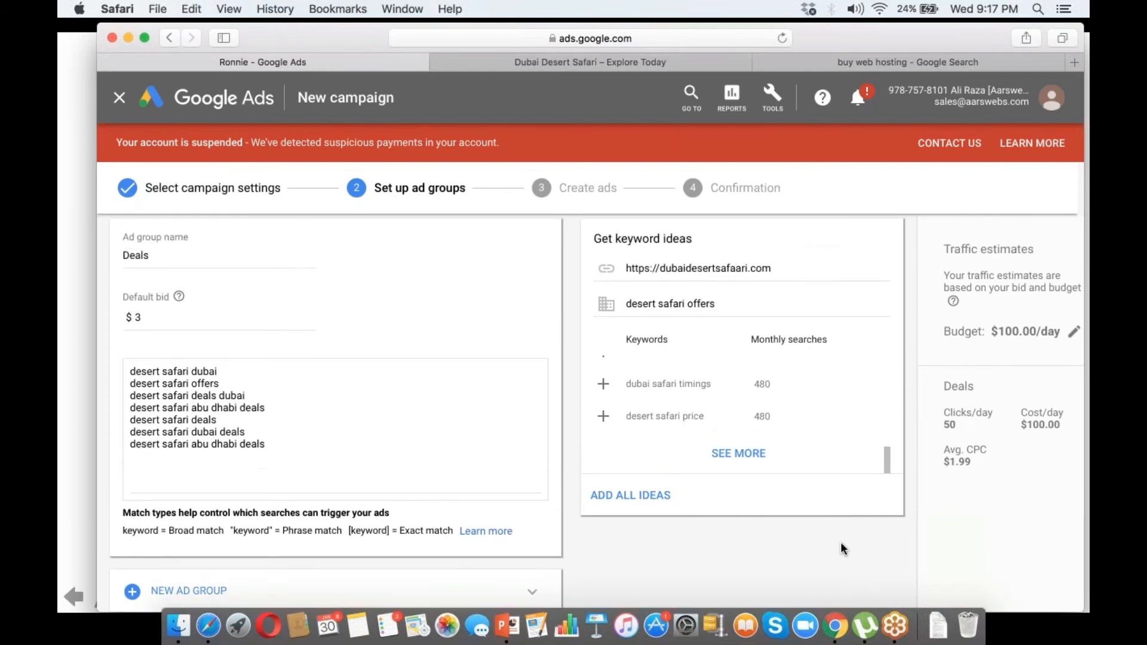
scroll(840, 549, "up", 2)
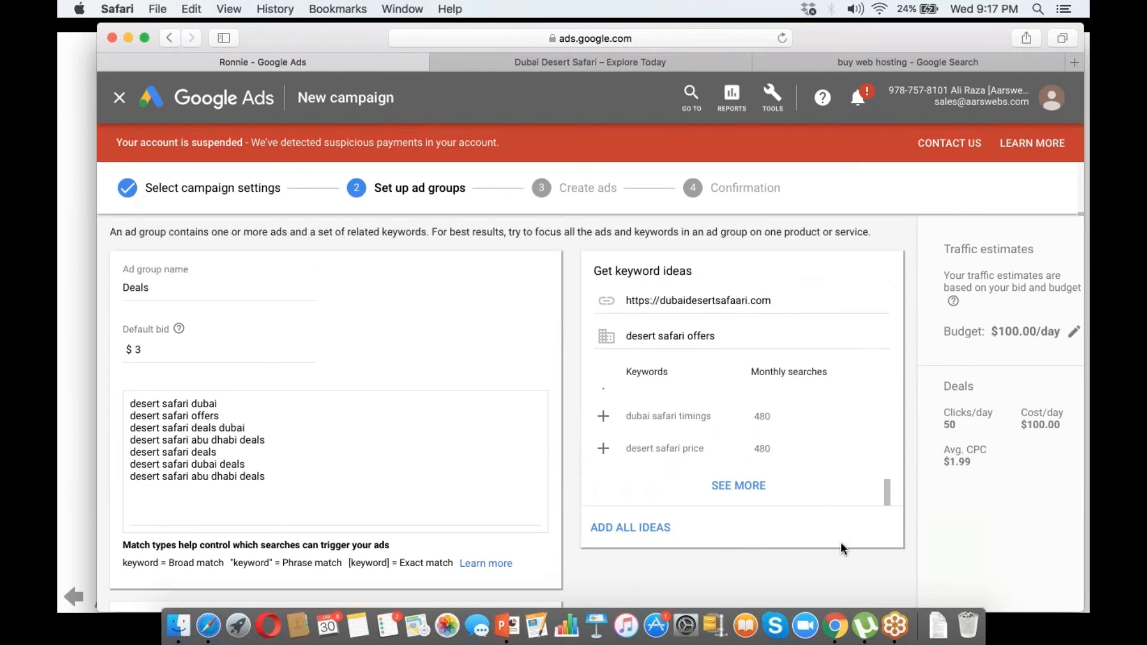
scroll(841, 549, "down", 5)
left_click(149, 554)
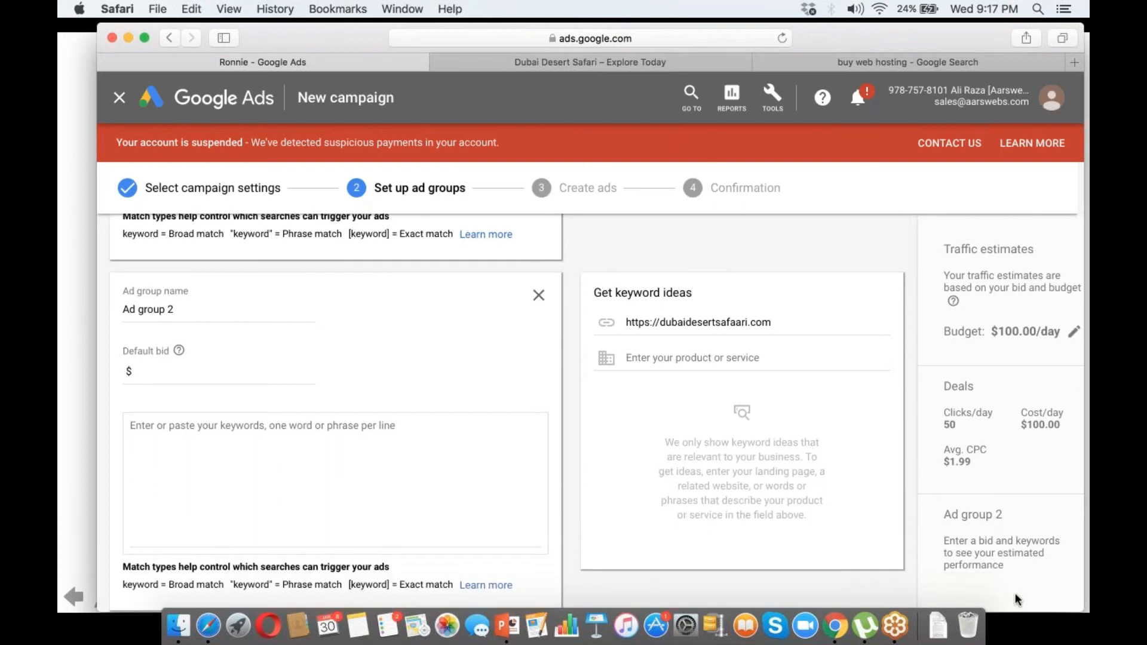
left_click(762, 352)
type("deser")
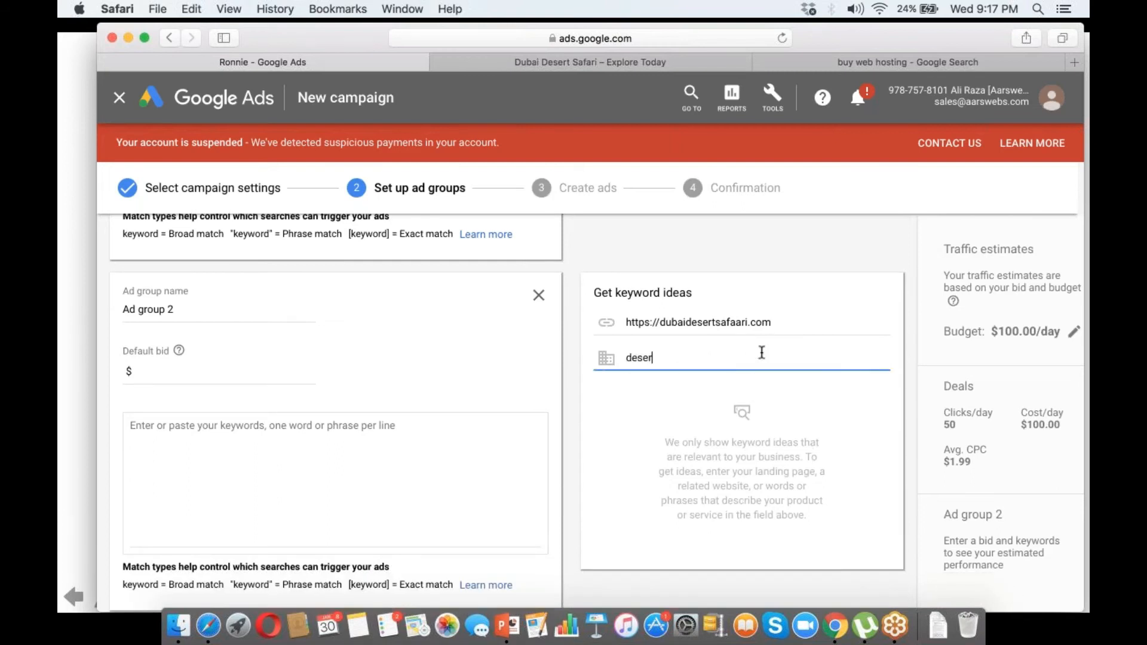
type("t safari")
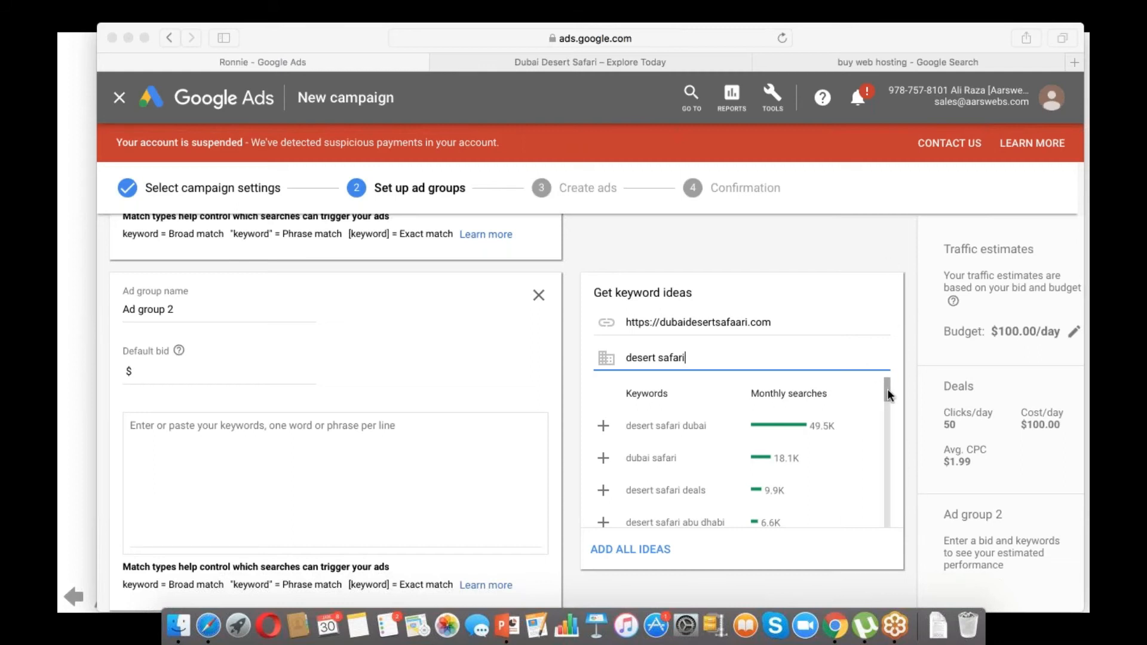
- Add the suggested keyword "best desert safari dubai" to the second ad group
mouse_move(888, 390)
left_mouse_down()
mouse_move(891, 378)
mouse_move(885, 410)
left_mouse_up()
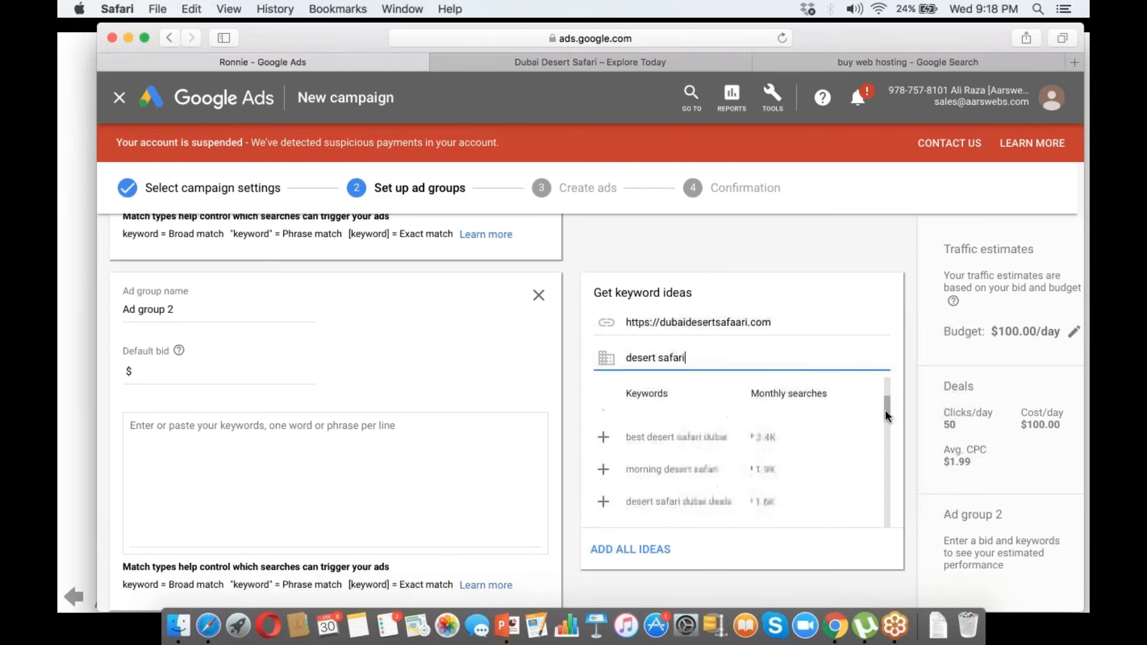
scroll(884, 410, "down", 1)
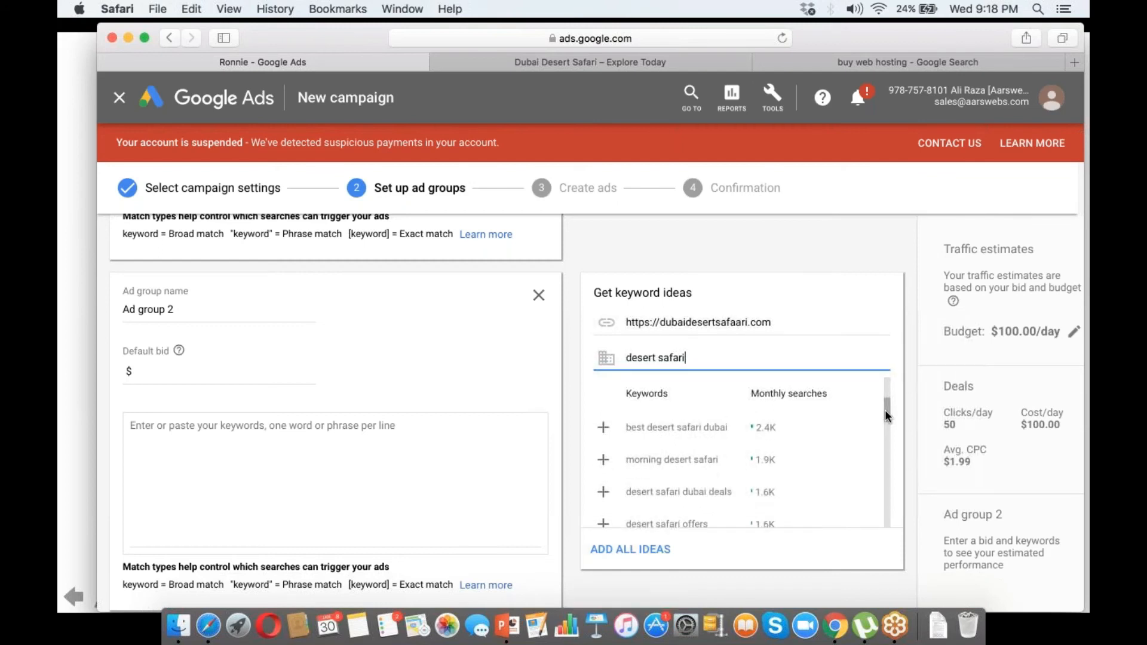
left_click_drag(885, 411, 884, 404)
left_click(605, 454)
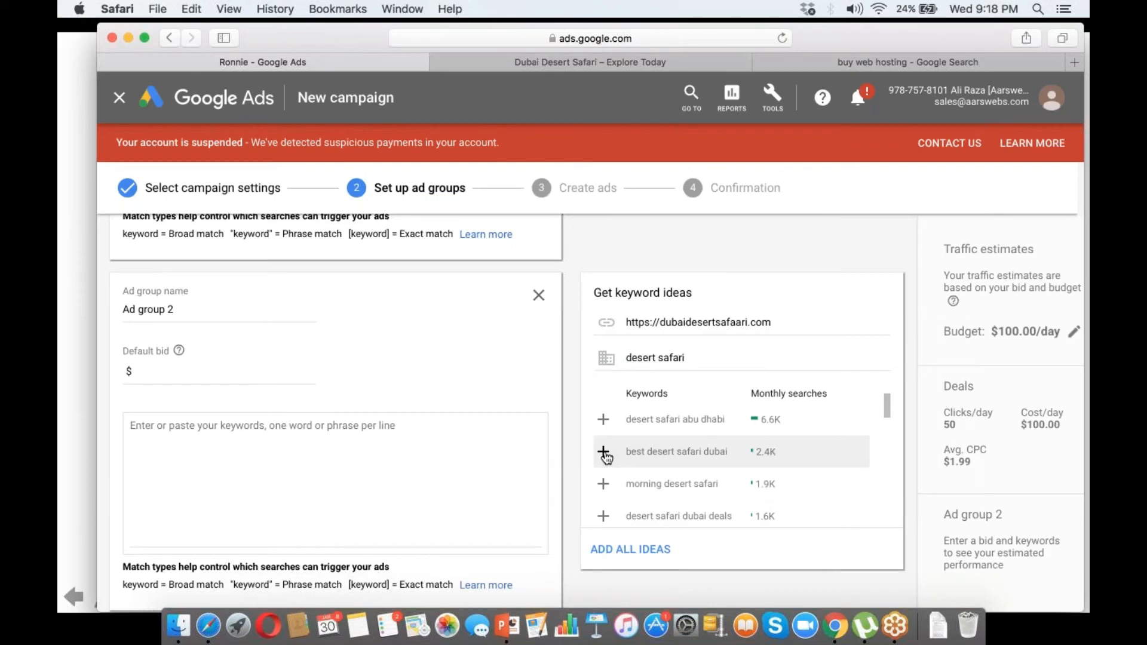
left_click(605, 454)
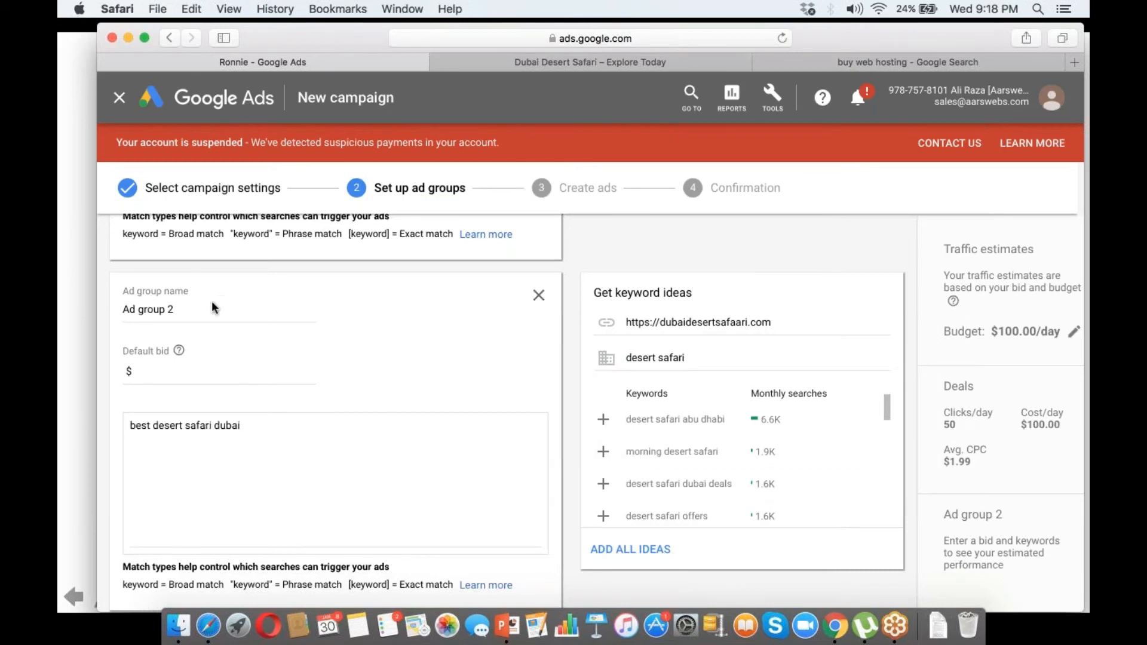
- Rename the second ad group to "best desert safari", copying the words from its keyword
left_click_drag(126, 425, 210, 422)
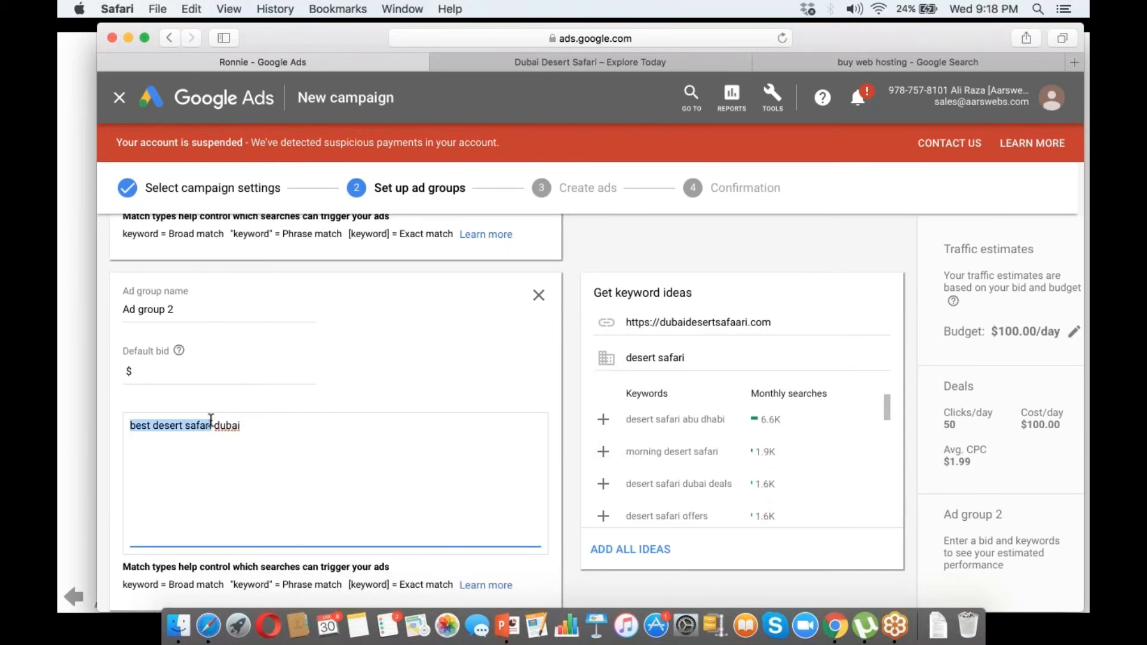
key("super+c")
left_click(234, 308)
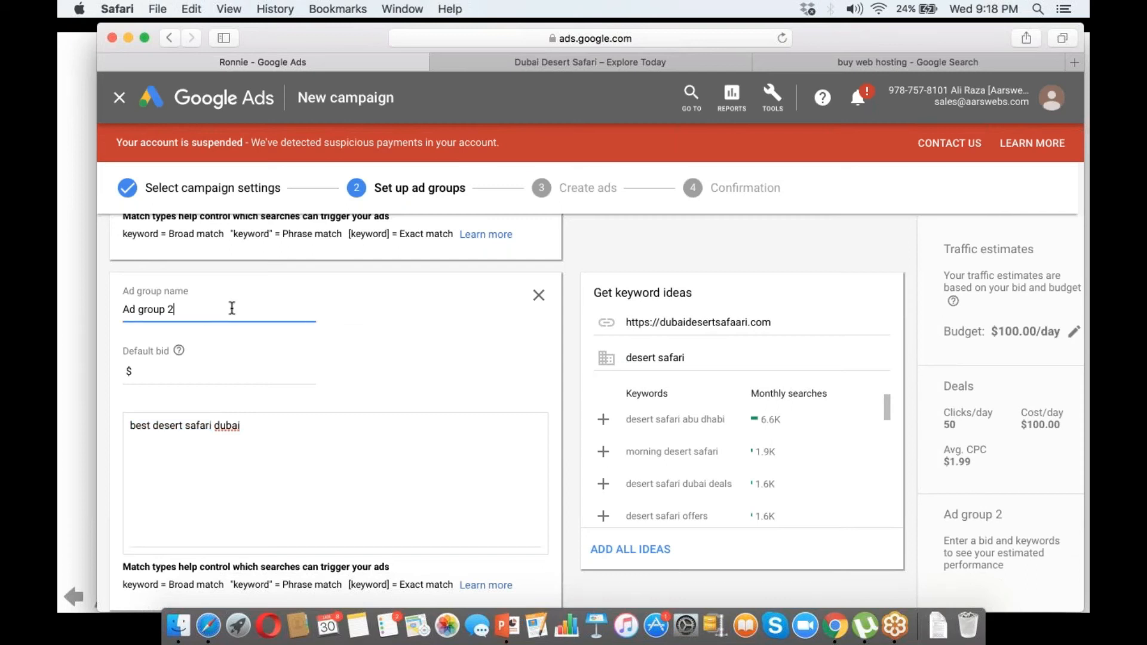
key("super+a")
key("super+v")
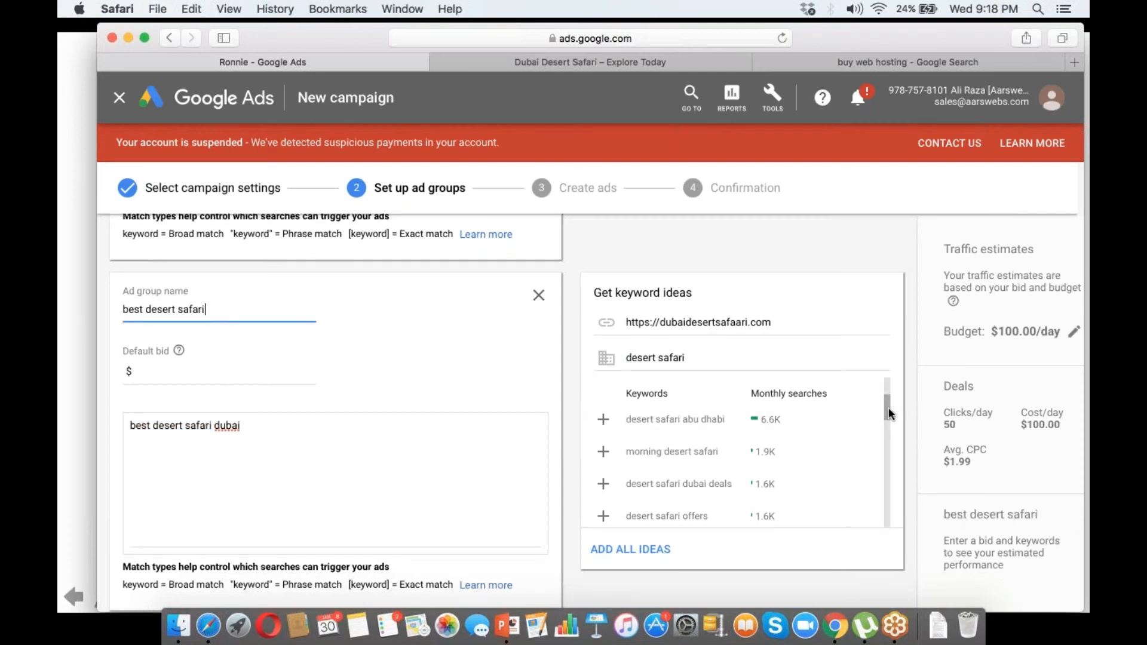
- Look through the remaining ideas for the second ad group and get new keyword ideas for "best desert safari"
scroll(888, 410, "down", 1)
scroll(889, 416, "down", 3)
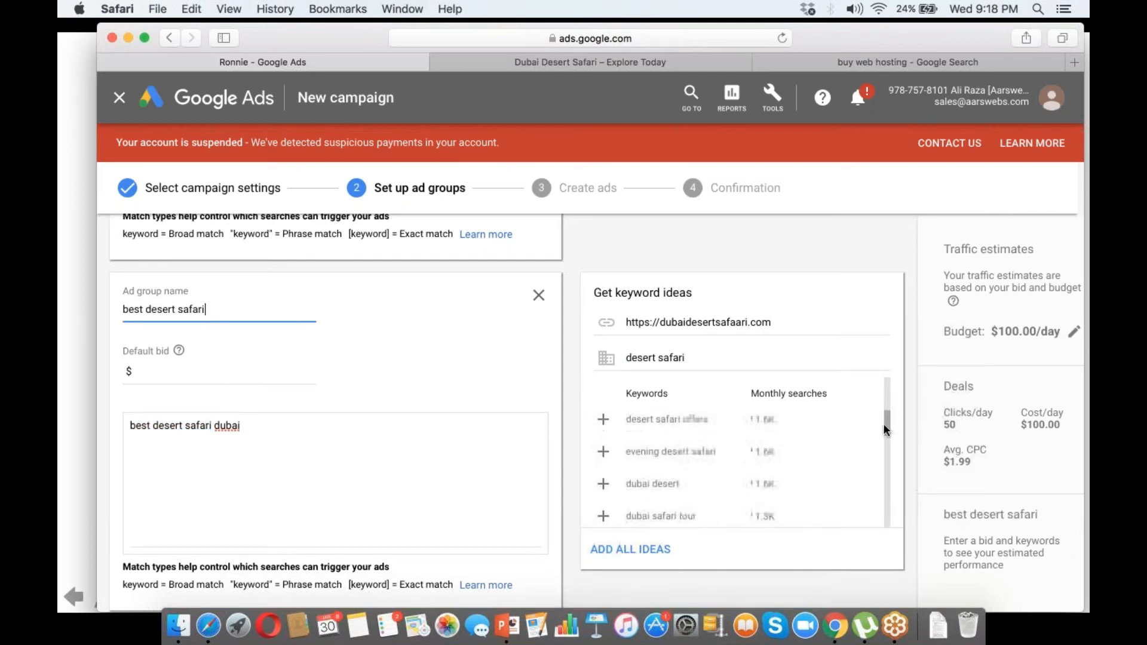
left_click_drag(883, 428, 877, 499)
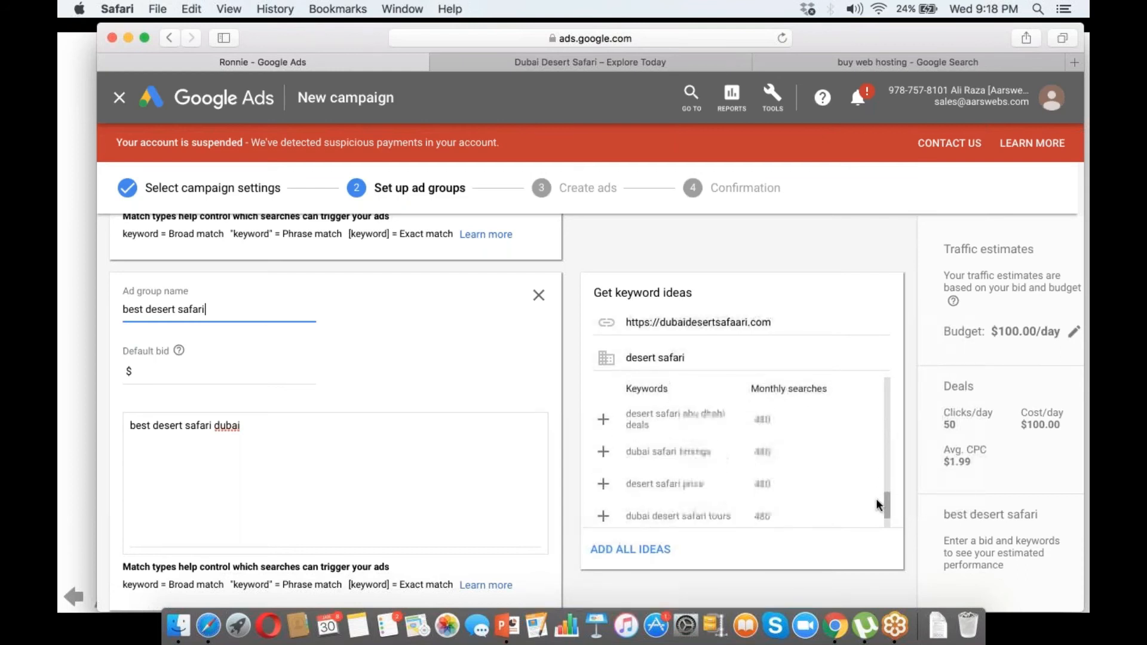
left_click(743, 355)
key("BackSpace")
key("super+a")
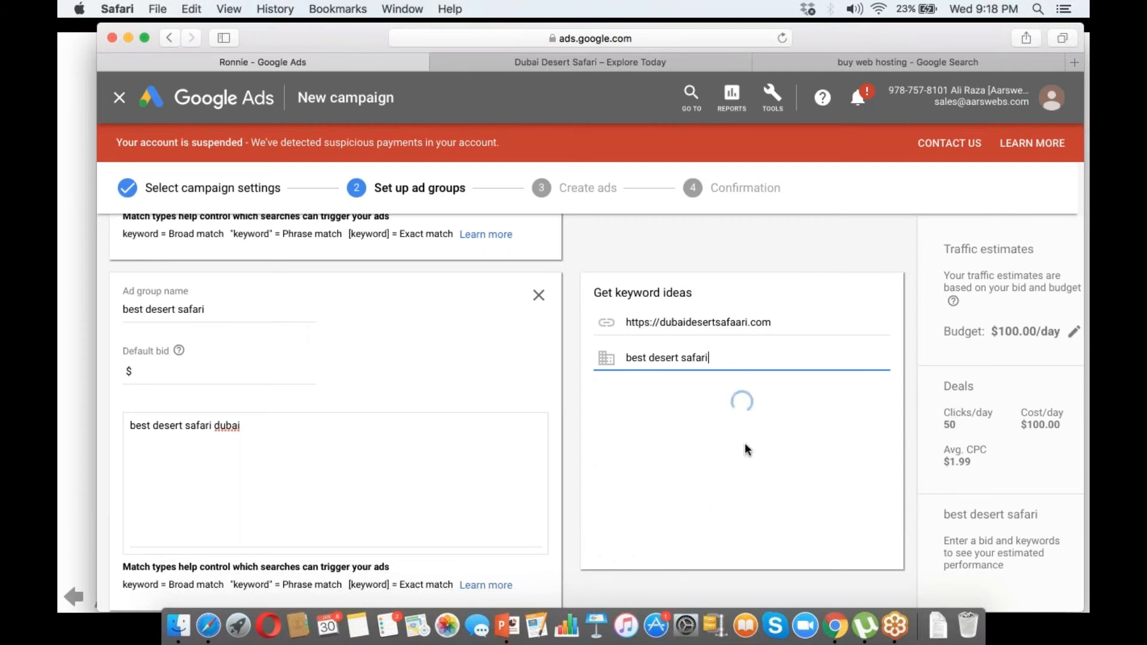
- Set the default bid of the "best desert safari" ad group to $1.5
left_click(232, 371)
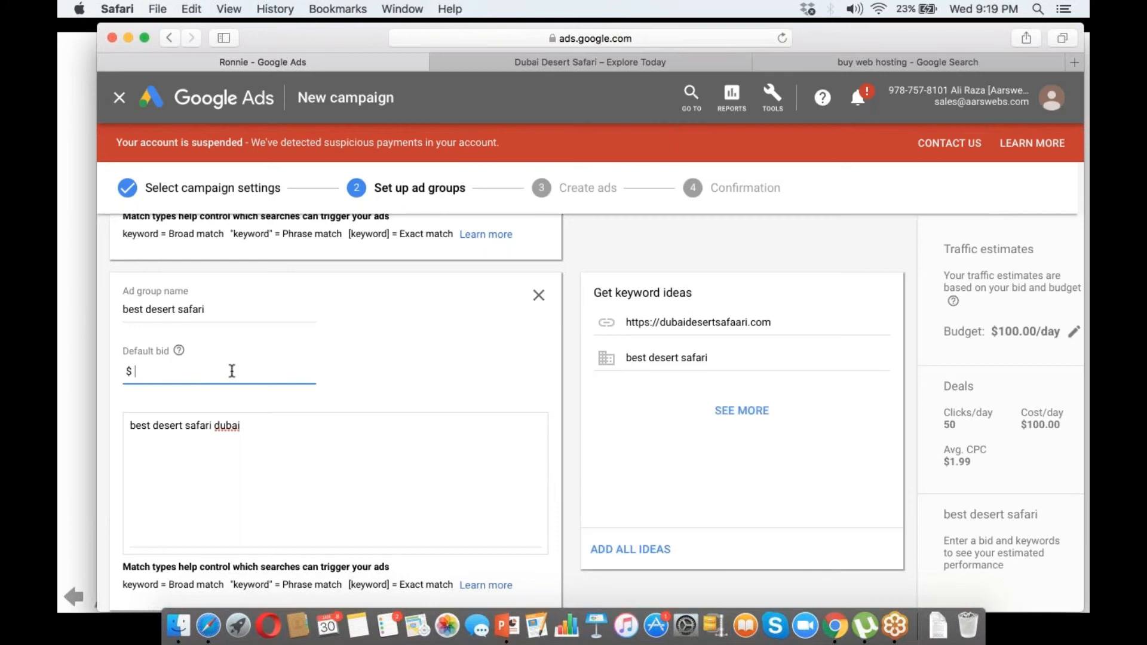
type("1.")
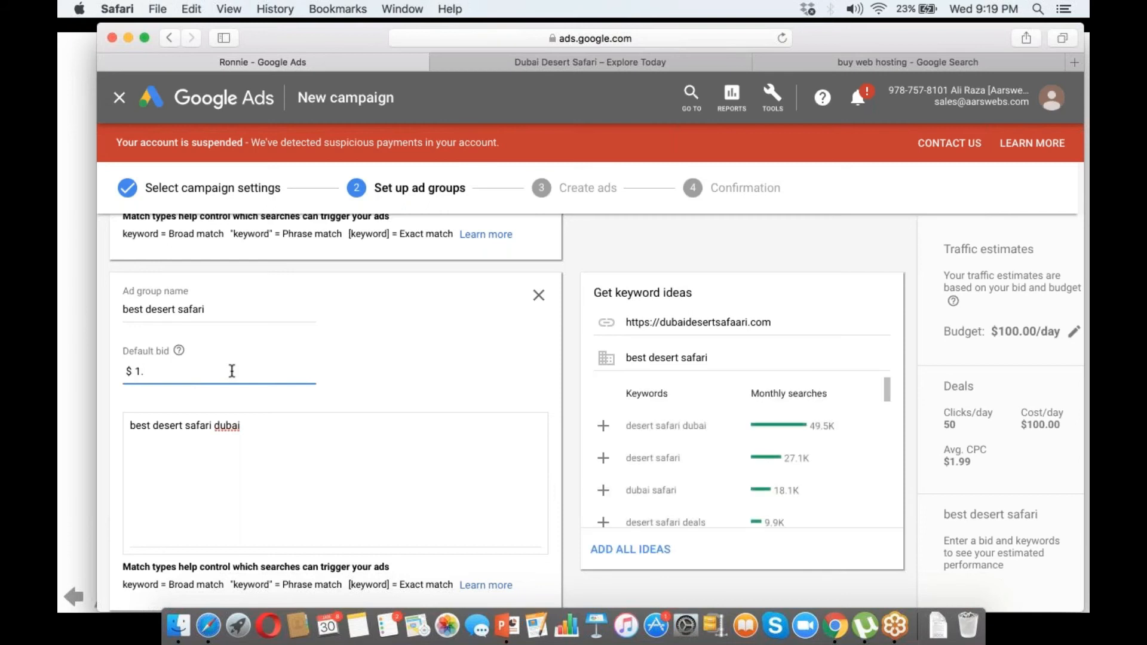
type("5")
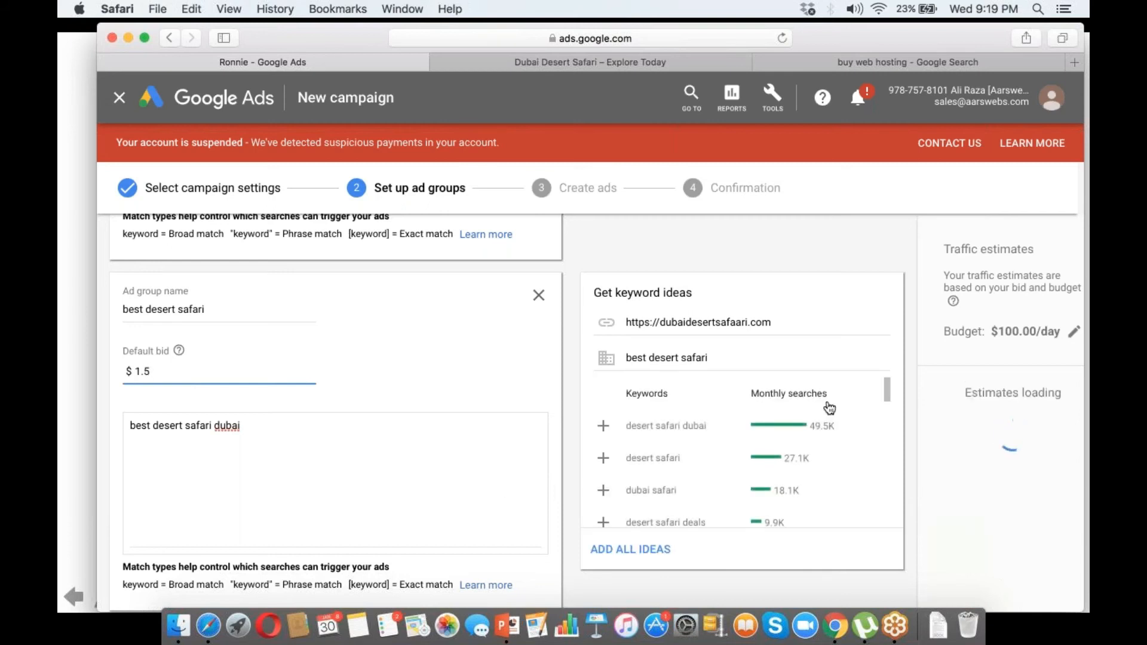
- Add the suggestion "best desert safari dubai" from the new ideas to the second ad group and look through the remaining suggestions
left_click_drag(887, 389, 886, 399)
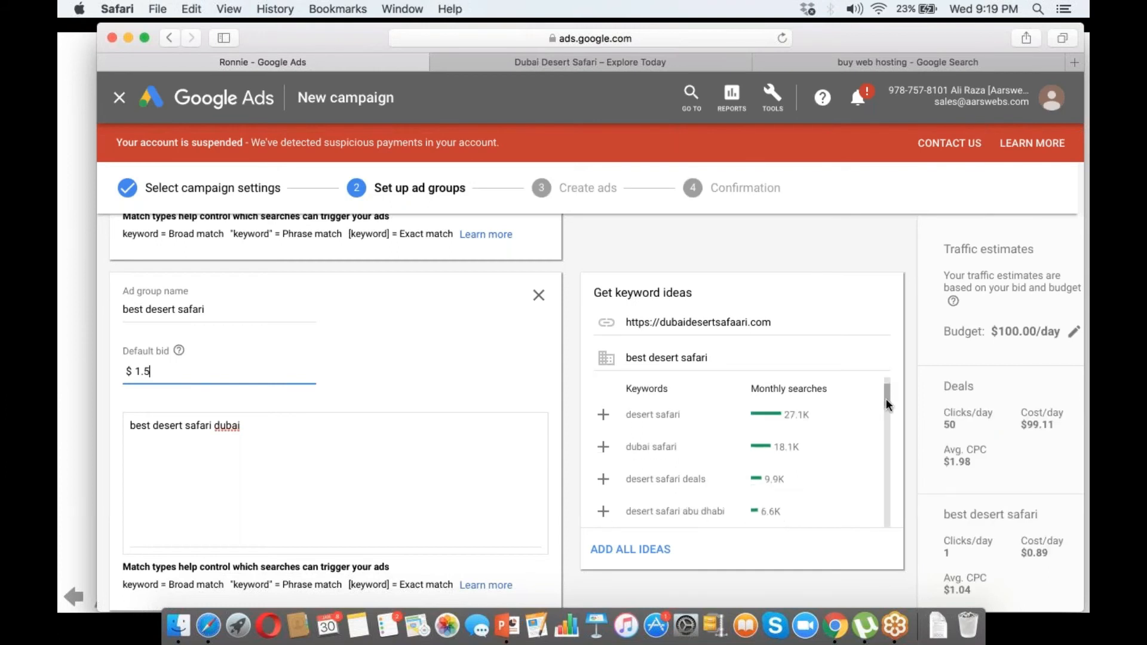
scroll(887, 400, "down", 2)
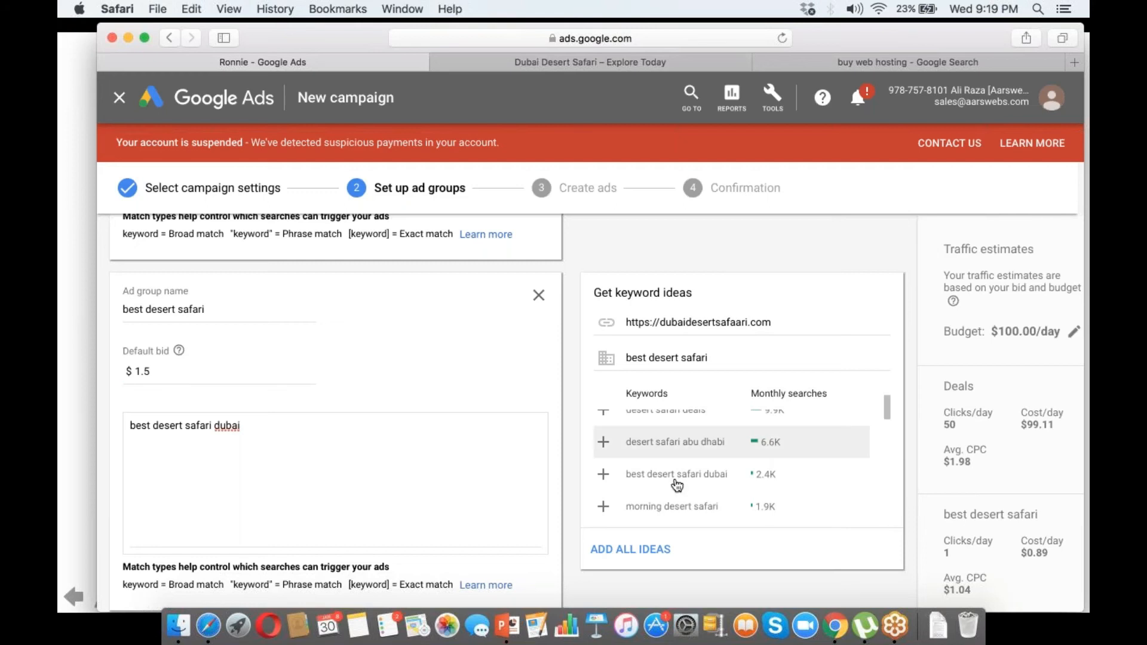
left_click(605, 474)
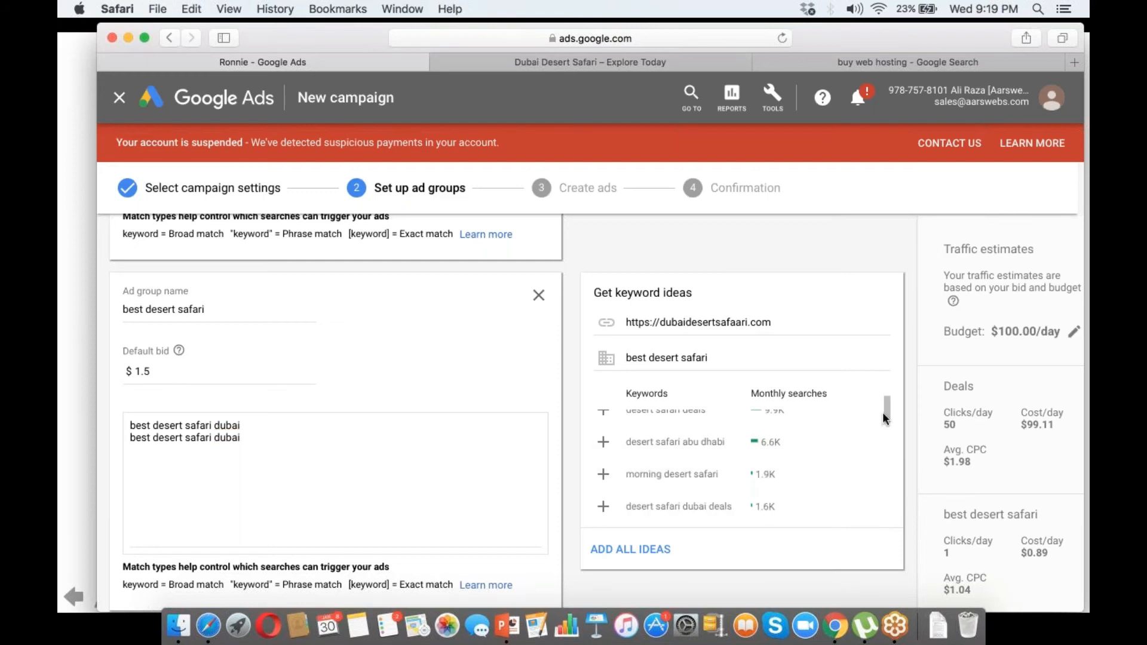
left_click_drag(885, 417, 886, 431)
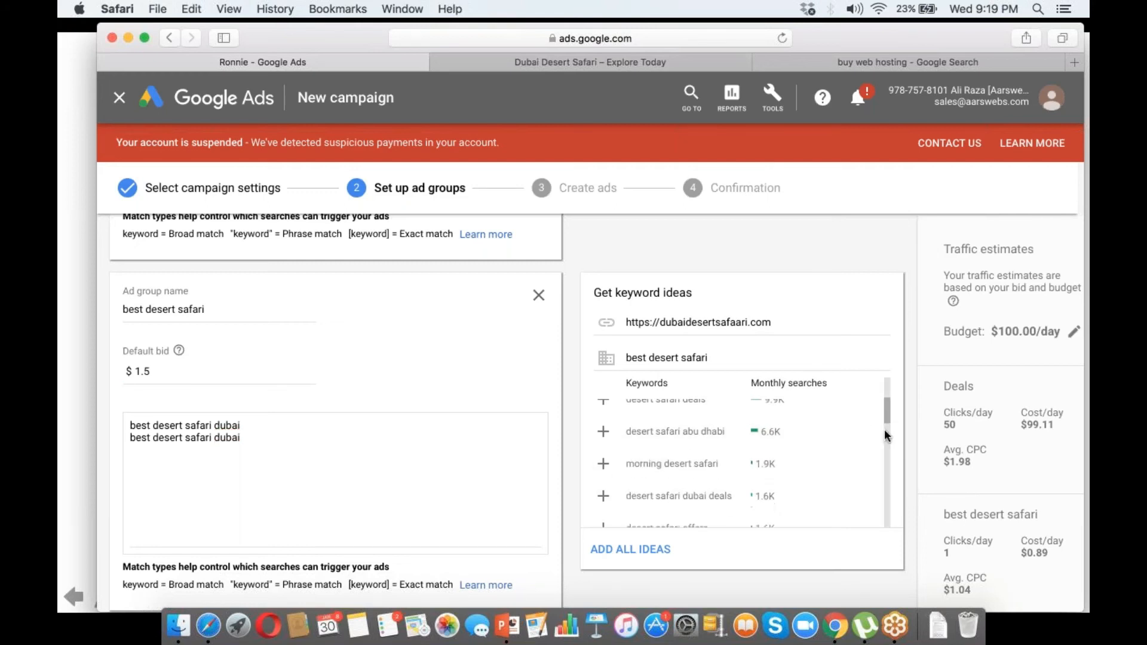
scroll(884, 429, "down", 4)
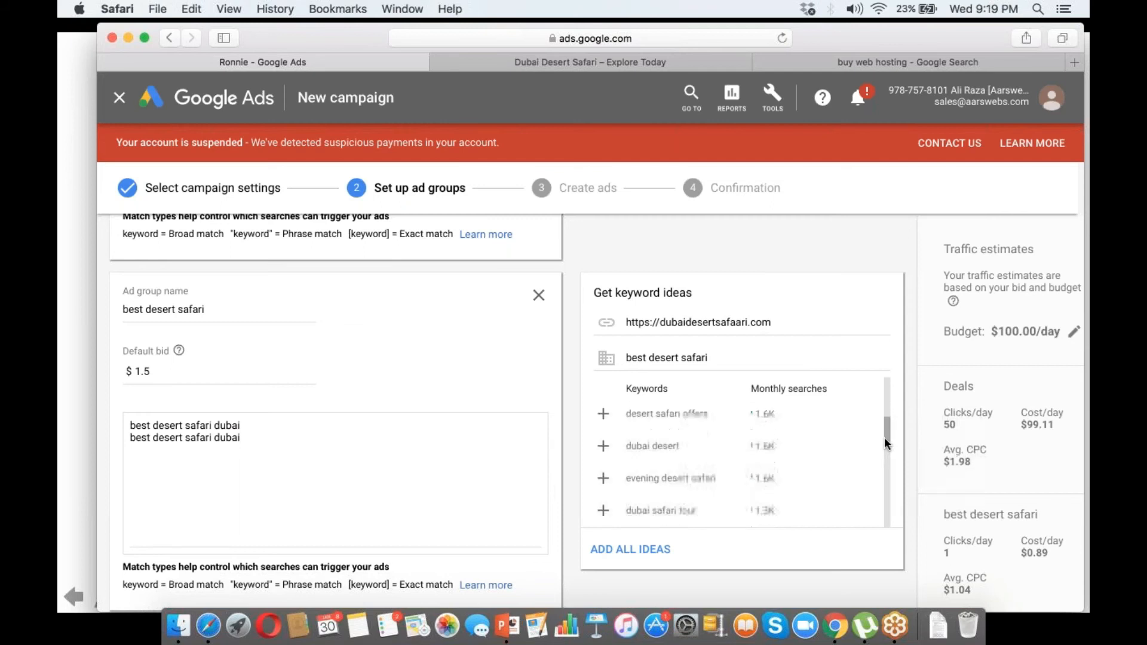
- Add a third ad group named "Cheap desert safari" with a default bid of $2
scroll(885, 439, "down", 2)
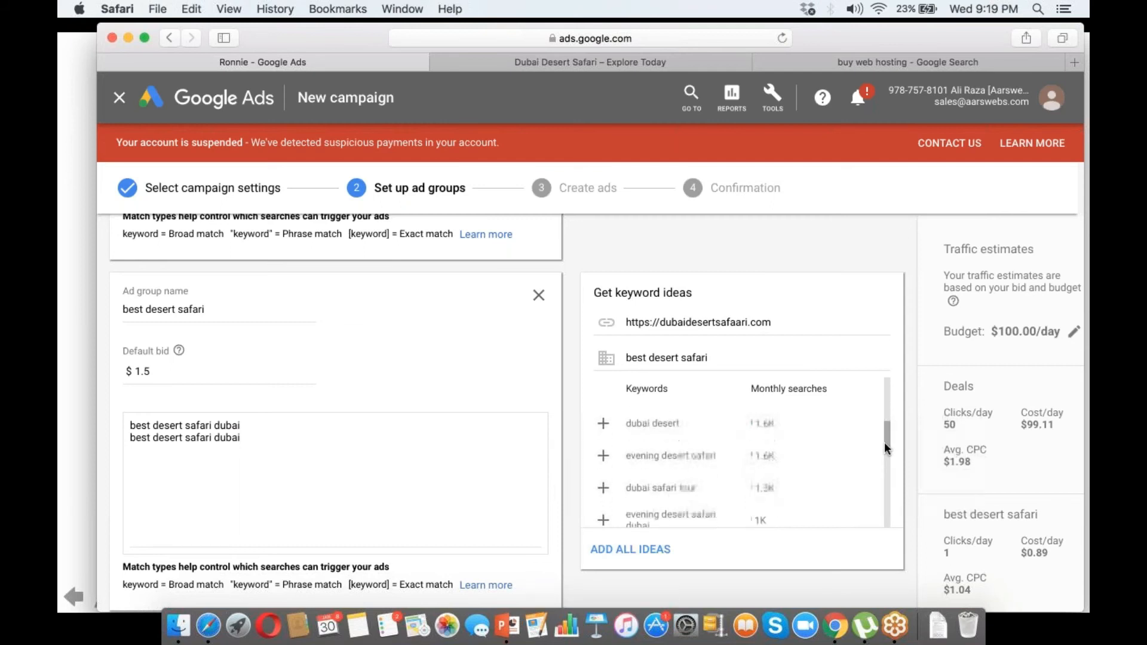
left_click_drag(885, 445, 885, 466)
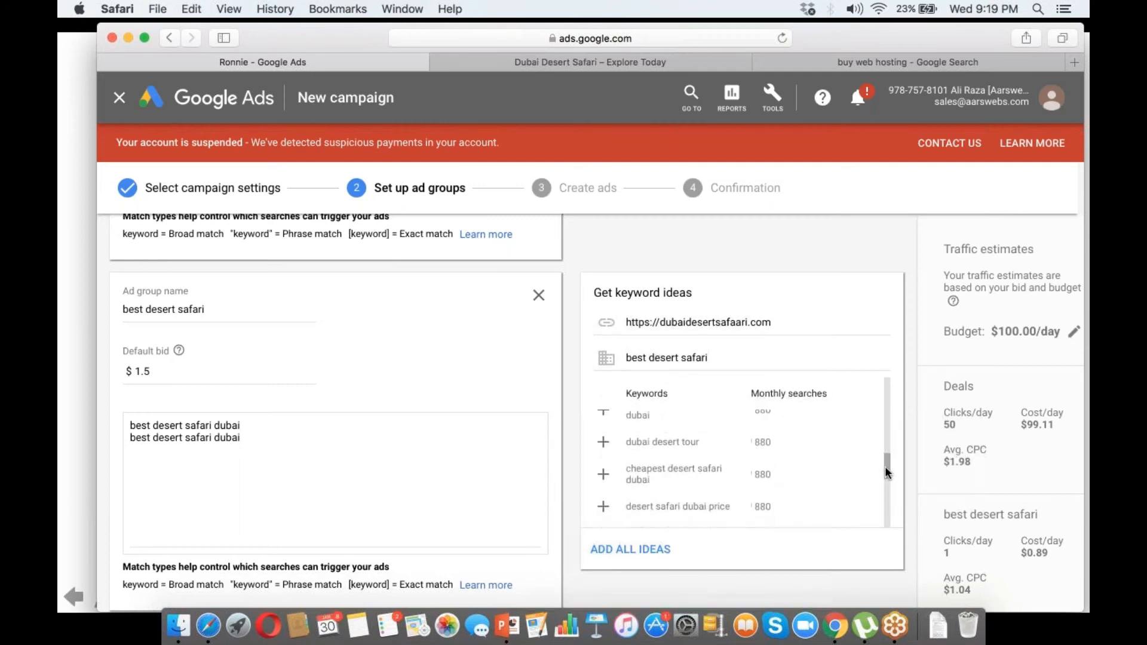
scroll(711, 256, "down", 1)
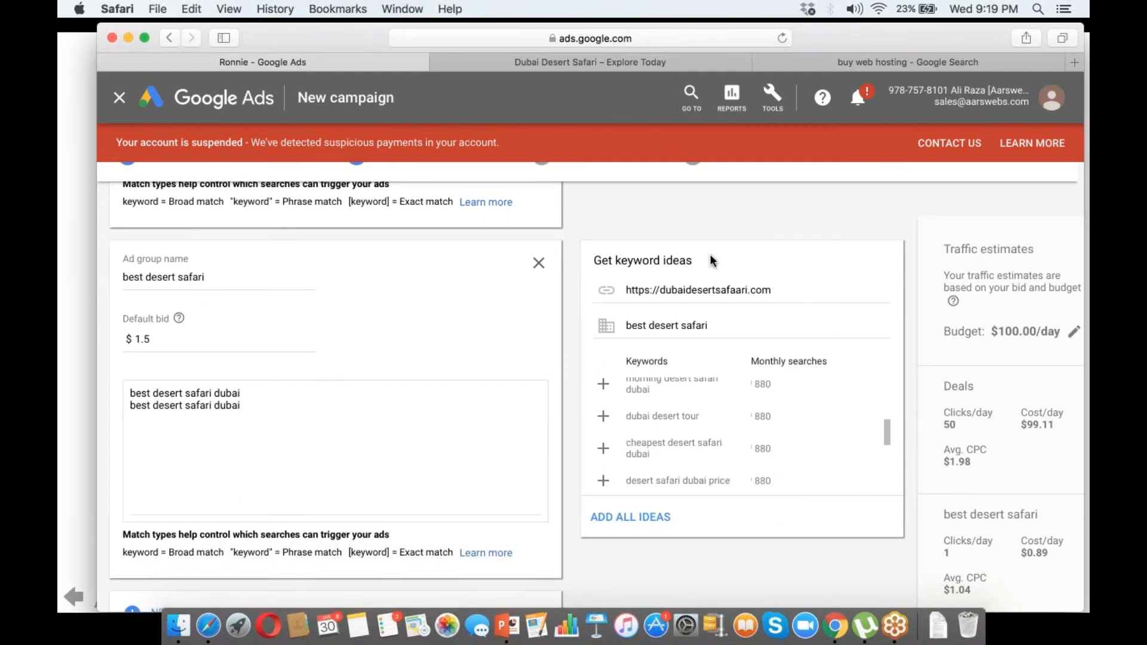
scroll(710, 253, "down", 4)
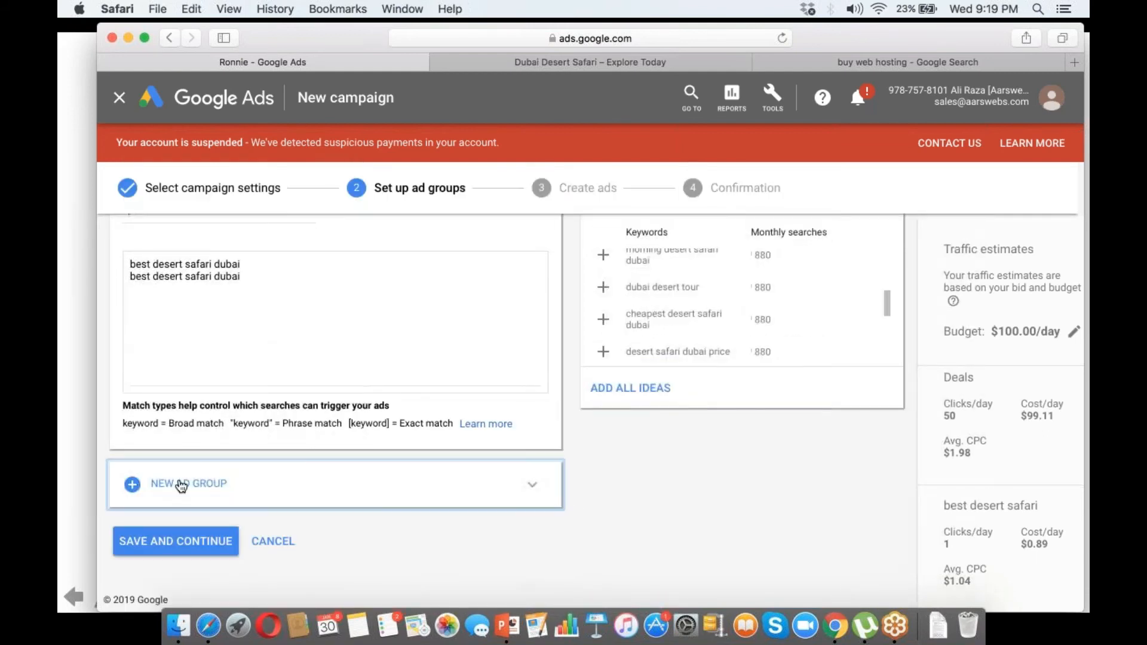
left_click(181, 484)
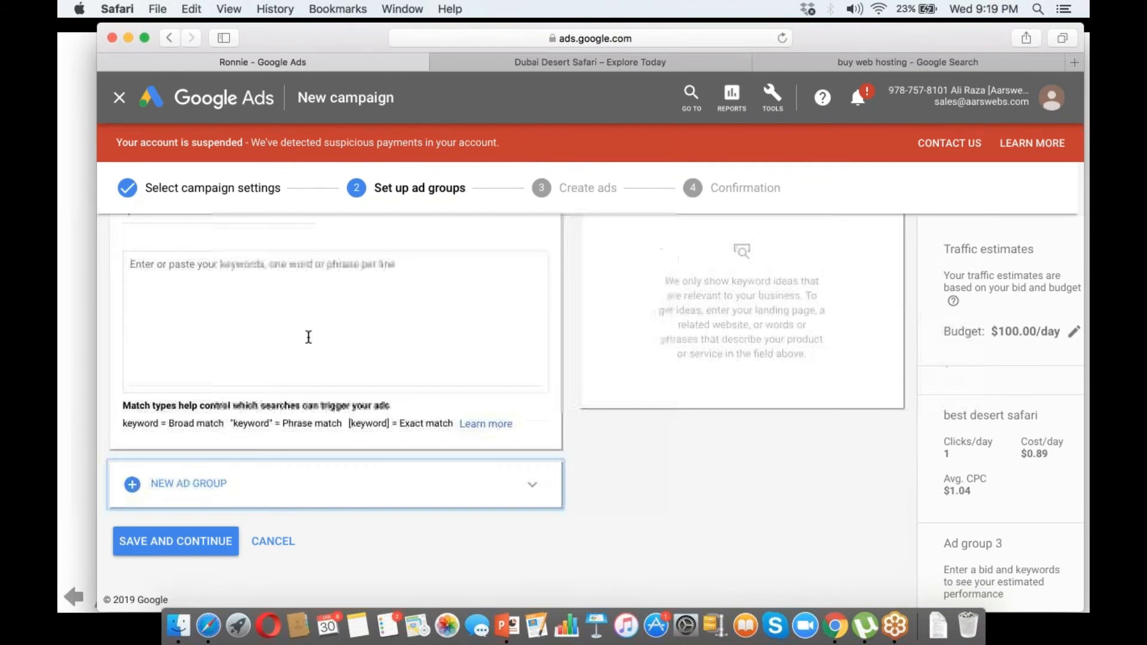
type("Che")
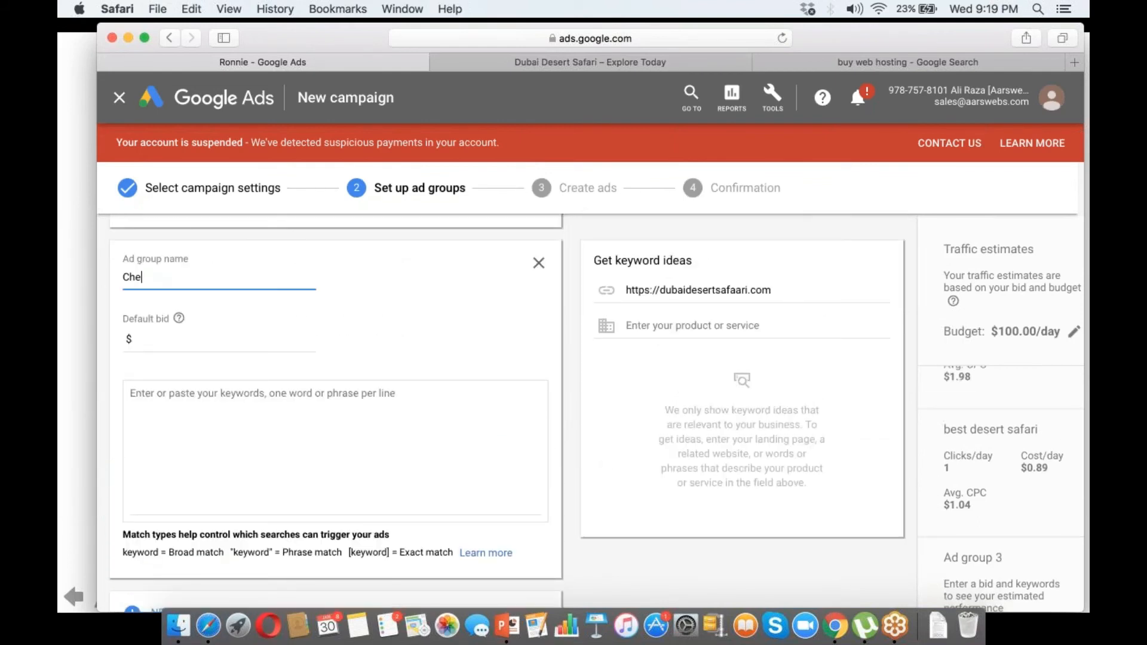
type("ap desert safari")
left_click(185, 337)
type("2")
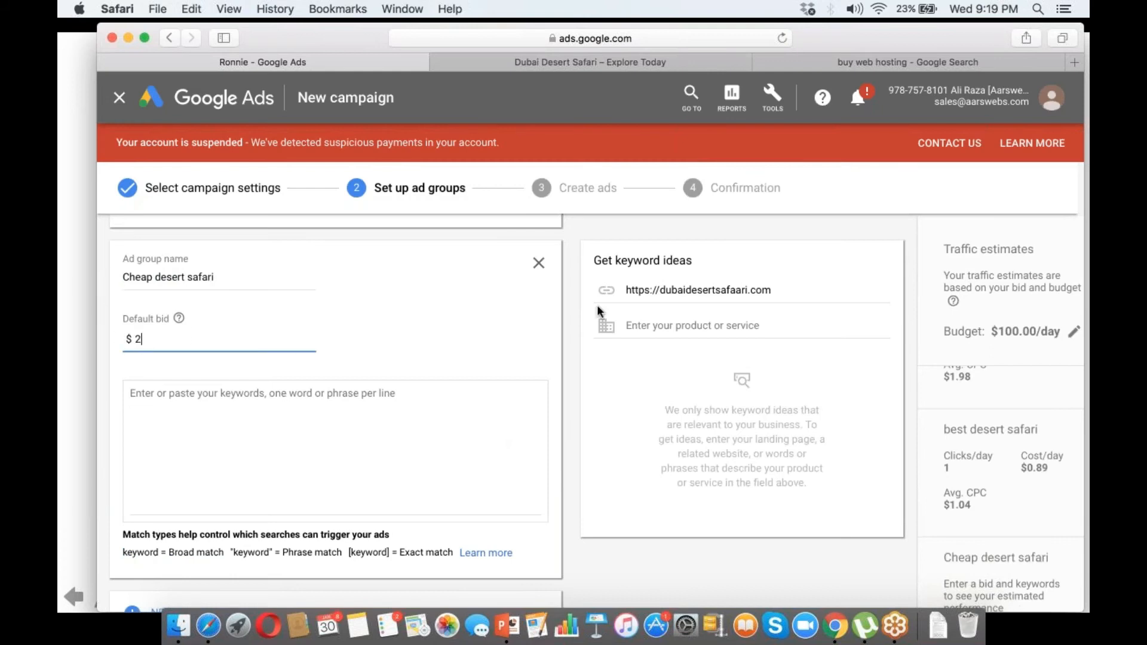
- Get keyword ideas for "Cheap desert safari", copying the phrase from the third ad group's name
left_click(250, 280)
key("super+a")
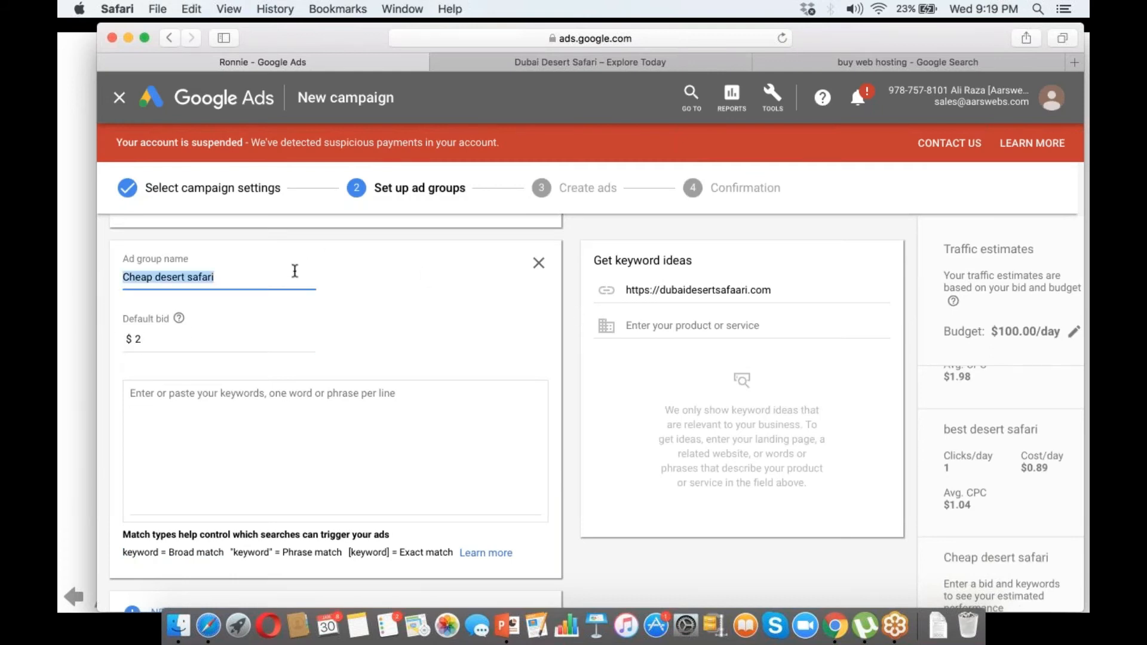
left_click(669, 327)
key("super+v")
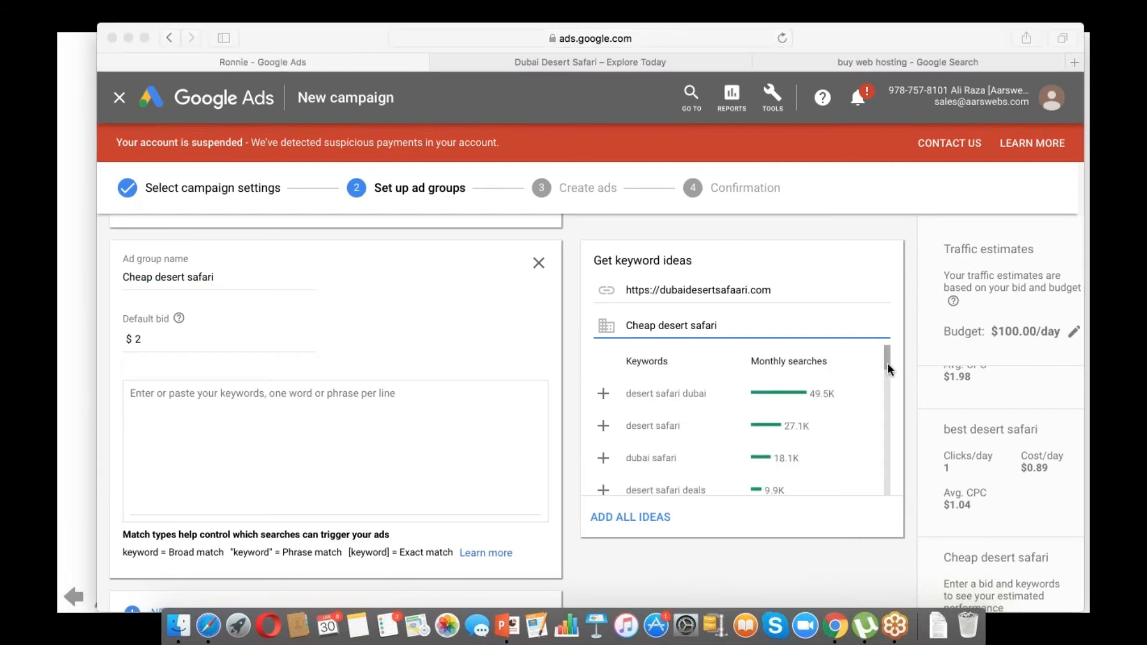
- Add the suggestion "cheapest desert safari dubai" to the third ad group and look through the remaining ideas
left_click_drag(888, 364, 879, 437)
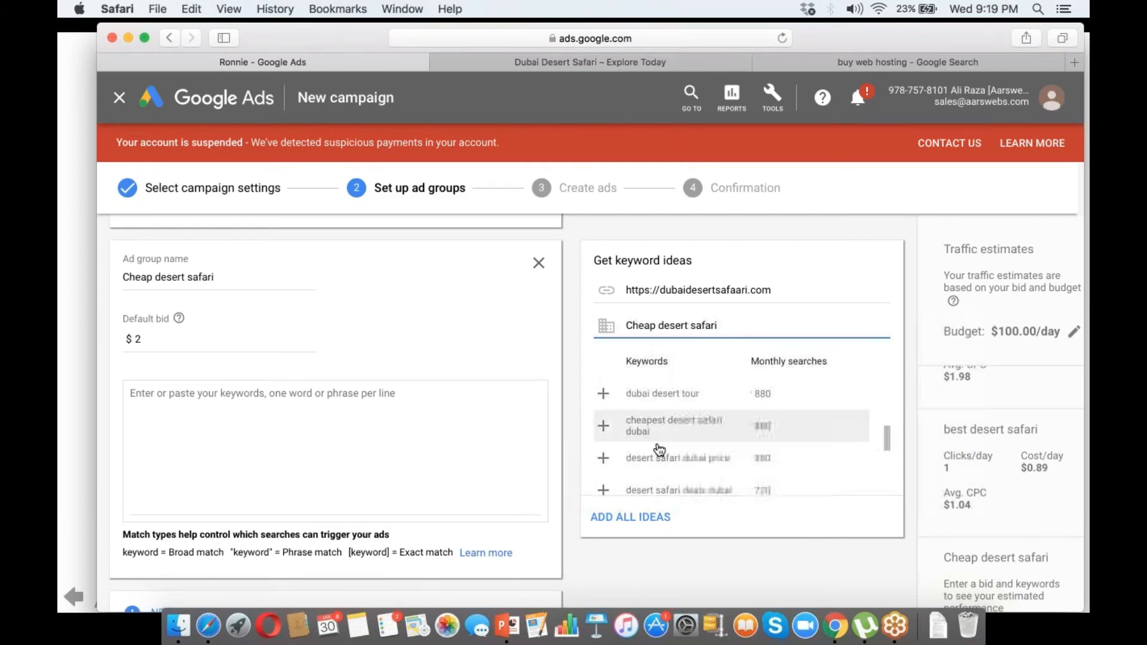
left_click(604, 426)
left_click_drag(884, 446, 871, 478)
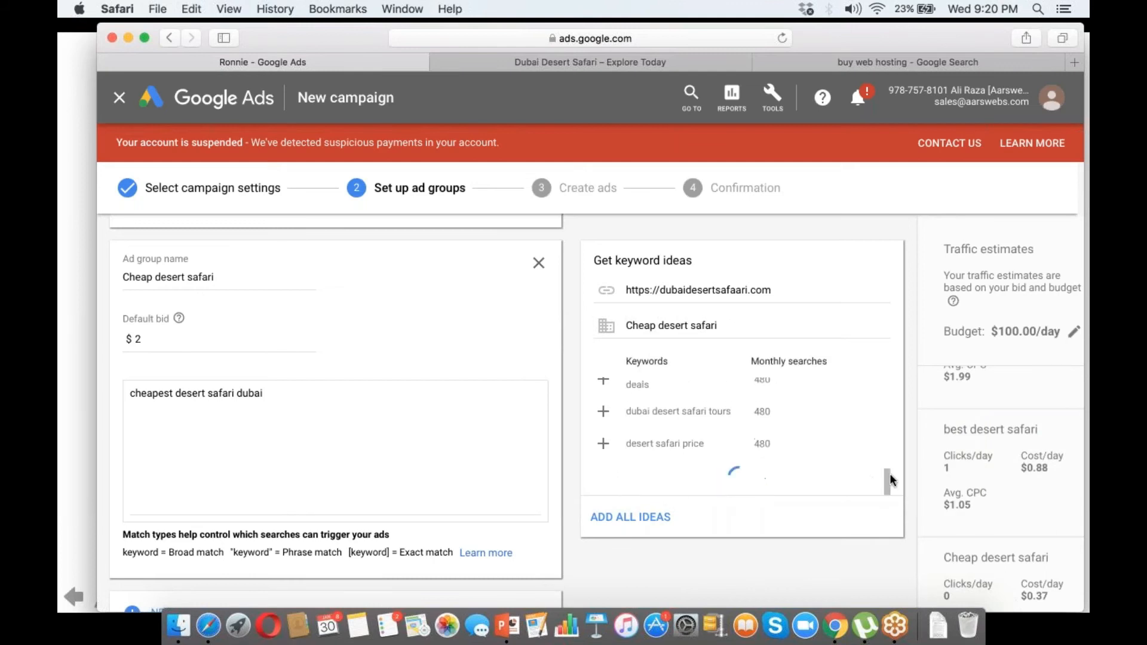
left_click_drag(889, 405, 864, 460)
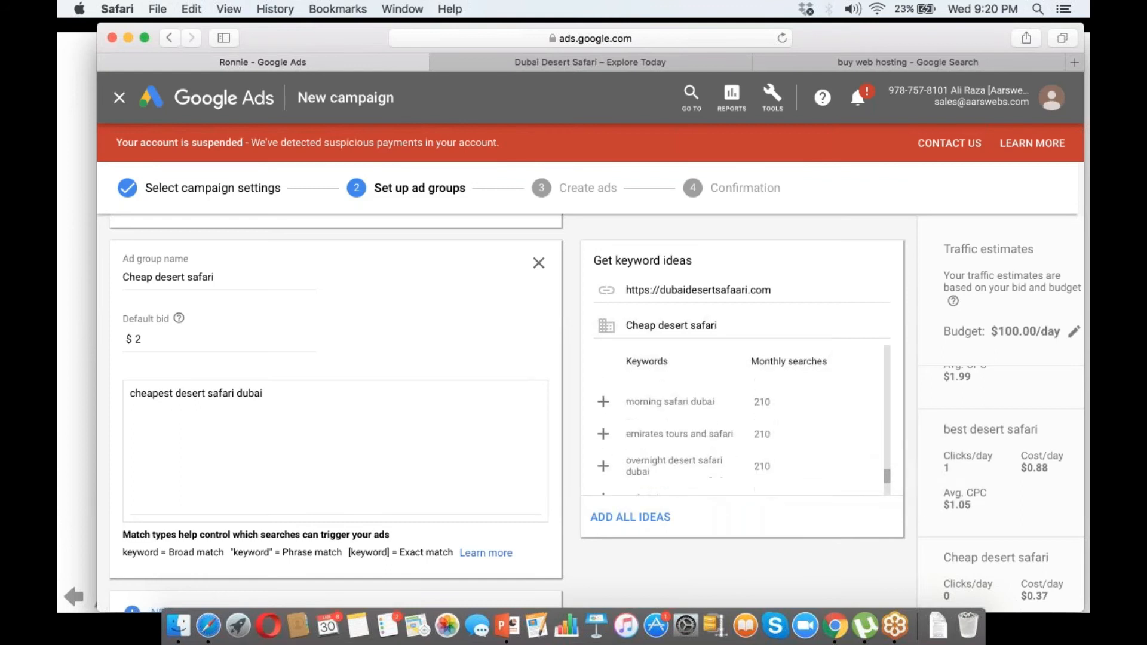
- Add the keyword "cheap desert safari dubai" on a second line by duplicating and shortening the first keyword
triple_click(285, 396)
key("super+c")
left_click(284, 396)
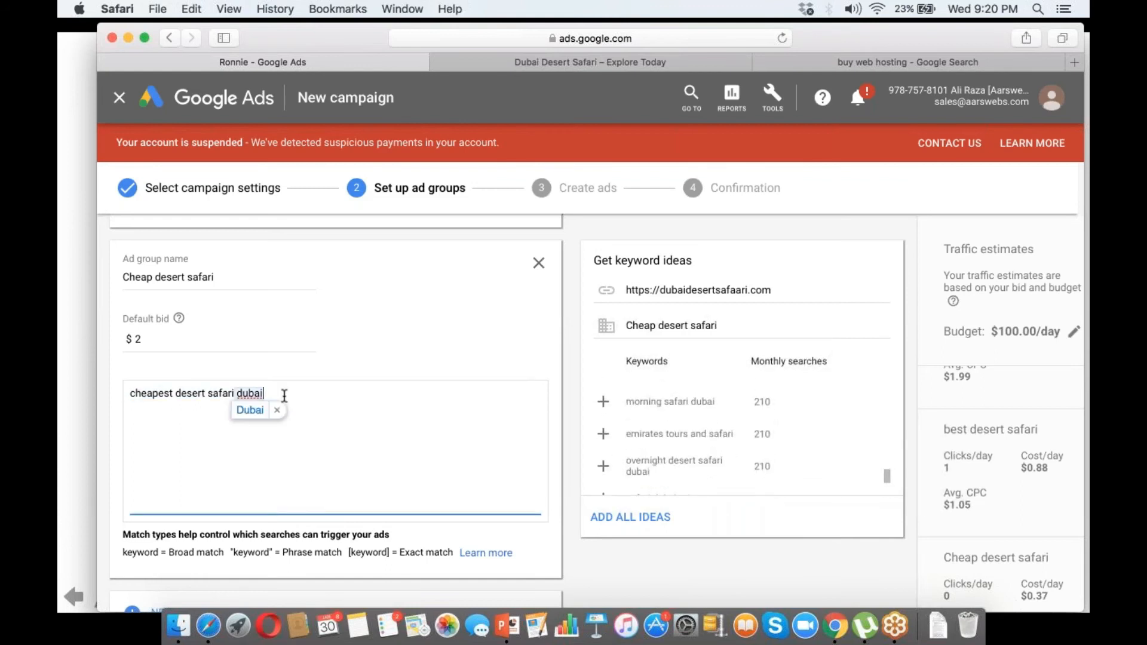
key("Return")
key("super+v")
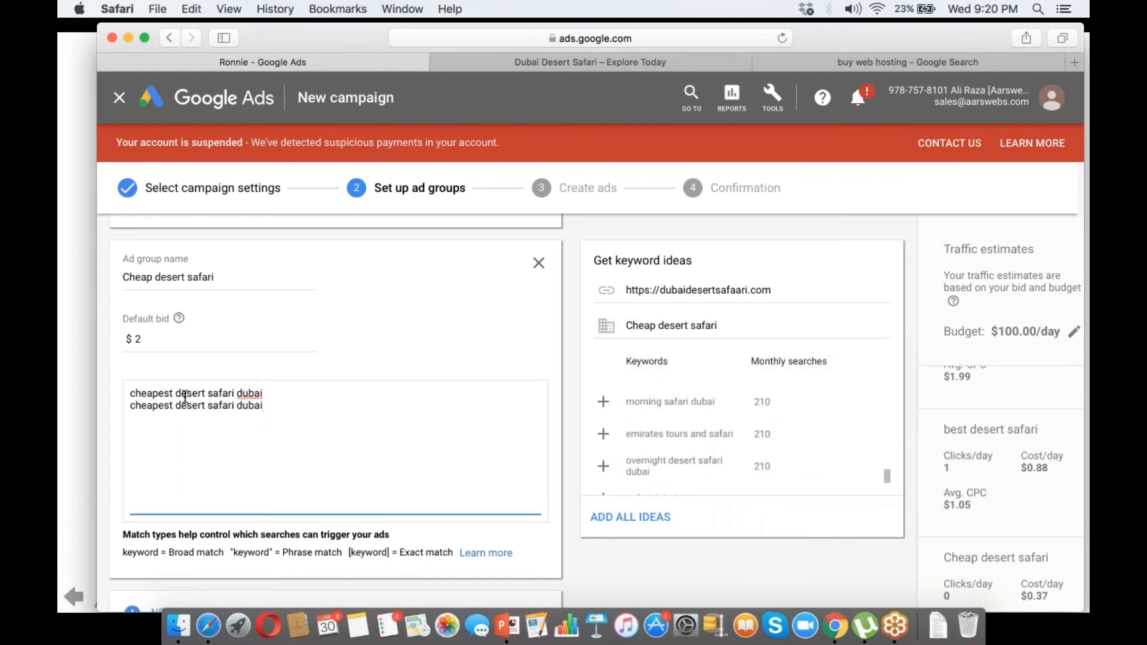
left_click_drag(173, 405, 160, 405)
key("BackSpace")
left_click(285, 407)
- Add the keyword "best cheap desert safari dubai" on a third line, reusing the copied keyword
key("Return")
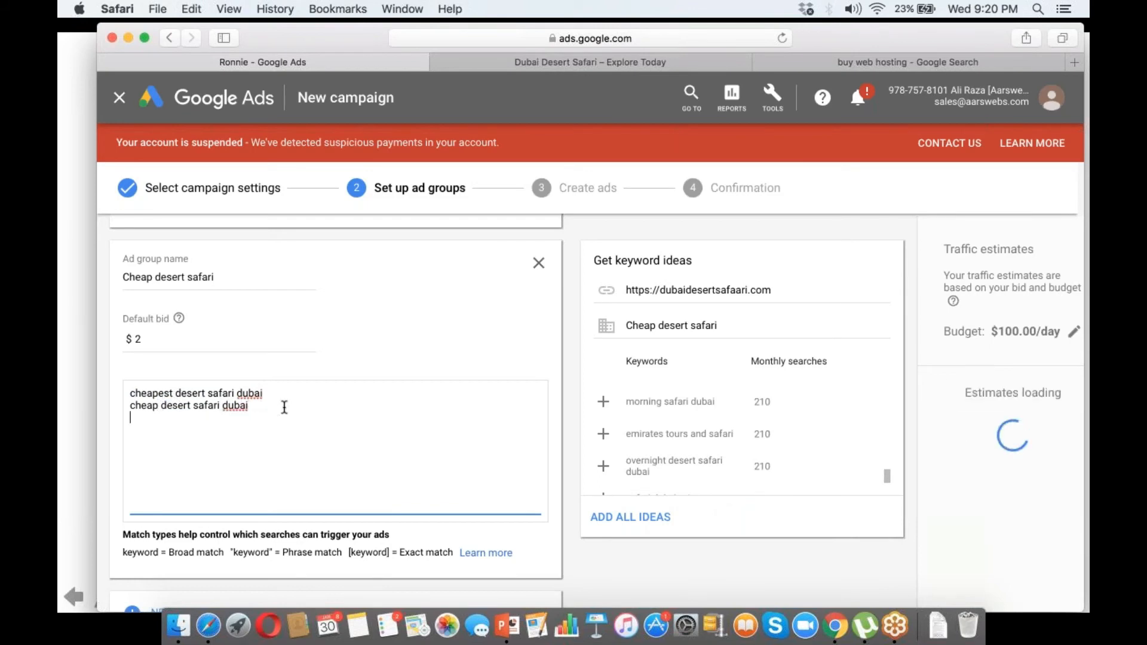
type("best")
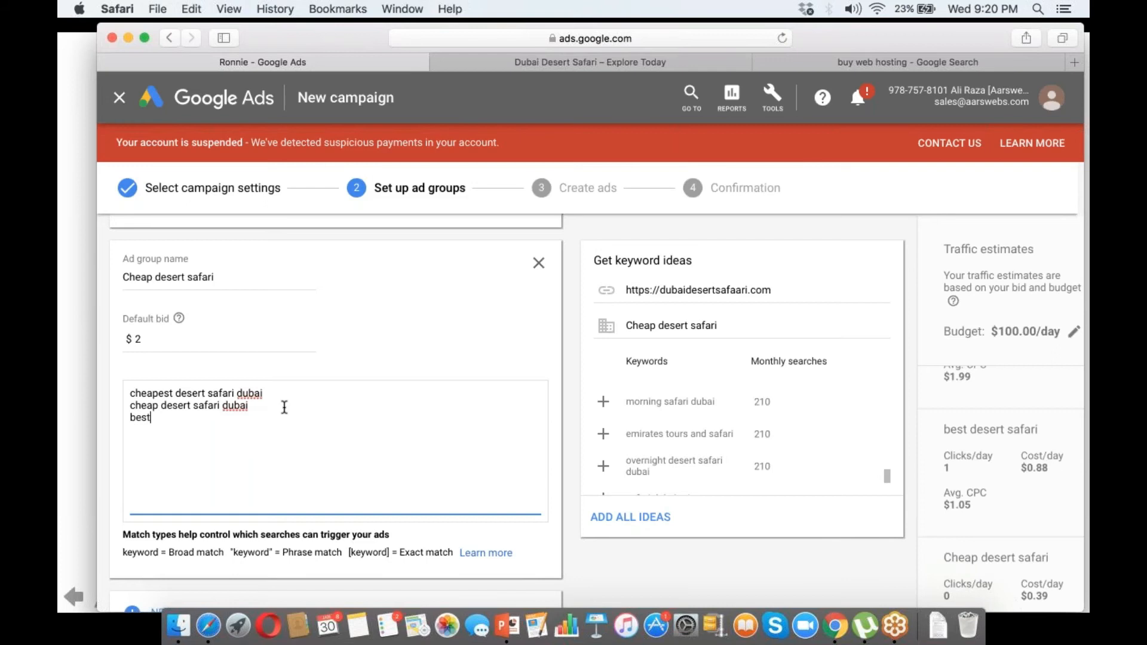
key("super+v")
left_click_drag(195, 418, 187, 418)
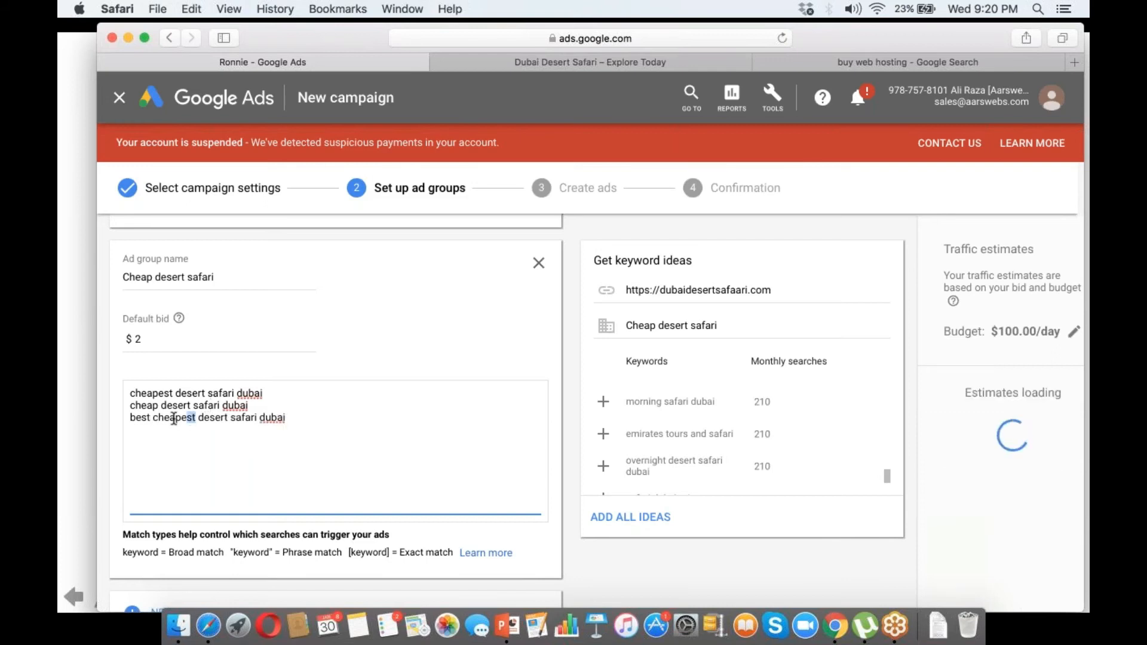
key("BackSpace")
left_click(317, 419)
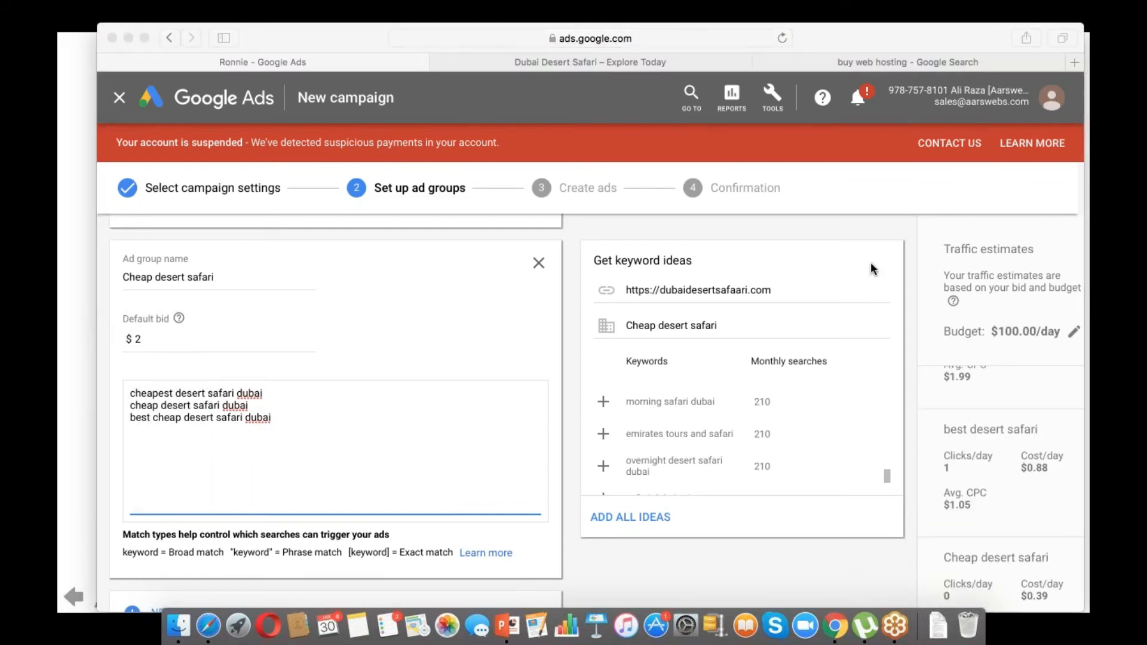
- Add the keywords "discounted desert safari dubai" and "cheap safari desert" on separate lines in the third ad group
key("Return")
left_click(394, 431)
type("discounted desert safari dubai")
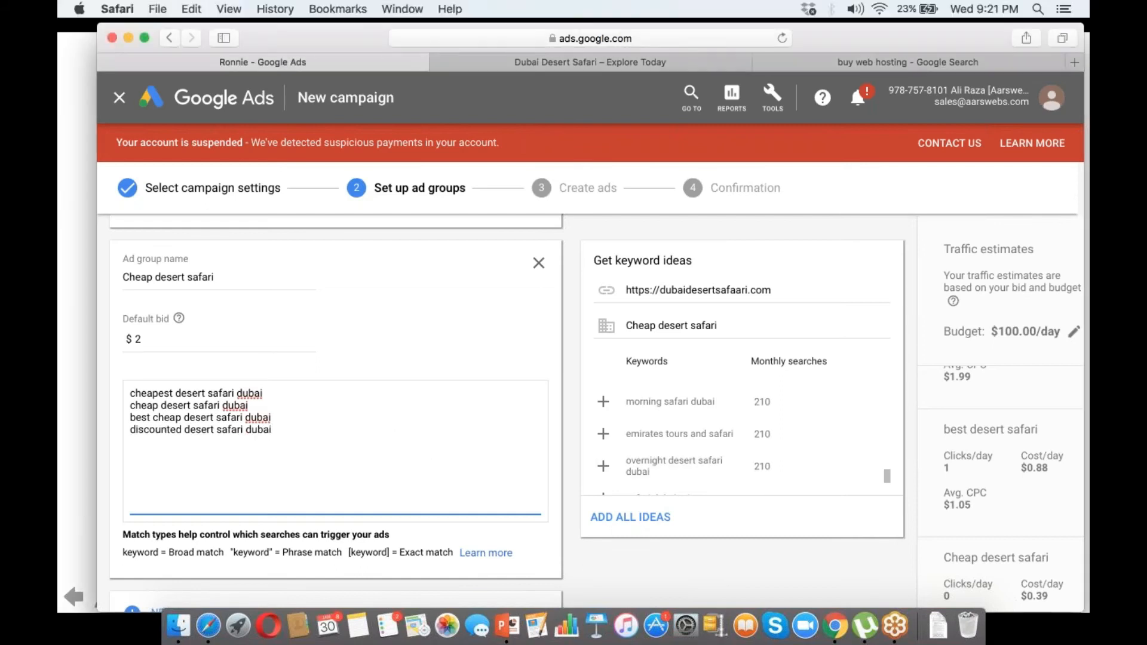
key("Return")
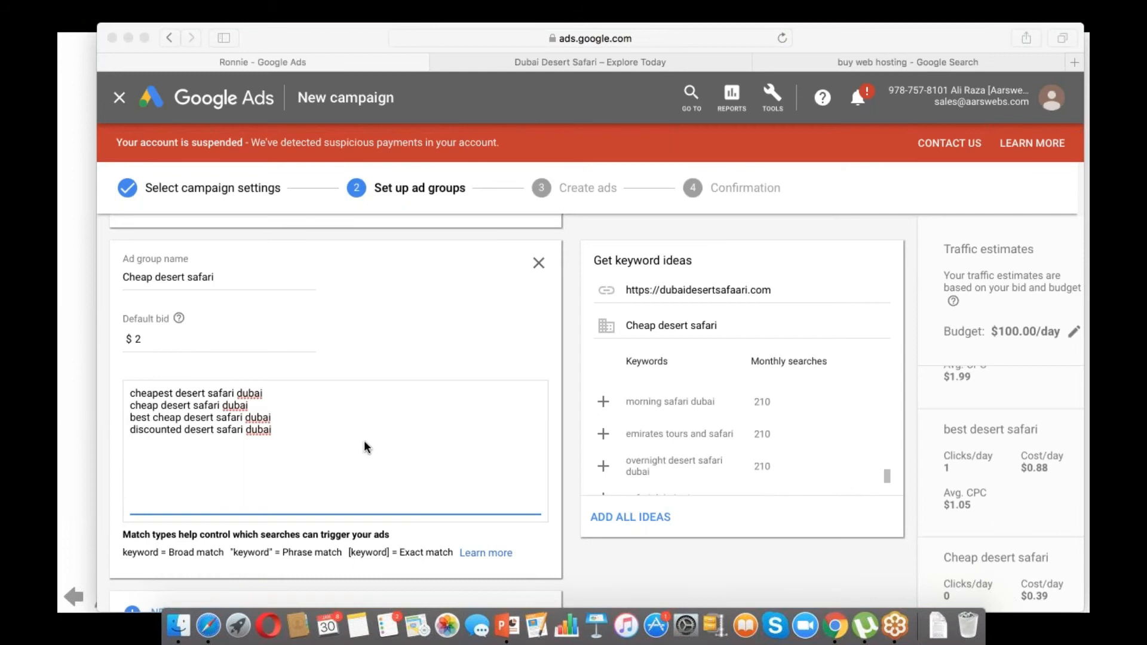
left_click(312, 431)
type("cheap safari desert")
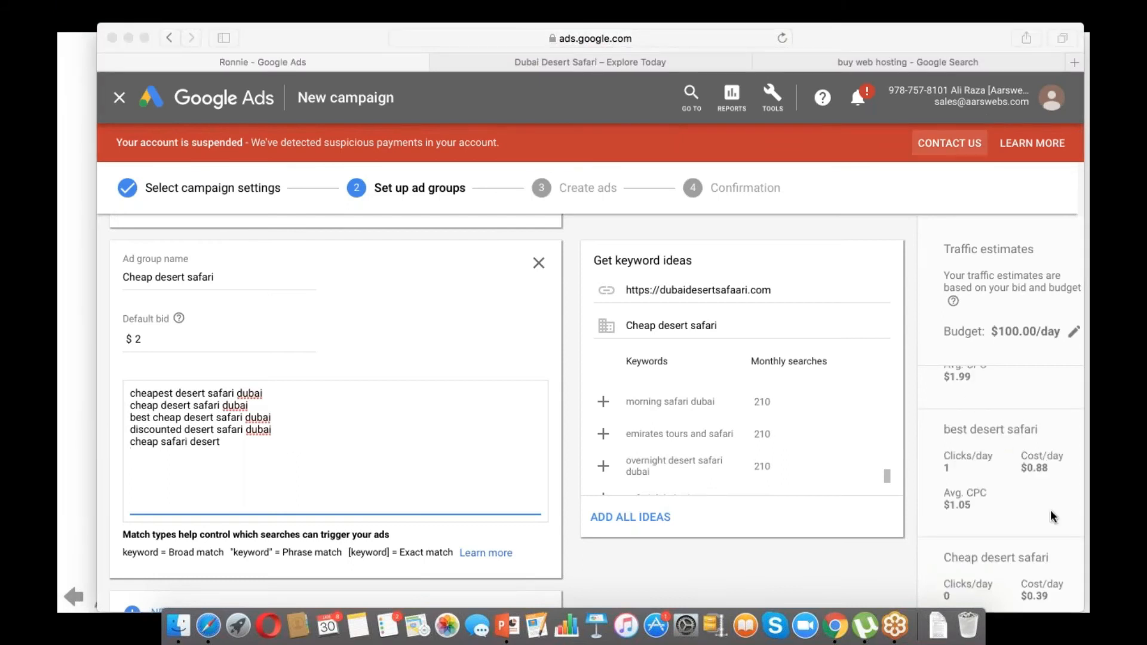
- Save the three ad groups and continue to creating the ads
left_click(857, 558)
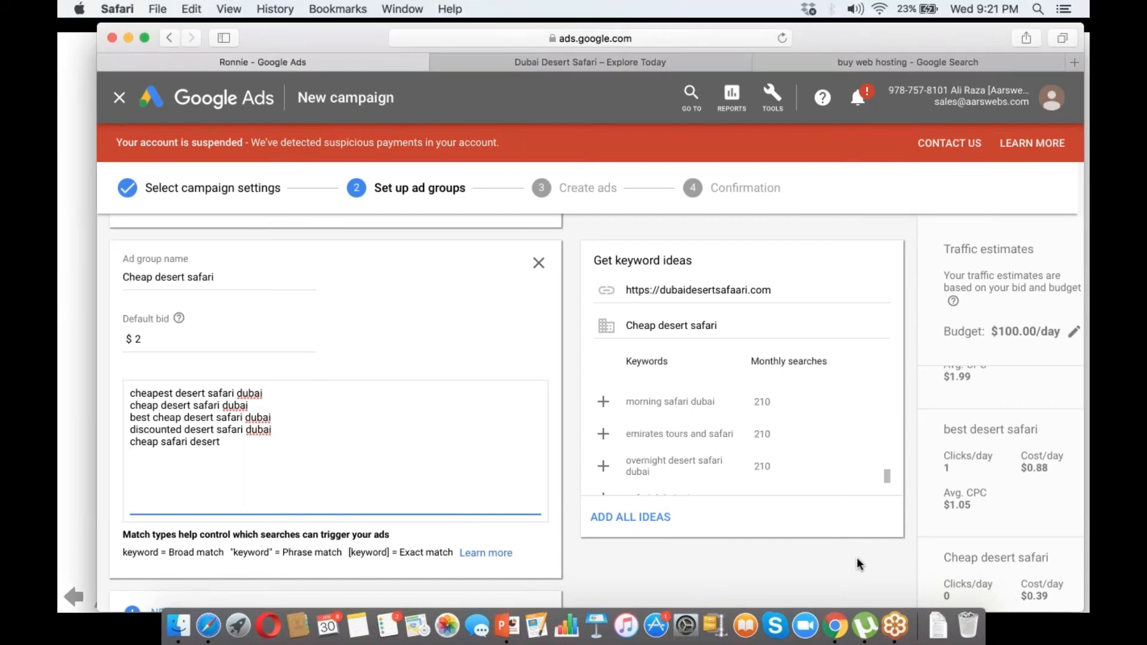
left_click(581, 571)
scroll(581, 574, "down", 1)
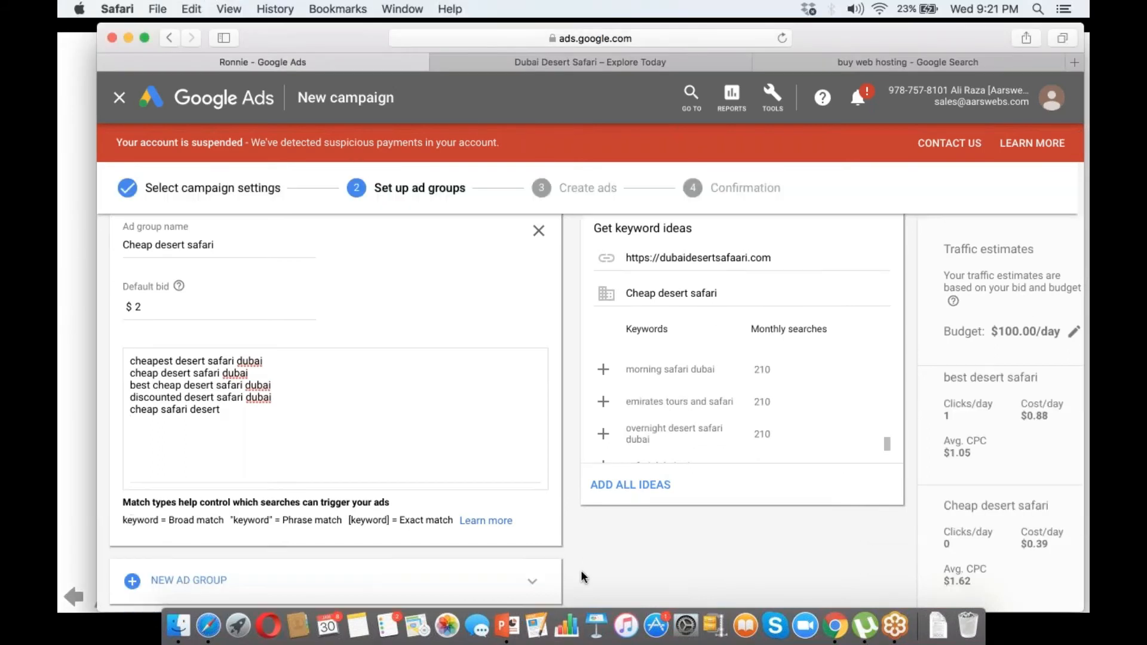
scroll(580, 570, "down", 3)
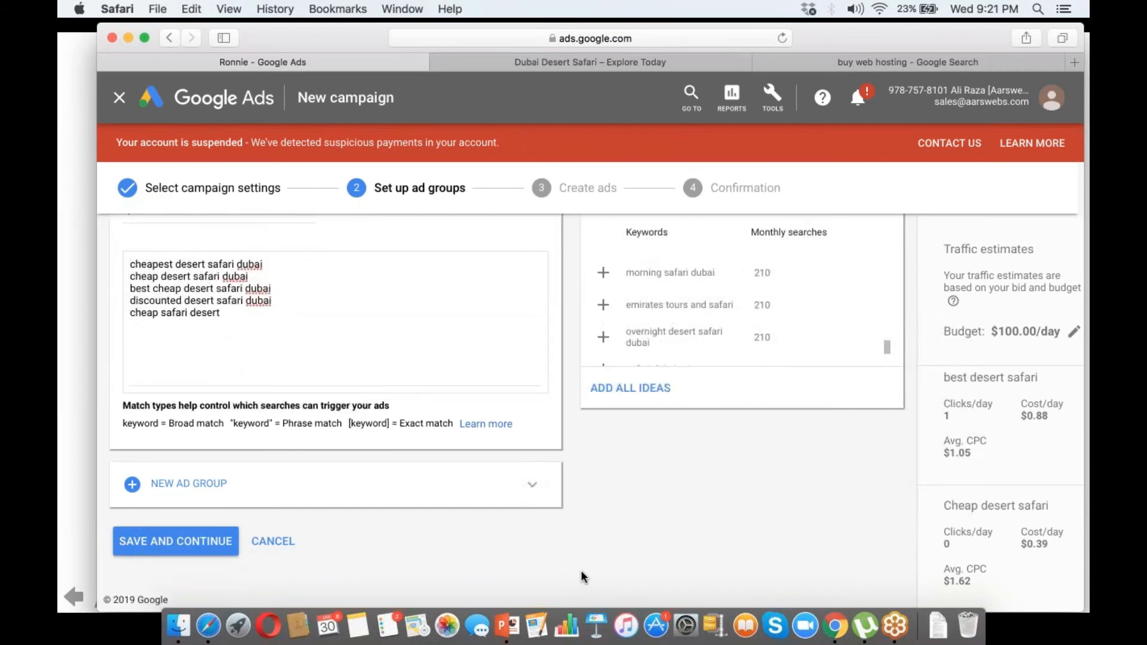
left_click(155, 545)
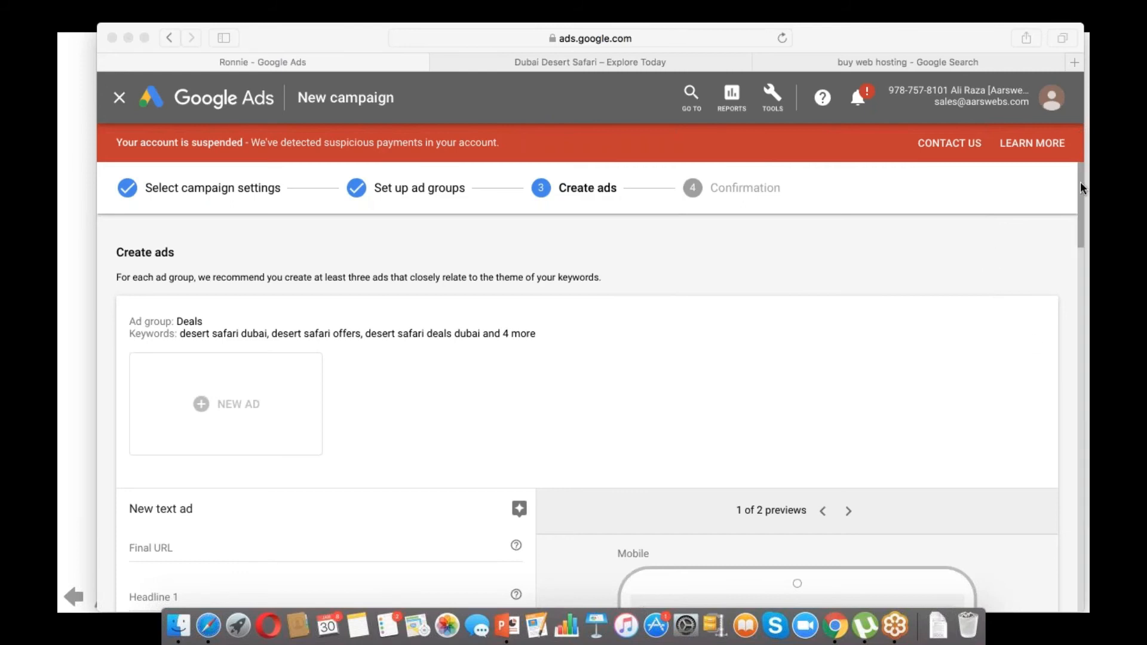
- Examine the new text ad form for the Deals ad group, including its headline, display path and description fields
left_click(1081, 199)
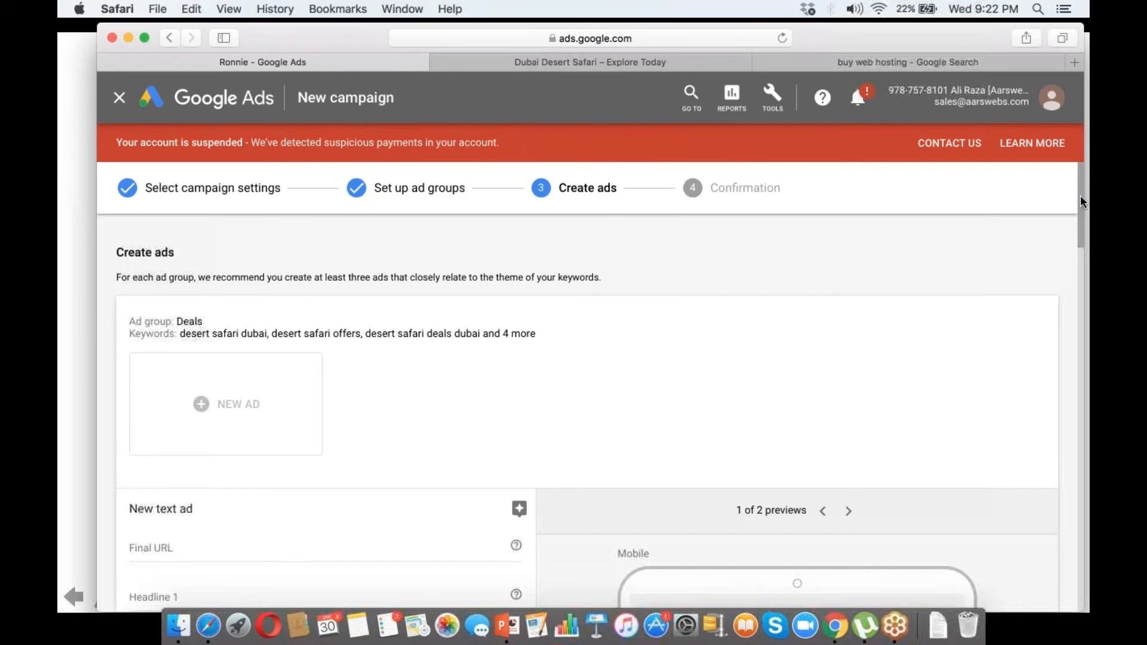
left_click_drag(1081, 196, 1081, 207)
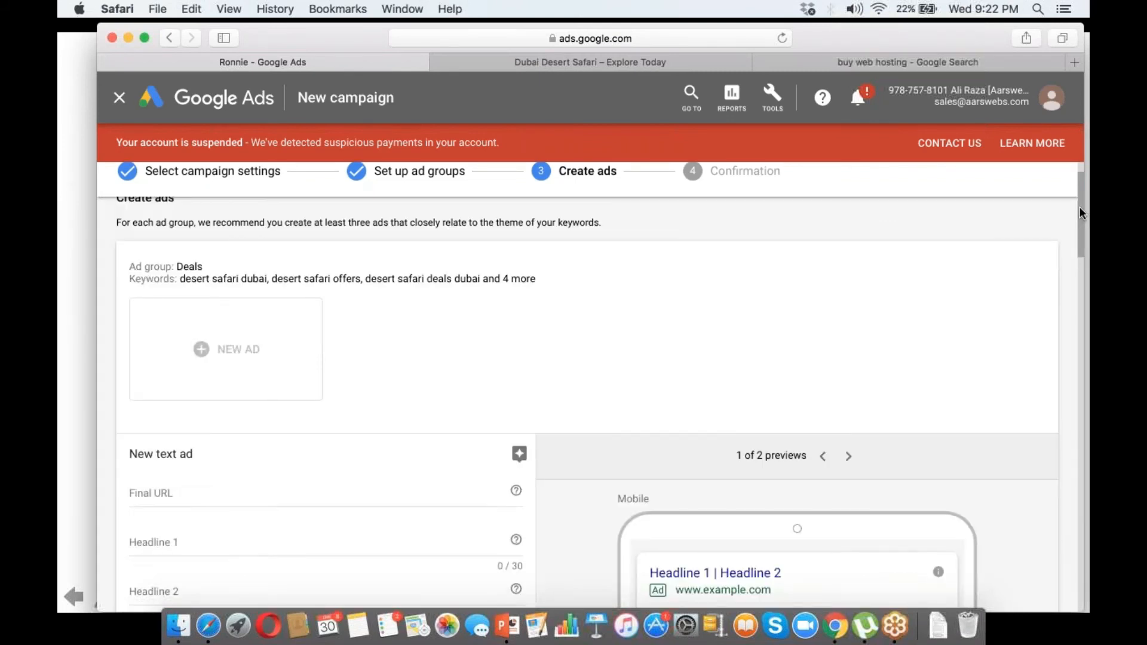
left_click_drag(1080, 207, 1077, 222)
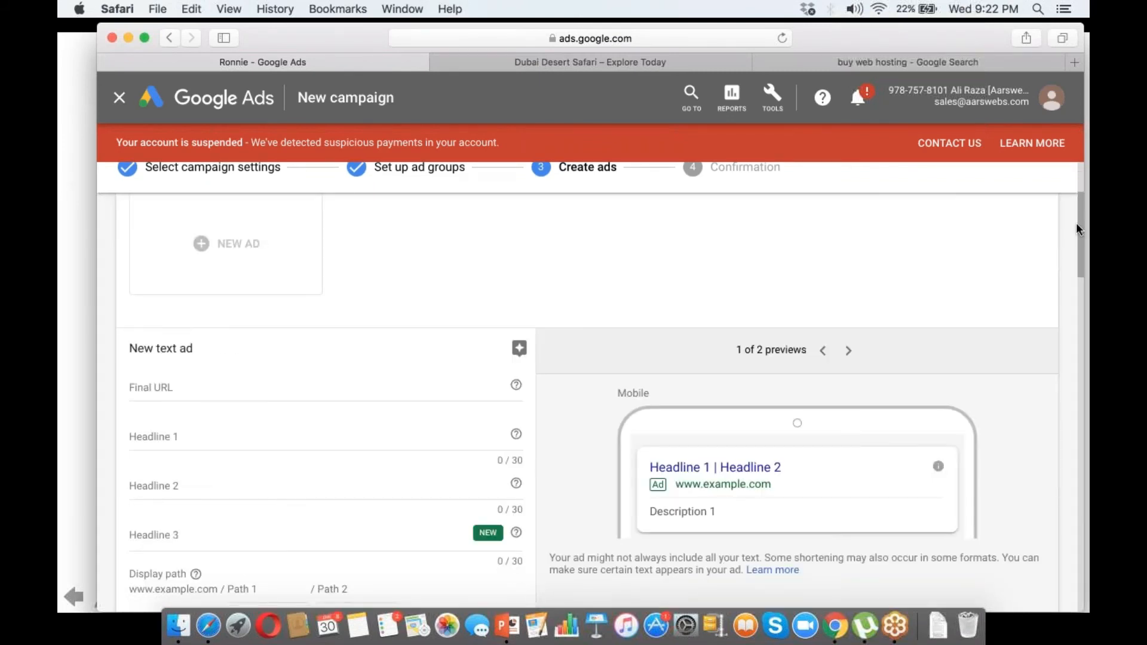
scroll(1076, 227, "down", 2)
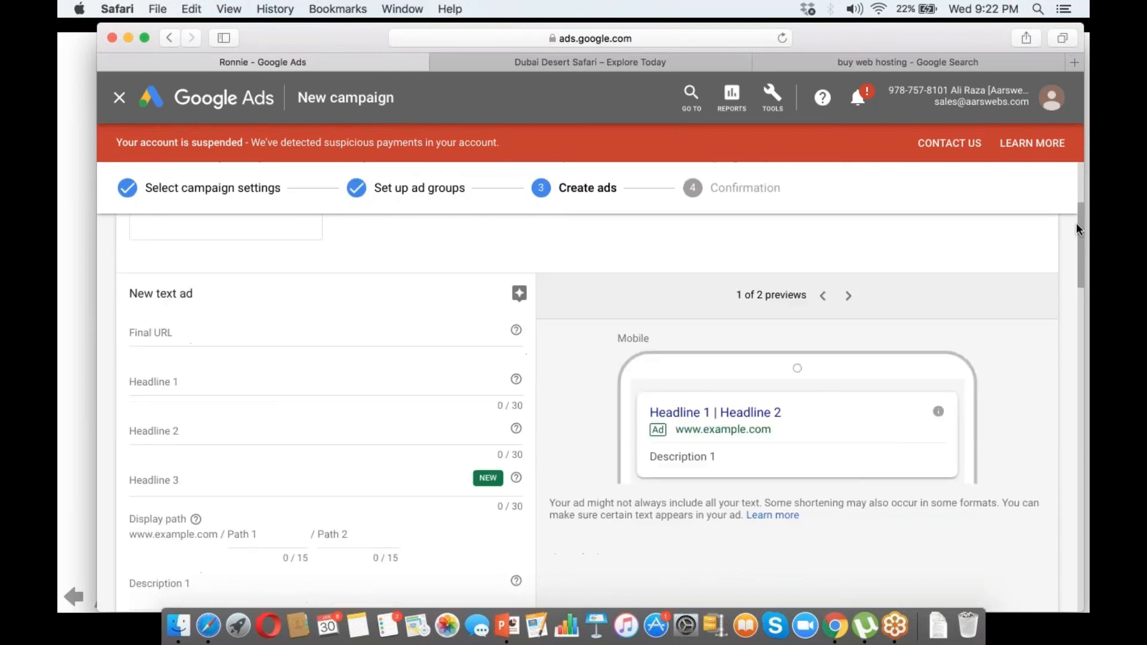
left_click_drag(1077, 224, 1082, 232)
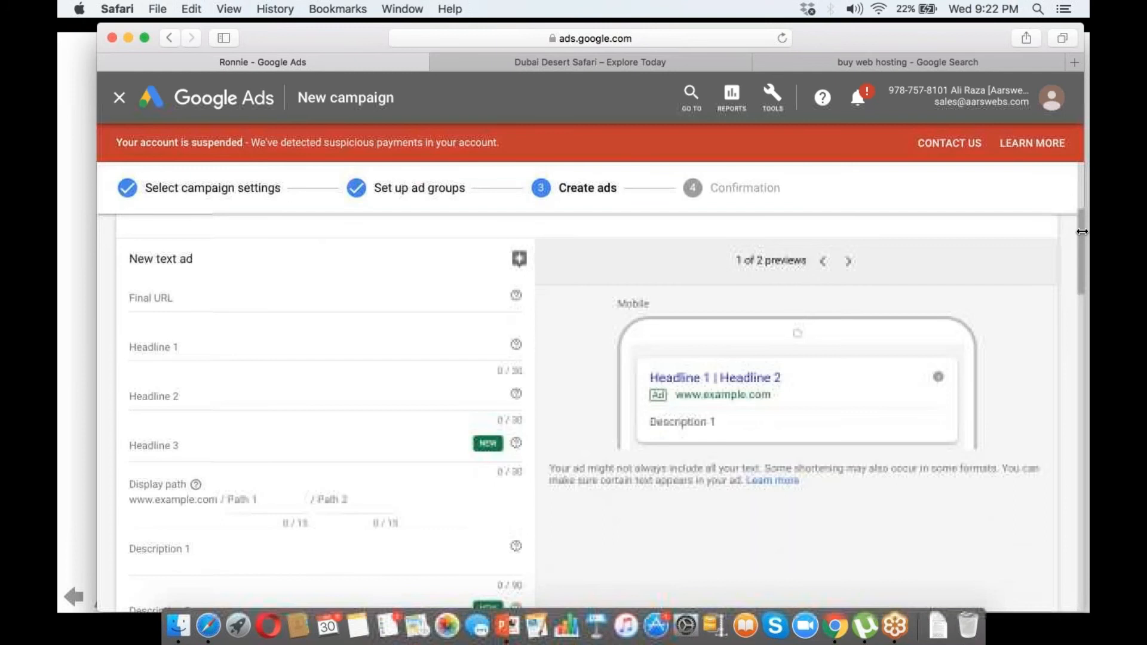
scroll(1082, 232, "up", 2)
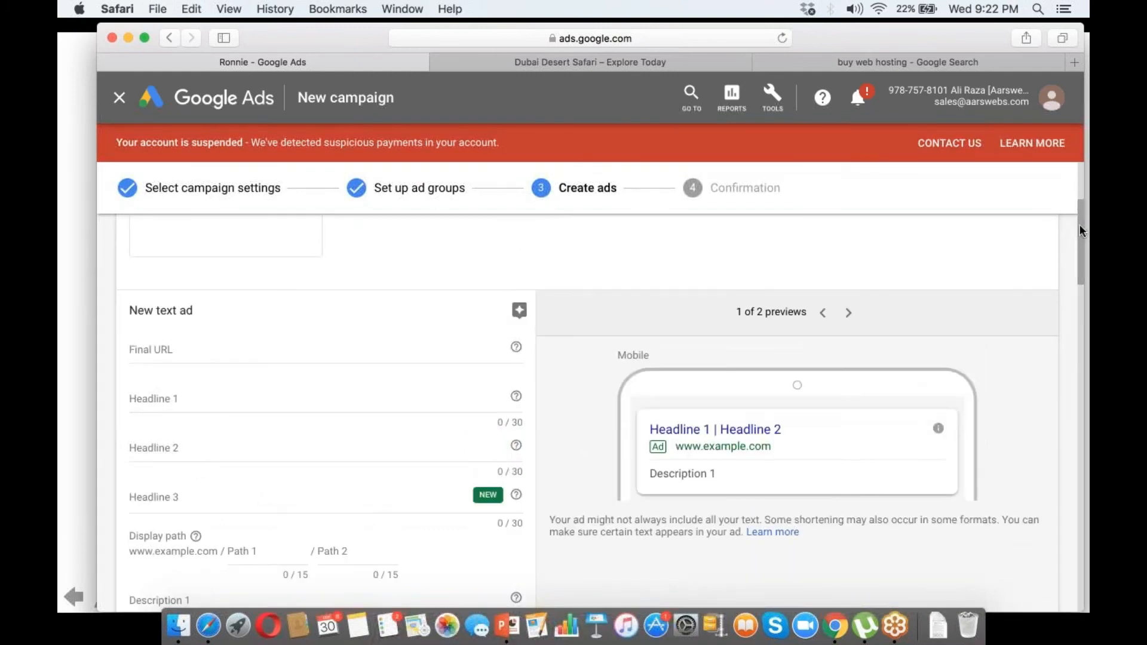
left_click_drag(1081, 224, 1081, 208)
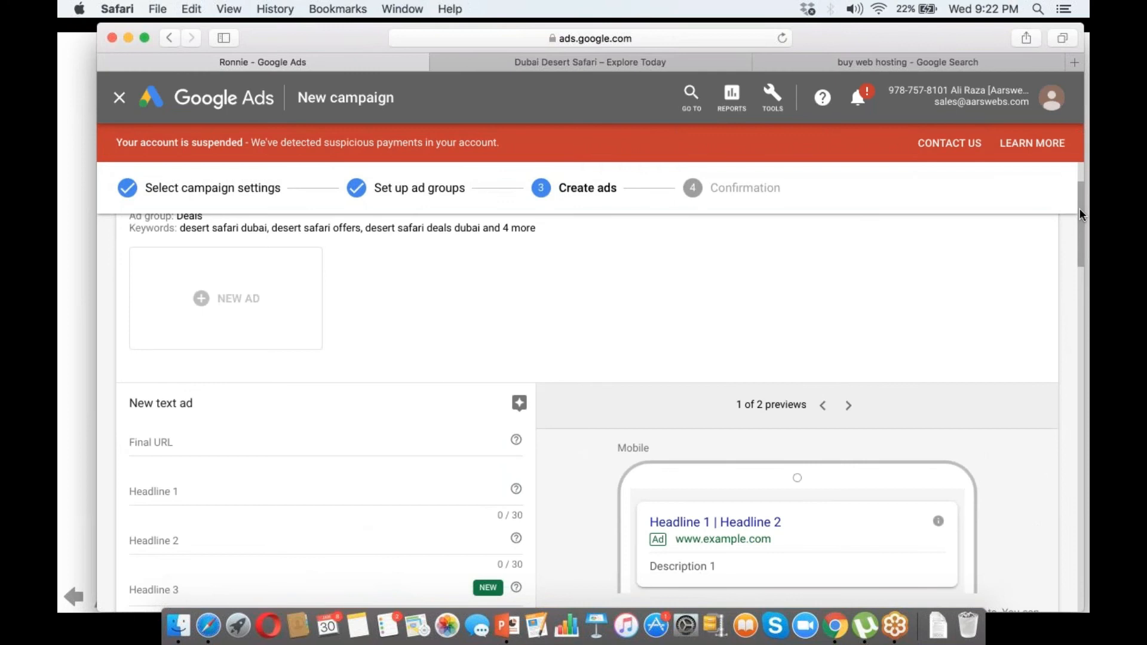
left_click_drag(1080, 208, 1080, 236)
left_click(271, 290)
type("https://http://dubaidesertsafaari.com")
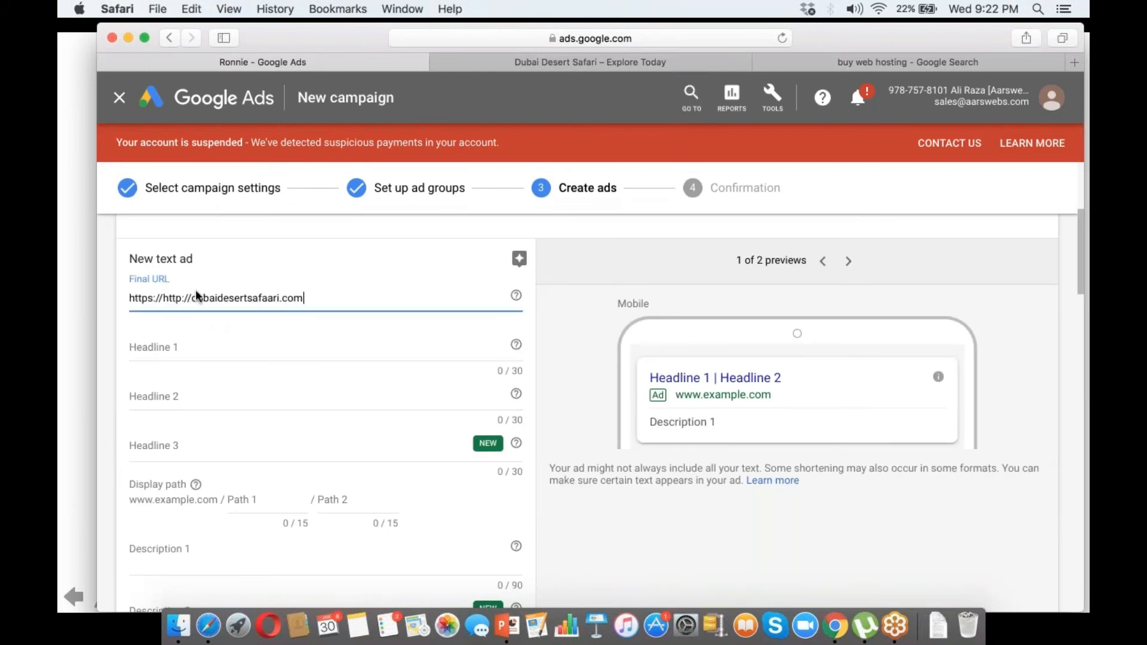
key("super+a")
type("http://dubaidesertsafaari.com")
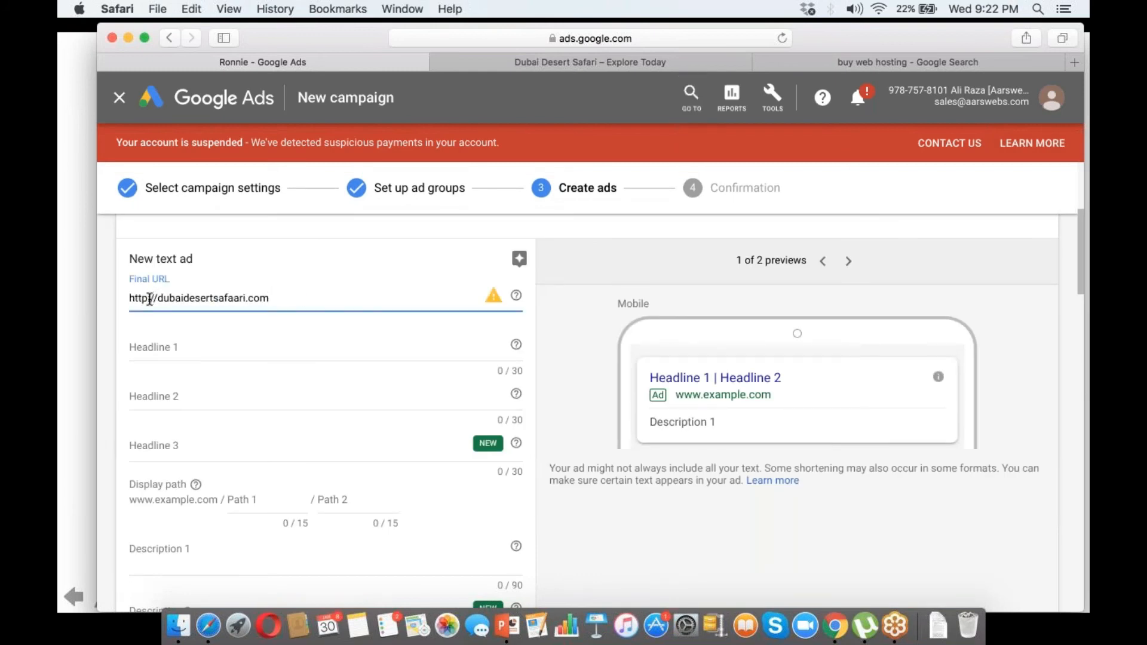
left_click(149, 298)
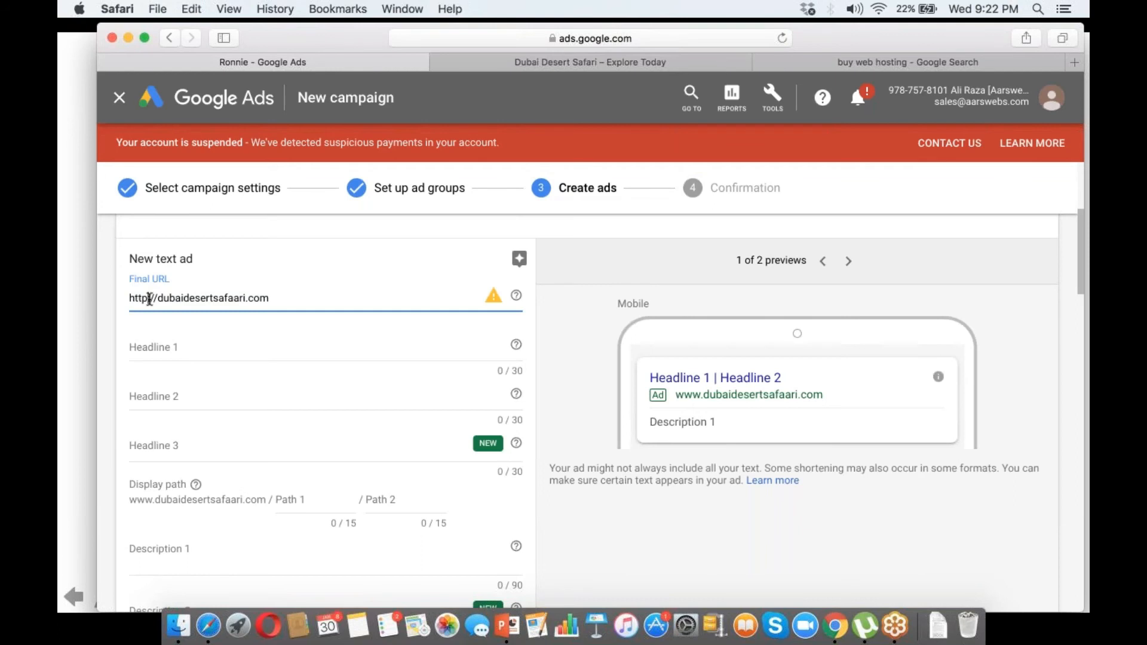
- Change the protocol of the Deals text ad's final URL to https
type("s:")
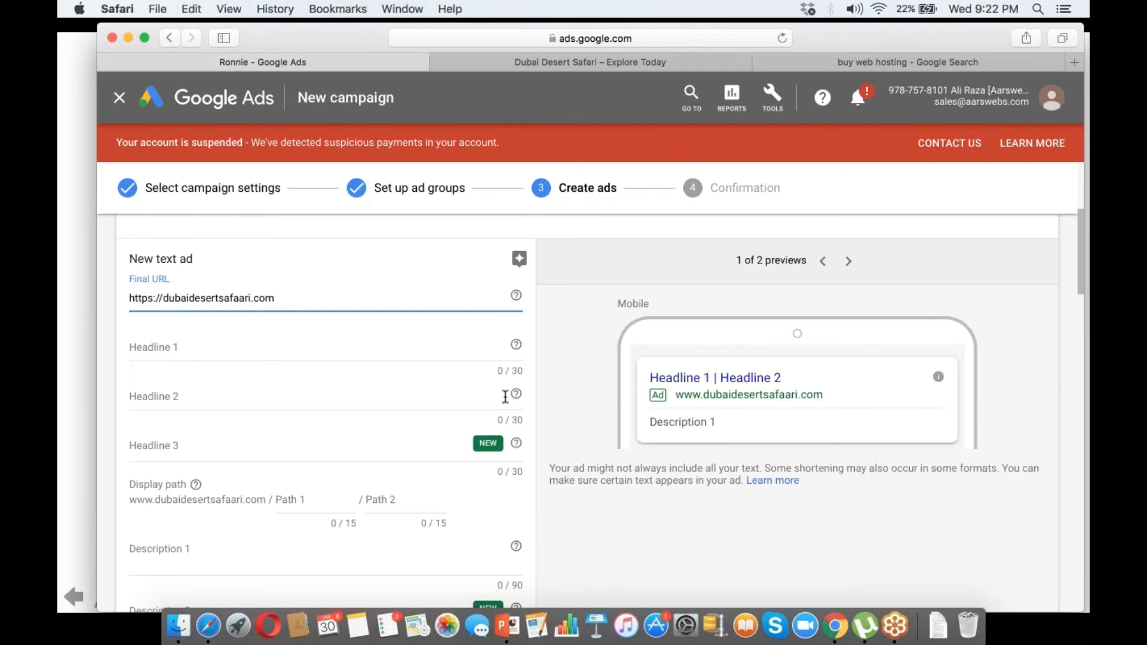
- Examine the character limits of the headline, display path and description fields in the Deals text ad
left_click_drag(523, 372, 499, 370)
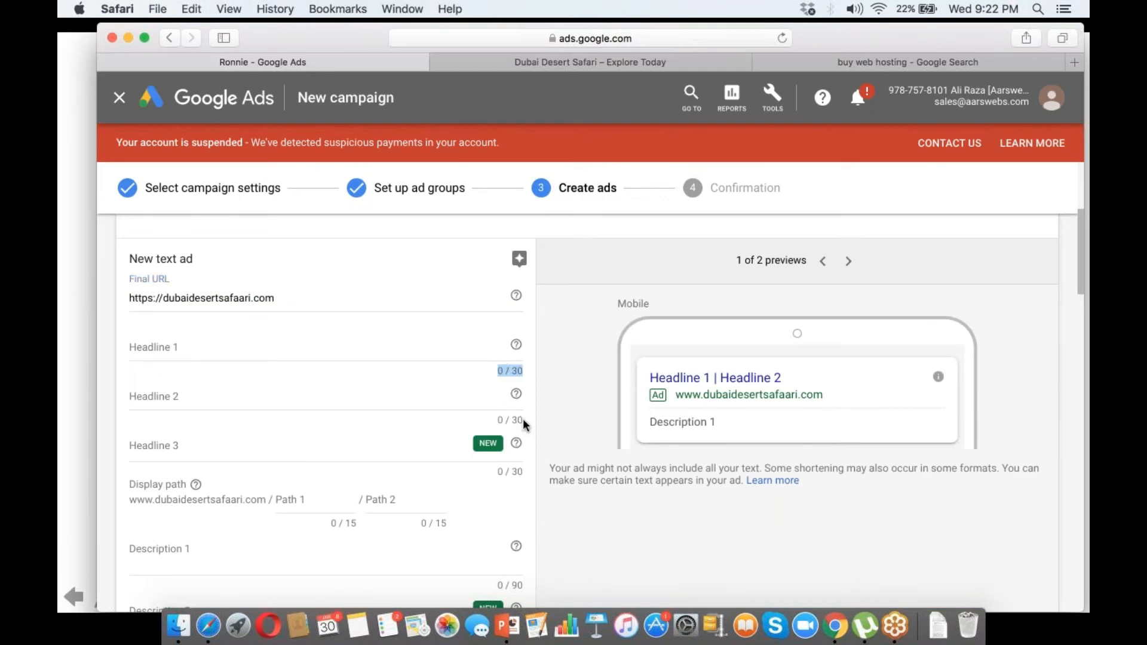
left_click_drag(523, 420, 498, 421)
left_click_drag(525, 473, 495, 472)
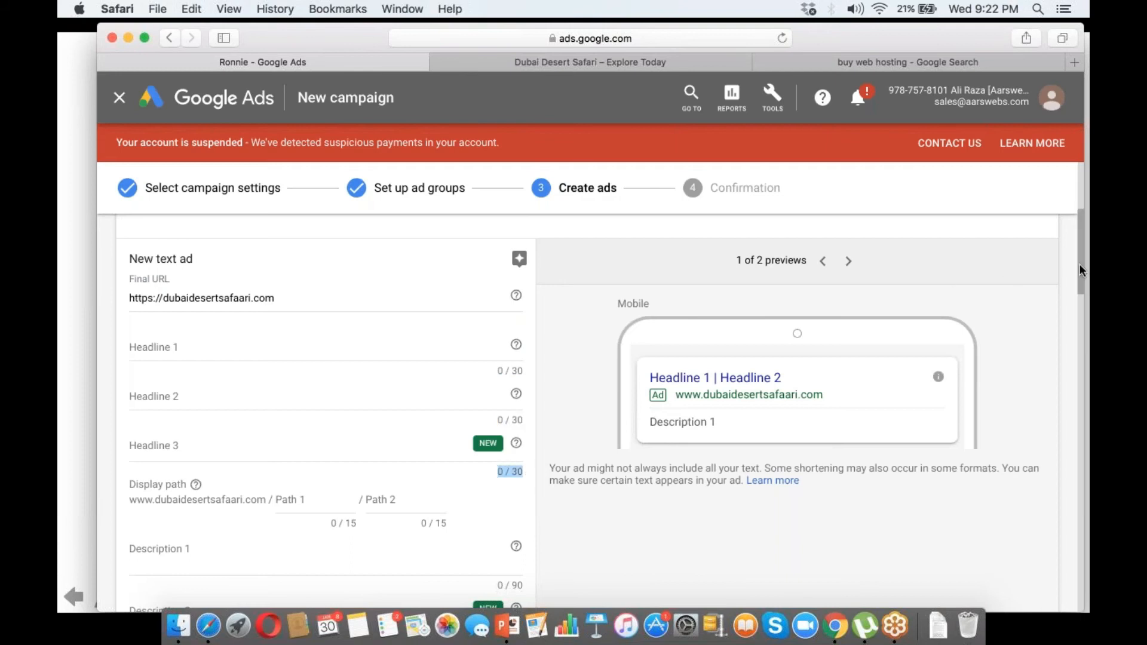
scroll(1079, 268, "down", 5)
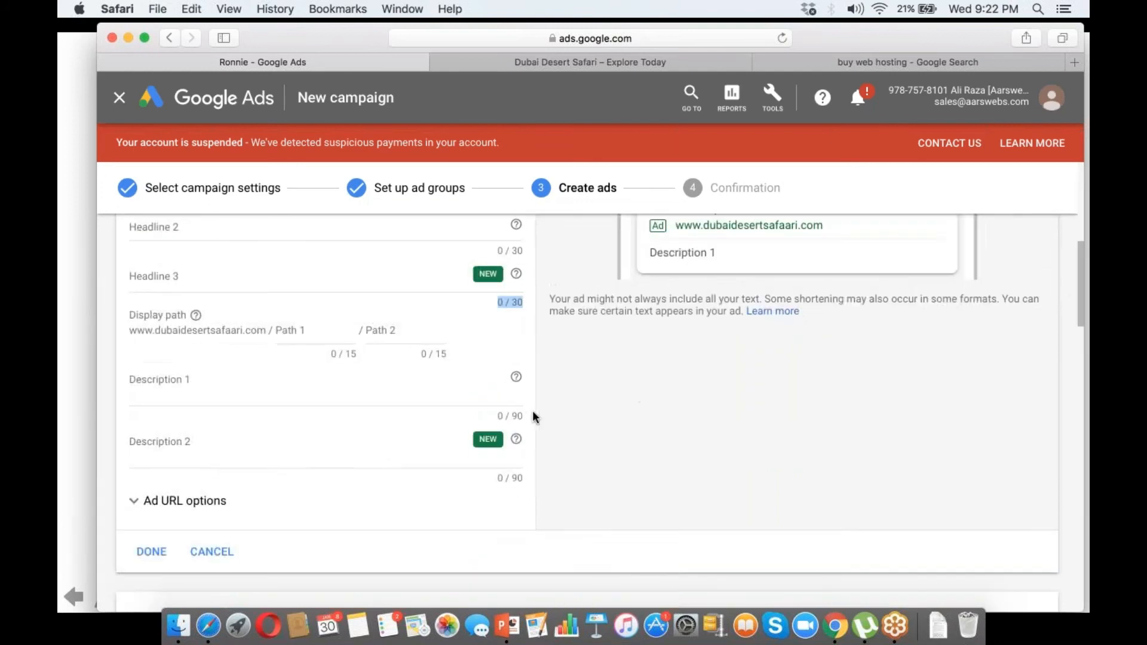
left_click_drag(526, 415, 482, 415)
left_click_drag(529, 475, 494, 478)
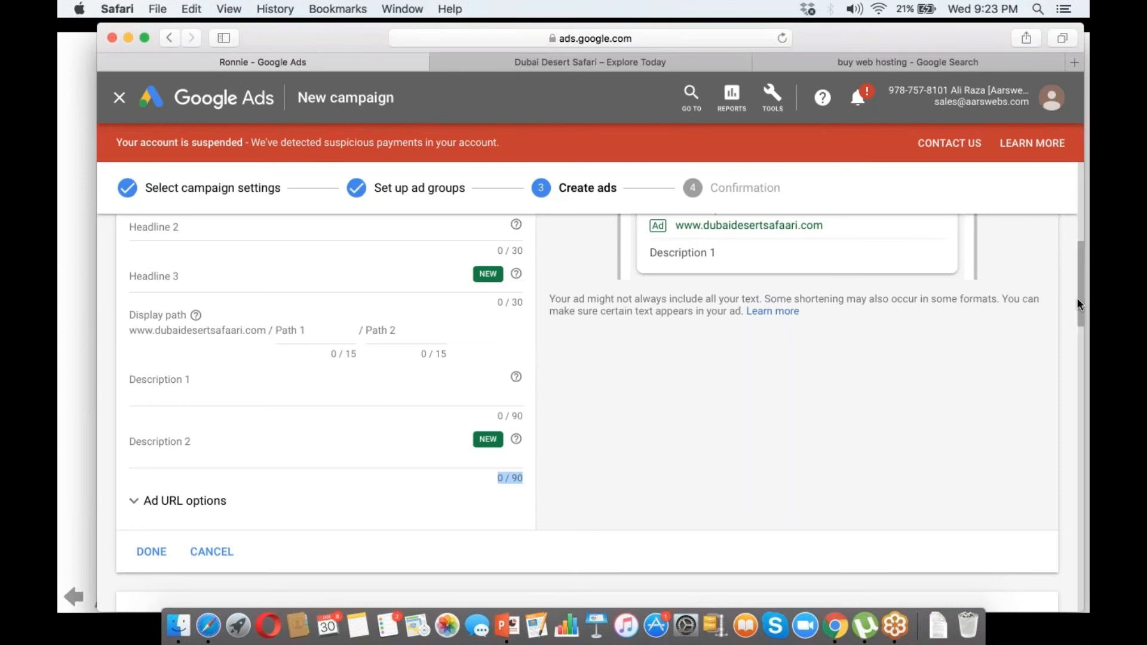
left_click_drag(1077, 297, 1080, 274)
left_click(316, 450)
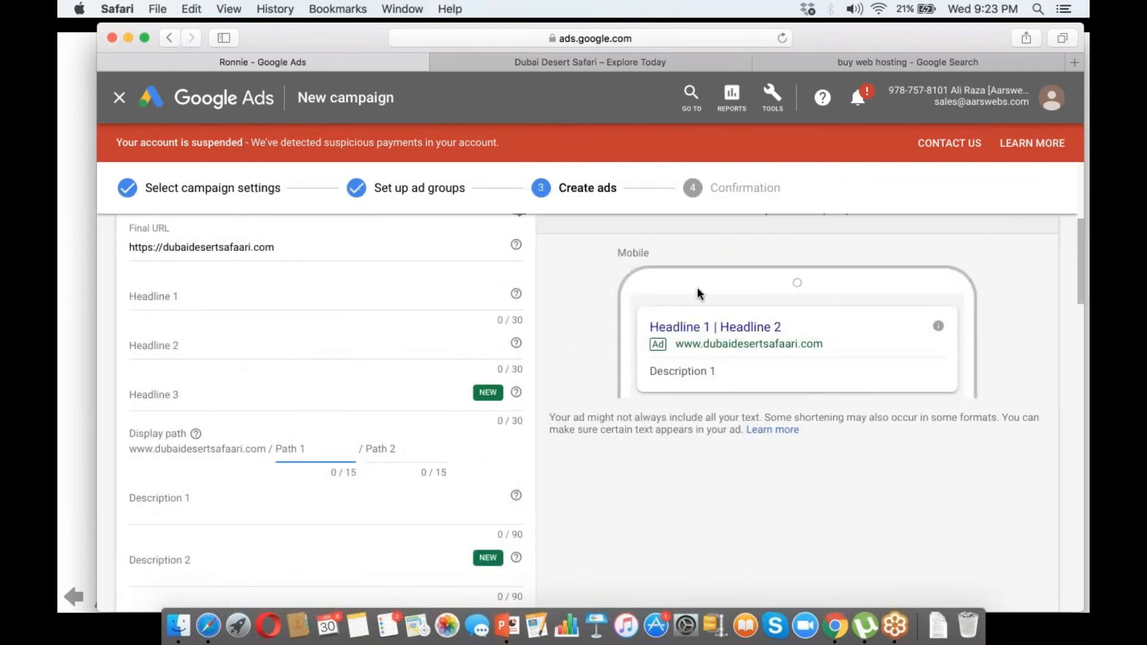
left_click(991, 456)
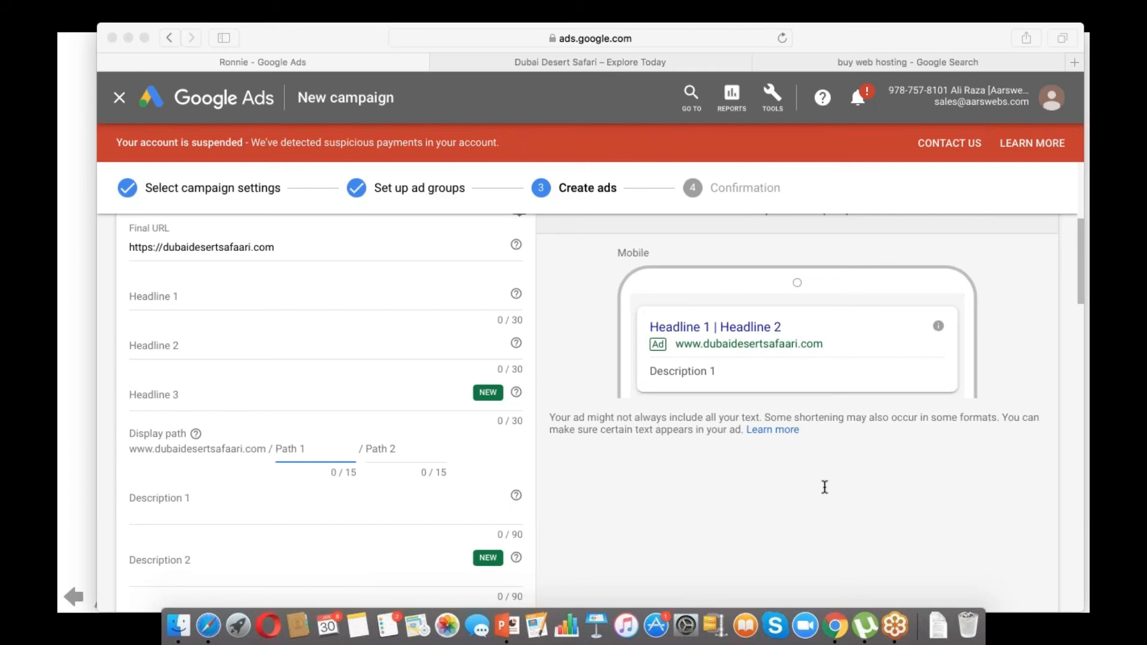
- Set Headline 1 of the Deals text ad to "Best Desert Safari - Book Now"
left_click(346, 293)
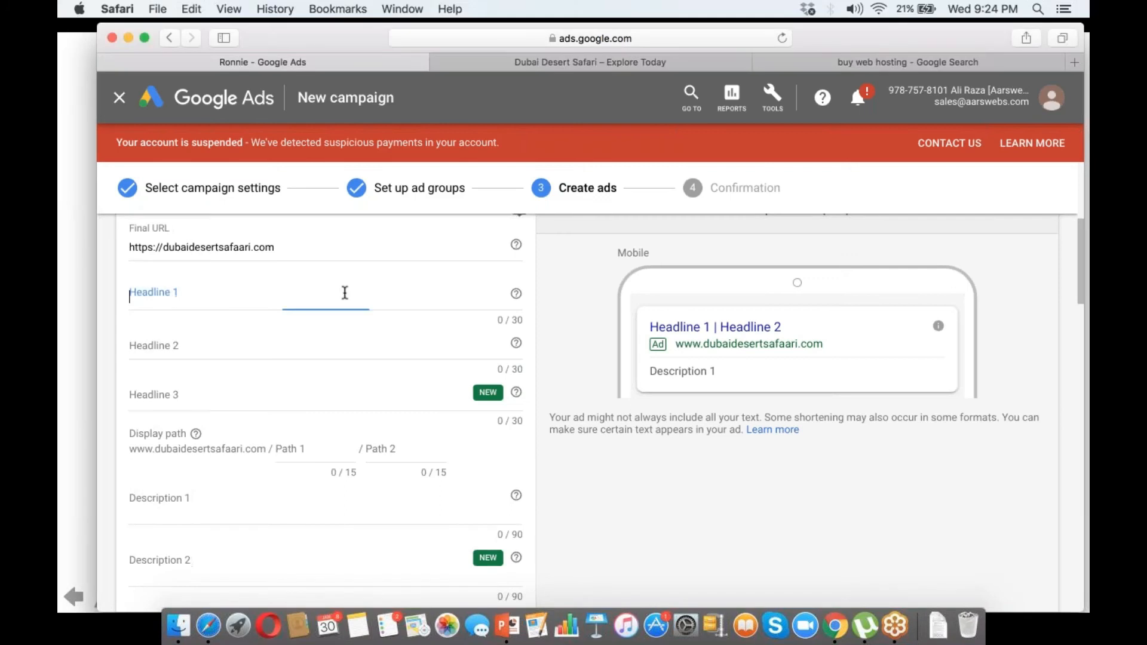
type("Best Desert Safari")
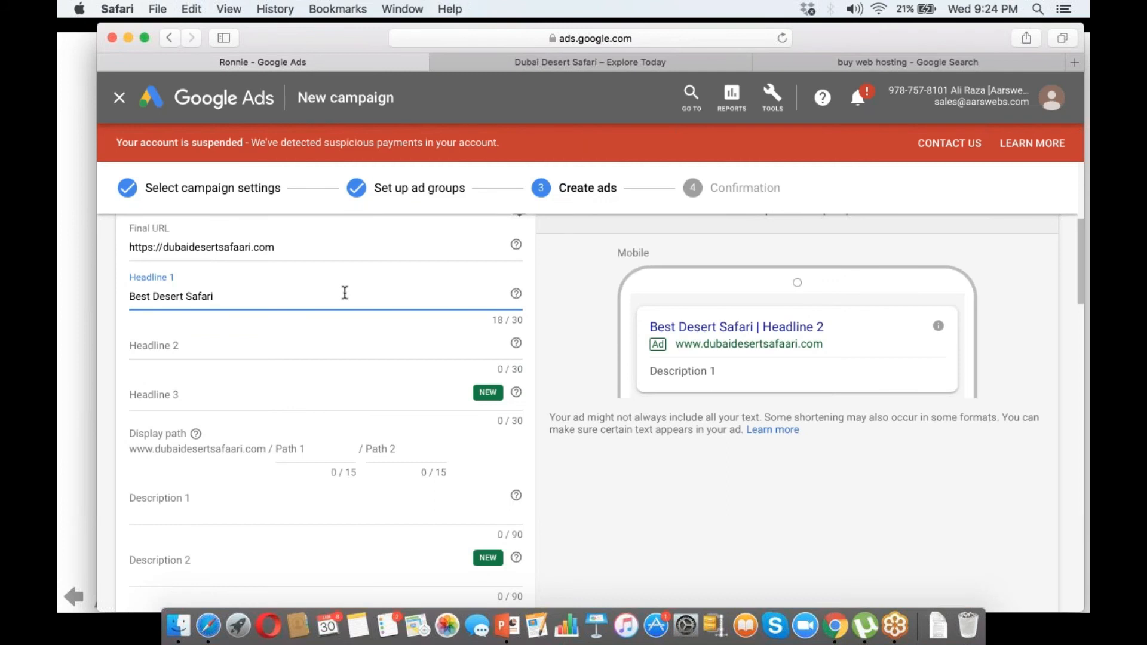
type("- Book Now")
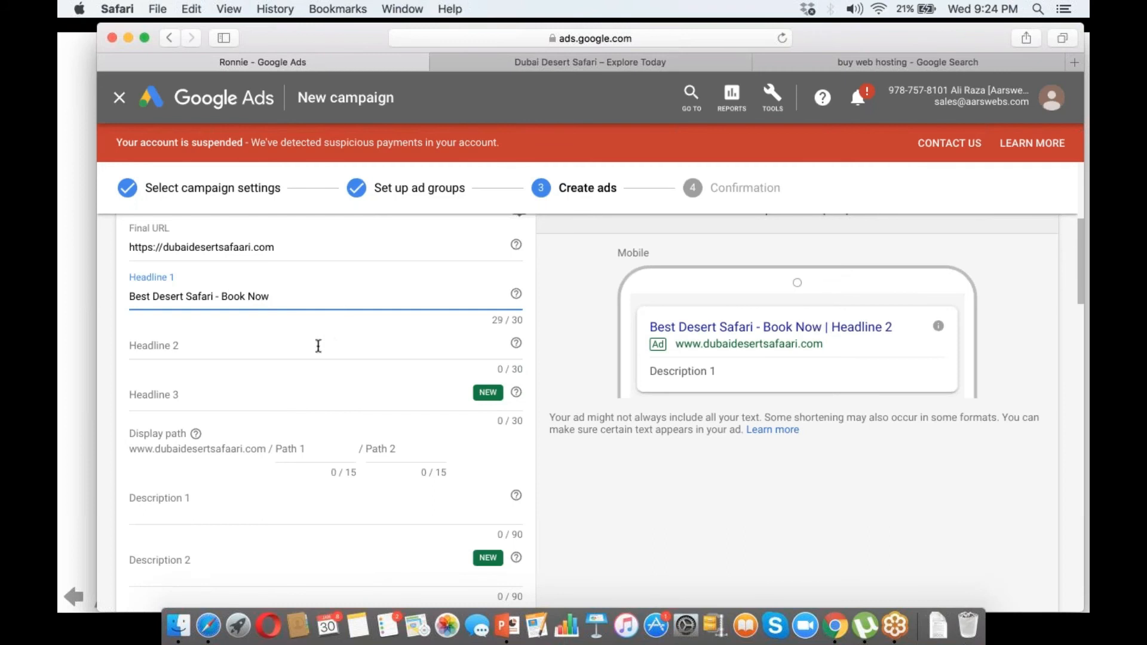
- Set Headline 2 of the Deals text ad to "#1 in Dubai - 24/7 Support"
key("Tab")
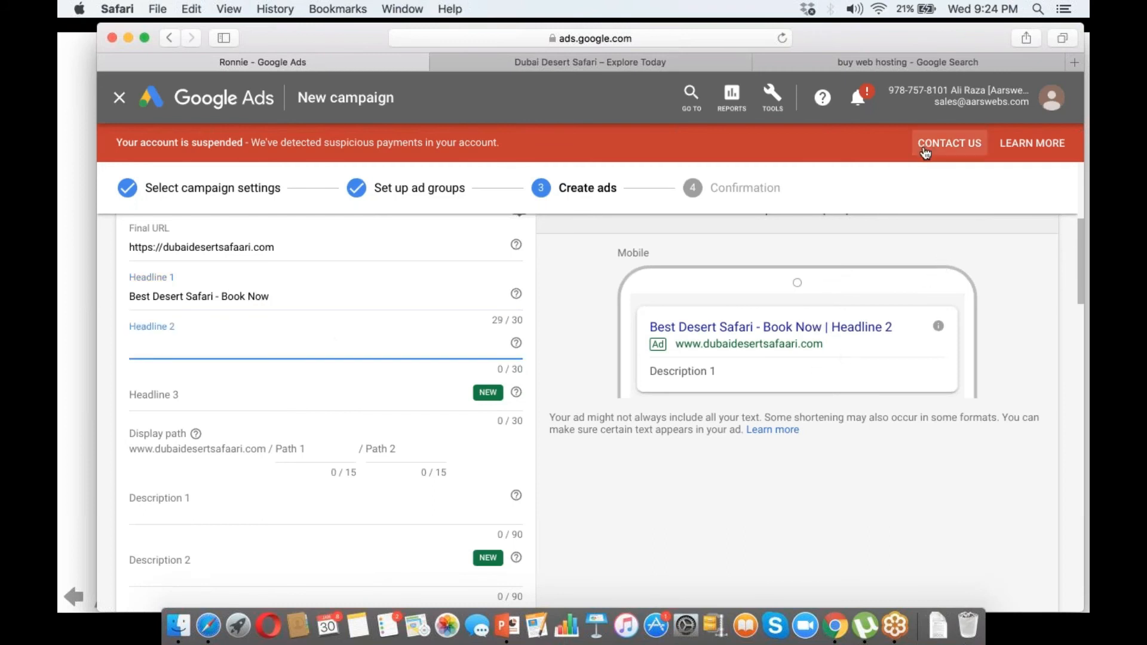
key("super+Tab")
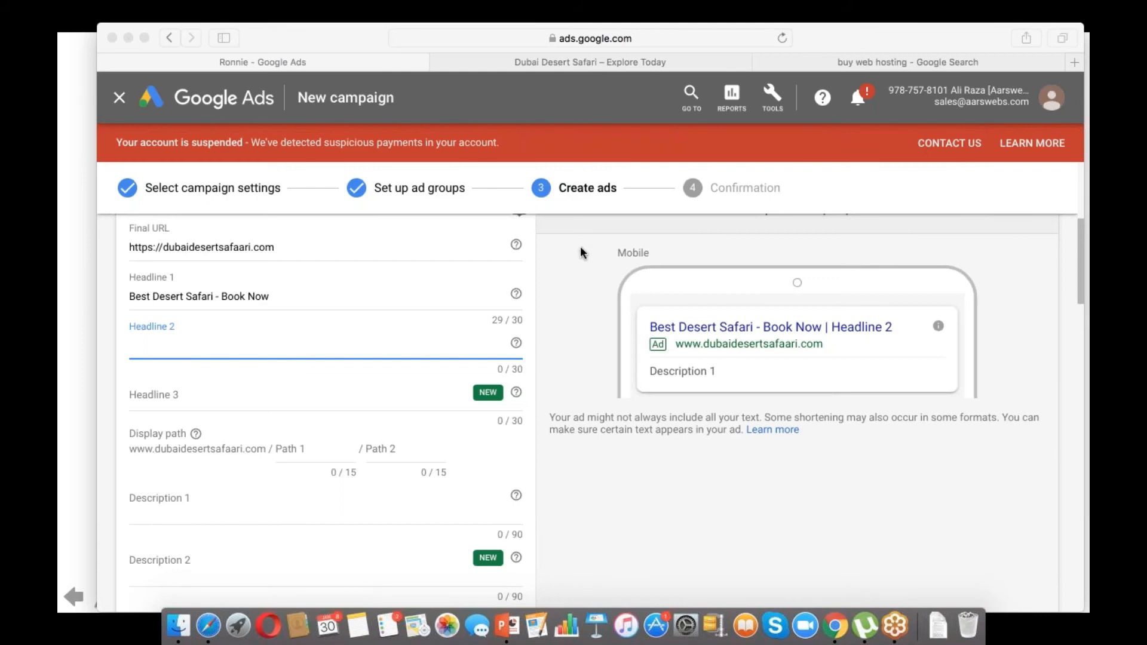
left_click(342, 348)
type("#")
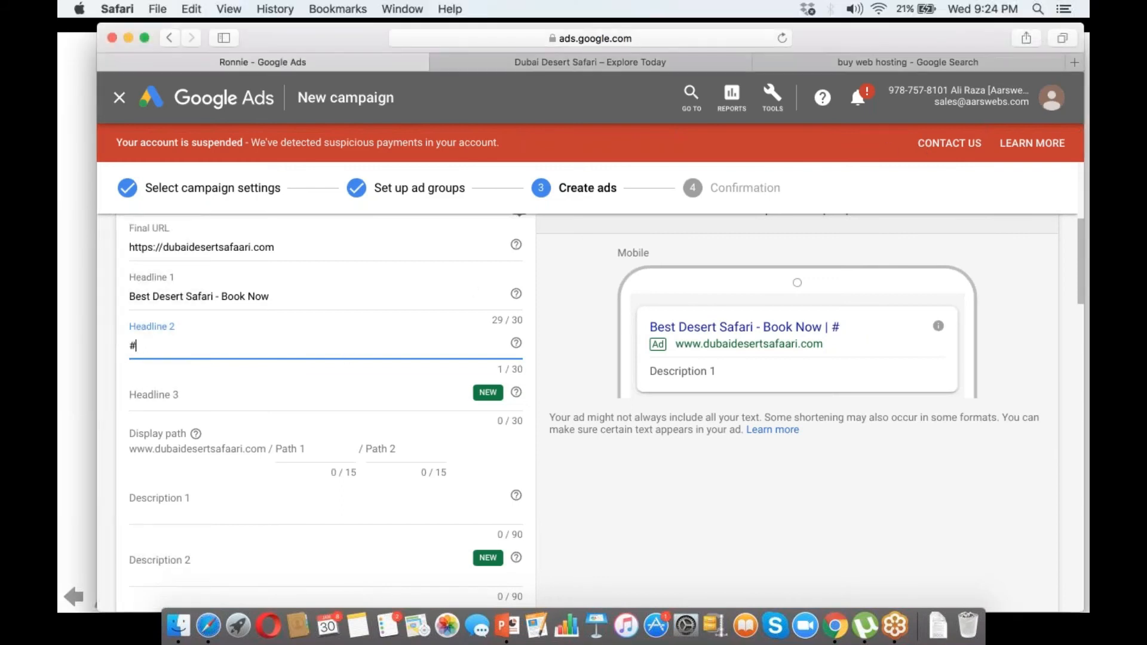
type("1 in d")
key("BackSpace")
type("Dubai ")
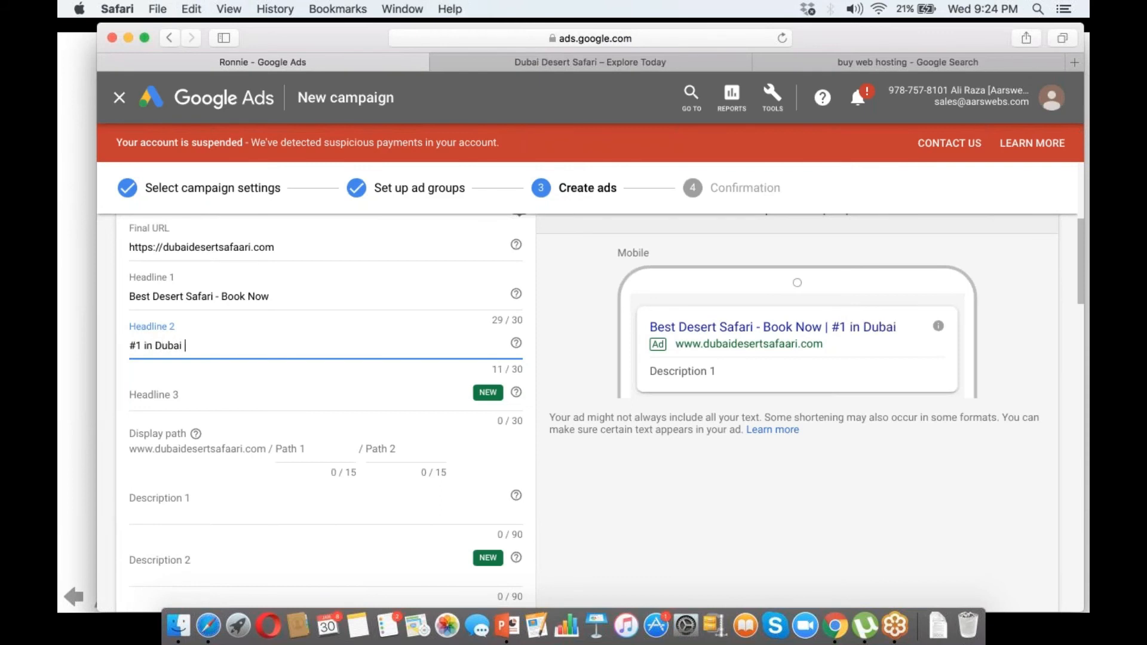
type("- 24/5")
key("BackSpace")
type("7 Su")
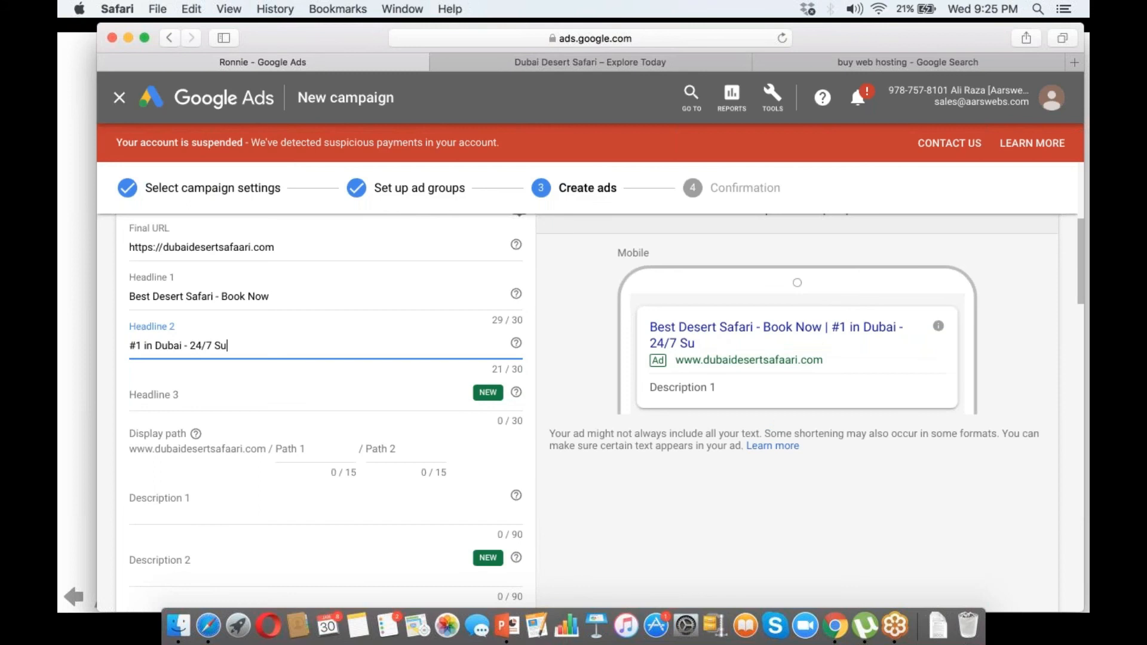
type("pport")
left_click(802, 451)
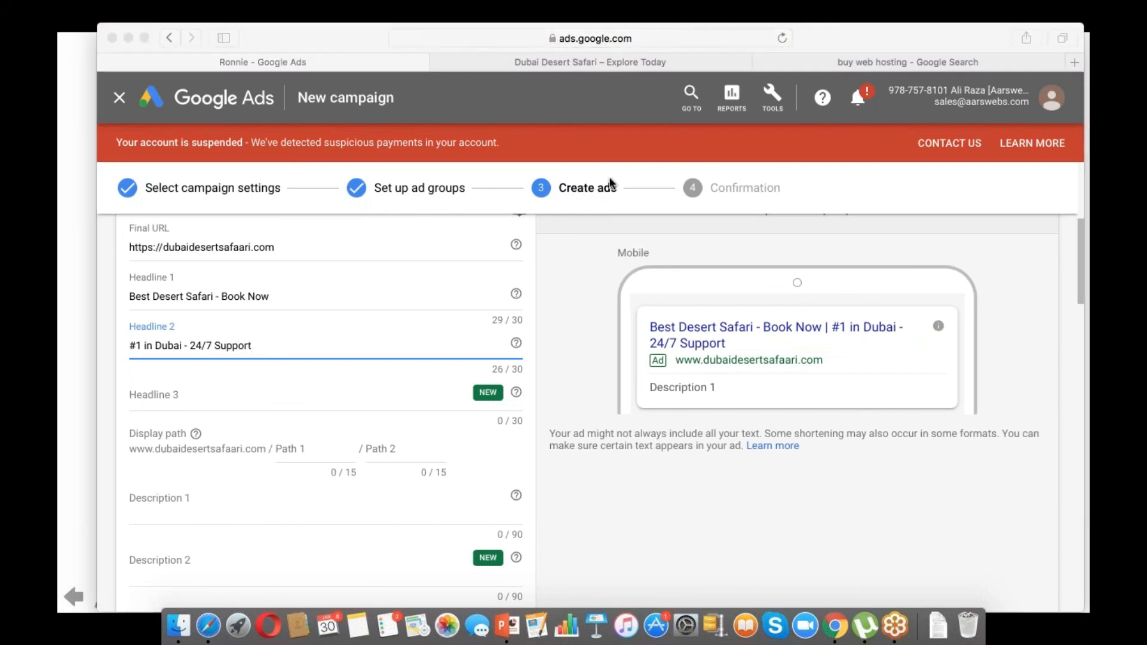
left_click(264, 399)
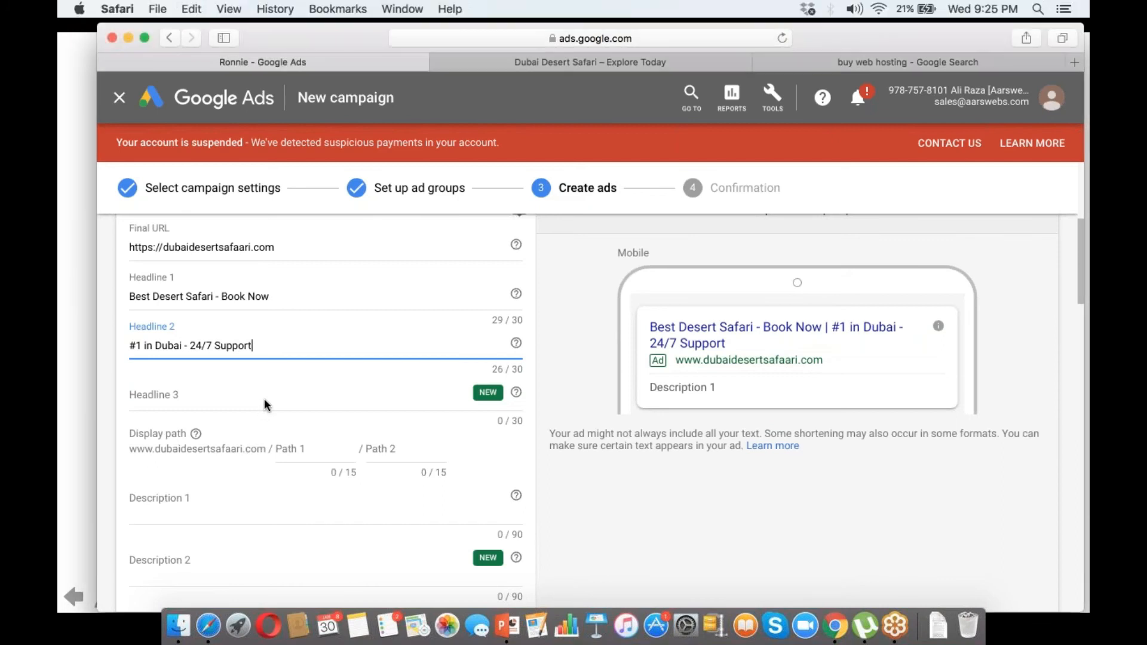
left_click(235, 397)
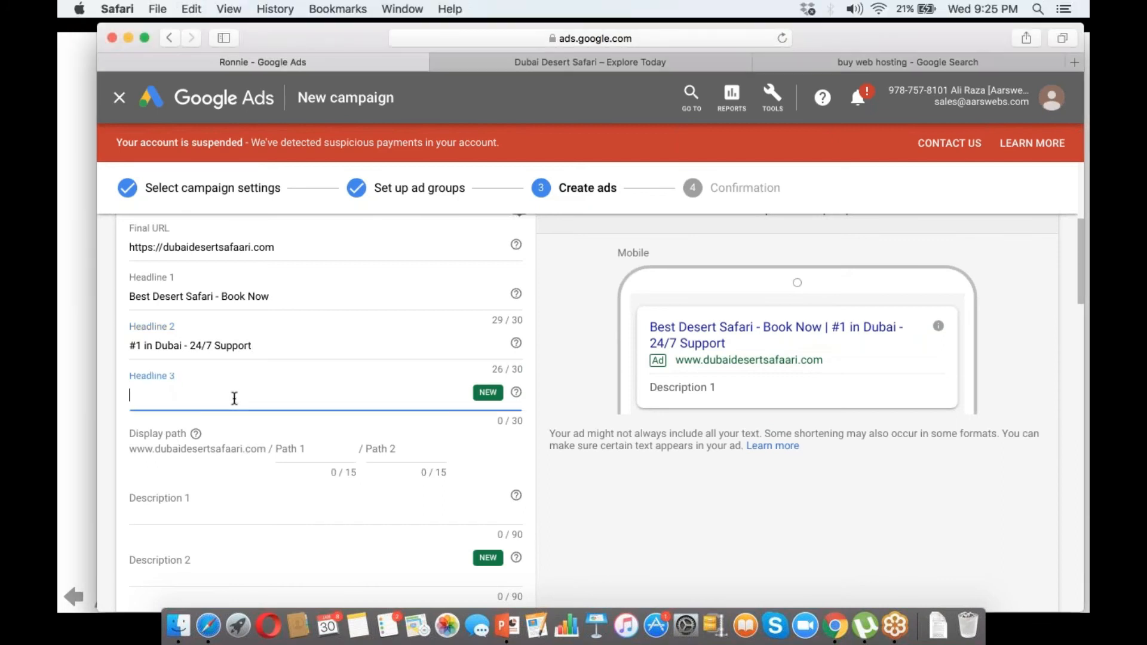
type("W")
key("BackSpace")
- Enter "World's Famous Safari" as Description 1 of the Deals text ad
left_click(164, 513)
type("Woe")
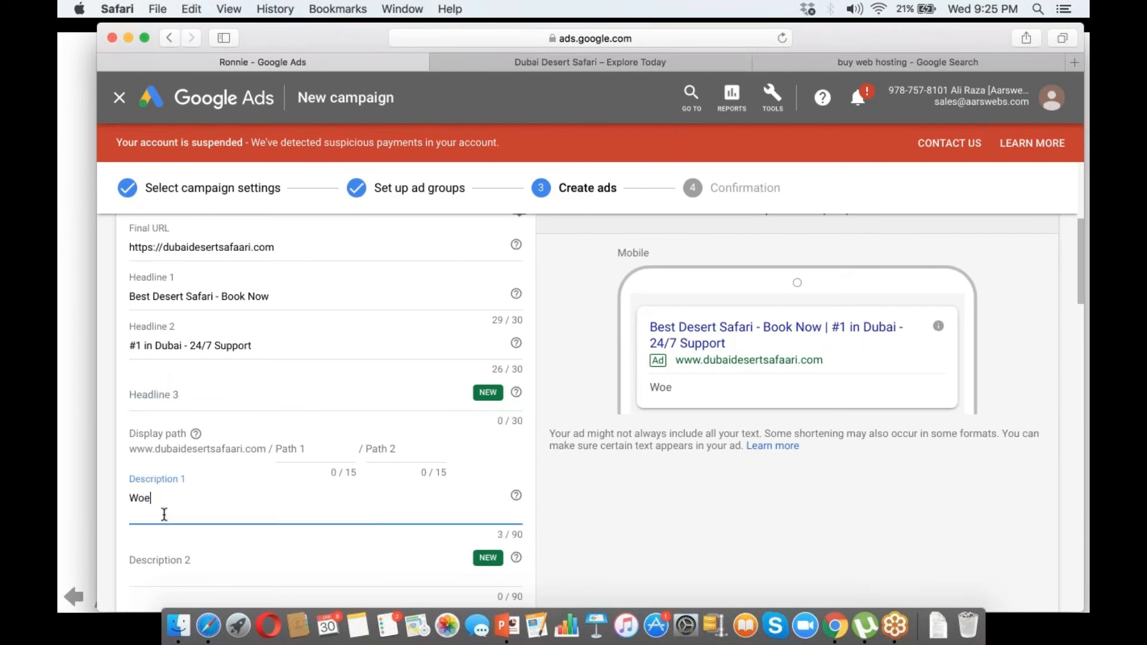
key("BackSpace")
type("rld's Famous Sa")
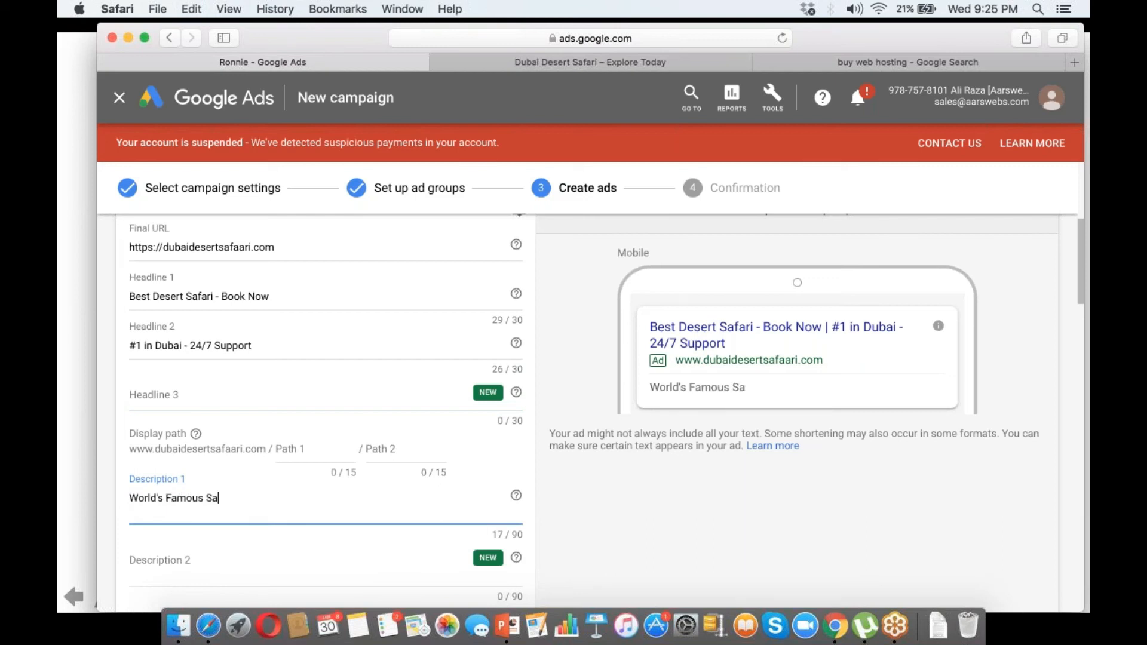
type("fari")
- Enter "Limited tickets available" as Description 2 of the Deals text ad
left_click(164, 396)
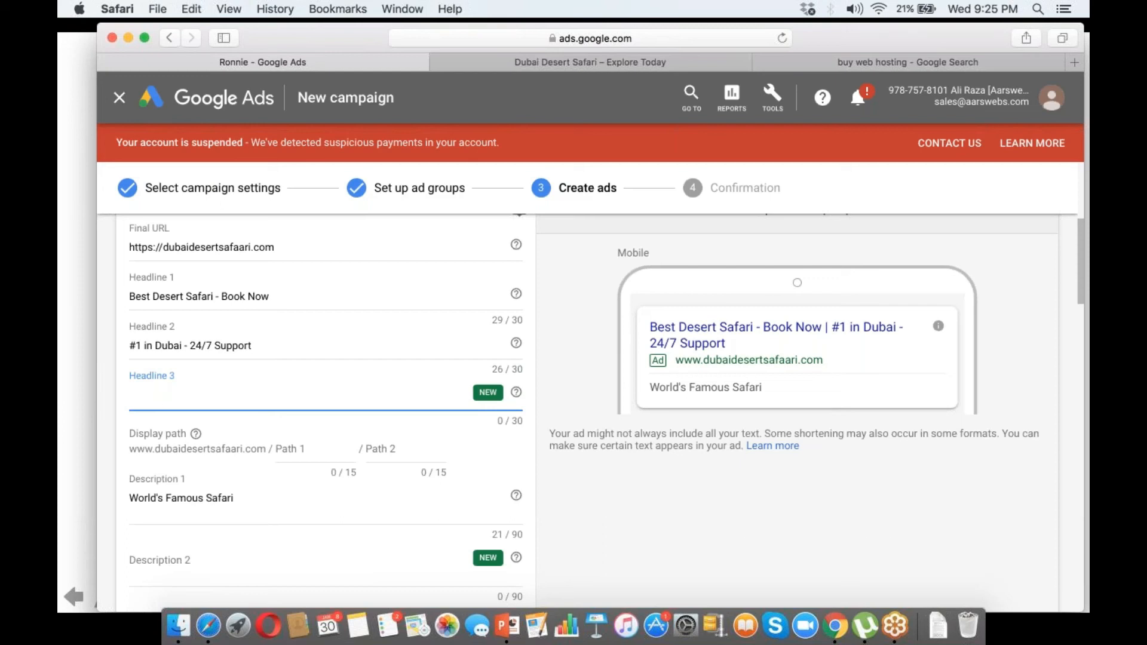
left_click(236, 563)
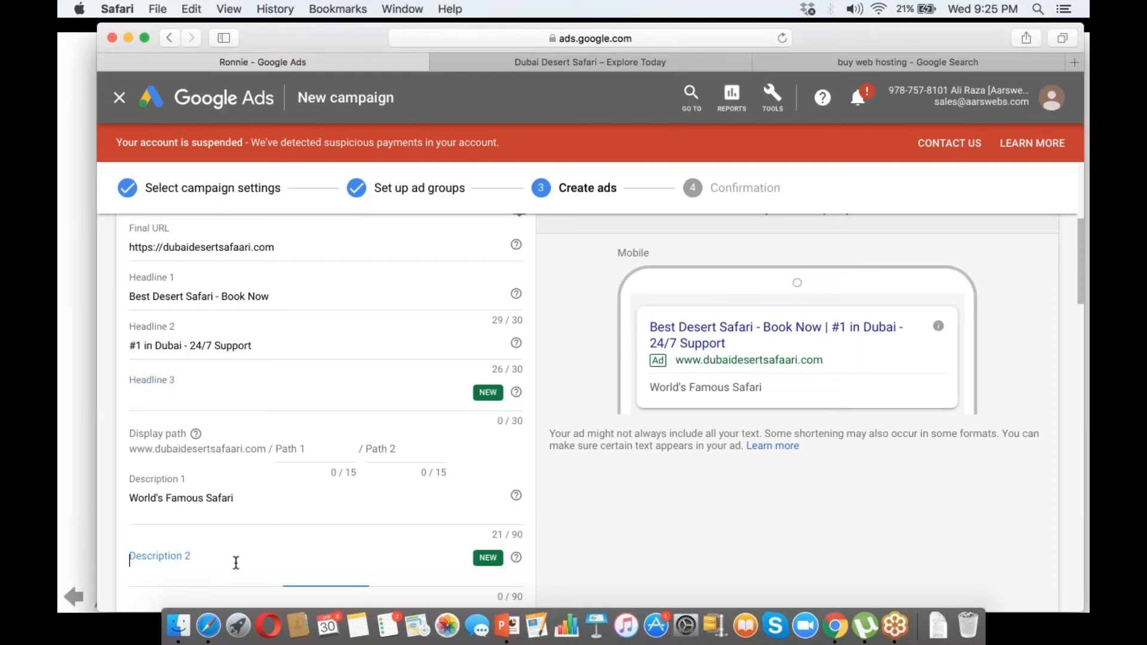
type("L")
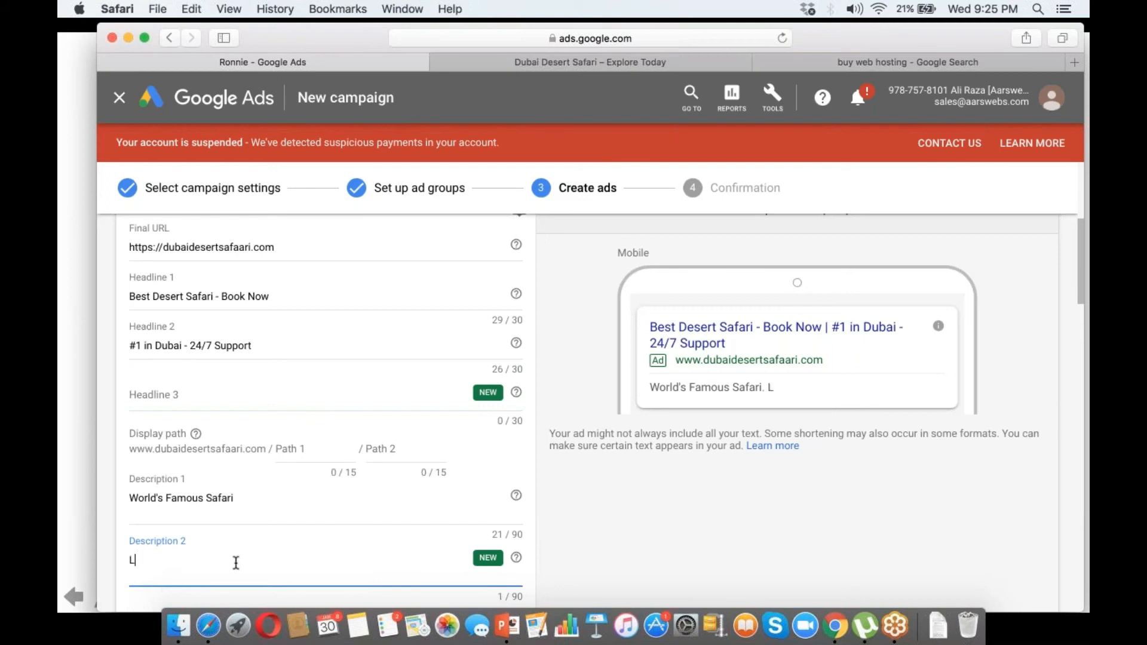
type("imited tickets")
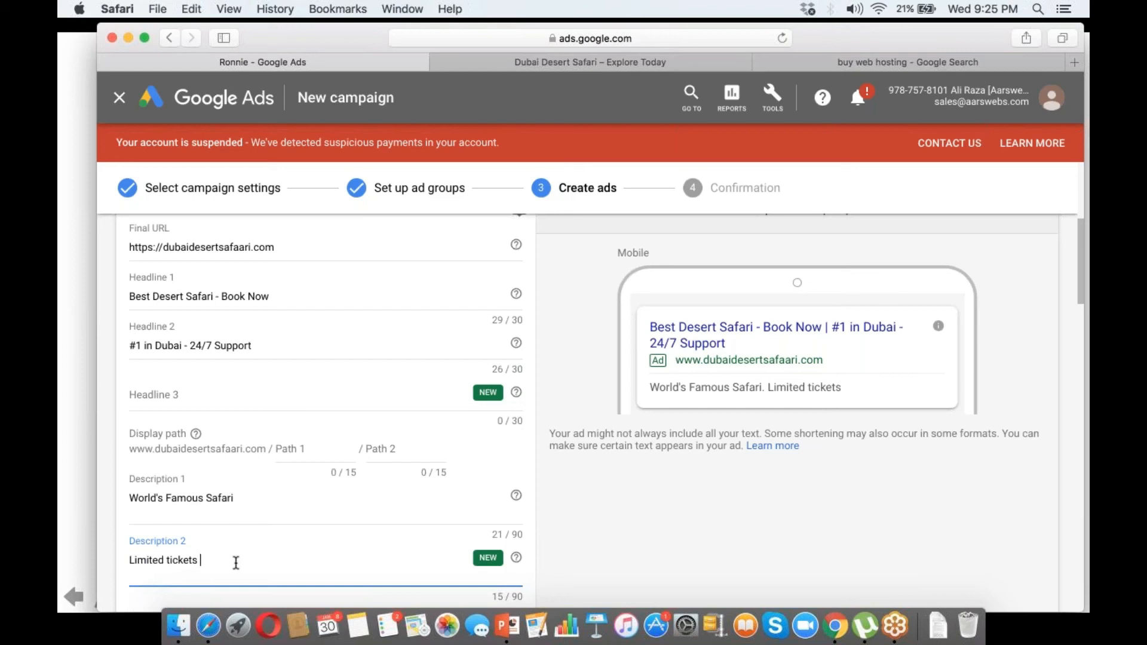
type(" available")
- Set Headline 3 of the Deals text ad to "Over 100 Packages and Deals"
left_click(235, 390)
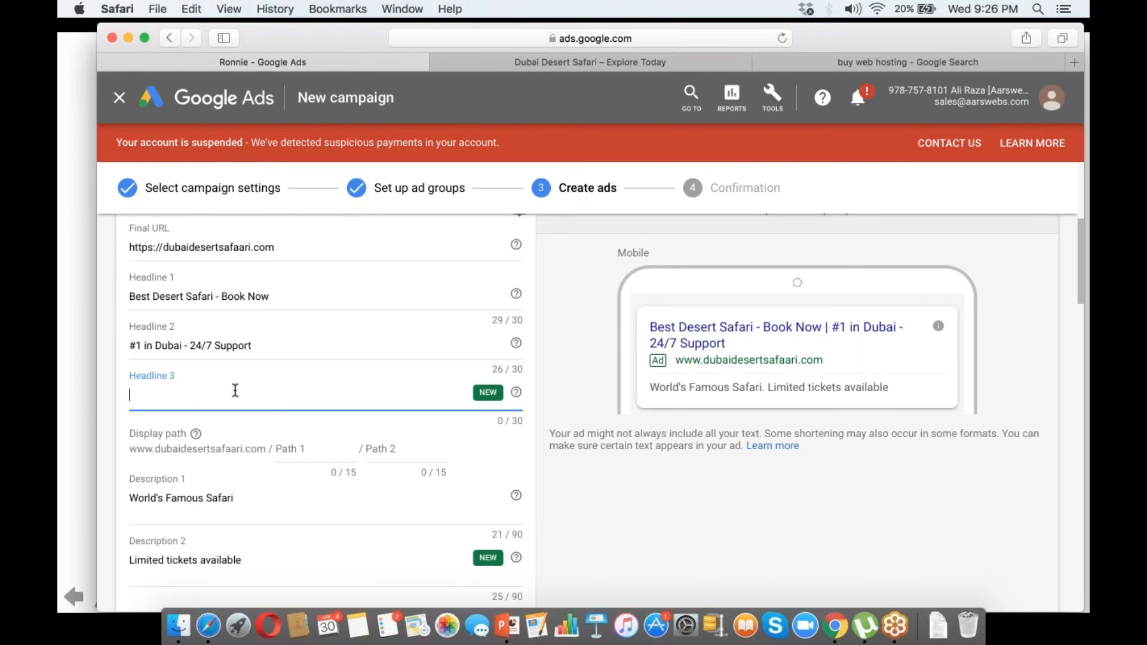
type("ove")
key("BackSpace")
key("BackSpace")
key("BackSpace")
type("Over 100 Pack")
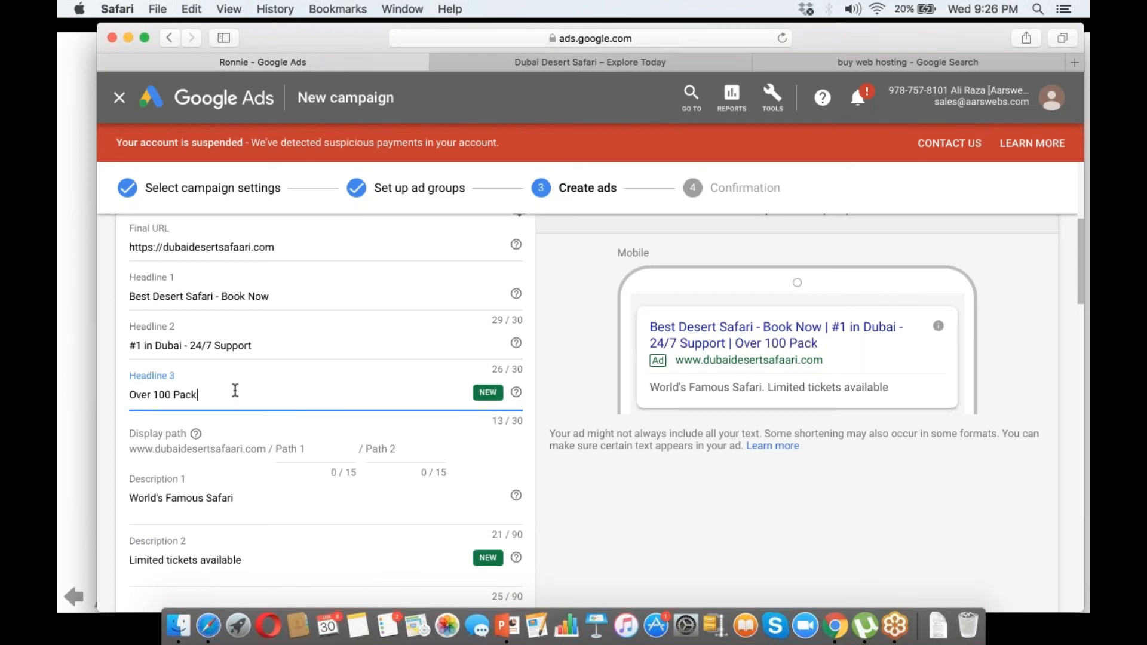
type("ages and Deals")
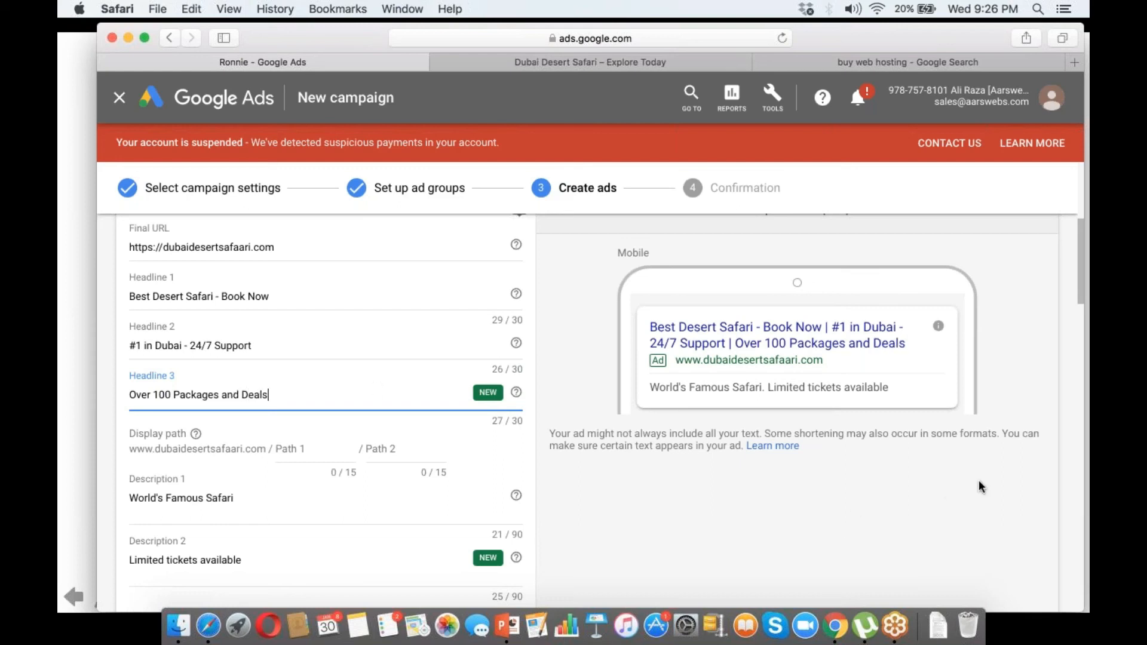
left_click(924, 155)
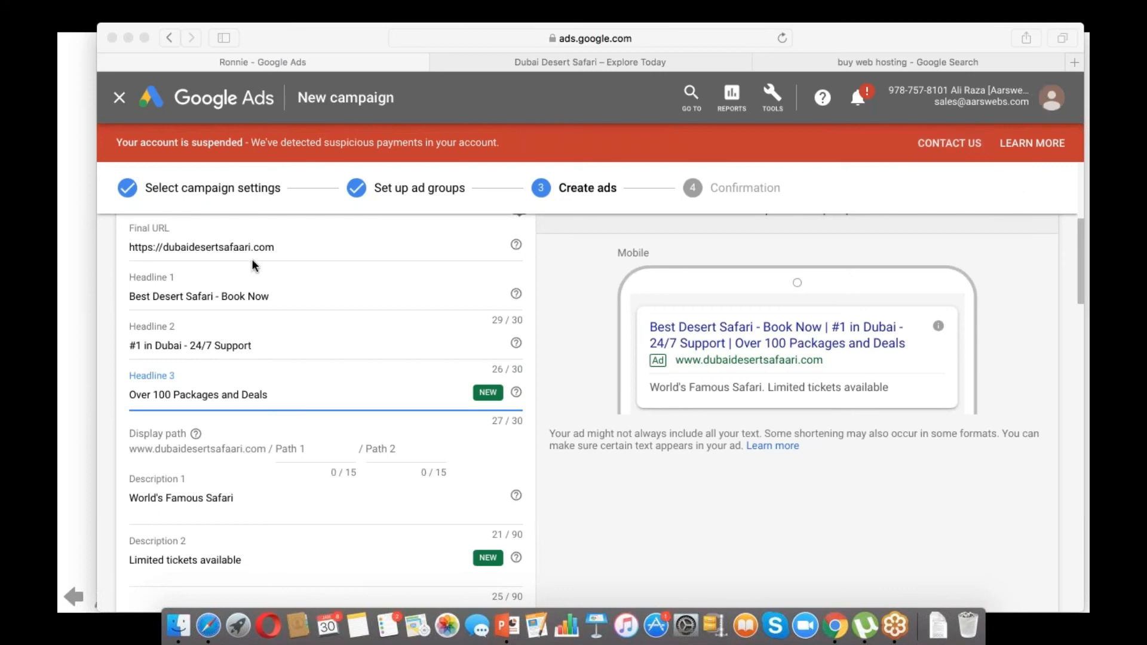
- Set the Deals text ad's display path to "desert-safari" for Path 1 and "deals-in-dubai" for Path 2
left_click(280, 249)
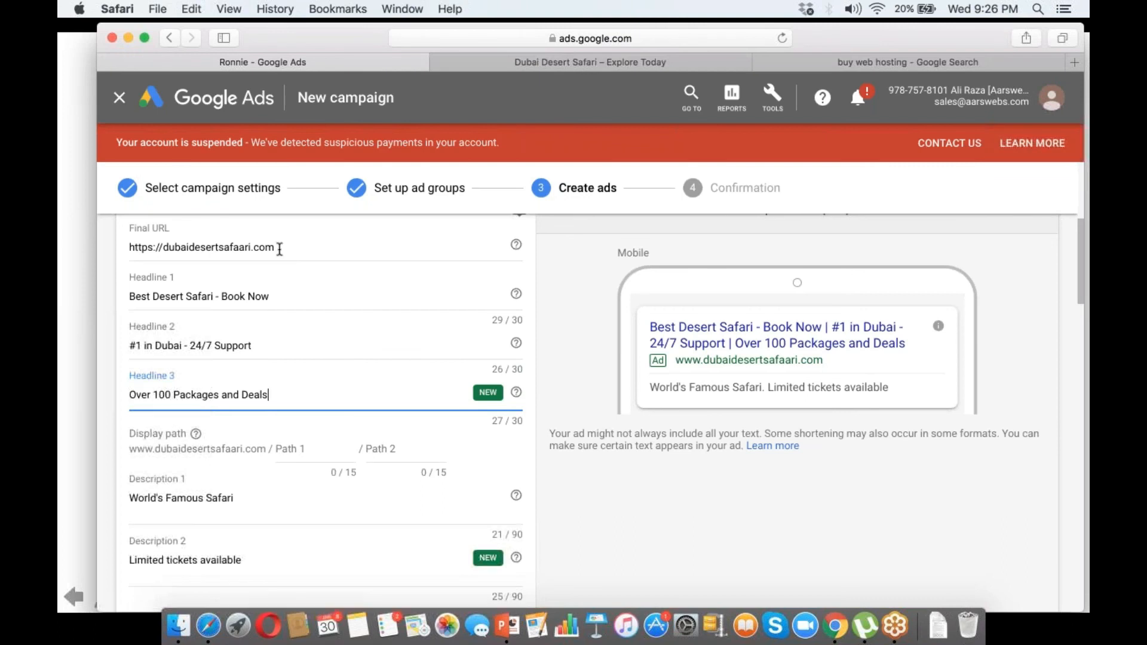
left_click_drag(281, 249, 161, 248)
left_click(292, 448)
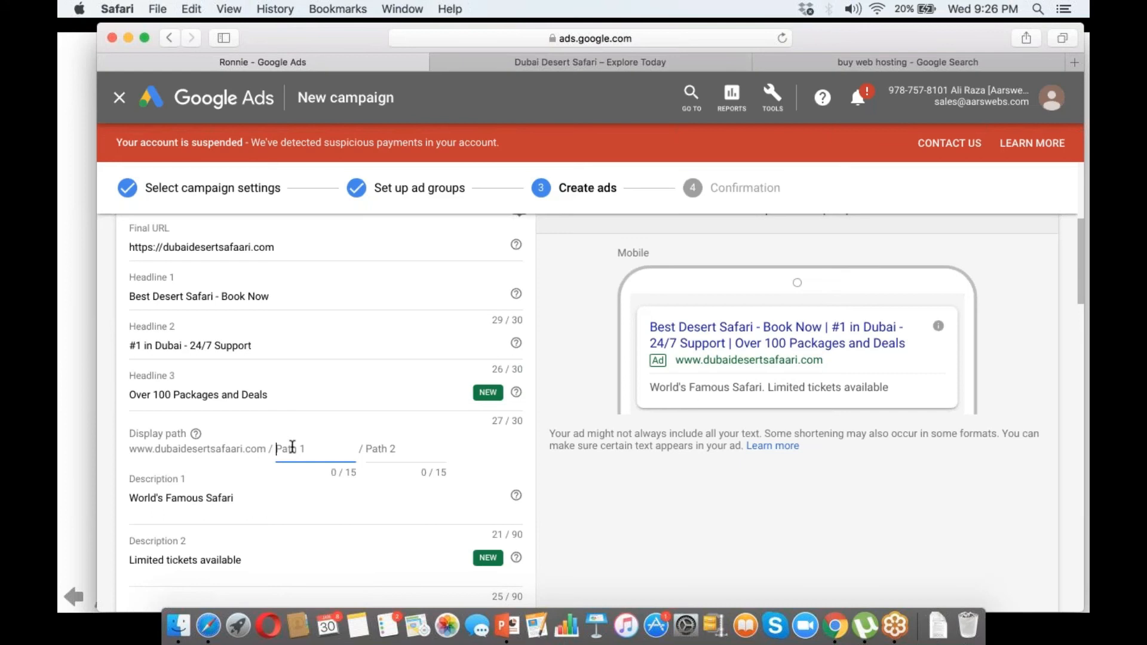
type("desert-safari")
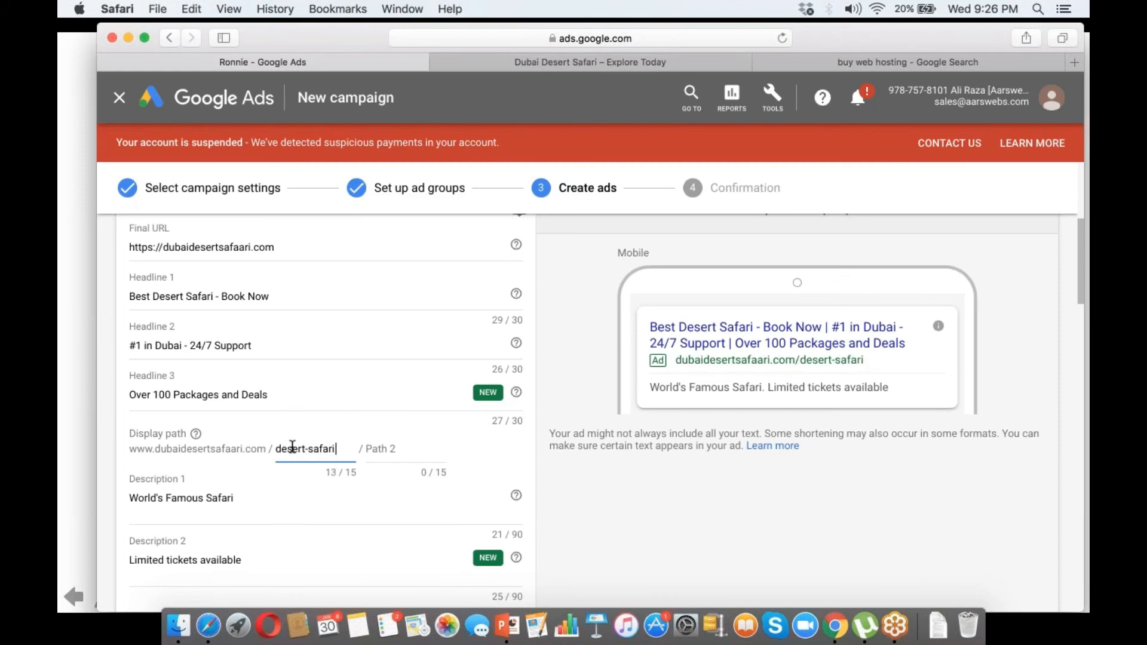
left_click(400, 448)
type("deals-in-d")
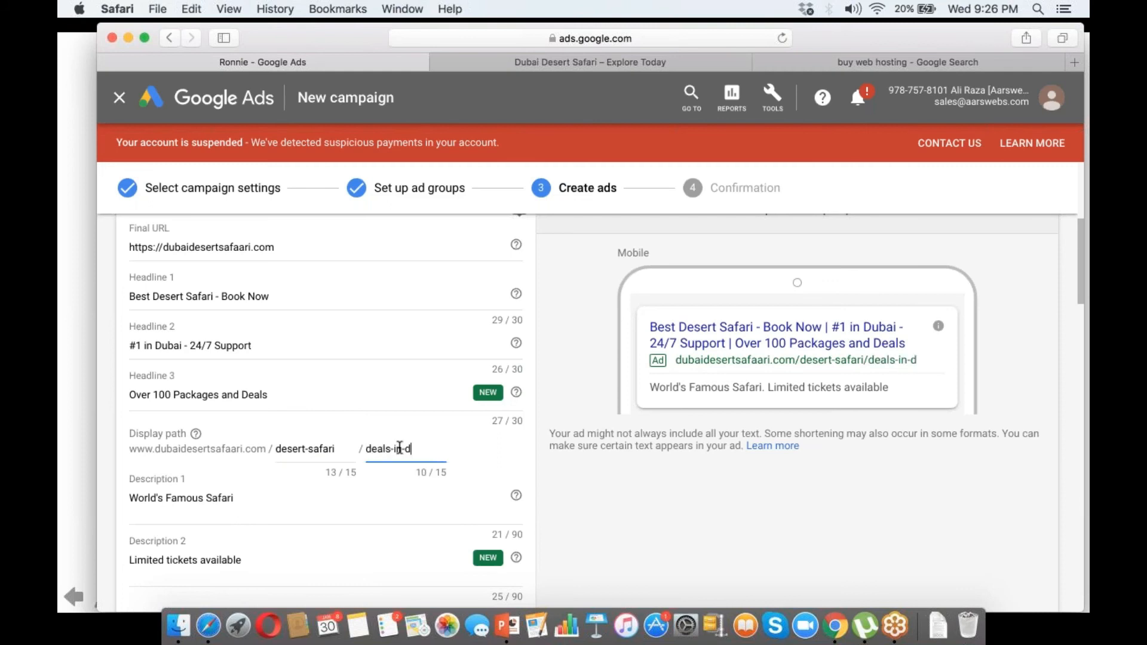
type("ubai")
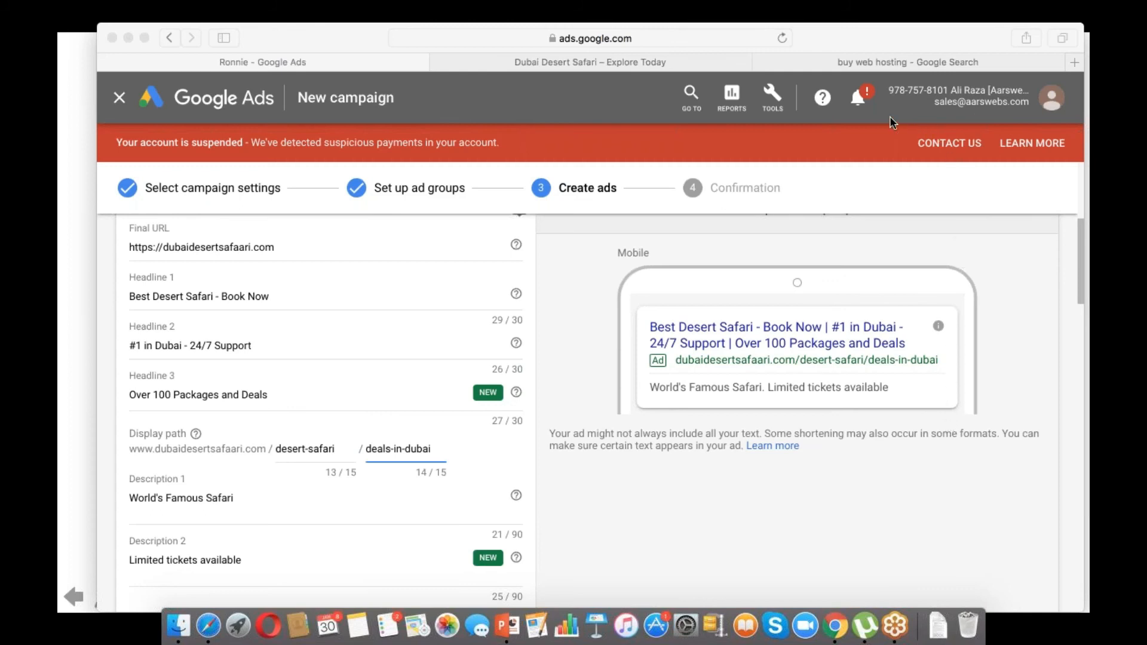
left_click(560, 493)
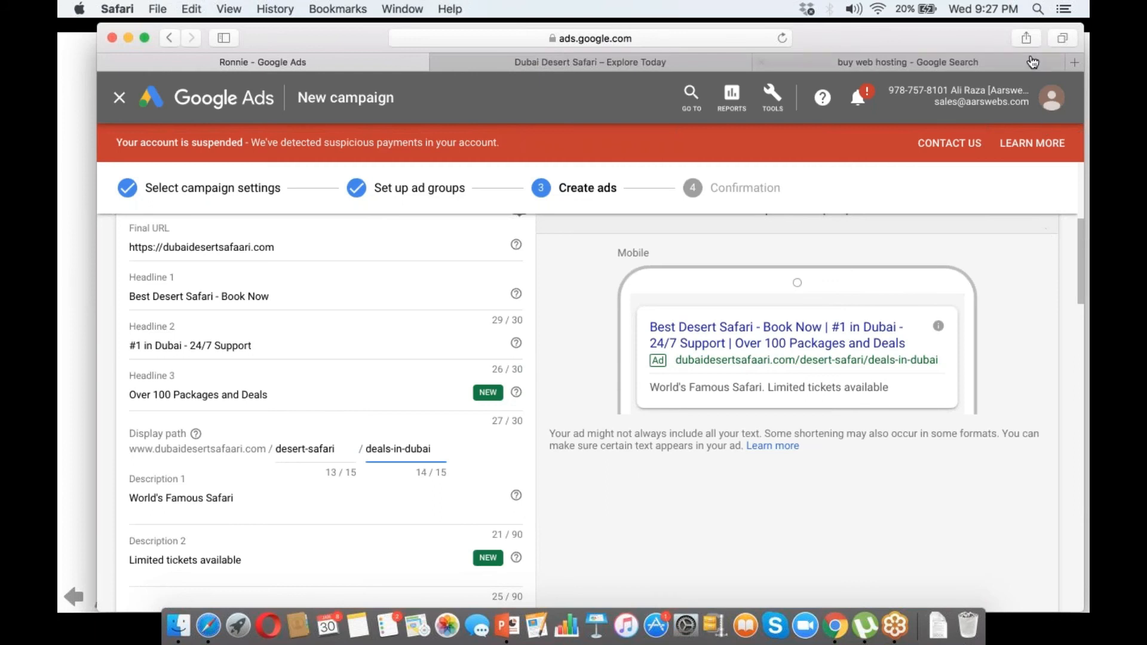
left_click(1086, 323)
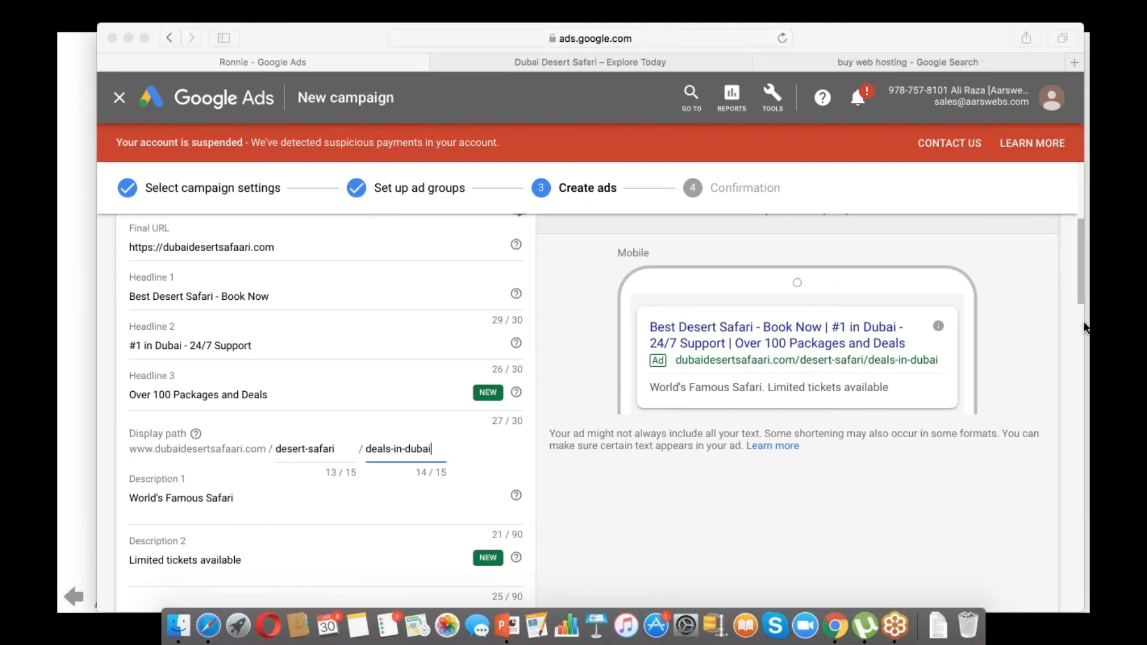
- Check the Deals text ad's URL options, leave them empty, and finish the ad
left_click(1076, 292)
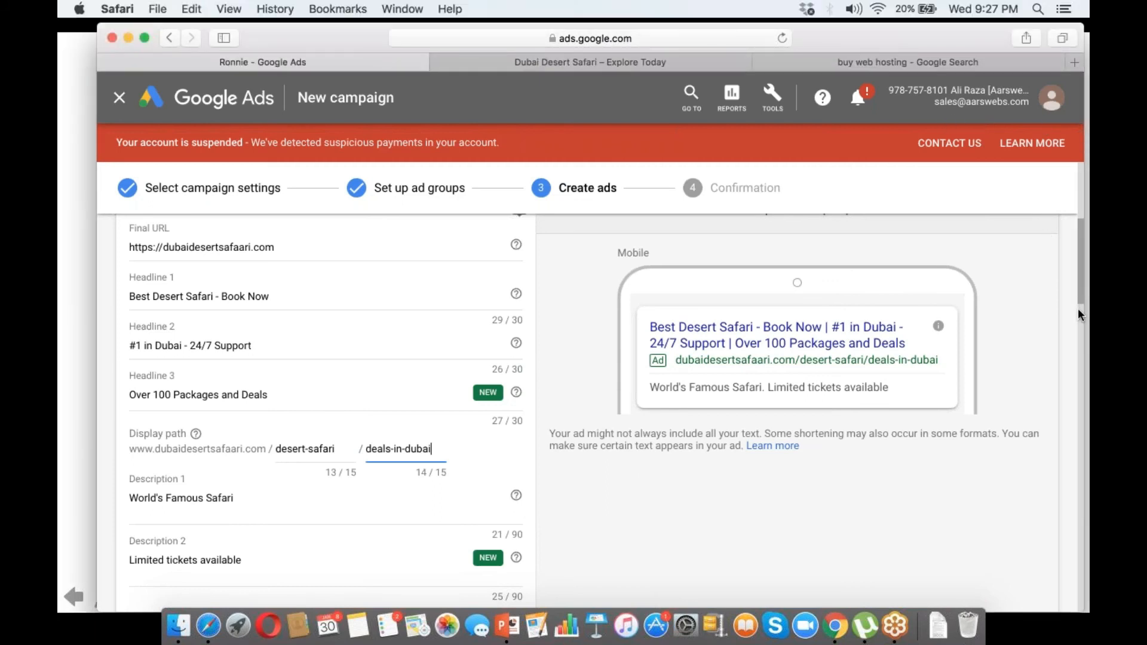
left_click_drag(1078, 308, 1078, 314)
scroll(1077, 320, "down", 5)
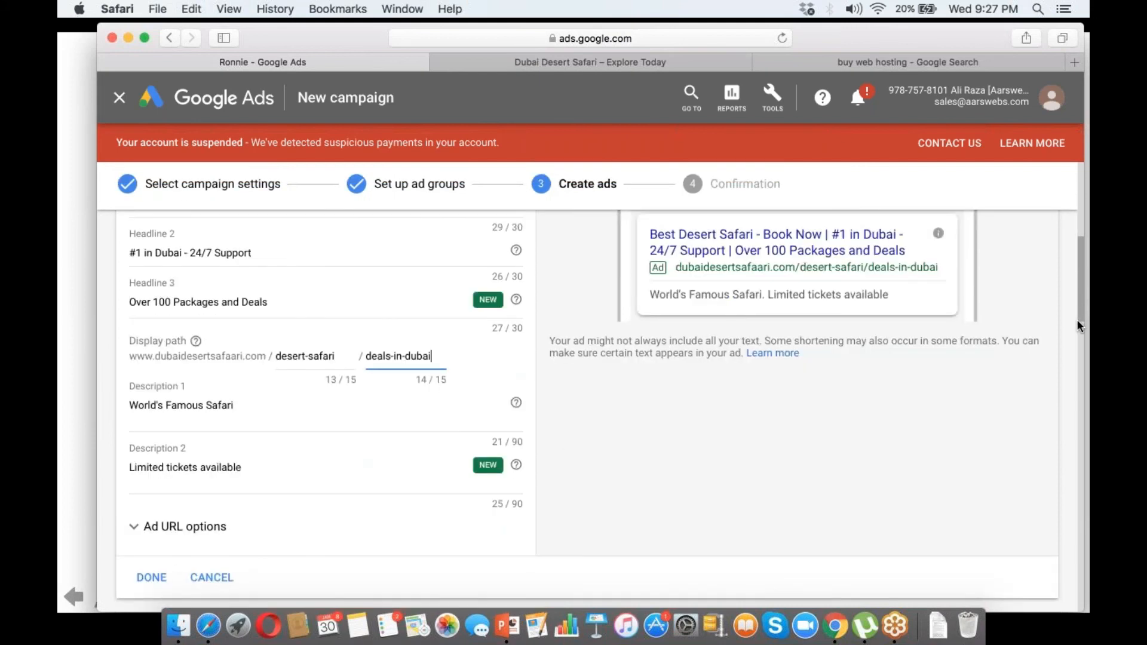
scroll(1070, 353, "down", 2)
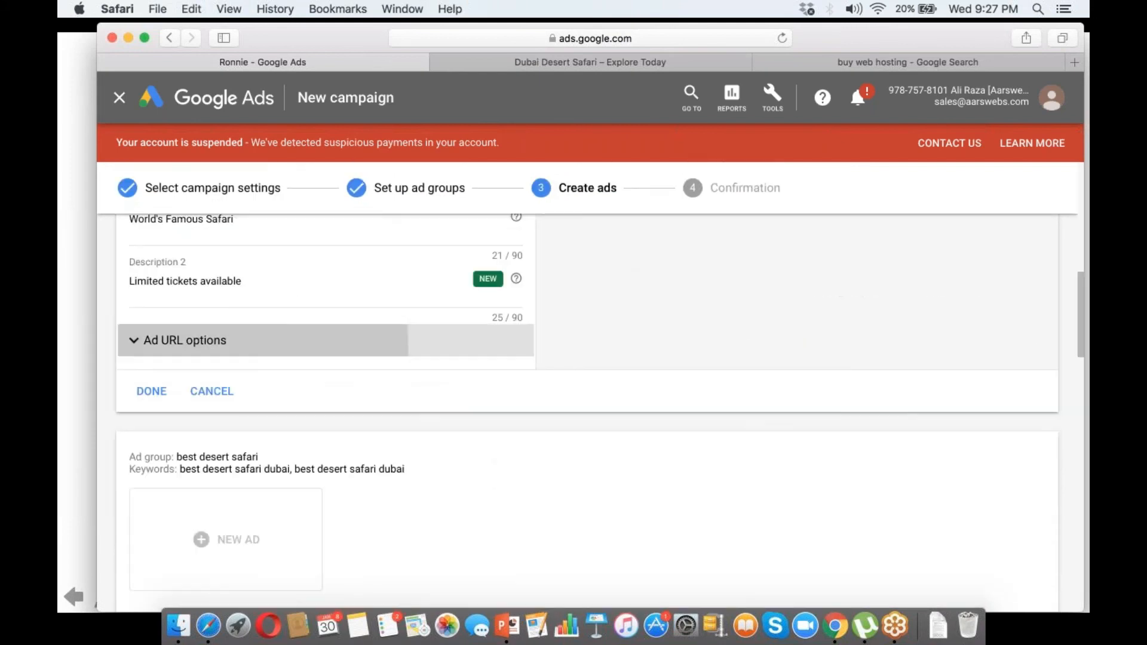
left_click(133, 346)
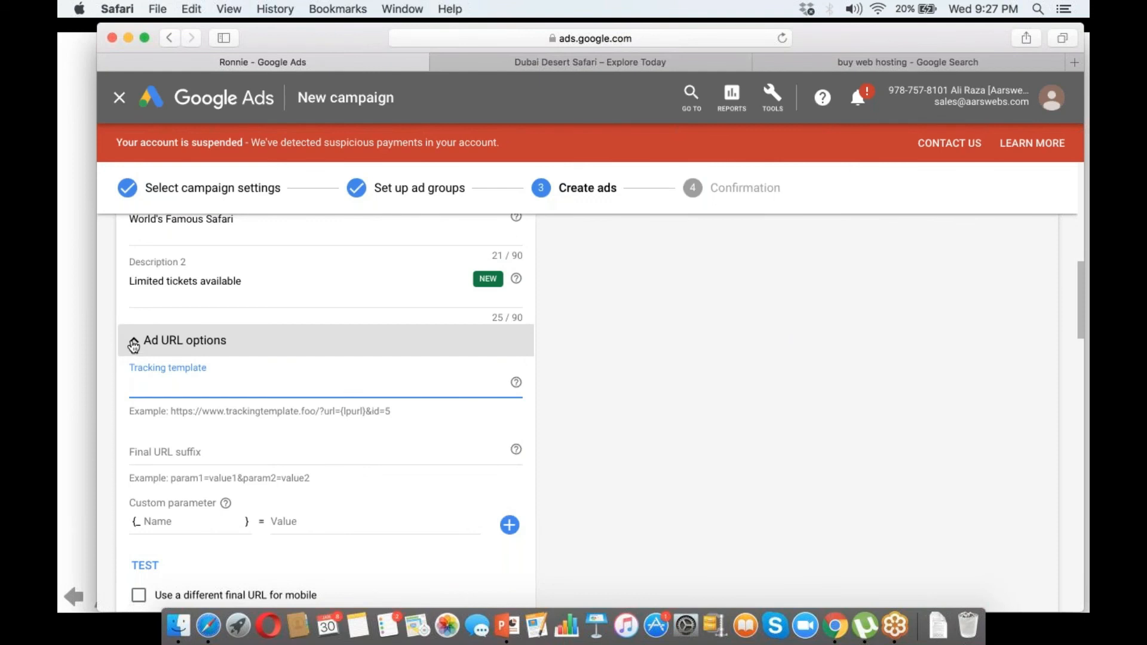
left_click(134, 346)
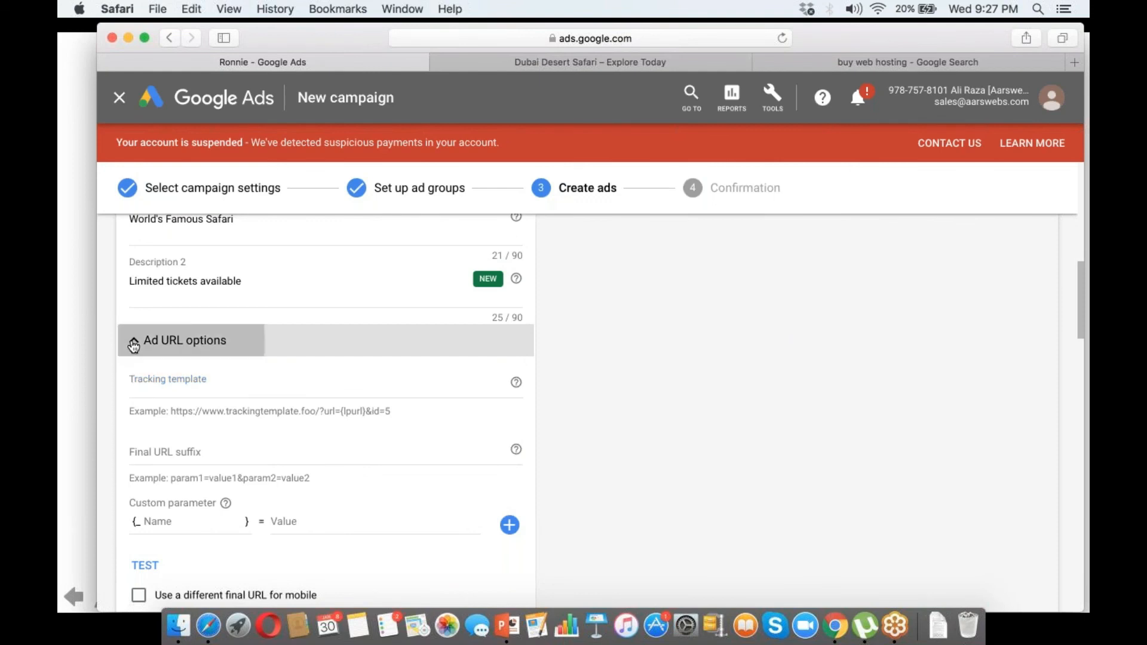
left_click(133, 346)
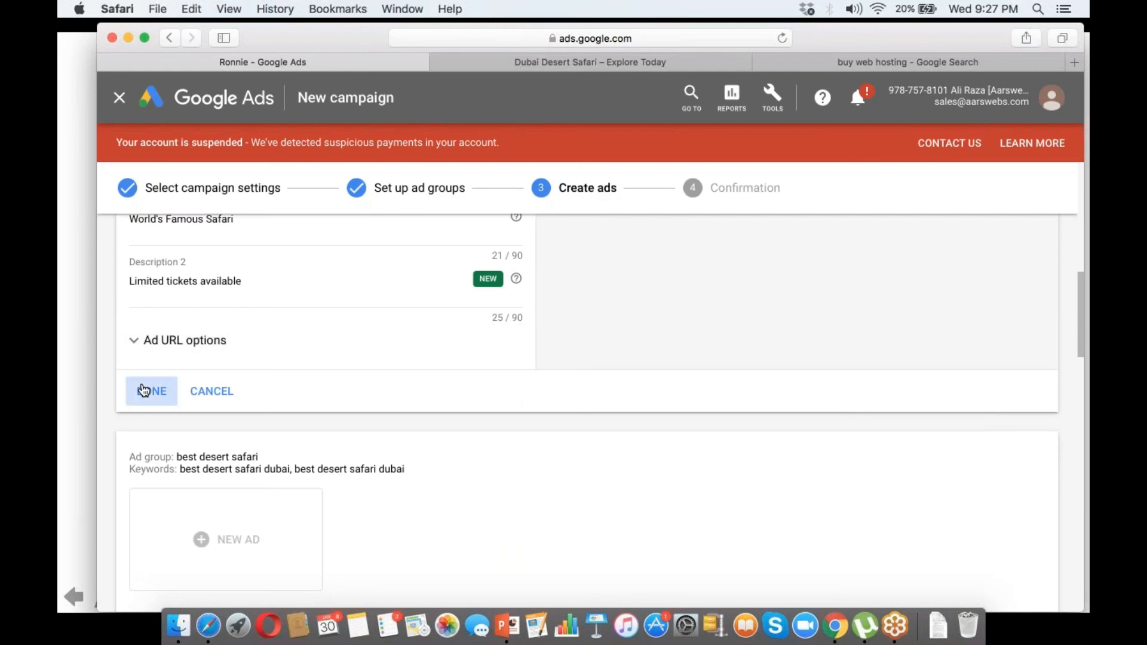
left_click(144, 391)
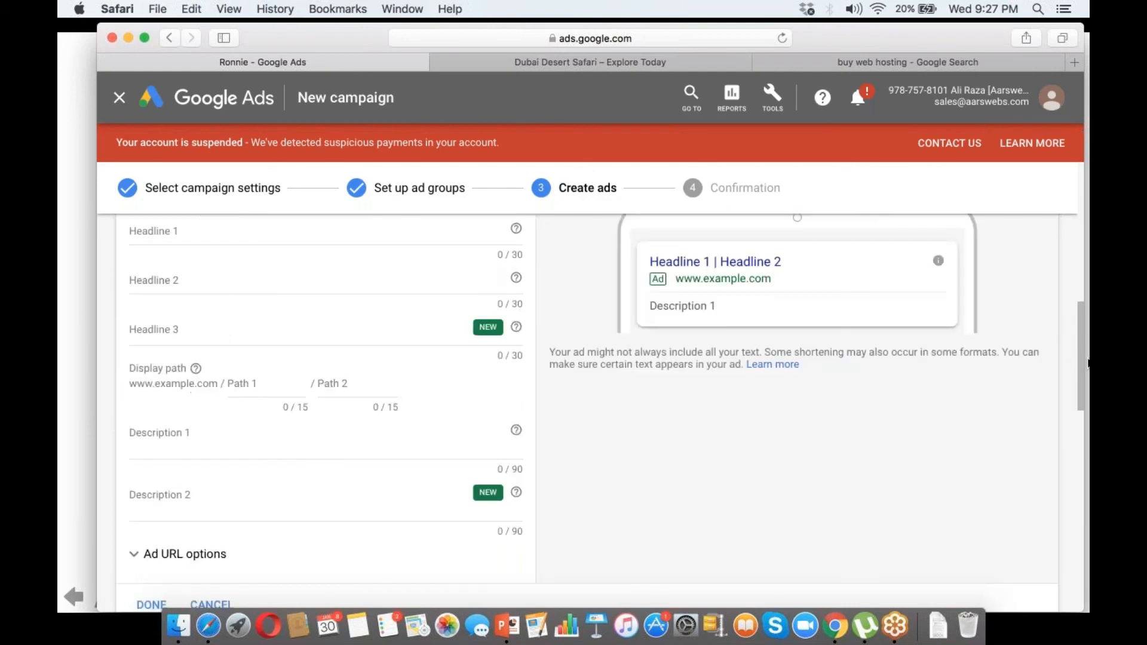
left_click_drag(1080, 370, 1043, 328)
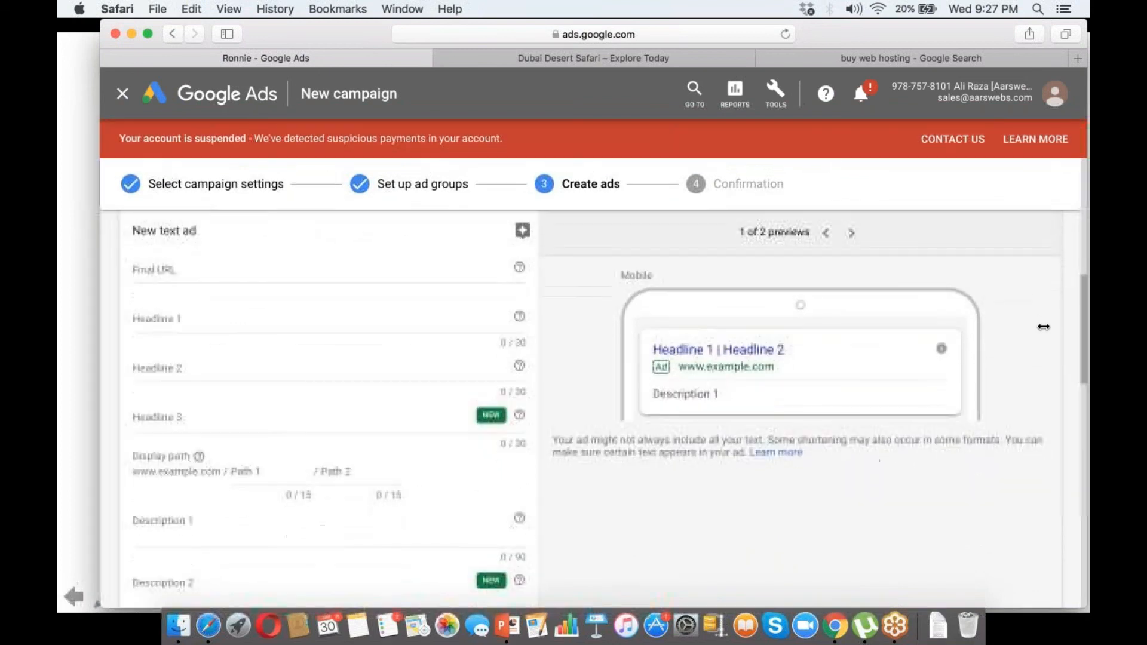
left_click(615, 60)
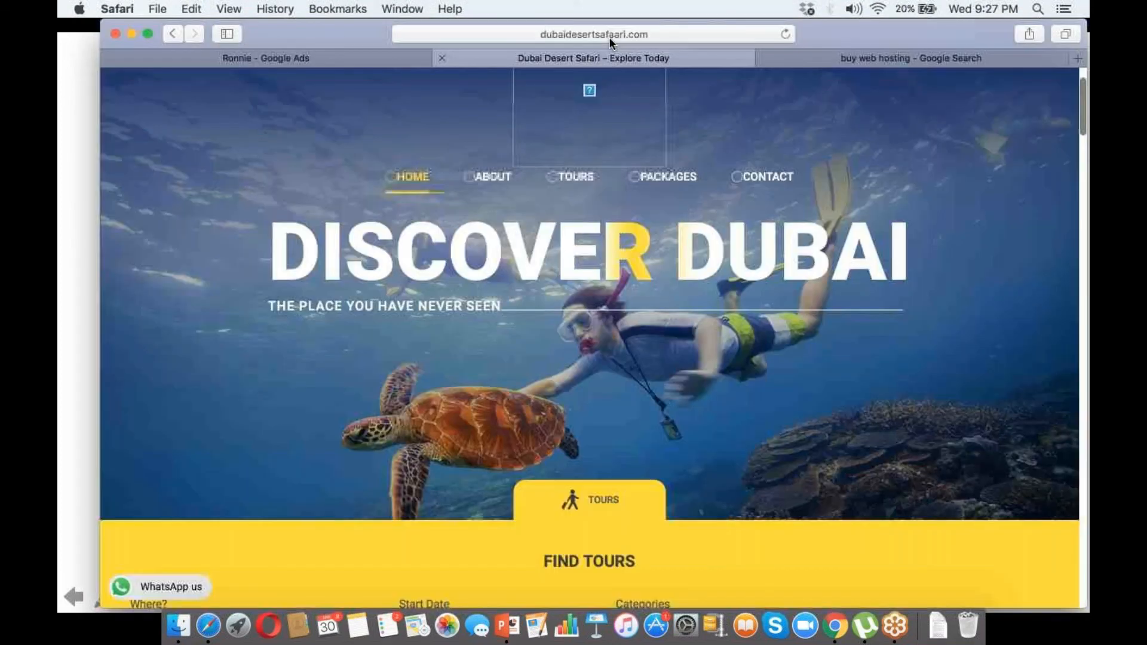
left_click(609, 37)
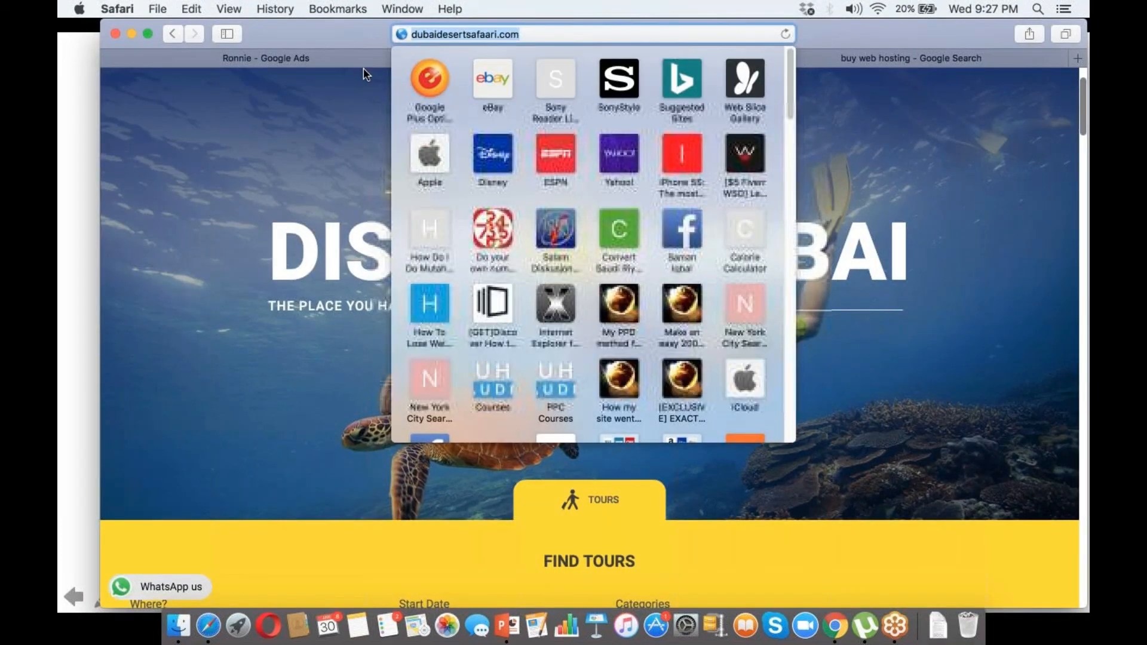
key("super+c")
left_click(363, 63)
left_click(151, 270)
key("super+v")
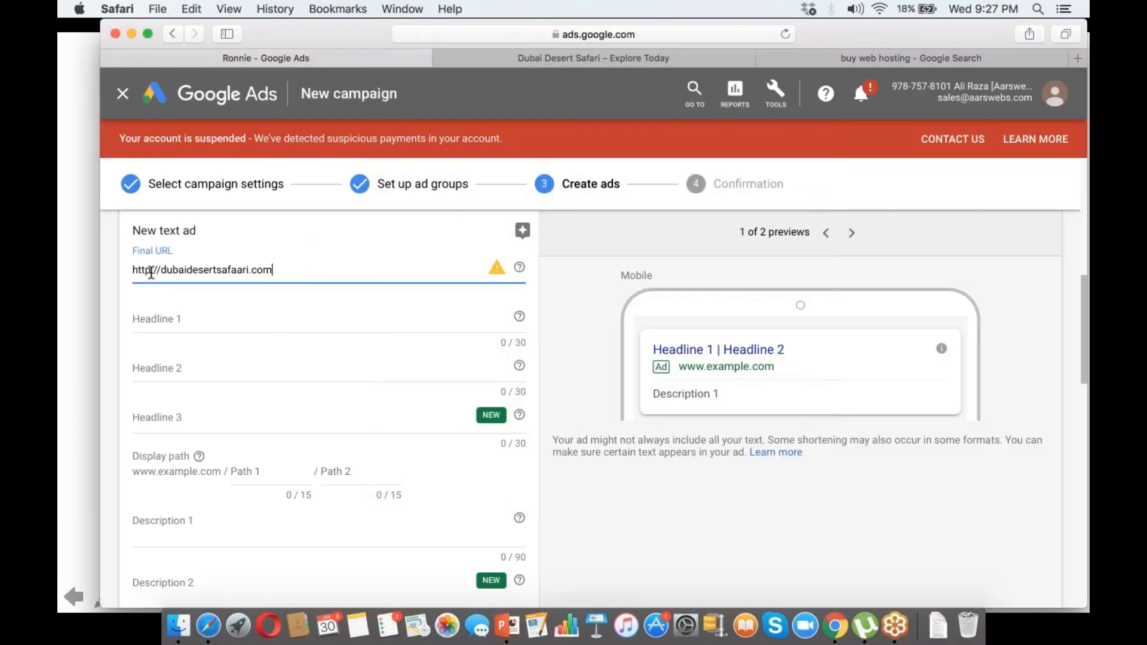
left_click(152, 270)
type("s")
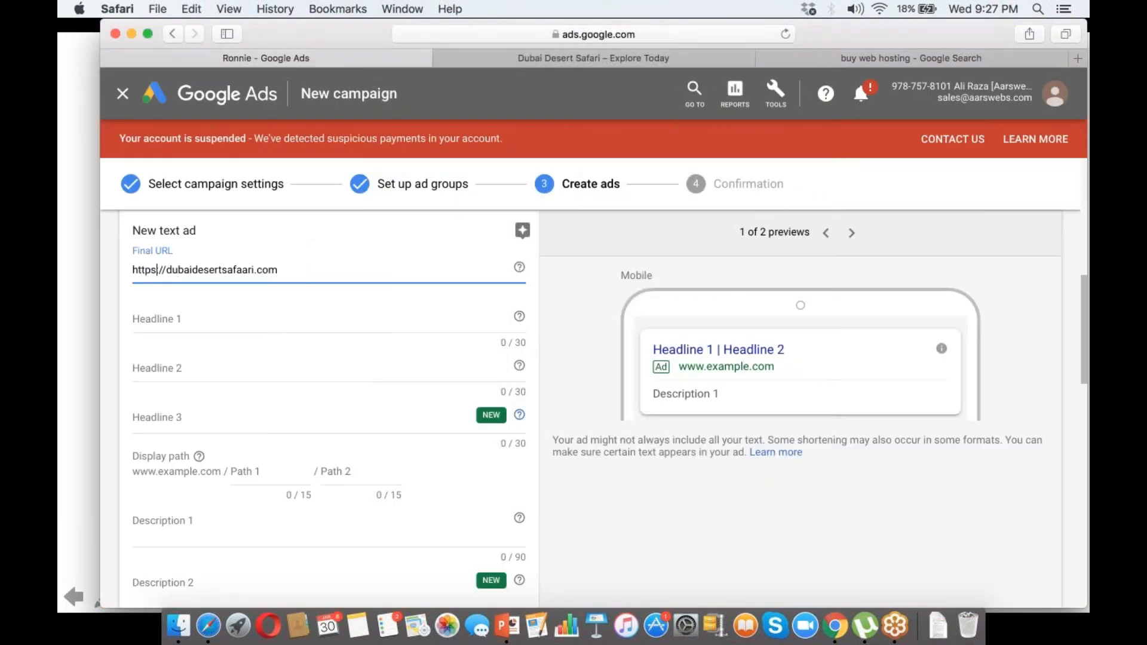
- Enter "Best Desert Safari You can ever have" as Headline 1 of the best desert safari text ad
left_click(299, 322)
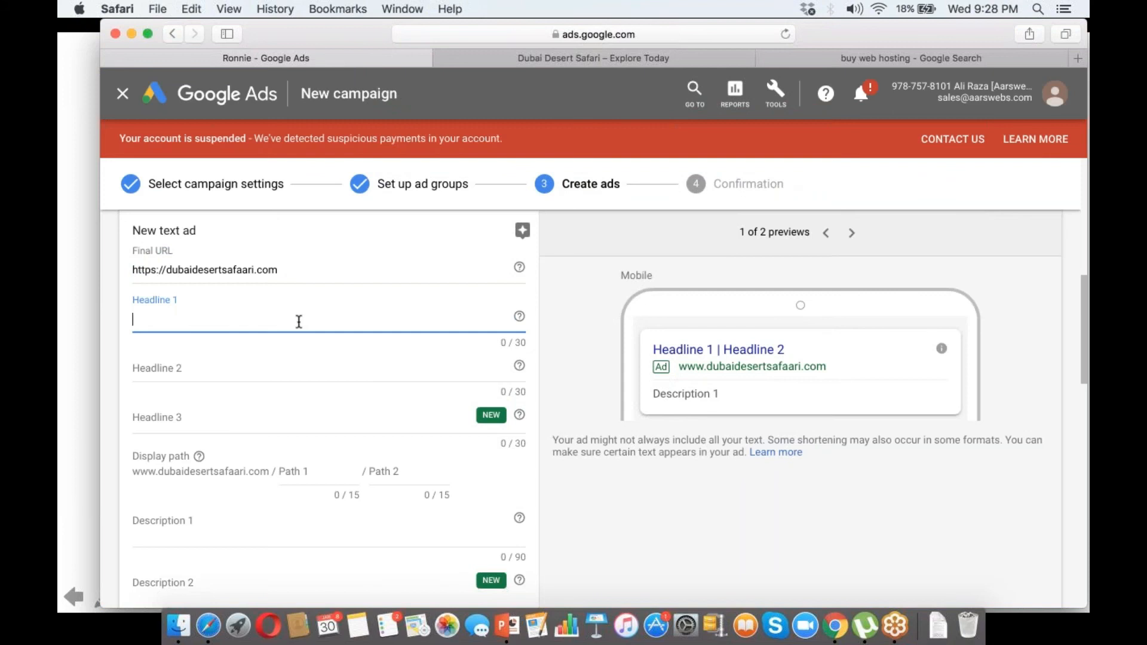
type("C")
key("BackSpace")
type("One")
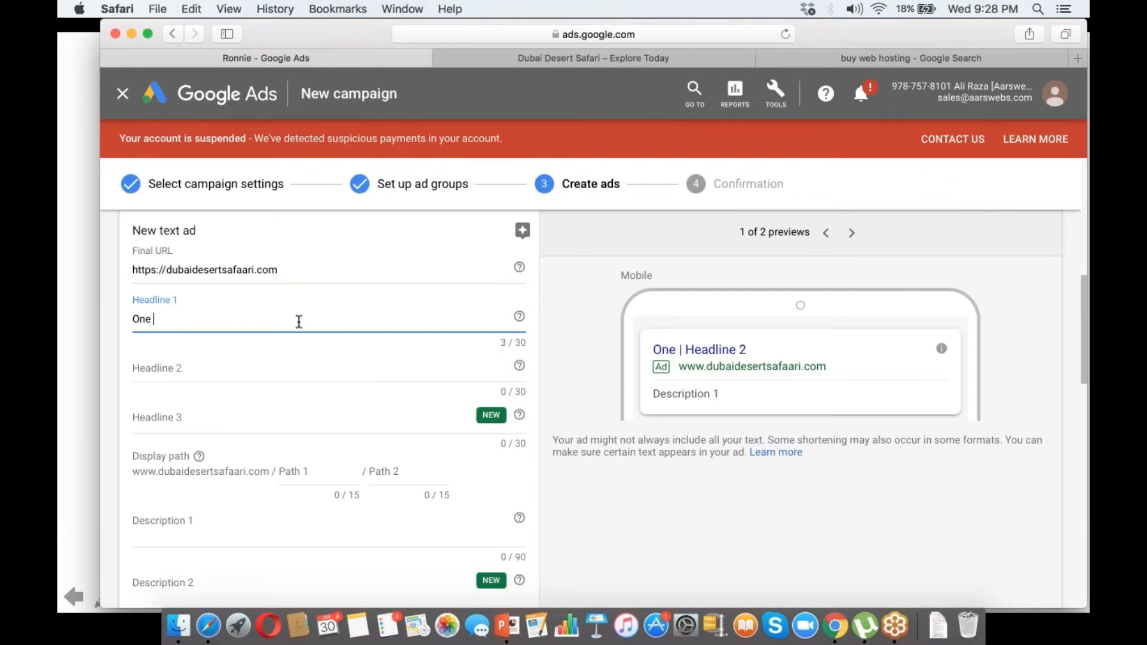
key("BackSpace")
key("BackSpace")
key("BackSpace")
type("Be")
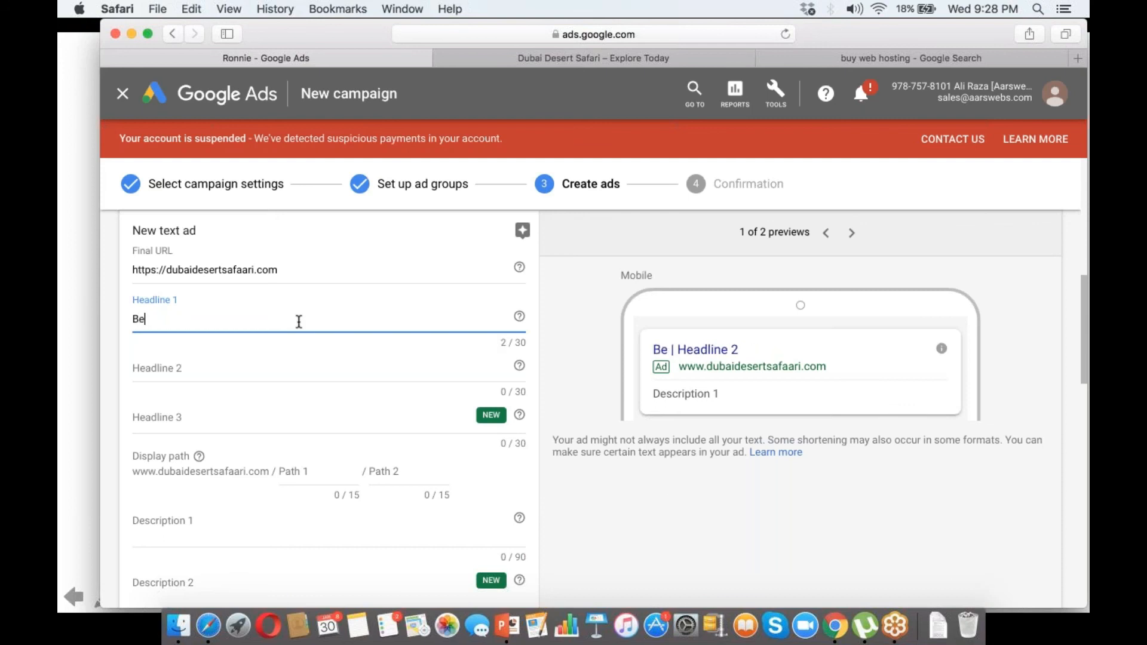
type("st Dw")
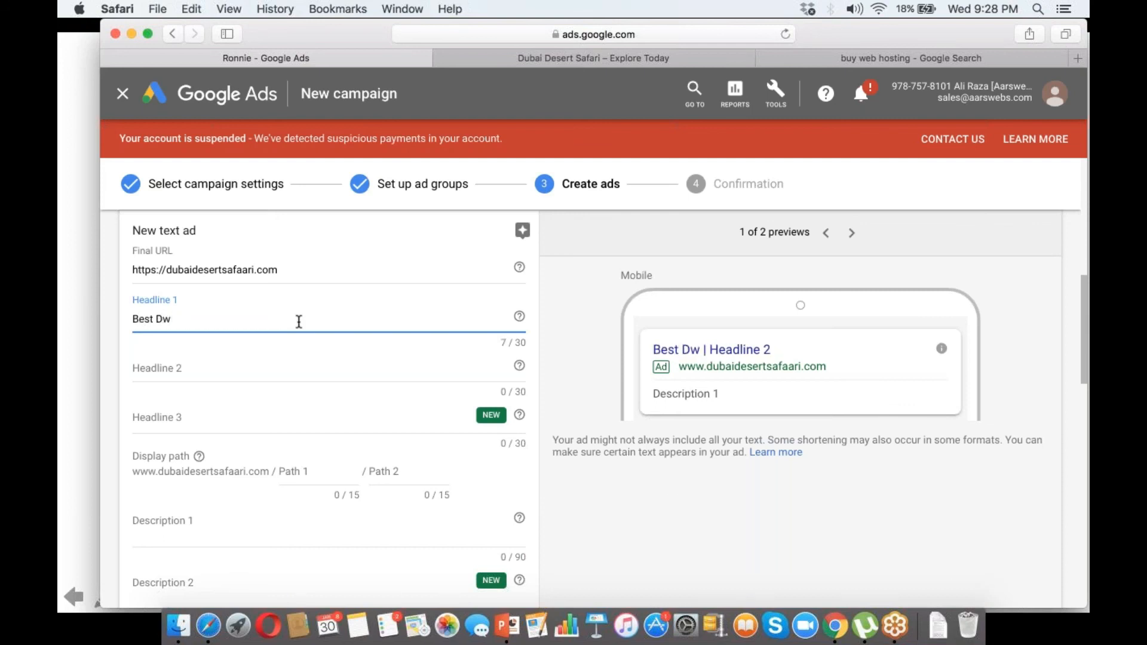
type("se")
key("BackSpace")
key("BackSpace")
key("BackSpace")
type("esert Saf")
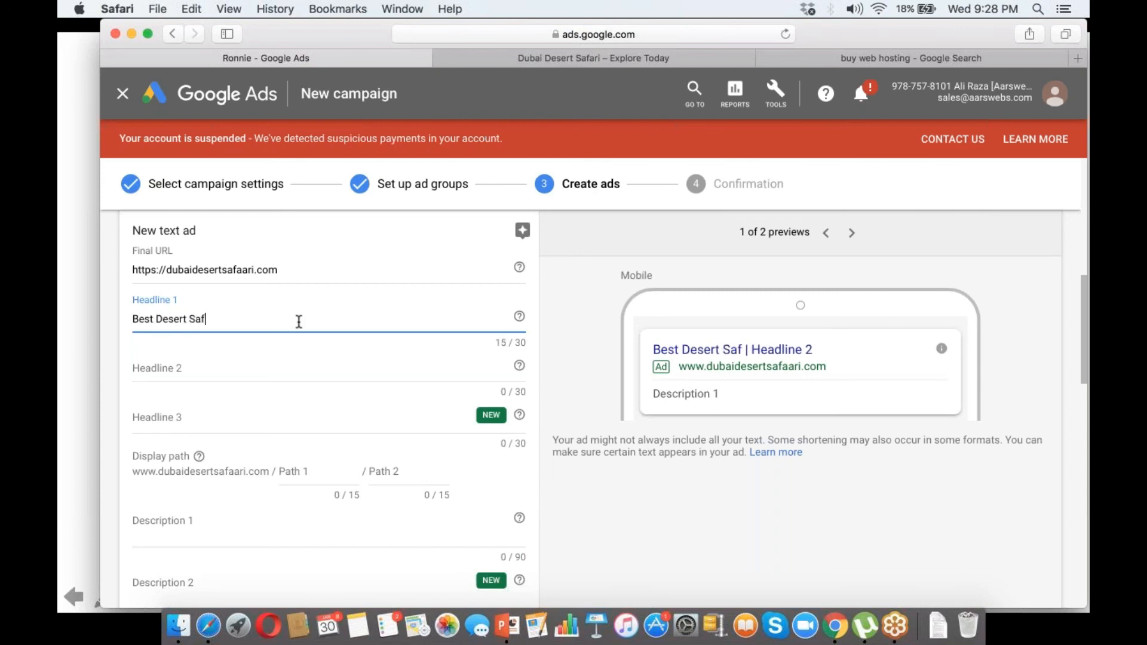
type("ari You can ")
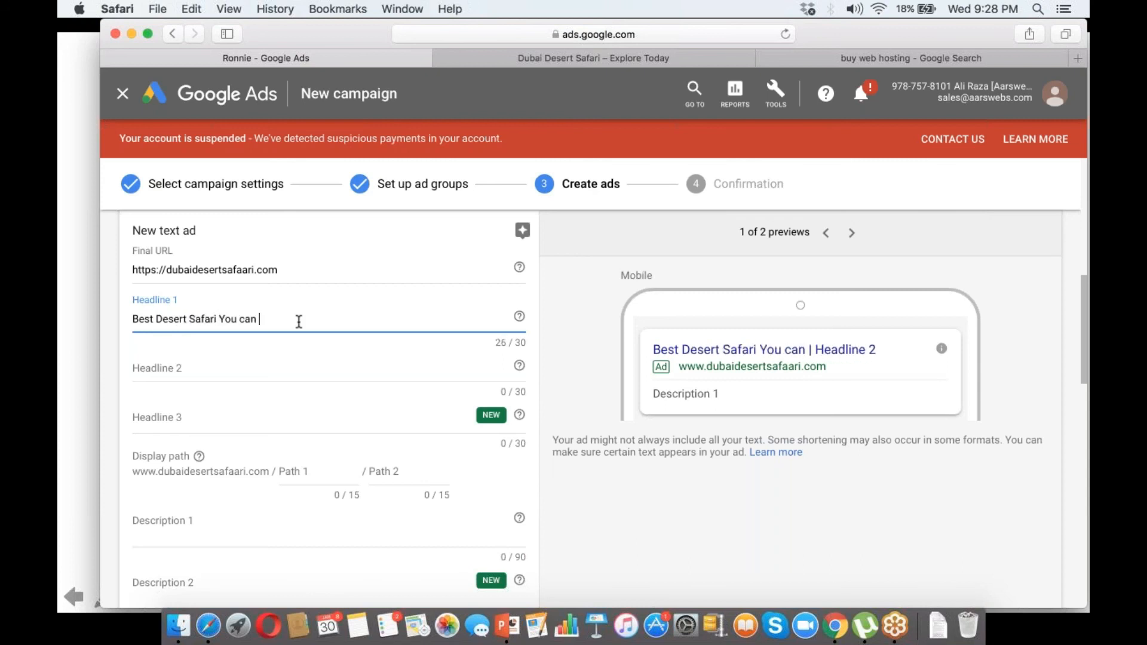
type("ever have")
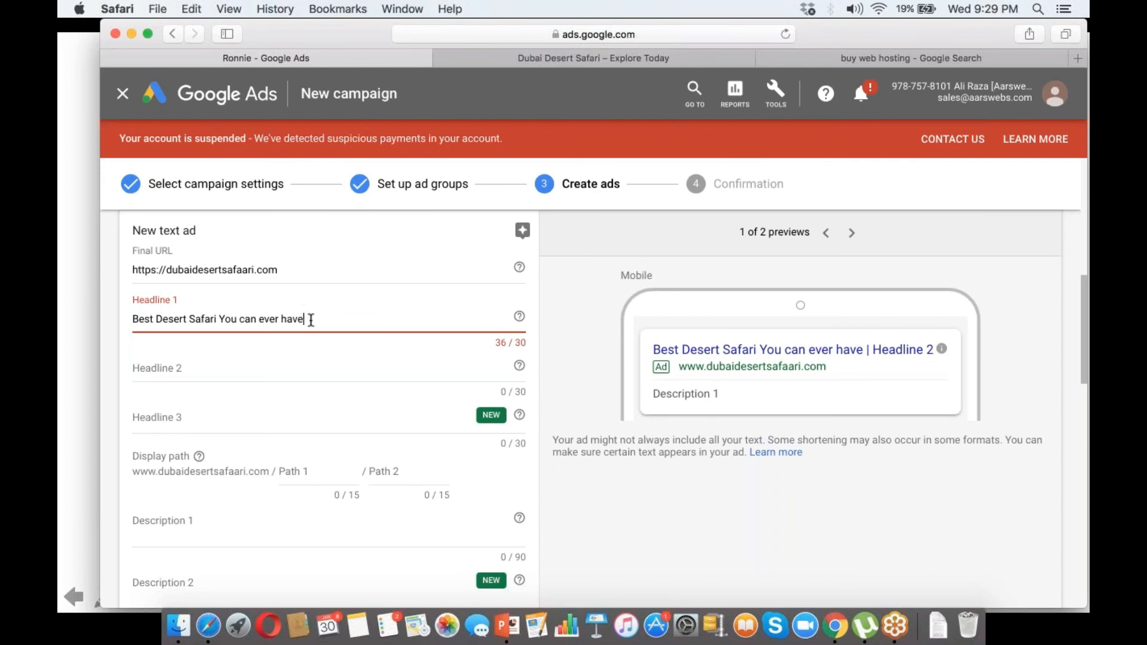
- Shorten Headline 1 of the best desert safari text ad to "Best Desert Safari You Can Get"
left_click_drag(308, 319, 259, 319)
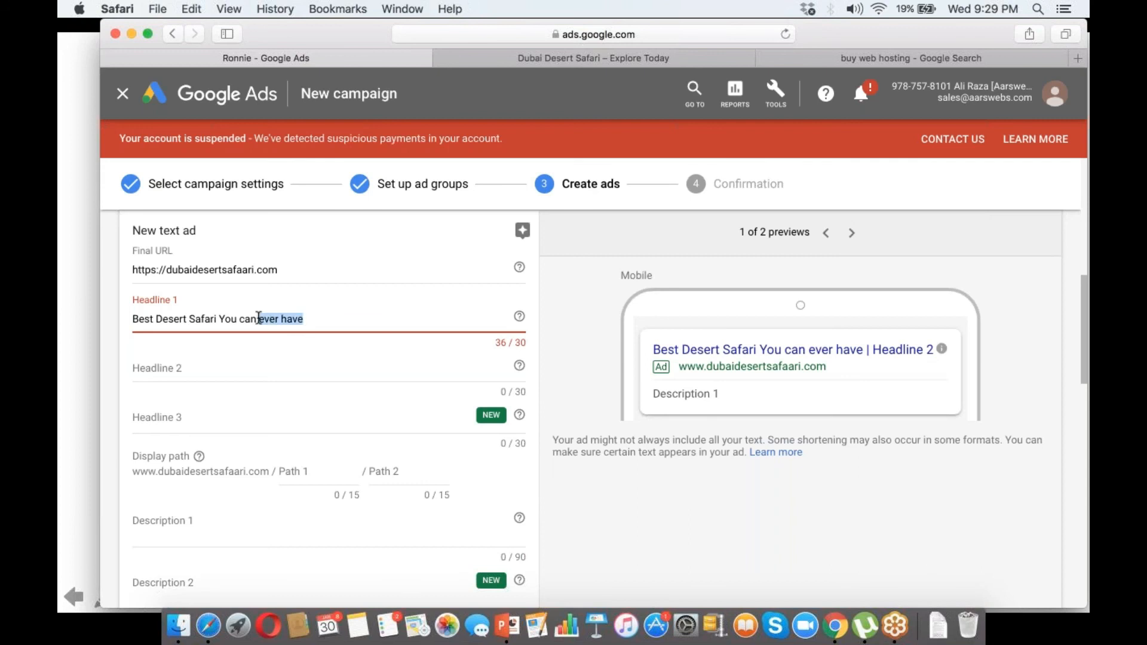
type("Get")
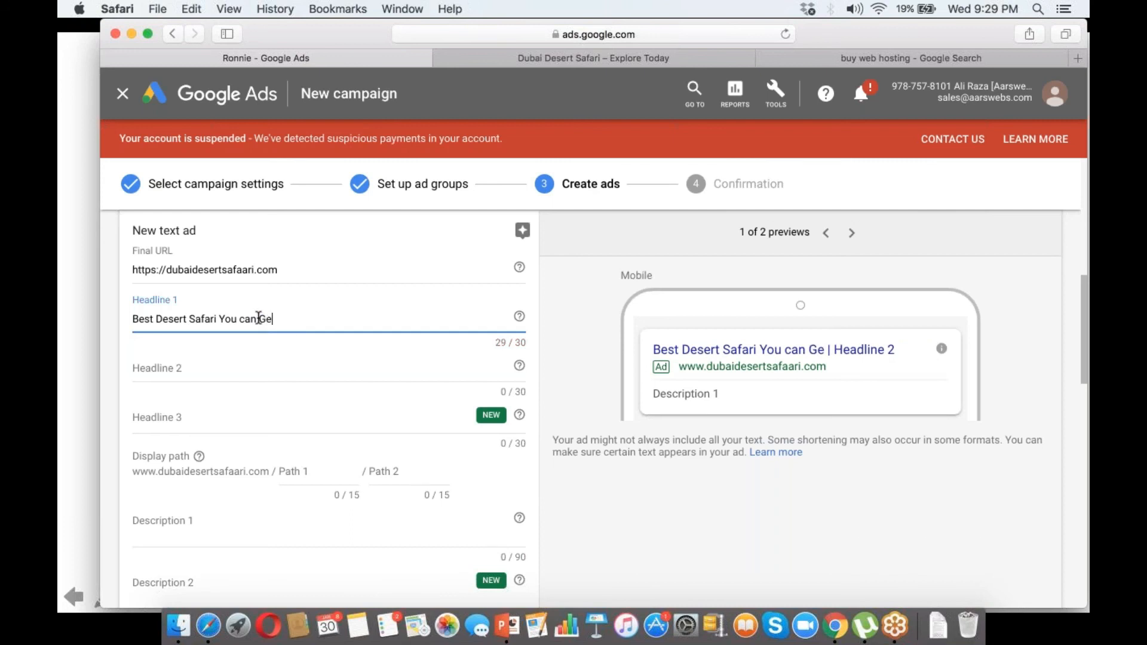
left_click(245, 321)
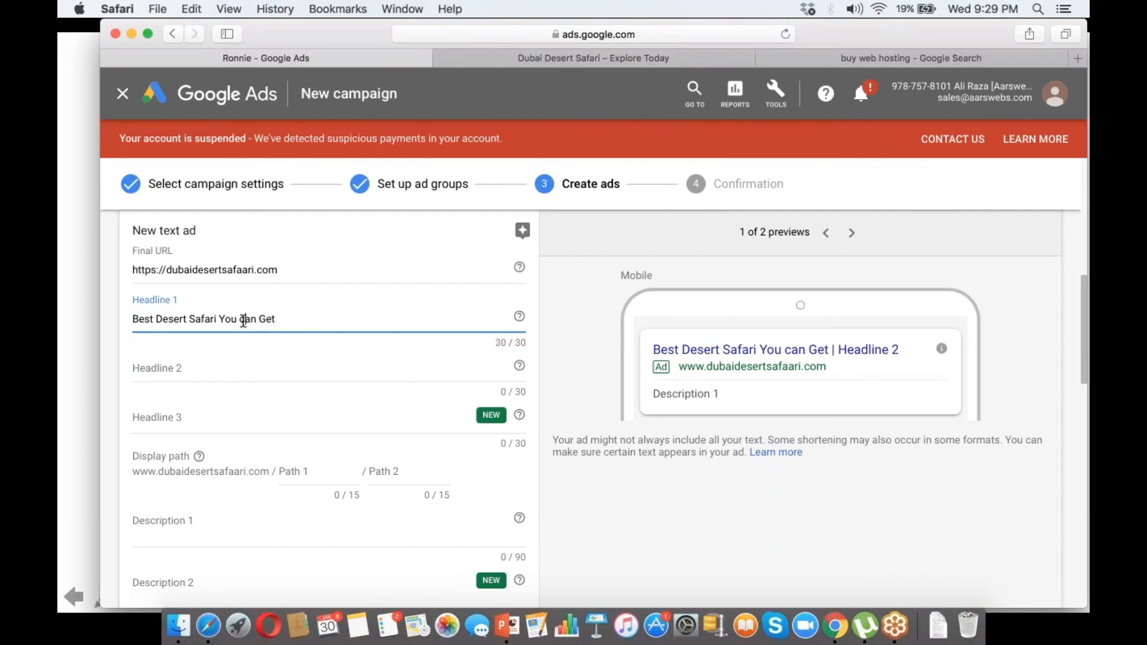
key("BackSpace")
type("C")
- Enter "Limited availability" as Headline 2 of the best desert safari text ad
left_click(239, 375)
type("L")
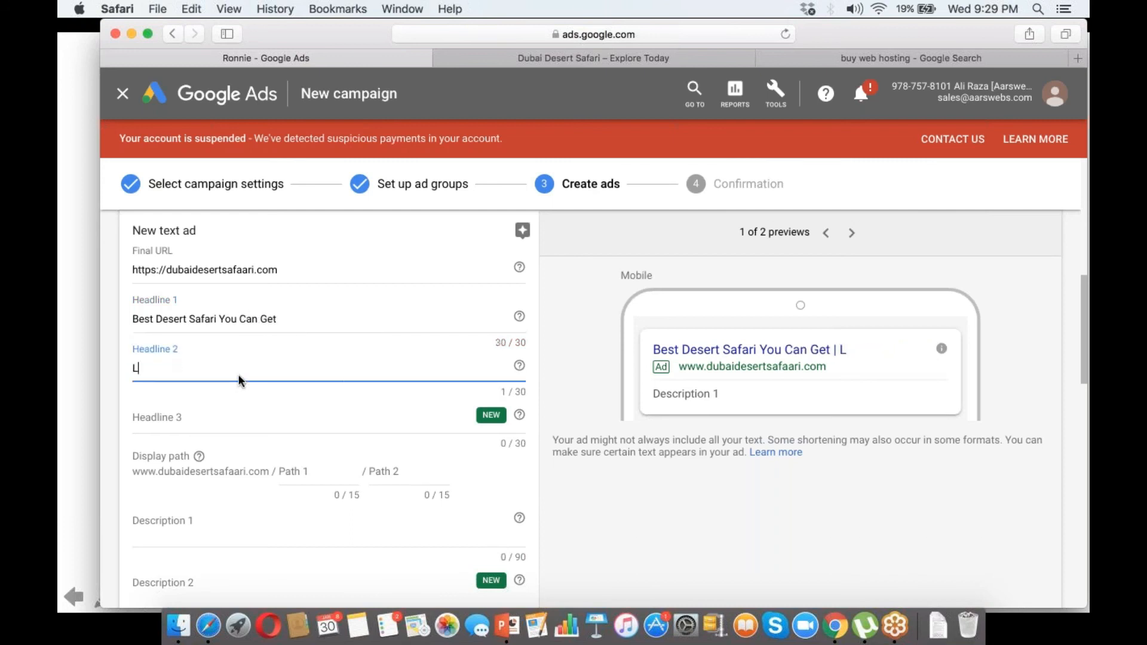
type("imited availab")
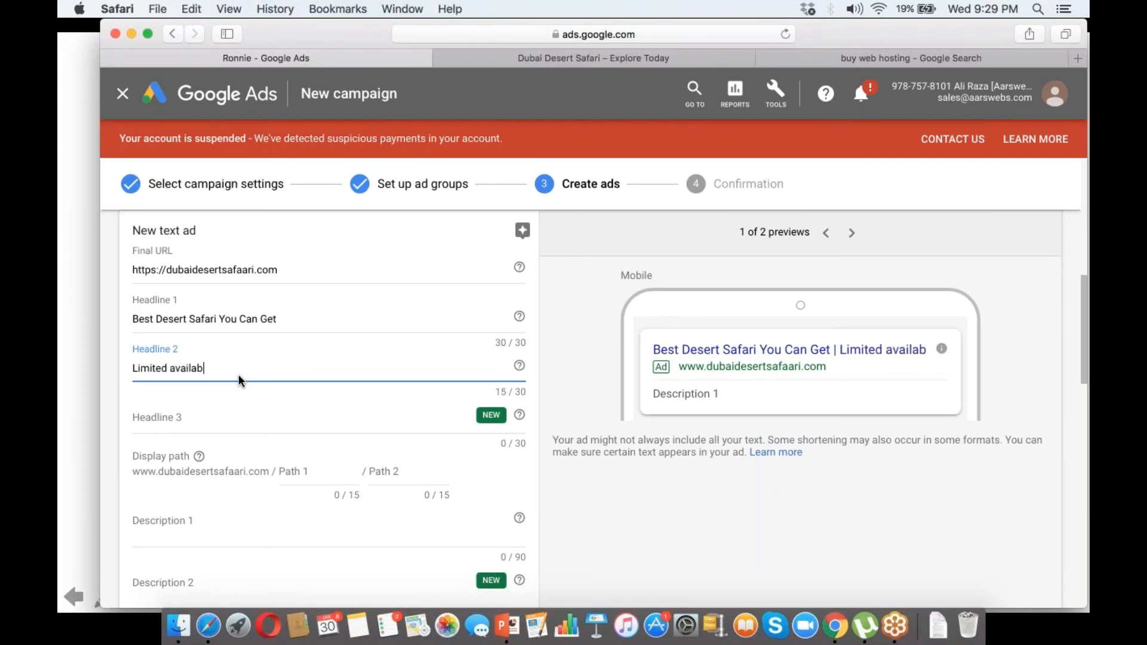
type("ility")
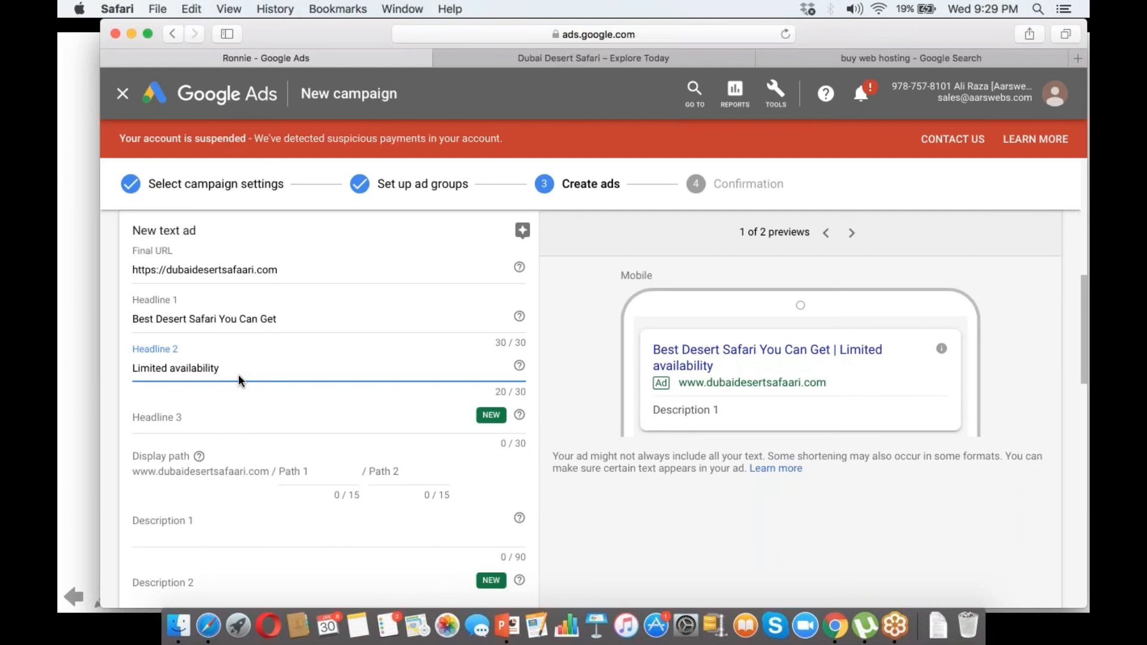
- Enter "Awesome Facilities - Cheap price" as Headline 3 of the best desert safari text ad
left_click(192, 420)
type("A")
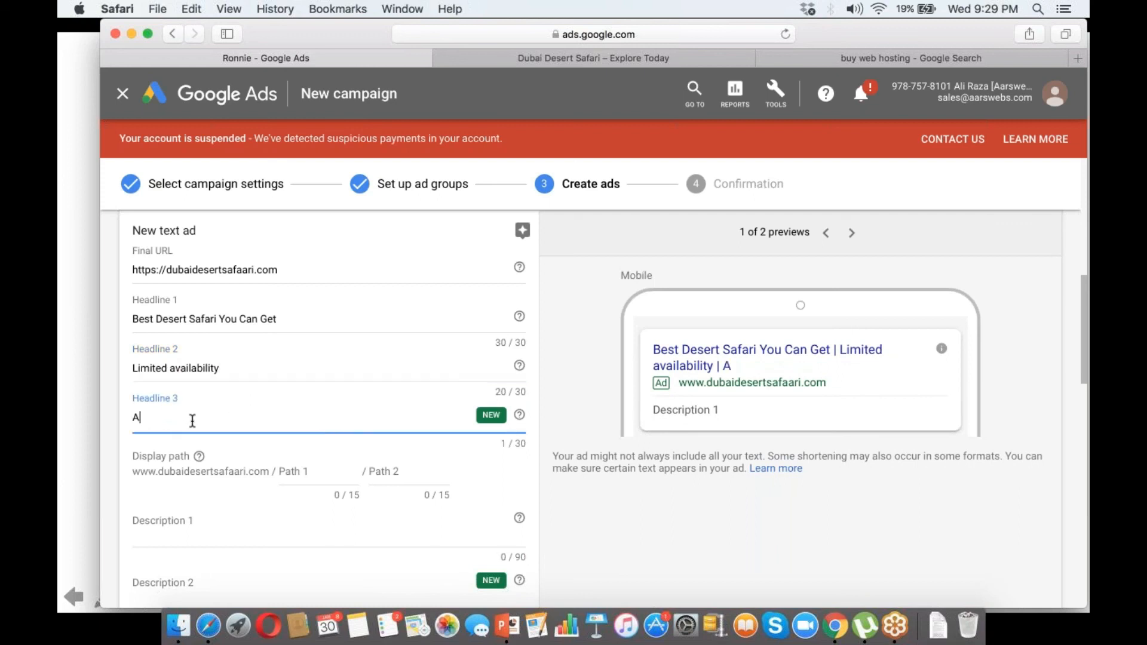
type("wesome F")
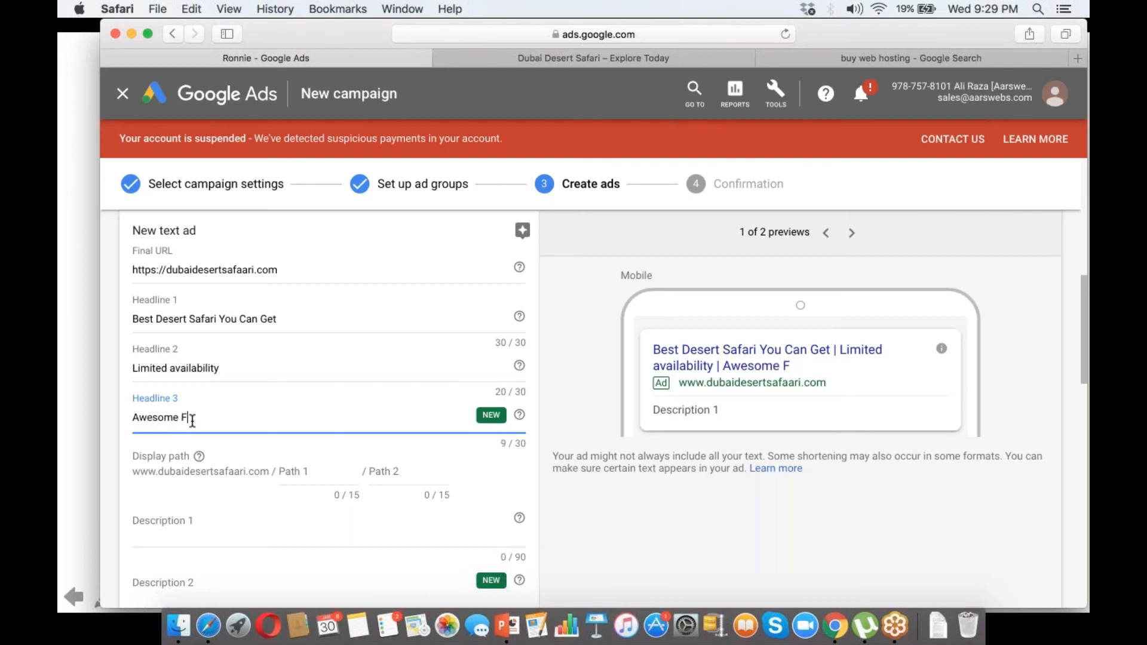
type("acilities - Che")
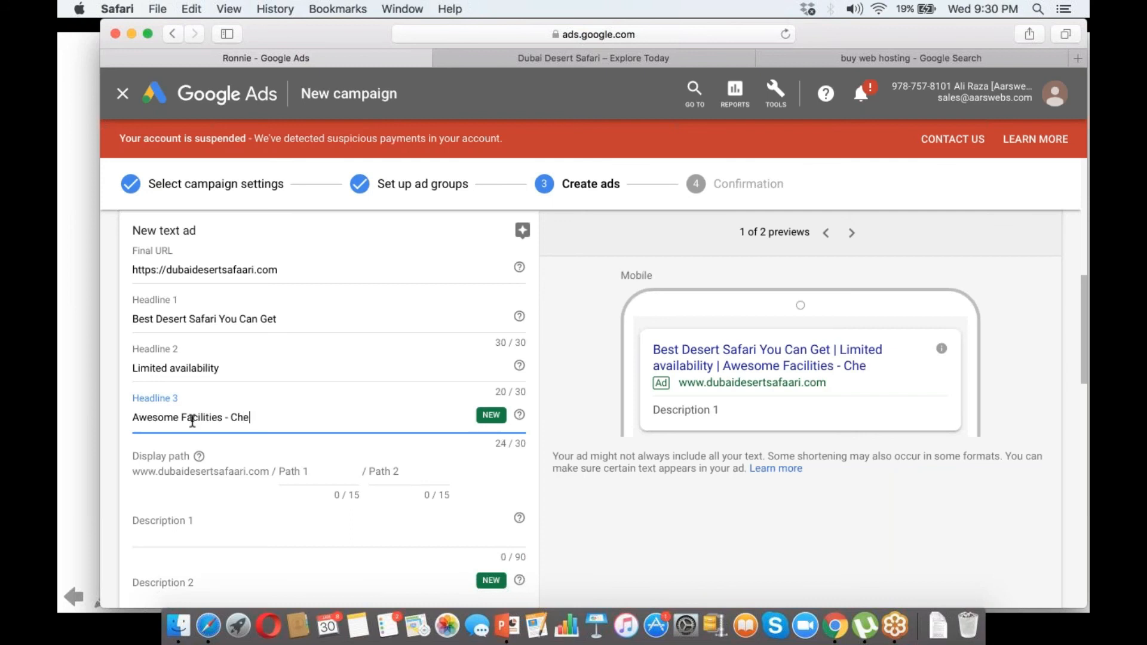
type("ap price")
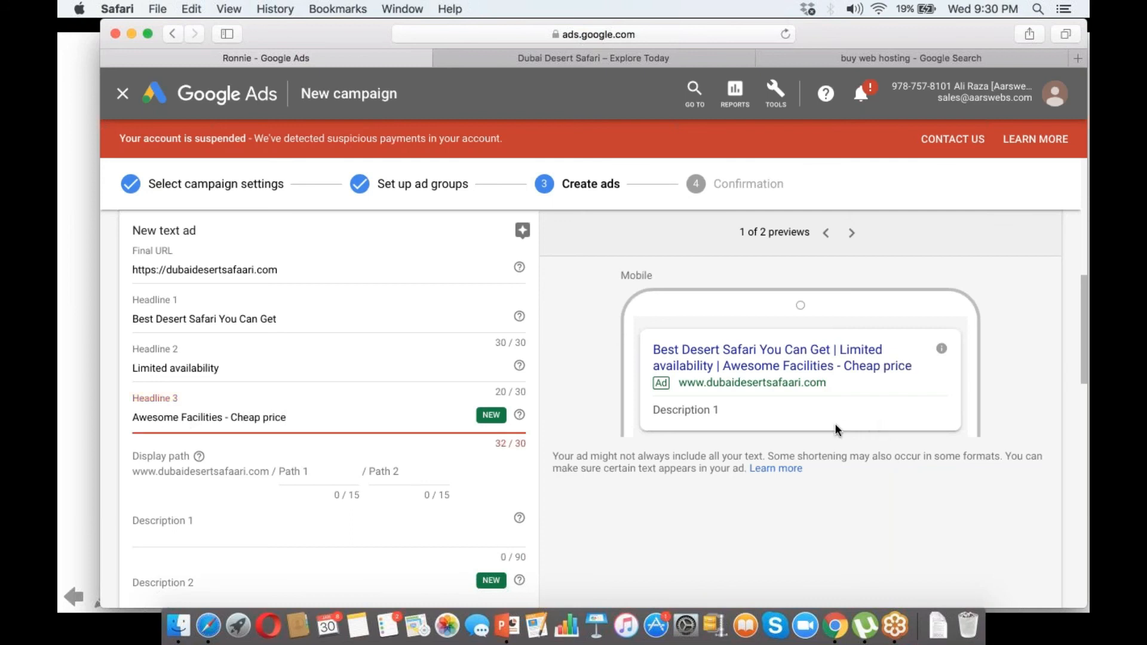
- Replace Headline 1 of the best desert safari ad with "Buy desert safari ticket today" and shorten Headline 3 to "Awesome Facilities"
key("super+Tab")
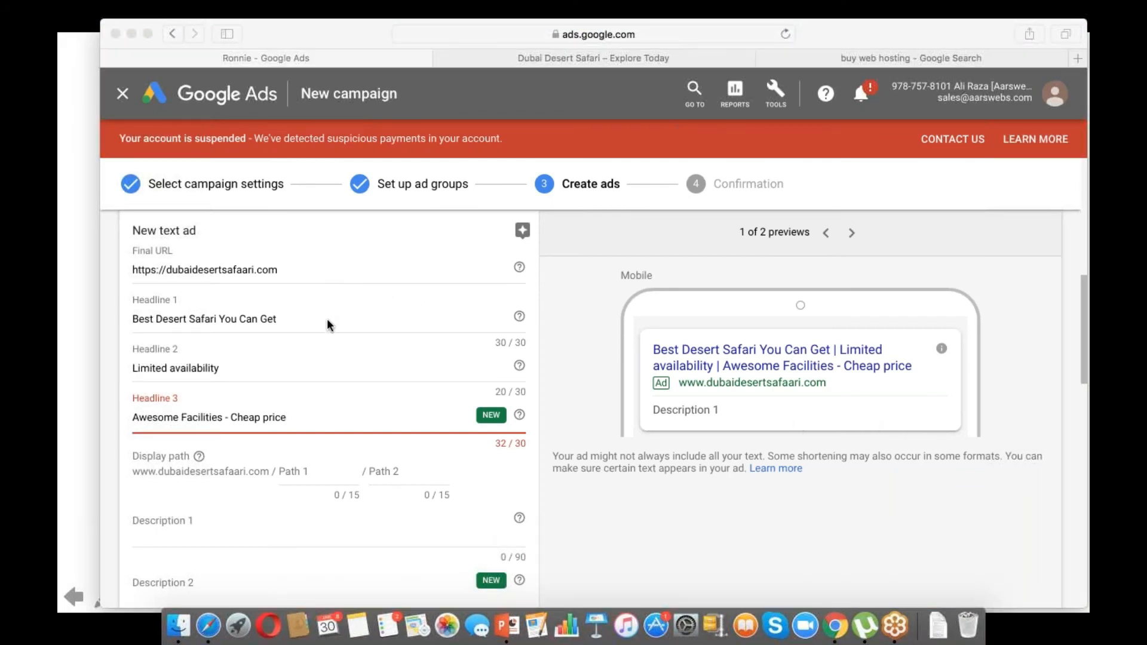
key("super+Tab")
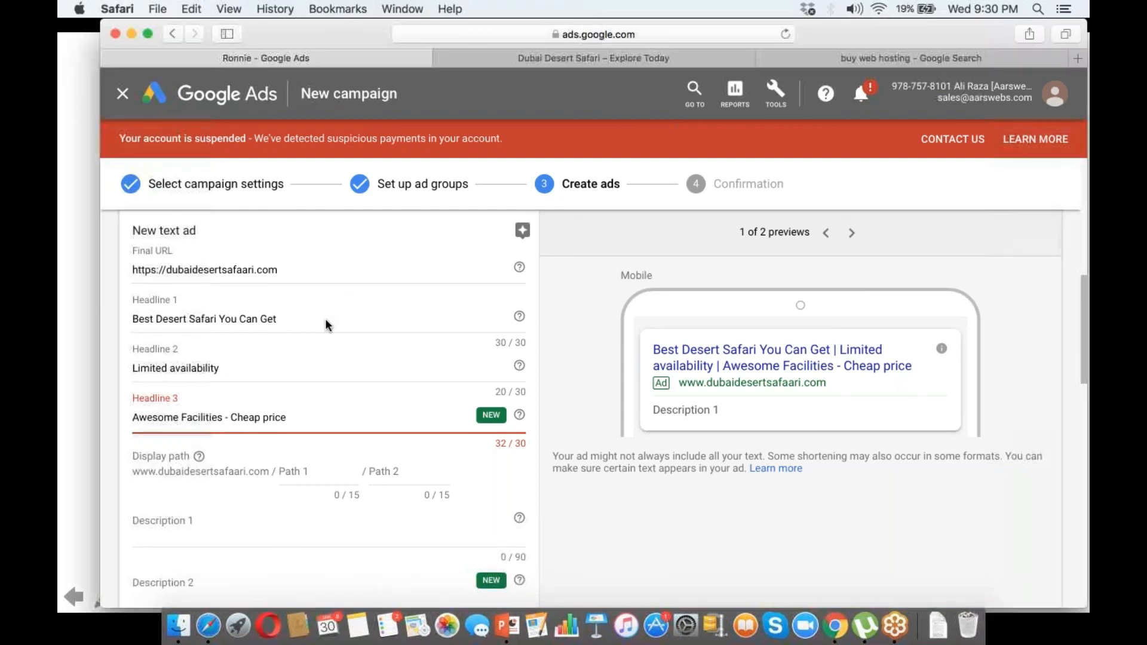
left_click(287, 320)
key("super+a")
type("Buy desert safari tickets today")
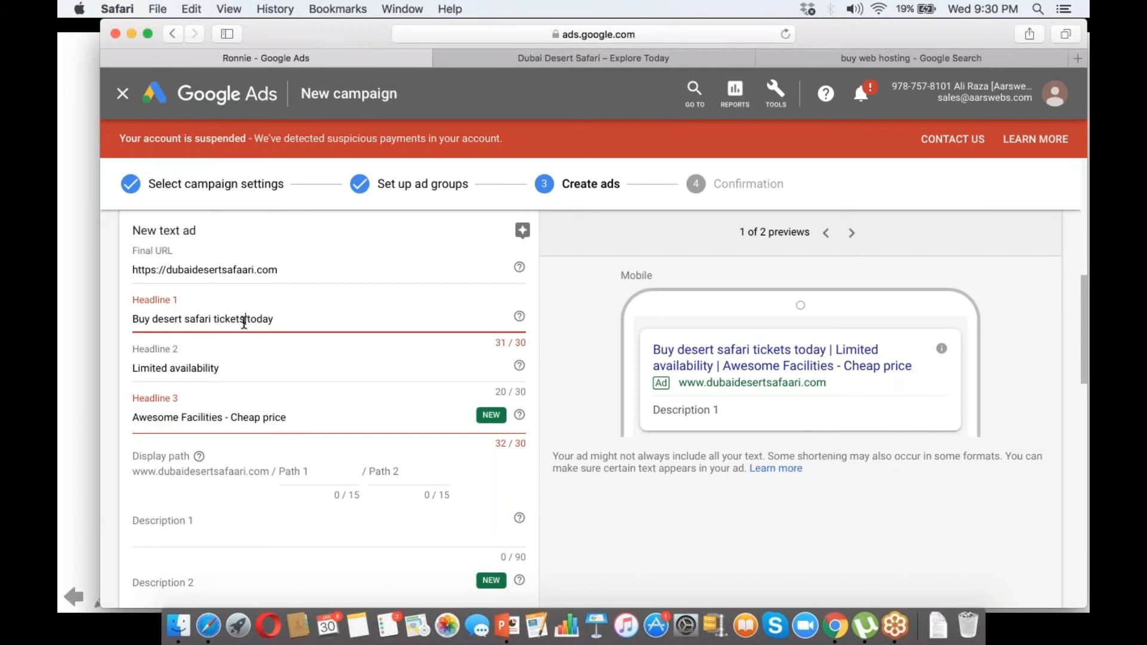
key("BackSpace")
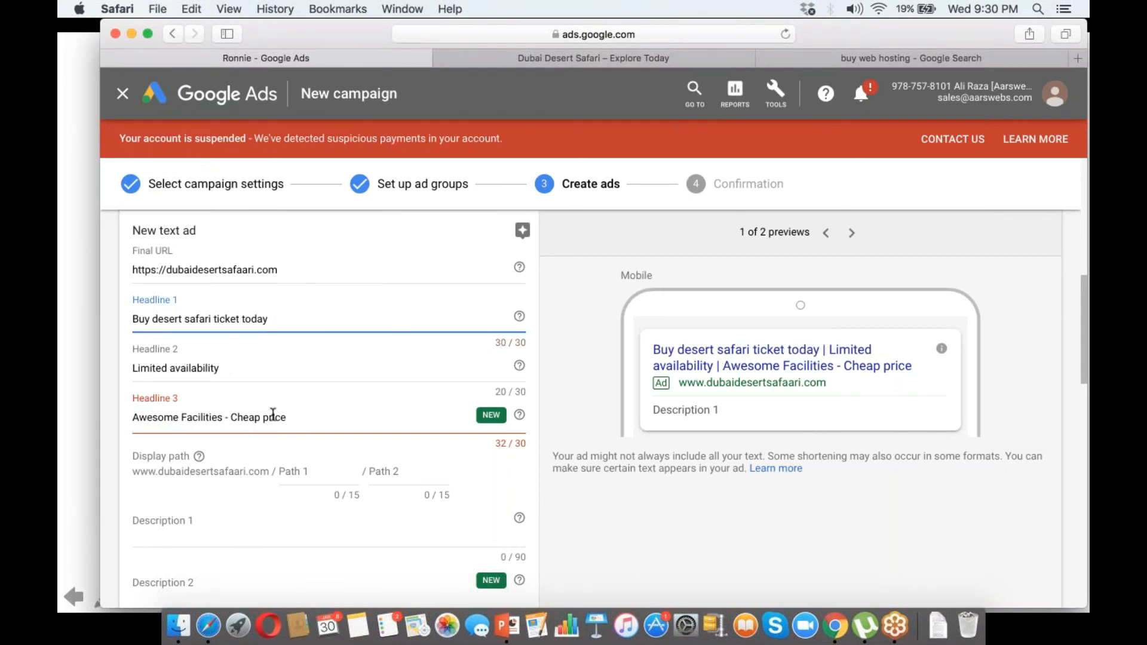
left_click_drag(290, 418, 227, 419)
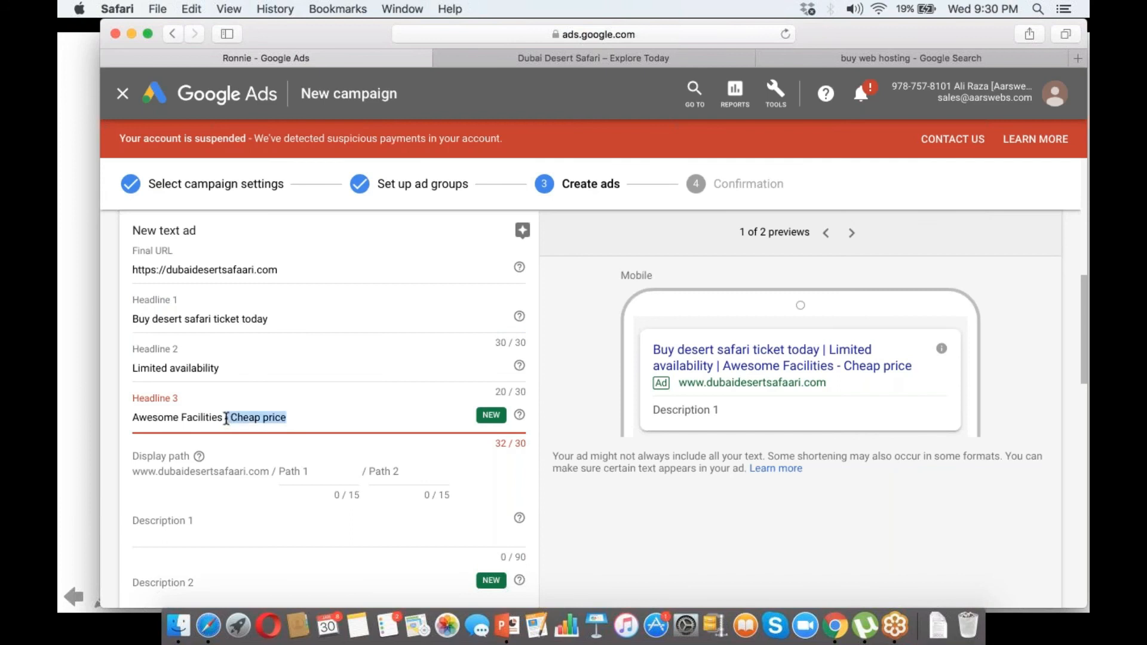
key("BackSpace")
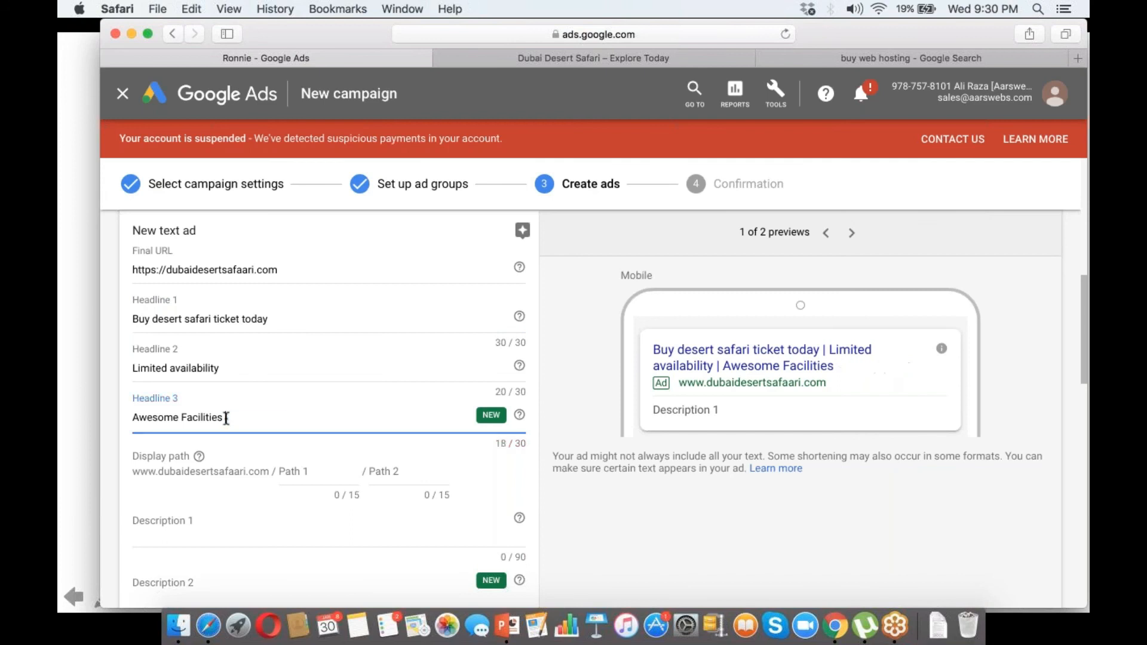
- Enter "- Cheap price" as Description 1 and "Buy now - Win amazing gifts." as Description 2 of the best desert safari ad
left_click(222, 527)
type("- Cheap price")
left_click(245, 590)
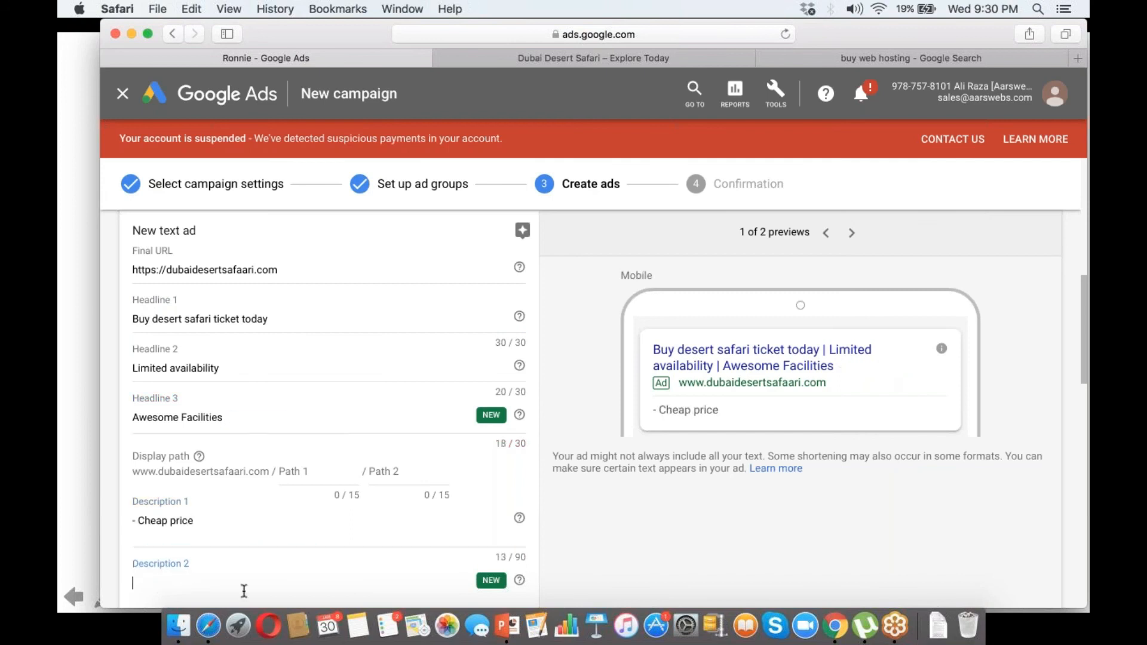
type("Buy now")
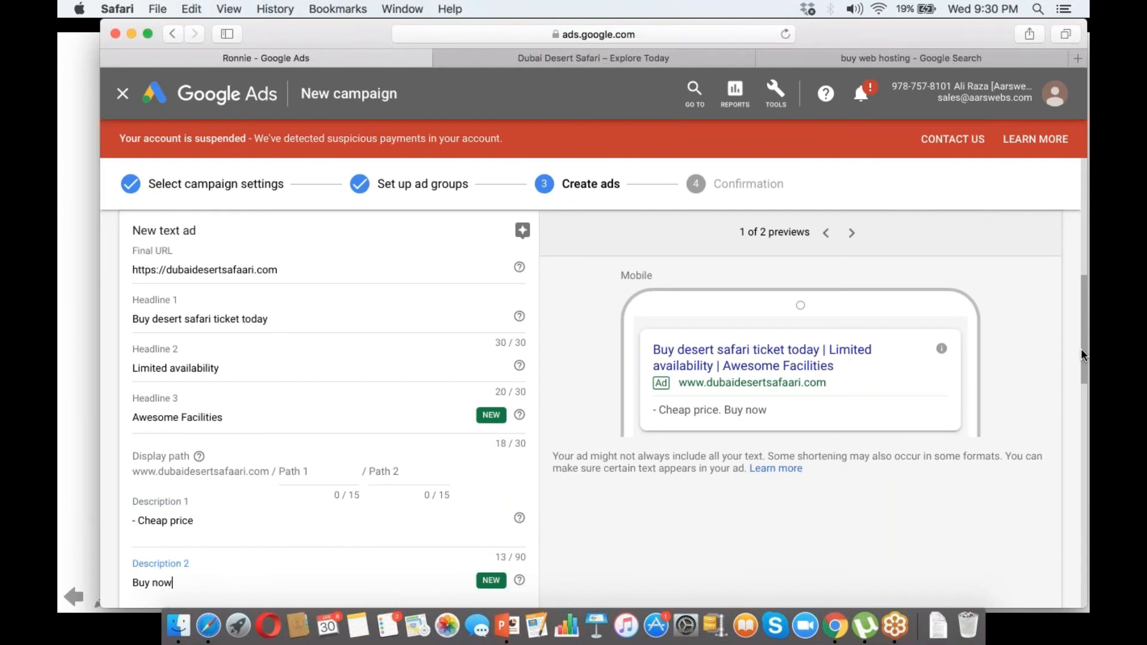
scroll(1081, 352, "down", 2)
scroll(1081, 353, "down", 2)
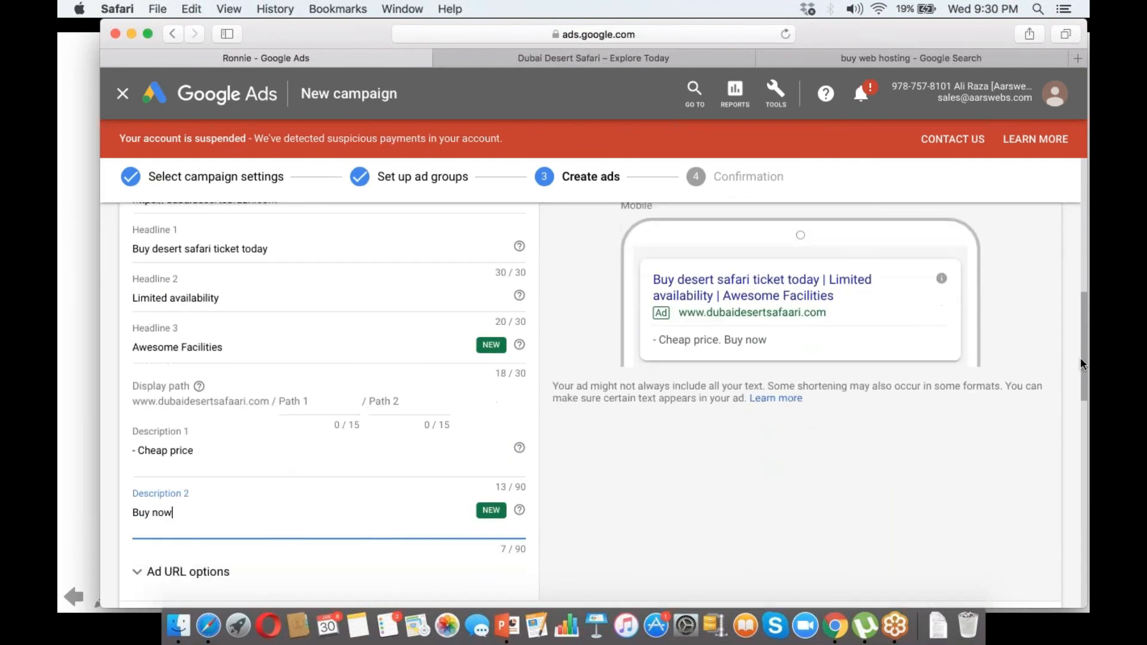
type("- Win ")
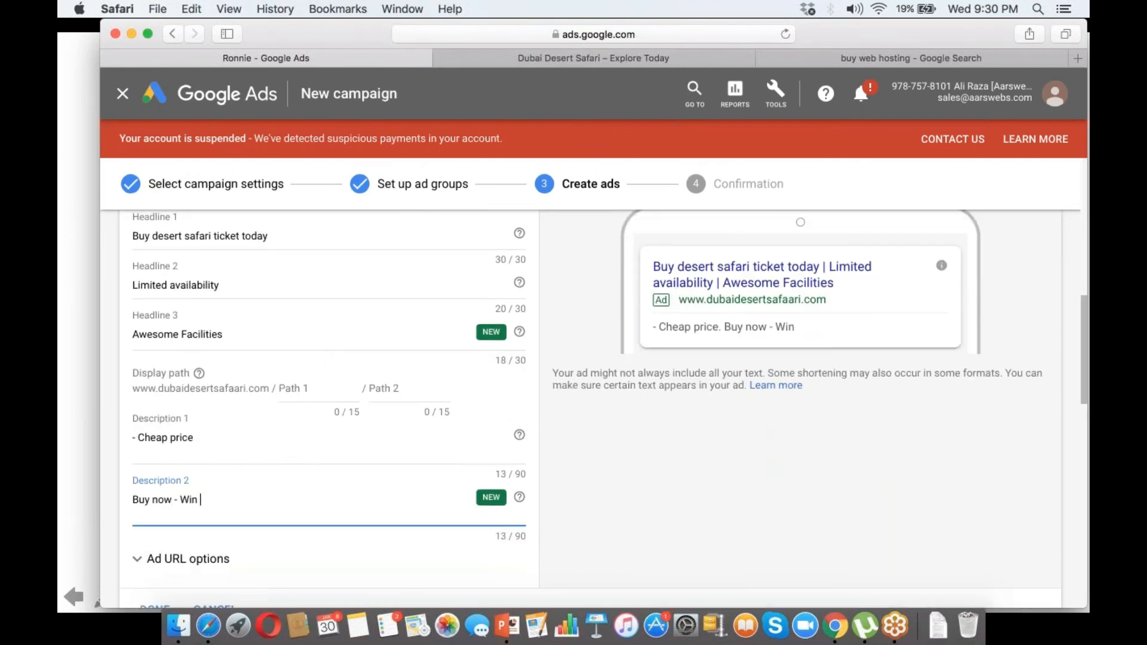
type("amazing gi")
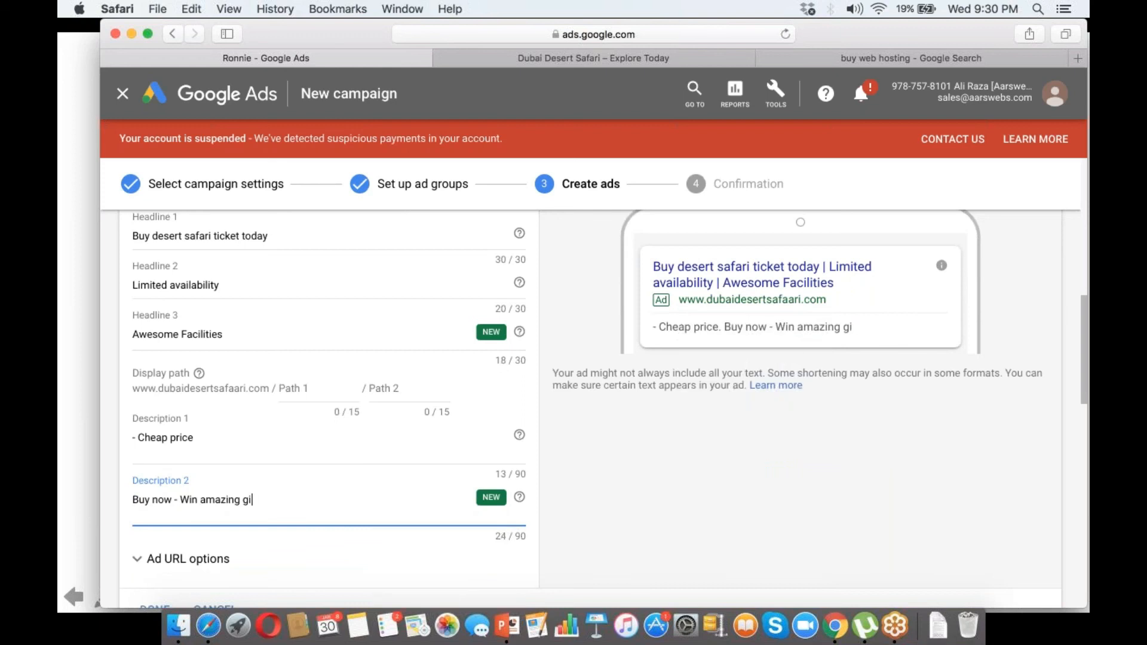
type("fts.")
- Replace Description 1 of the best desert safari ad with "50% Discount If you Buy now."
left_click_drag(200, 438, 133, 437)
type("50% ")
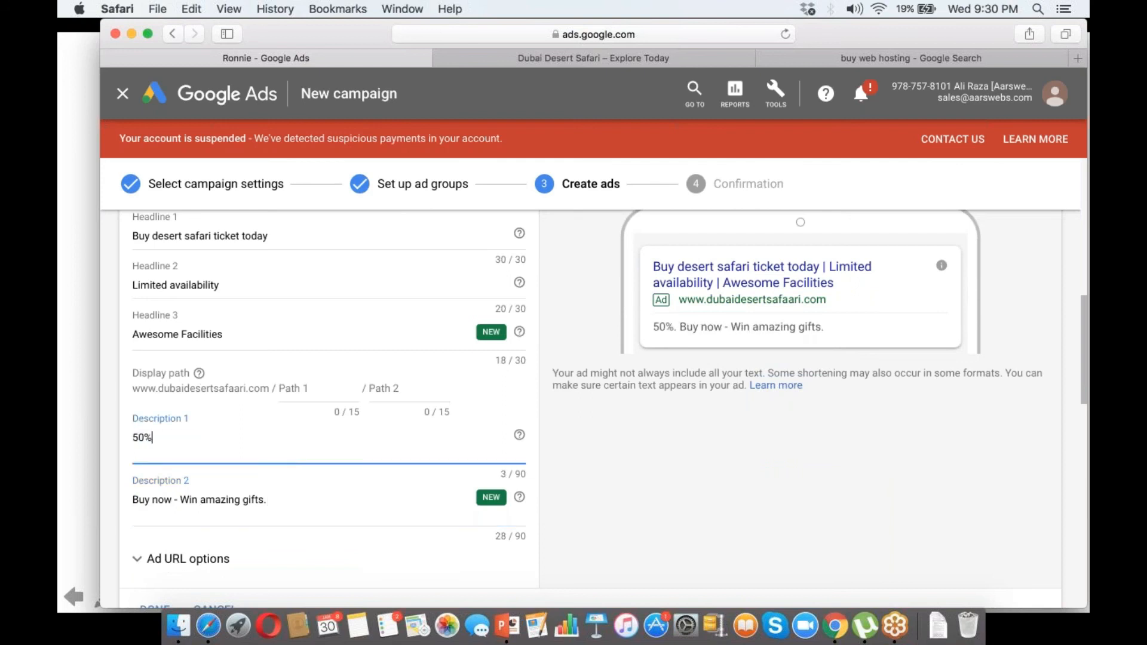
type("Discount If you ")
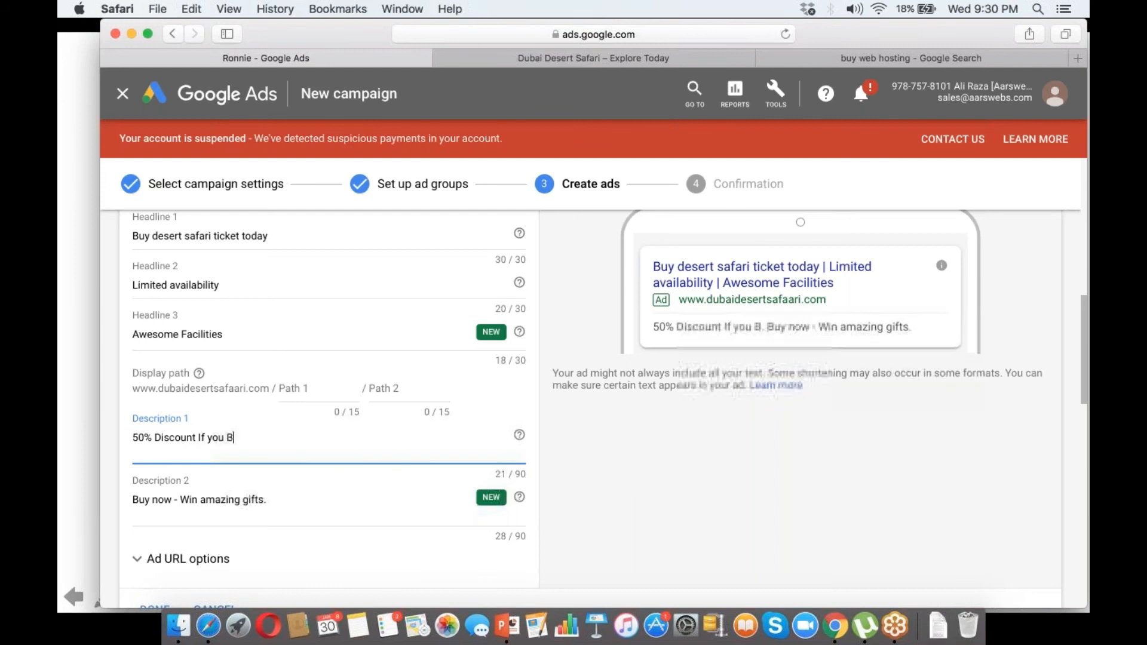
type("Buy now.")
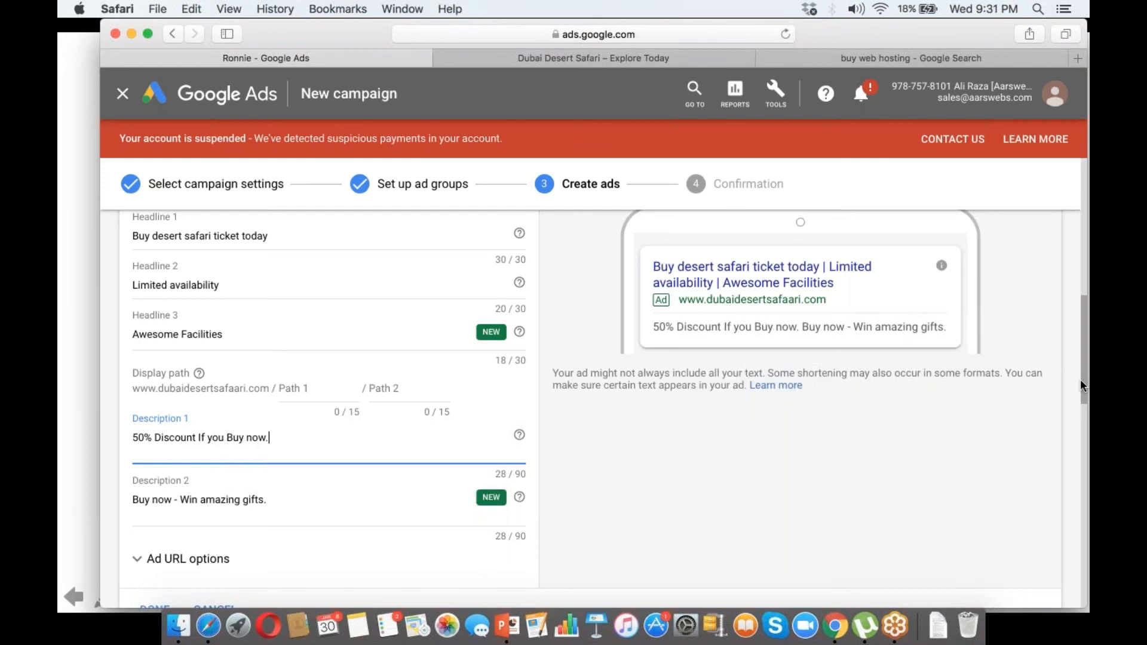
- Try to save the ads and continue to the confirmation stage, accepting the save without adding more to them
scroll(1081, 382, "down", 1)
scroll(1078, 404, "down", 3)
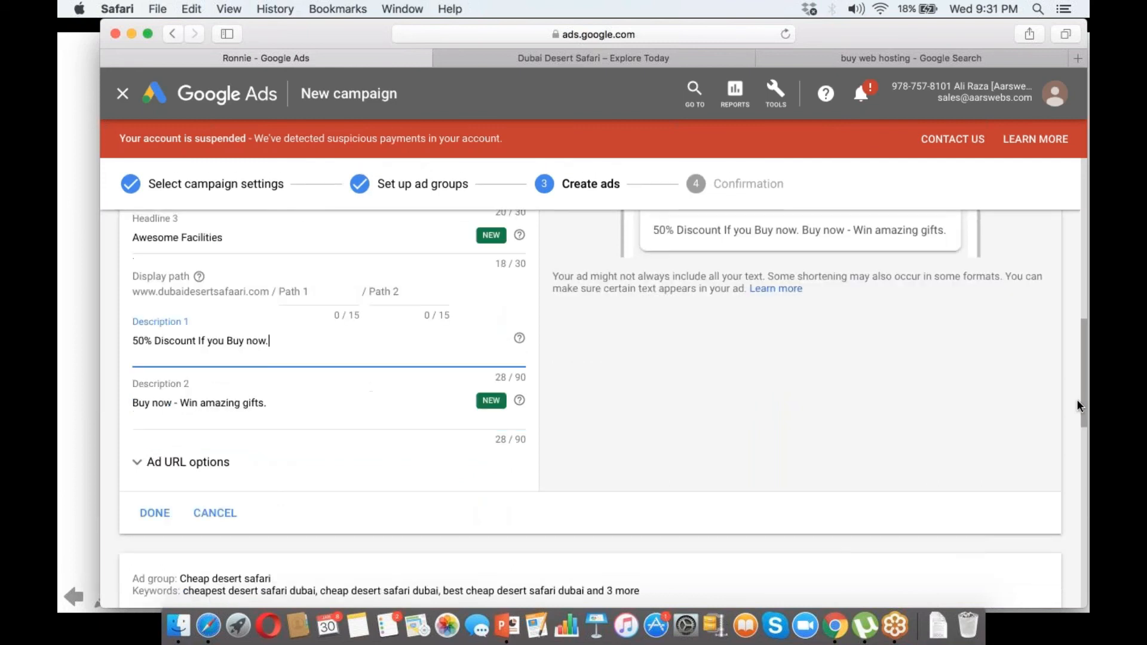
scroll(1077, 399, "down", 3)
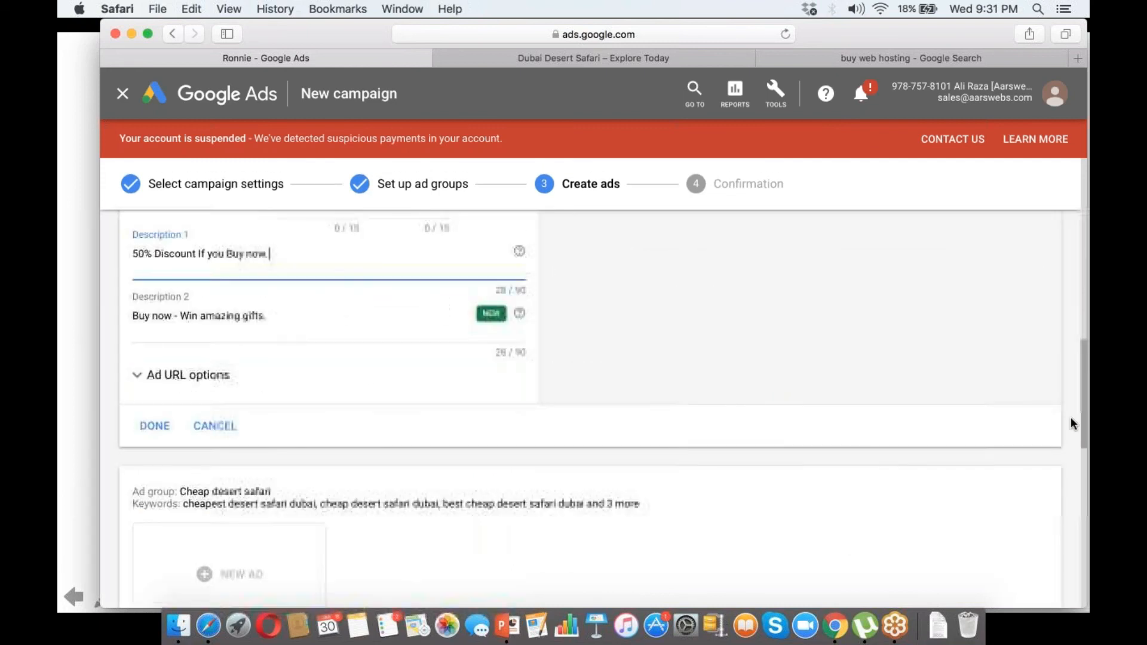
scroll(1071, 481, "down", 1)
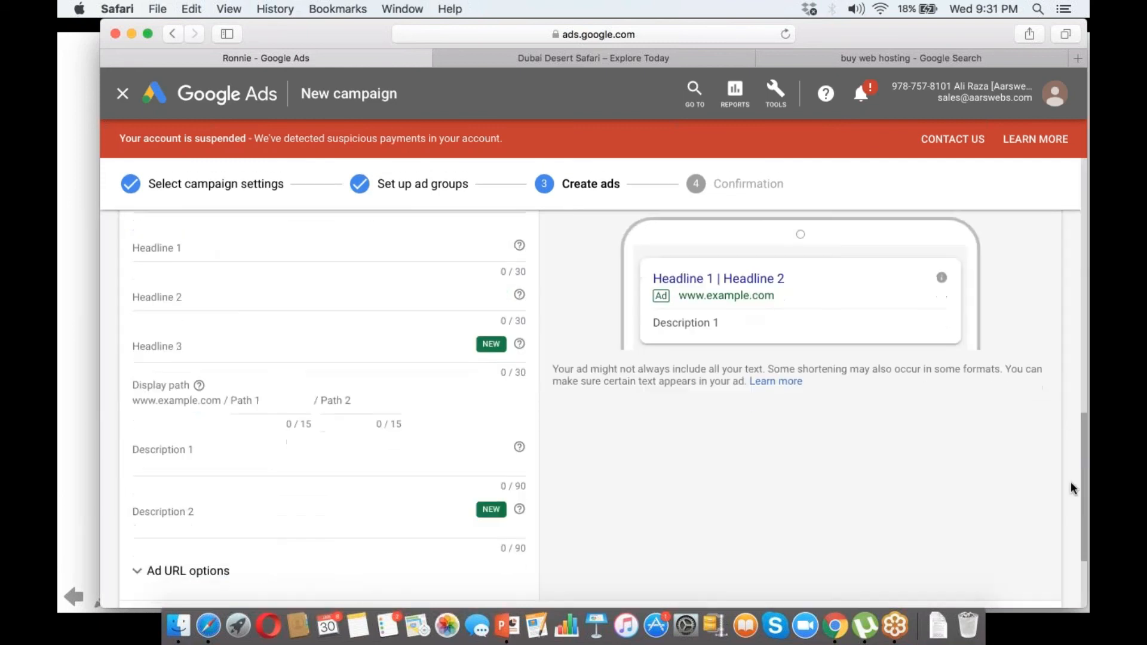
scroll(1071, 488, "down", 5)
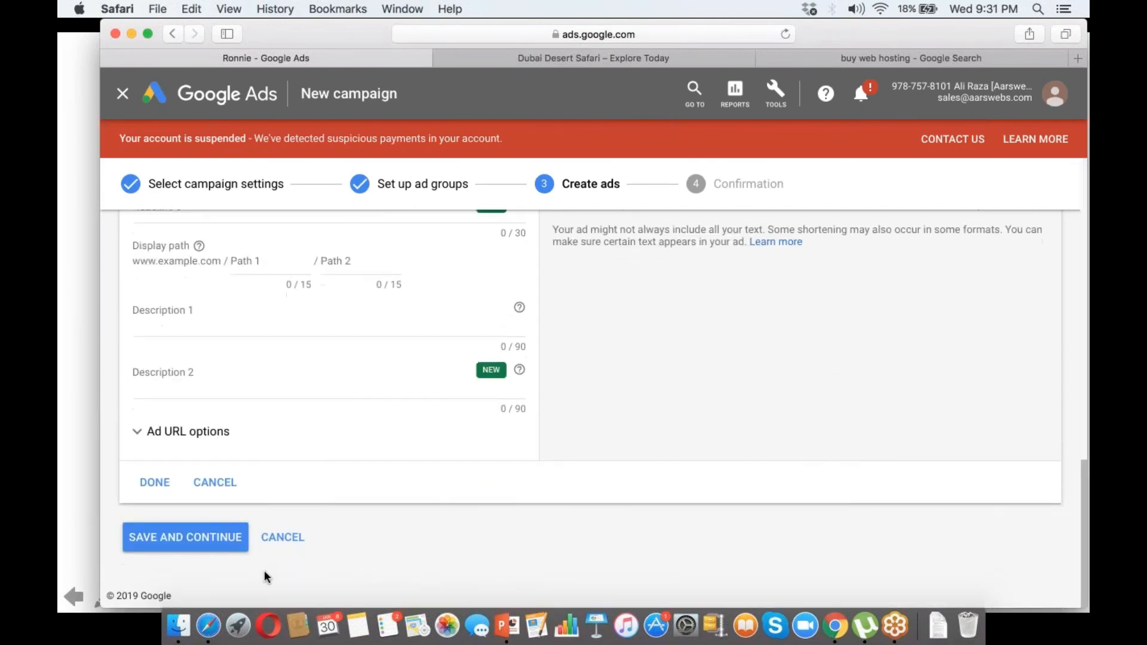
left_click(217, 547)
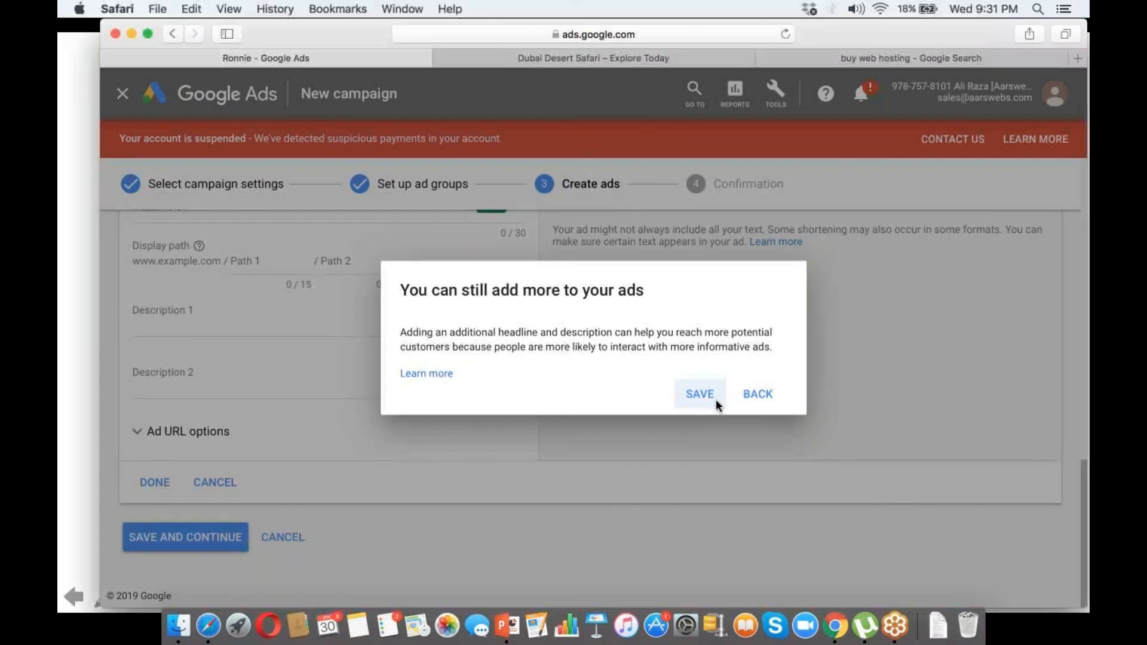
left_click(716, 399)
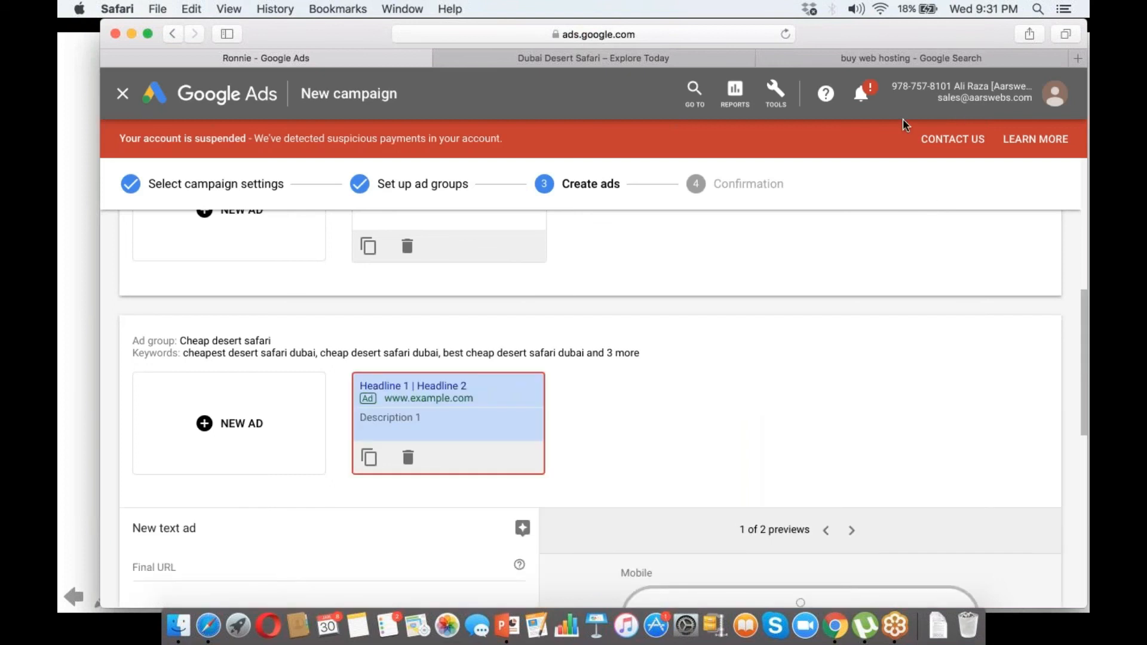
- Cancel editing the blank text ad in the Cheap desert safari ad group
left_click(903, 119)
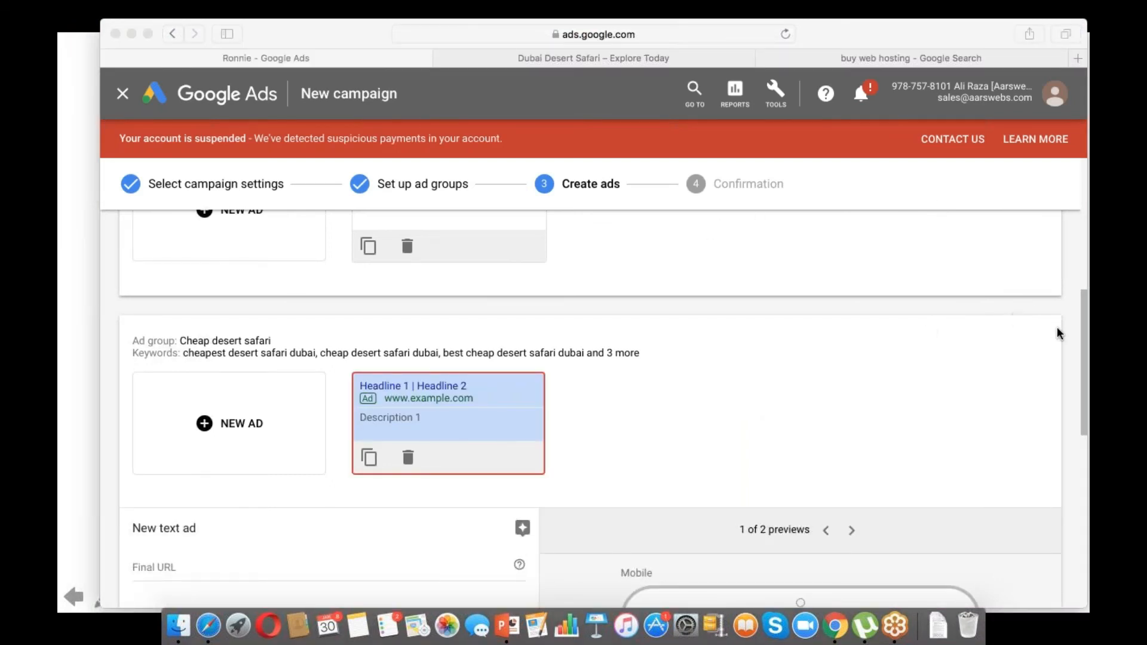
left_click(1084, 335)
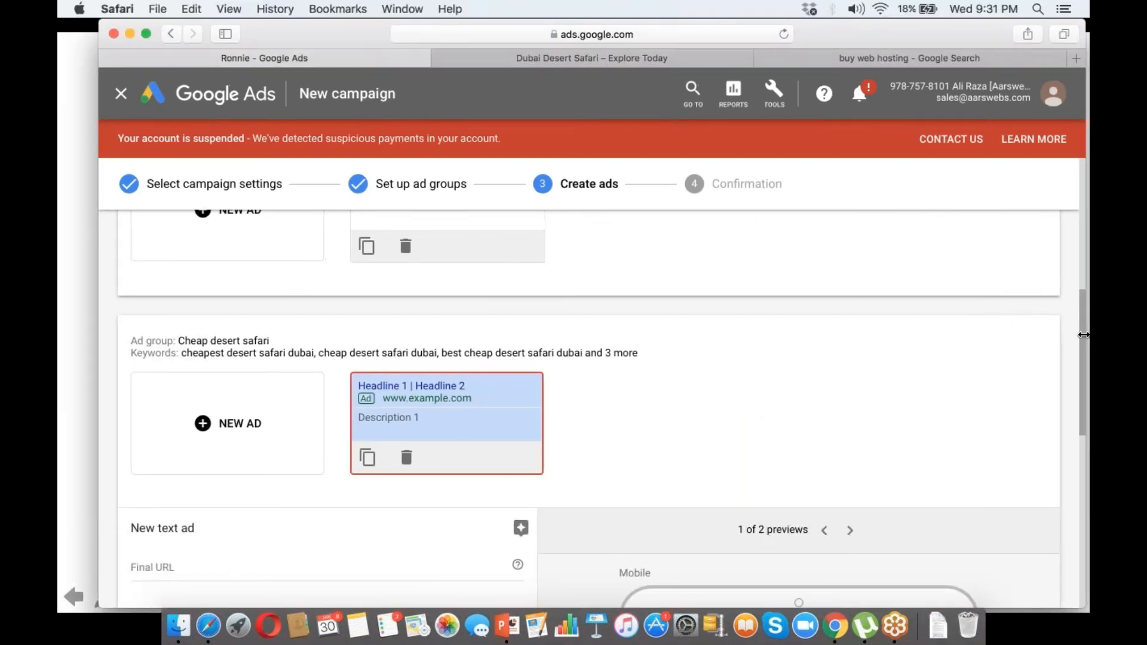
scroll(1079, 317, "up", 4)
left_click_drag(1080, 300, 1070, 386)
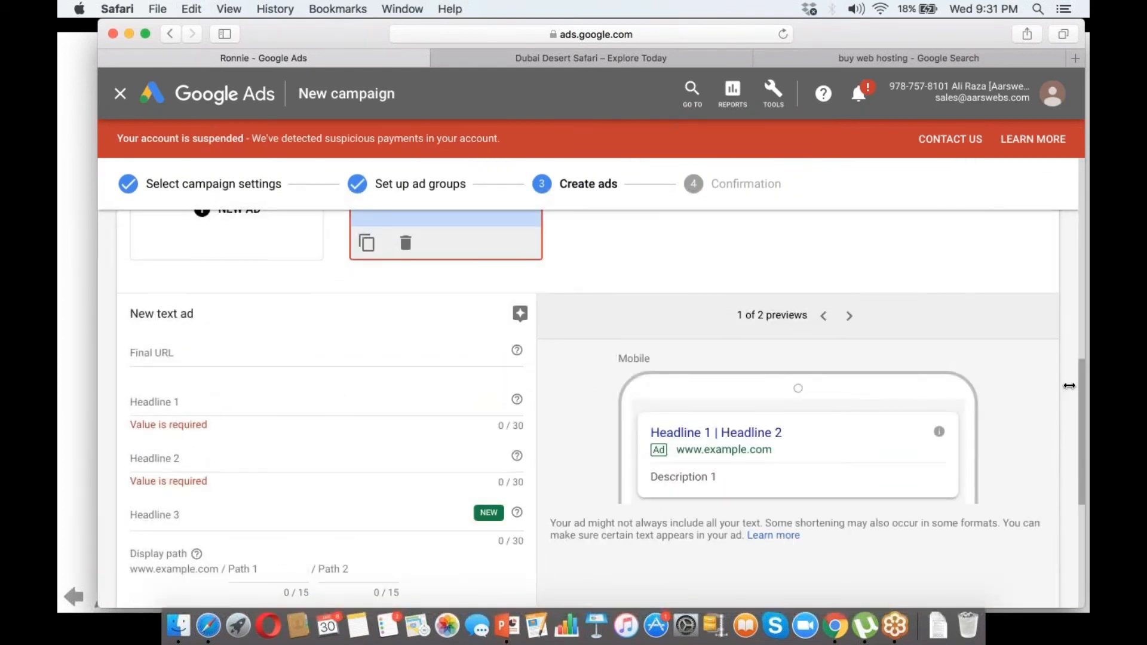
scroll(1070, 386, "up", 3)
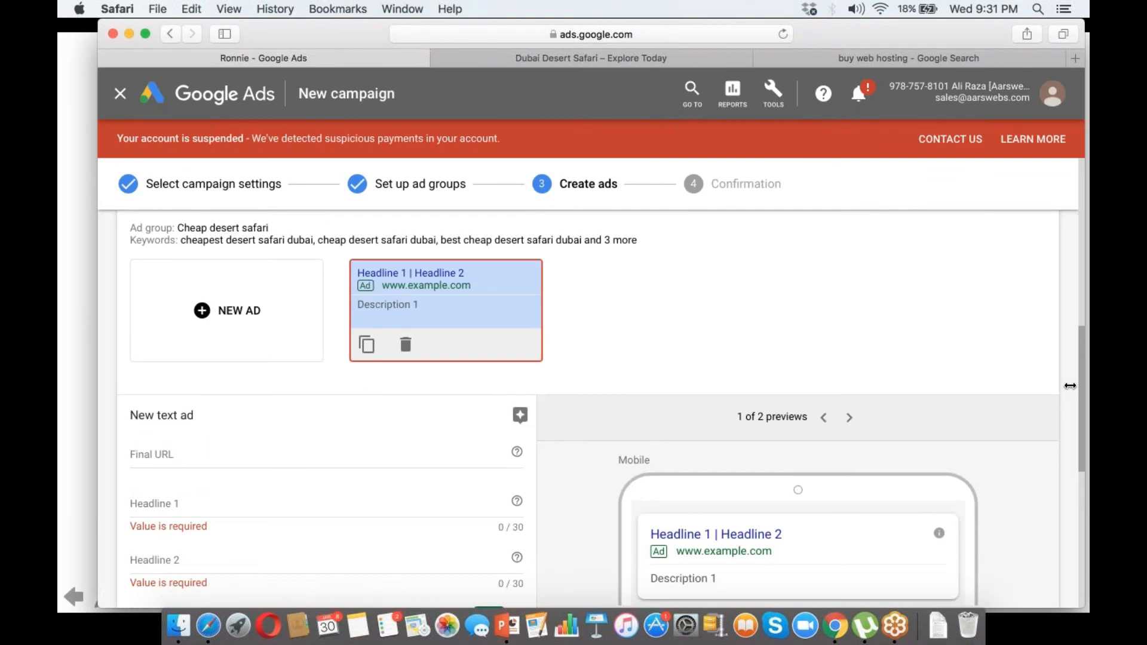
scroll(1070, 386, "down", 10)
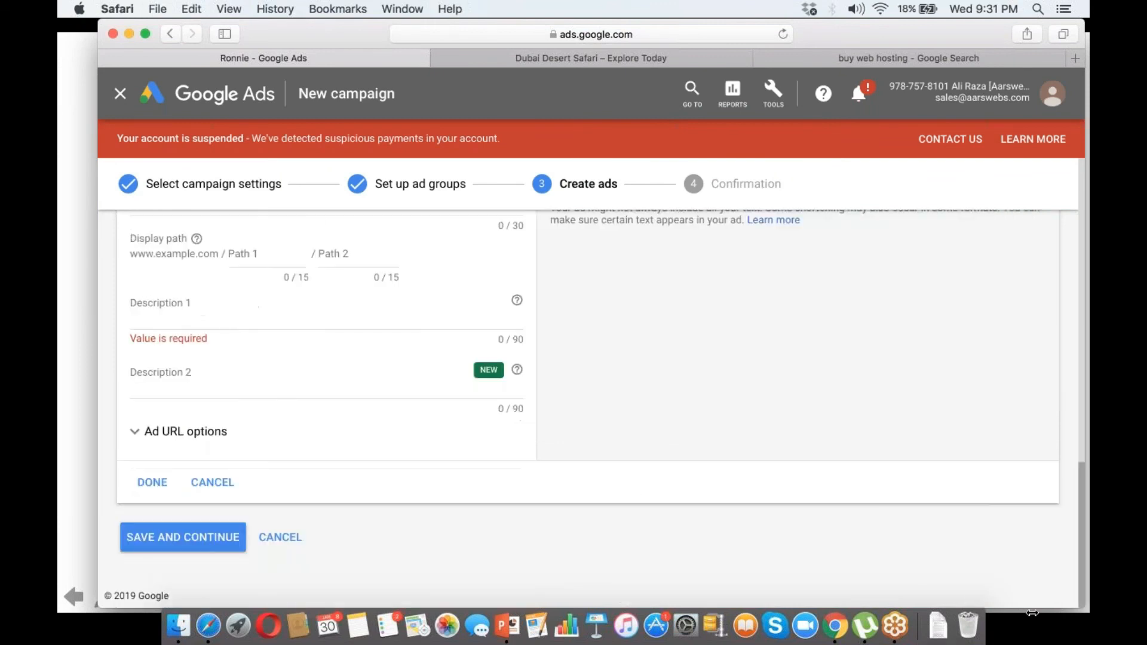
left_click(212, 483)
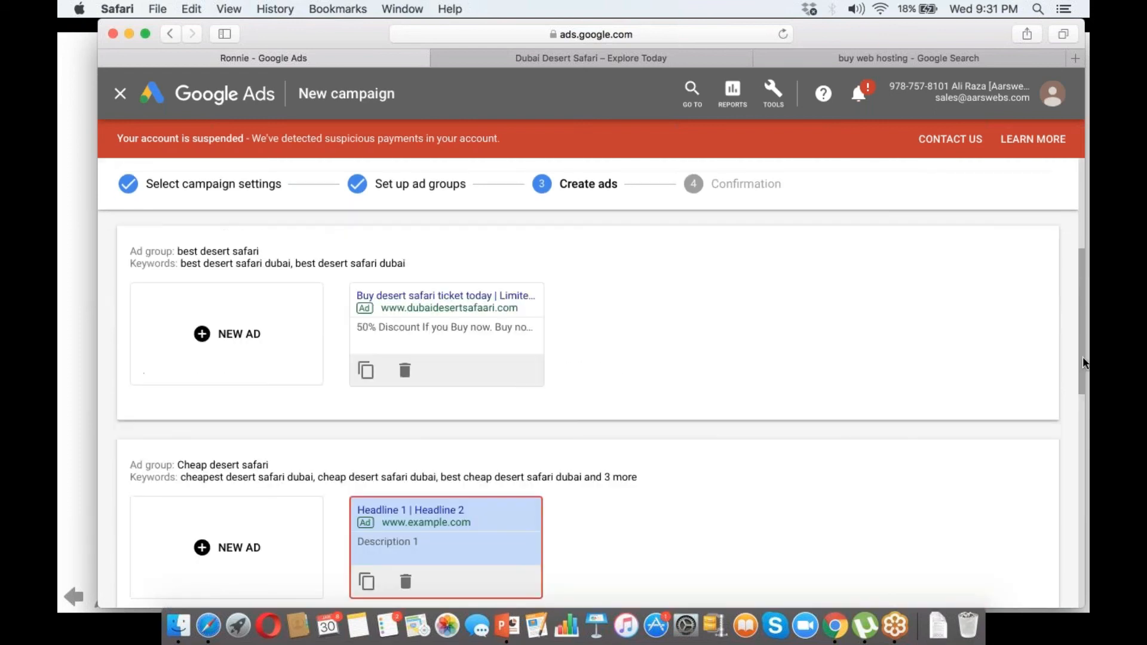
scroll(1073, 381, "down", 10)
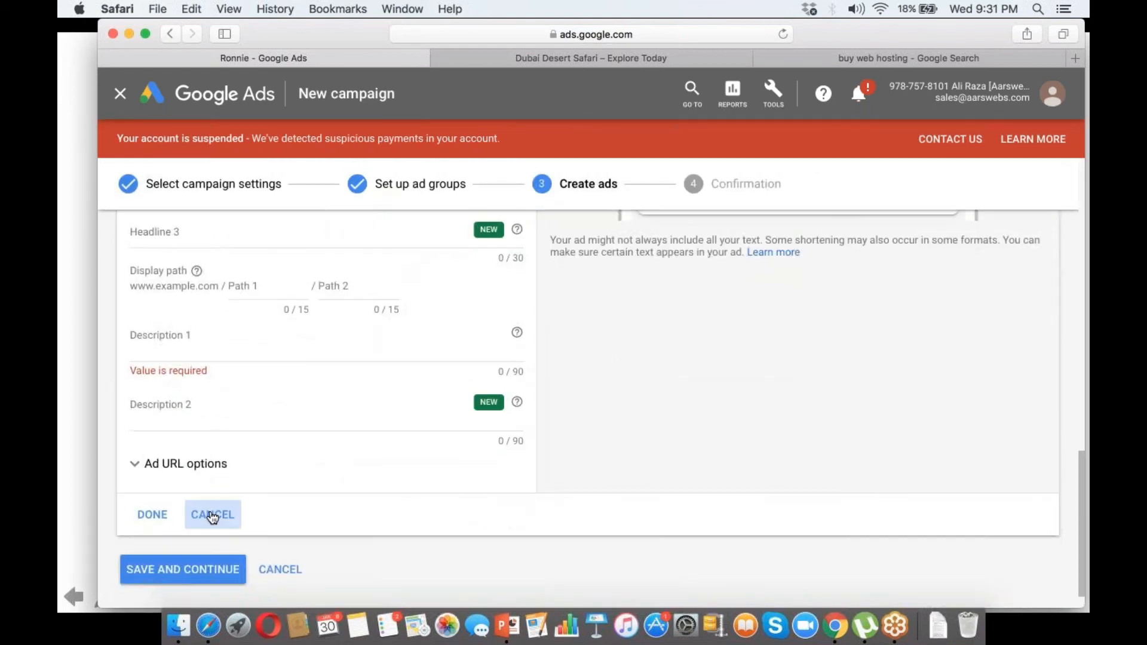
left_click(213, 518)
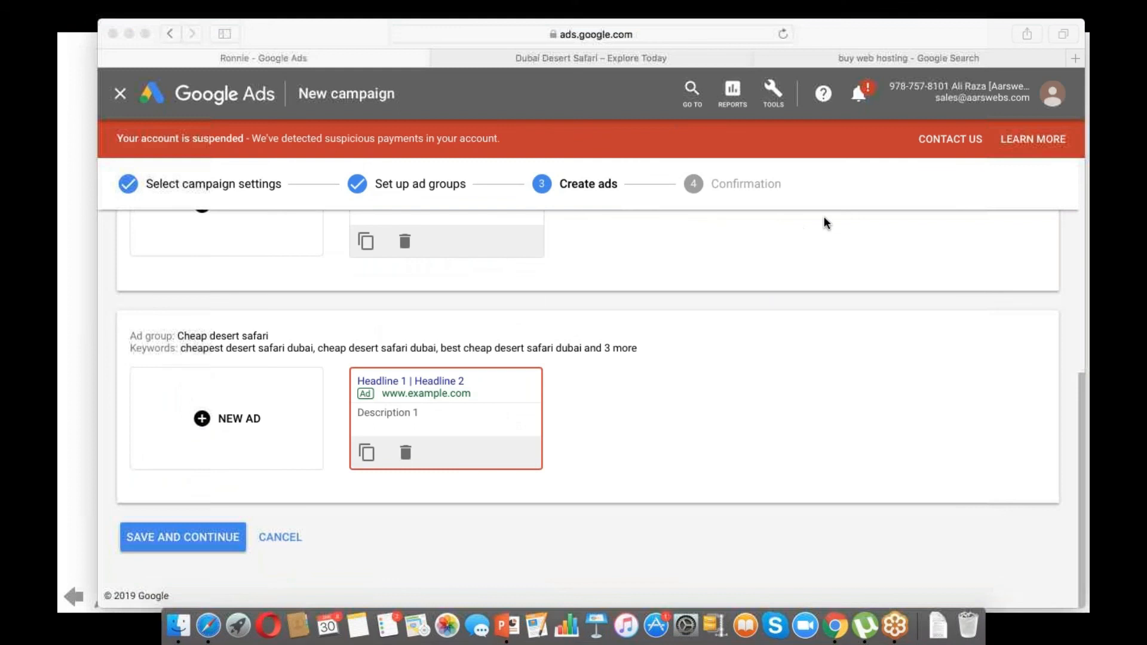
- Start a new text ad in the Cheap desert safari ad group
left_click(443, 396)
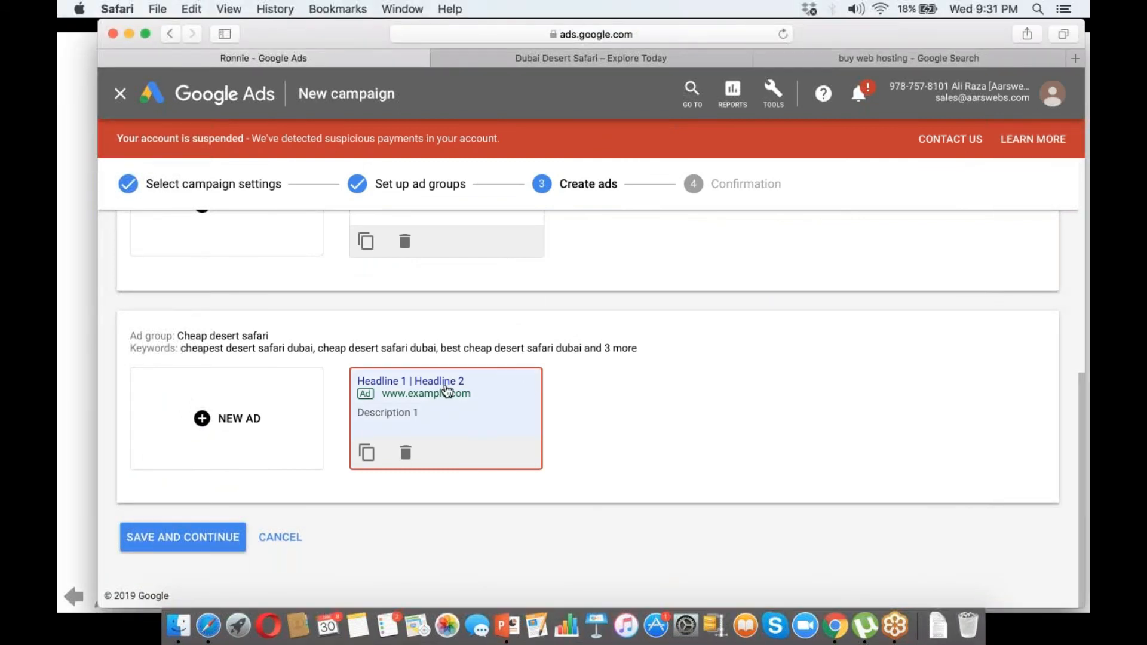
left_click(188, 430)
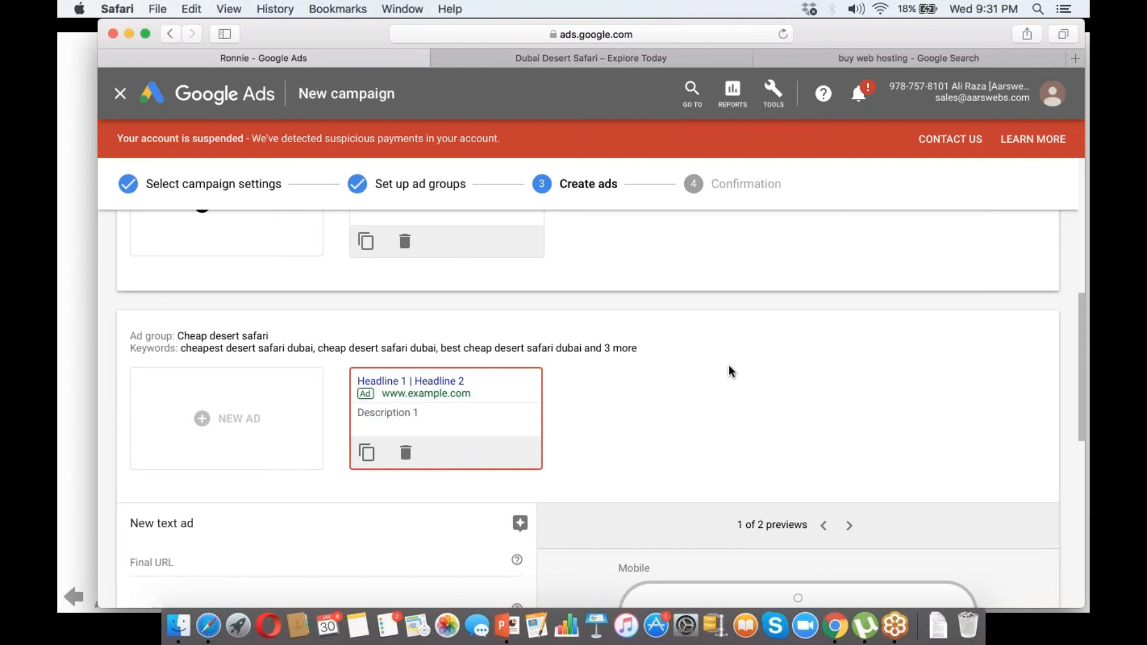
scroll(729, 371, "down", 5)
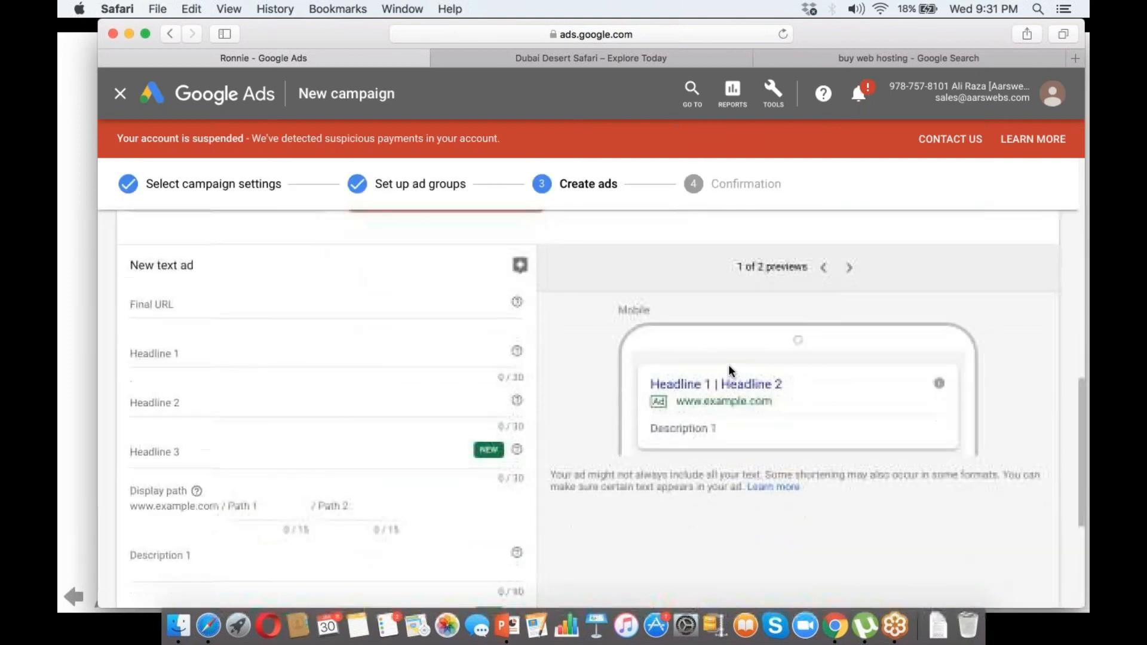
left_click(1021, 148)
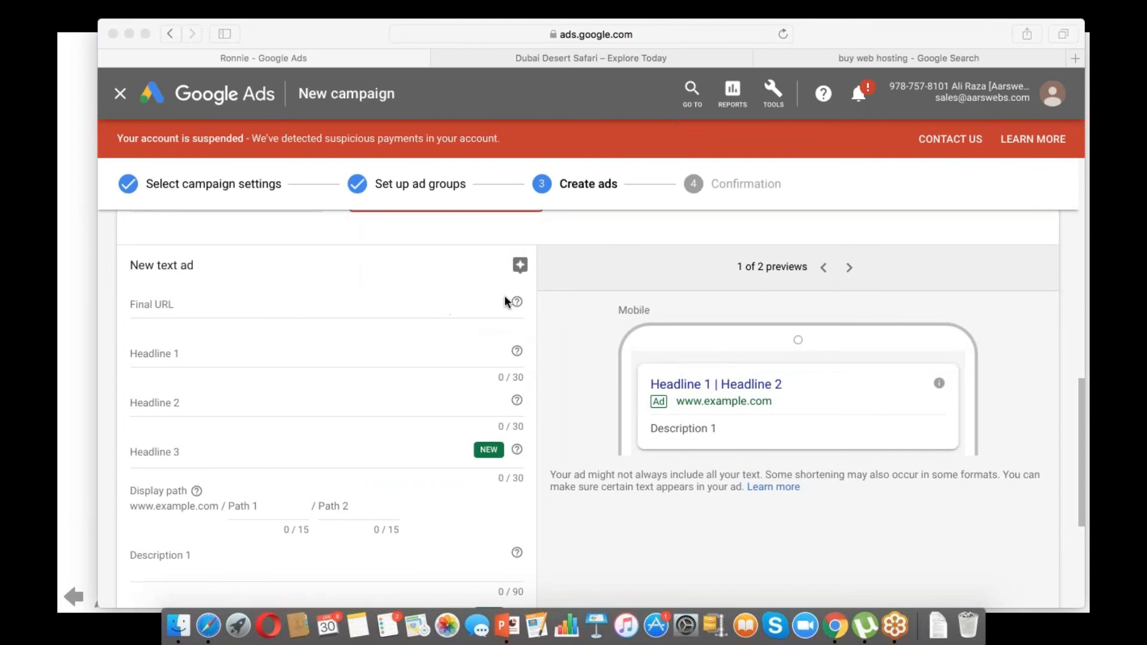
left_click(549, 284)
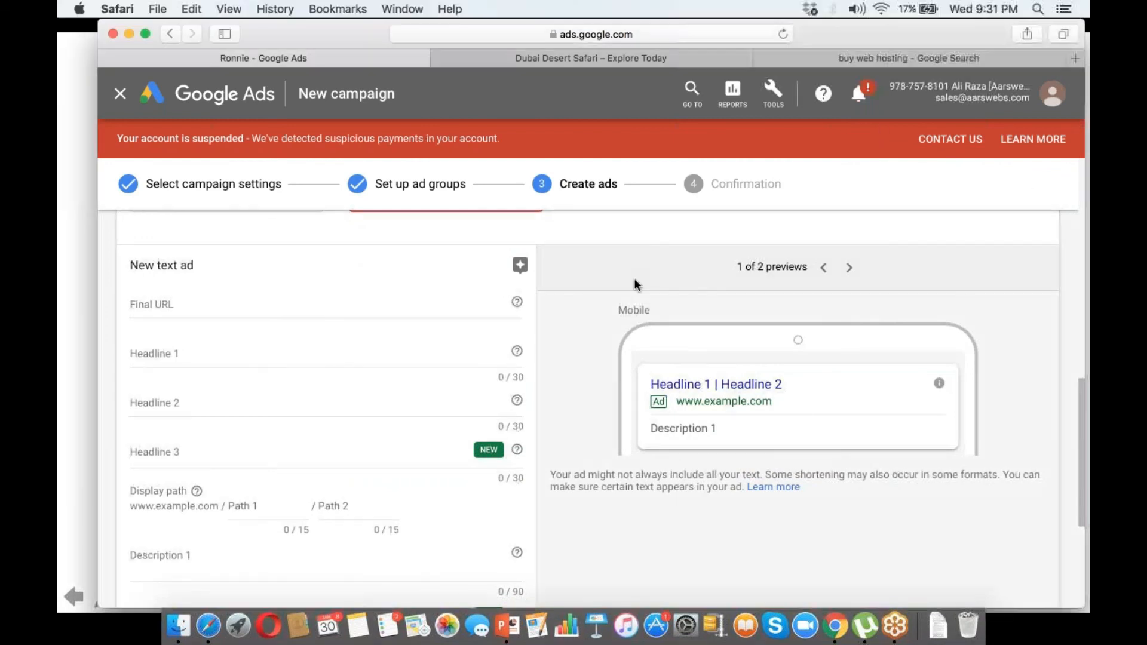
left_click(676, 56)
left_click(662, 34)
key("super+c")
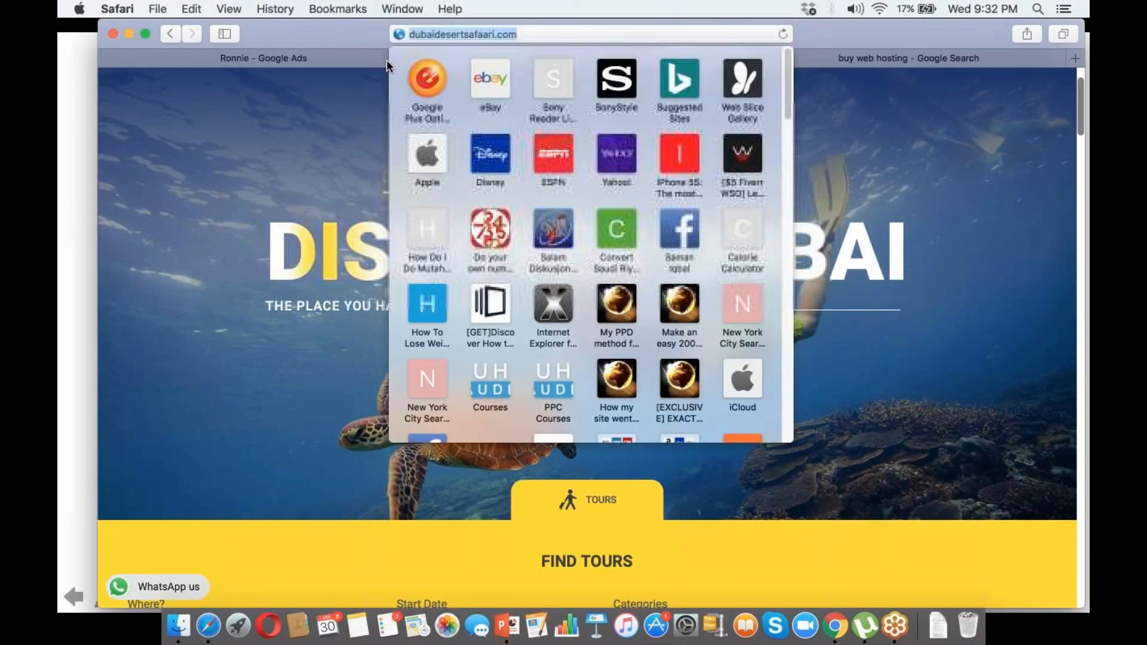
left_click(340, 62)
left_click(205, 317)
key("super+v")
key("super+a")
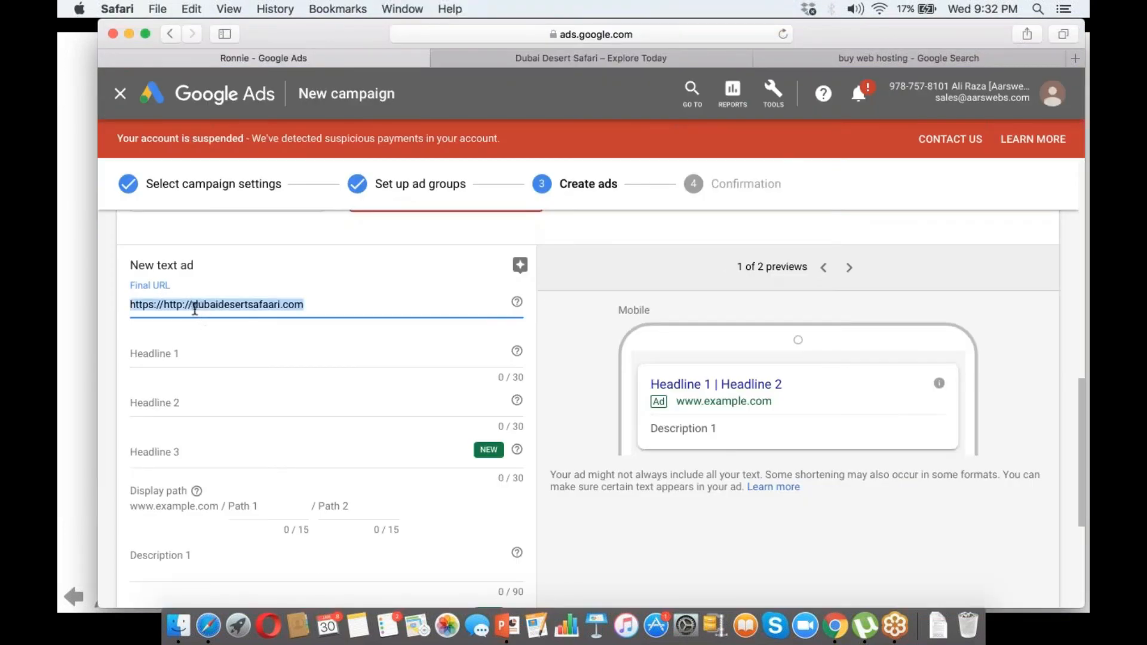
key("super+v")
left_click(146, 305)
type("s")
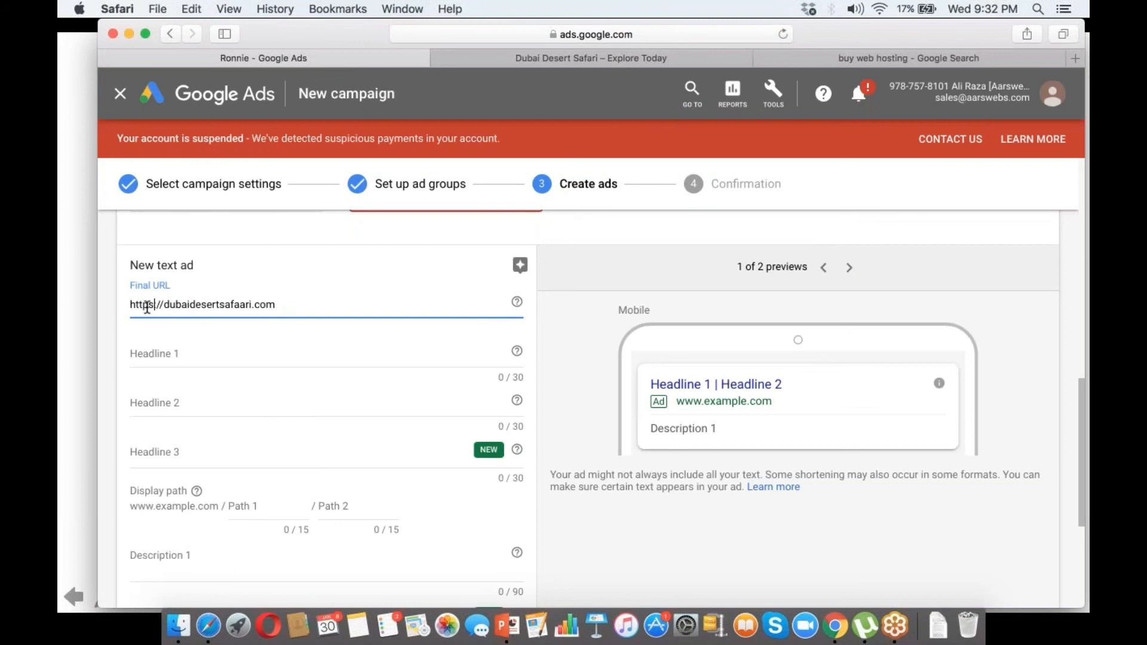
- Enter "Cheap Desert Safari Deals" as Headline 1 of the Cheap desert safari ad
left_click(163, 347)
type("Che")
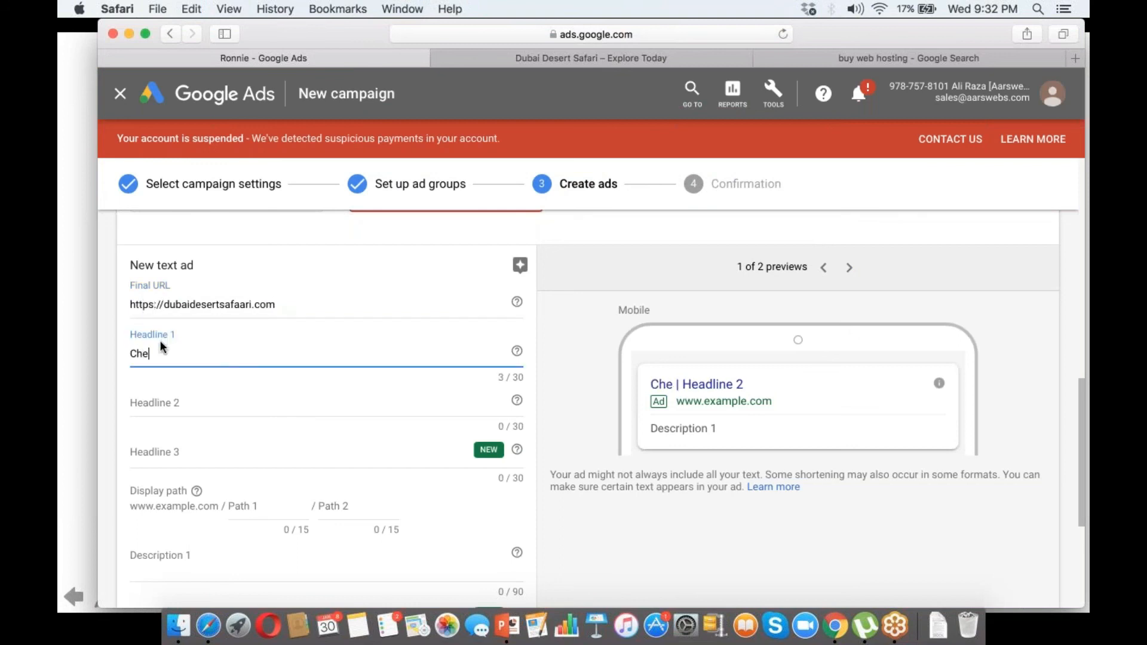
type("ap Desert Sa")
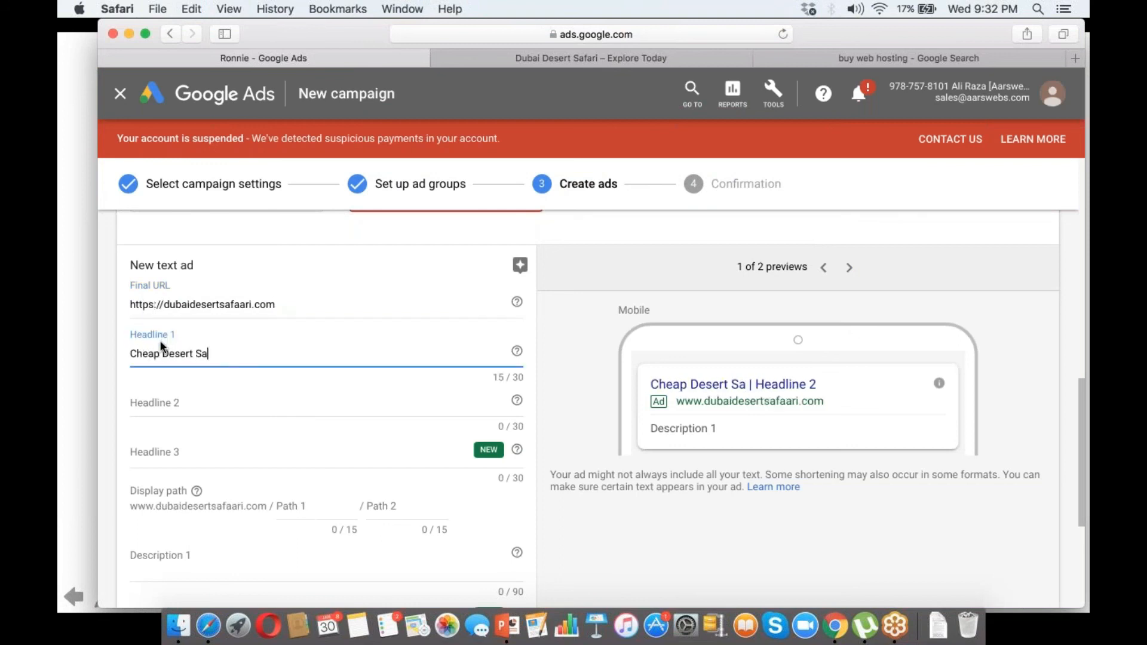
type("fari D")
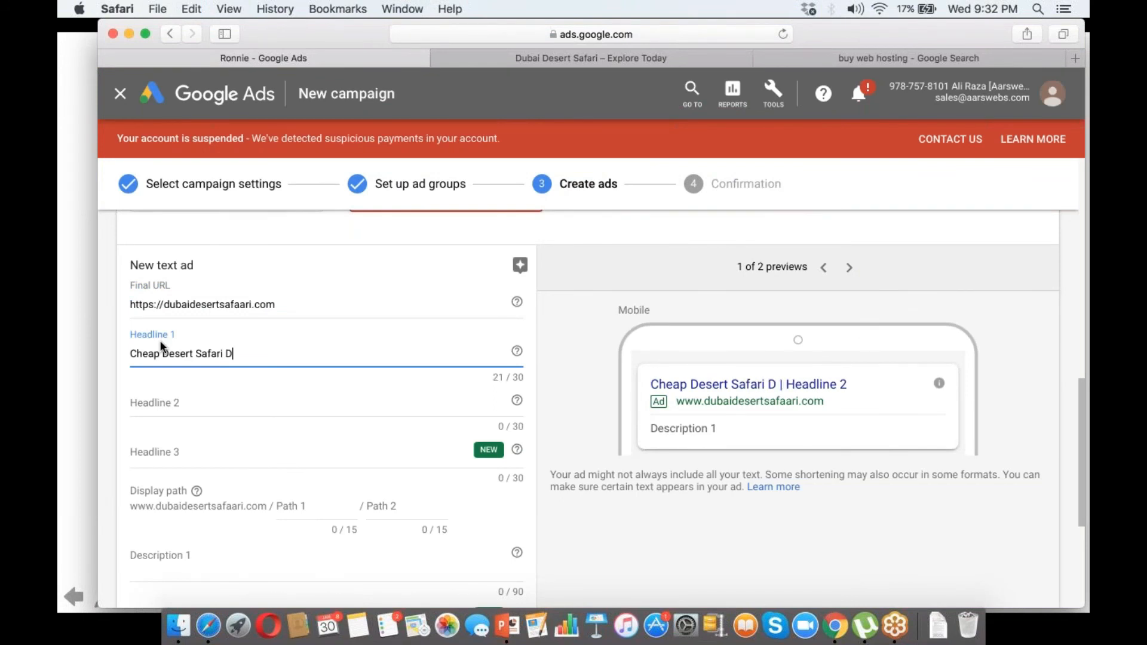
type("eals")
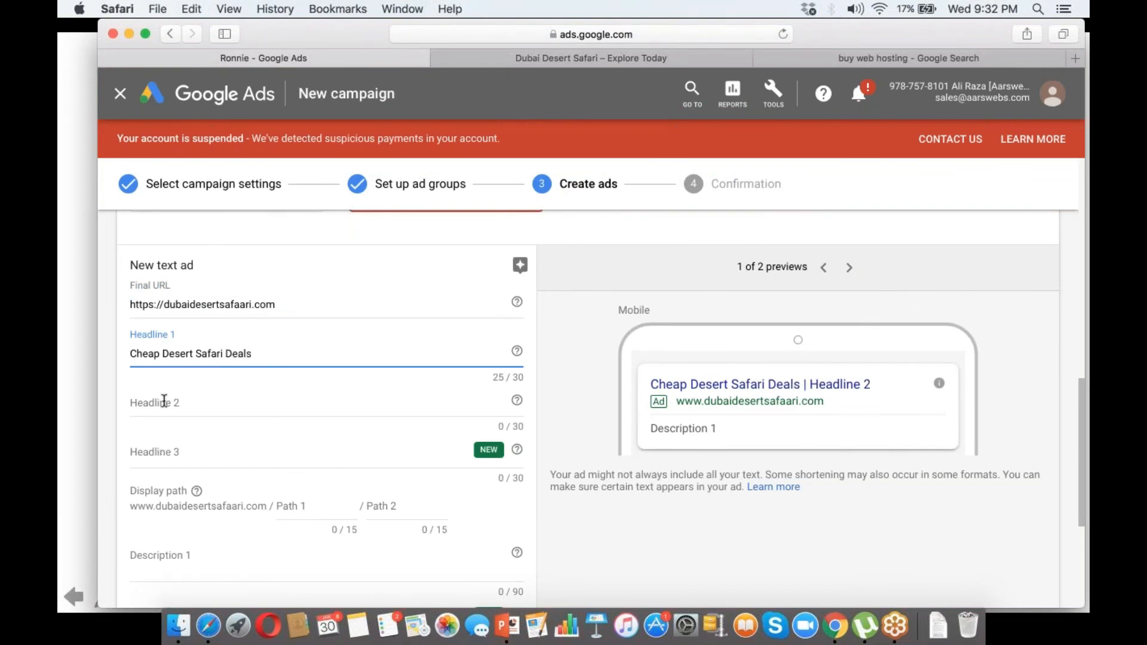
- Enter "Trusted and reliable offers" as Headline 2 of the Cheap desert safari ad
left_click(164, 401)
type("W")
type("e have")
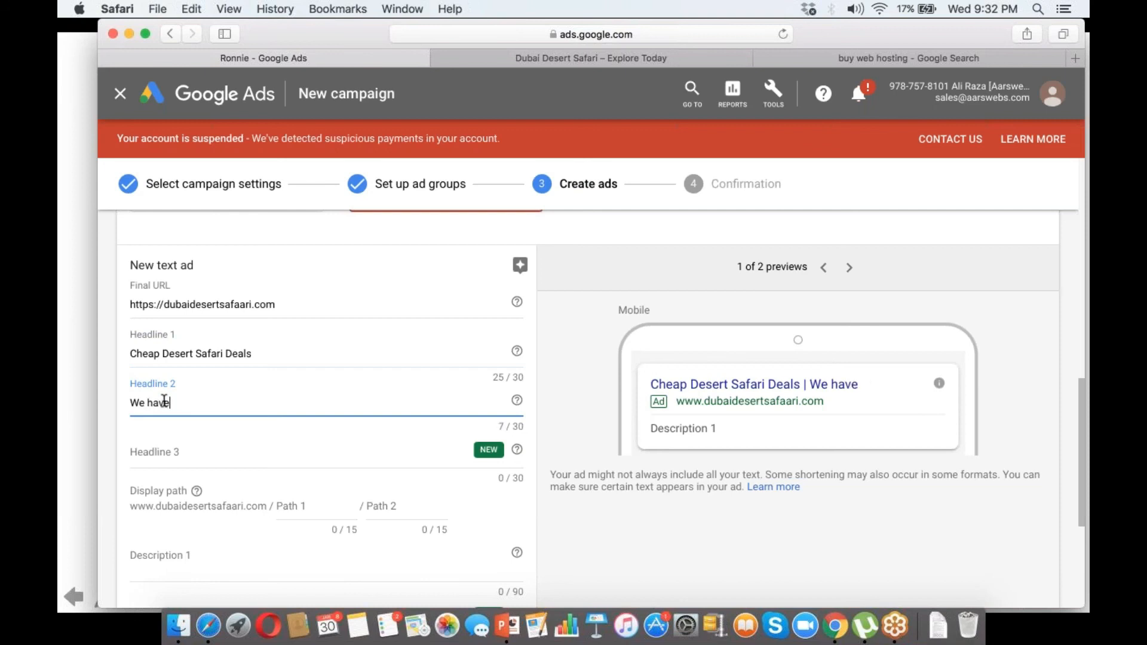
key("super+a")
key("BackSpace")
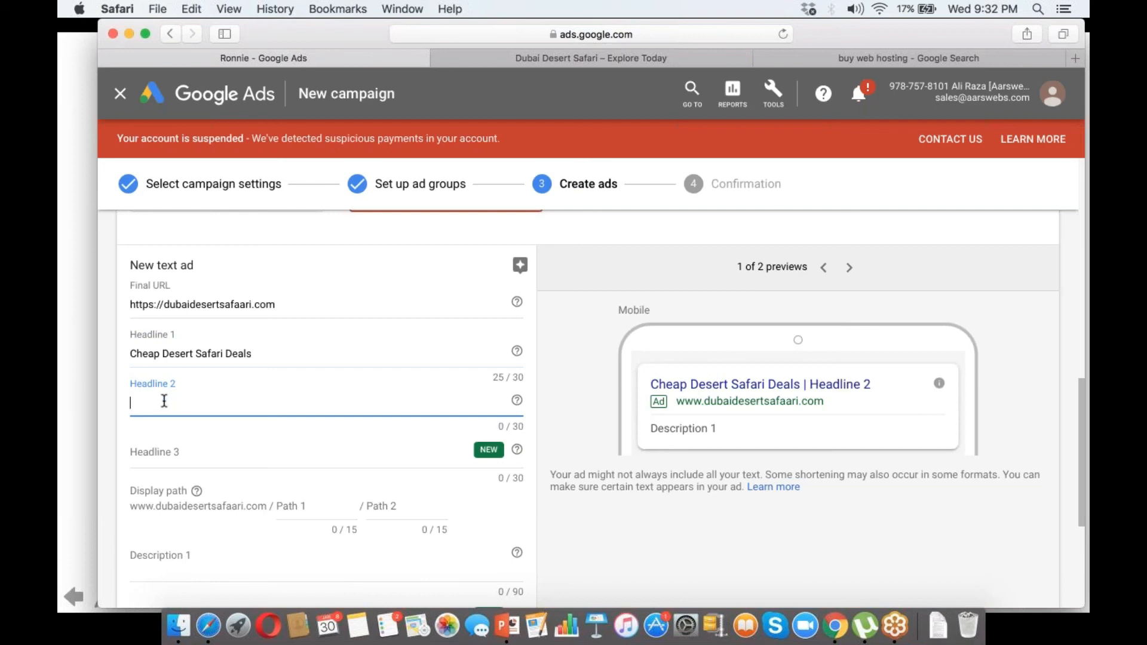
type("Trusted and reli")
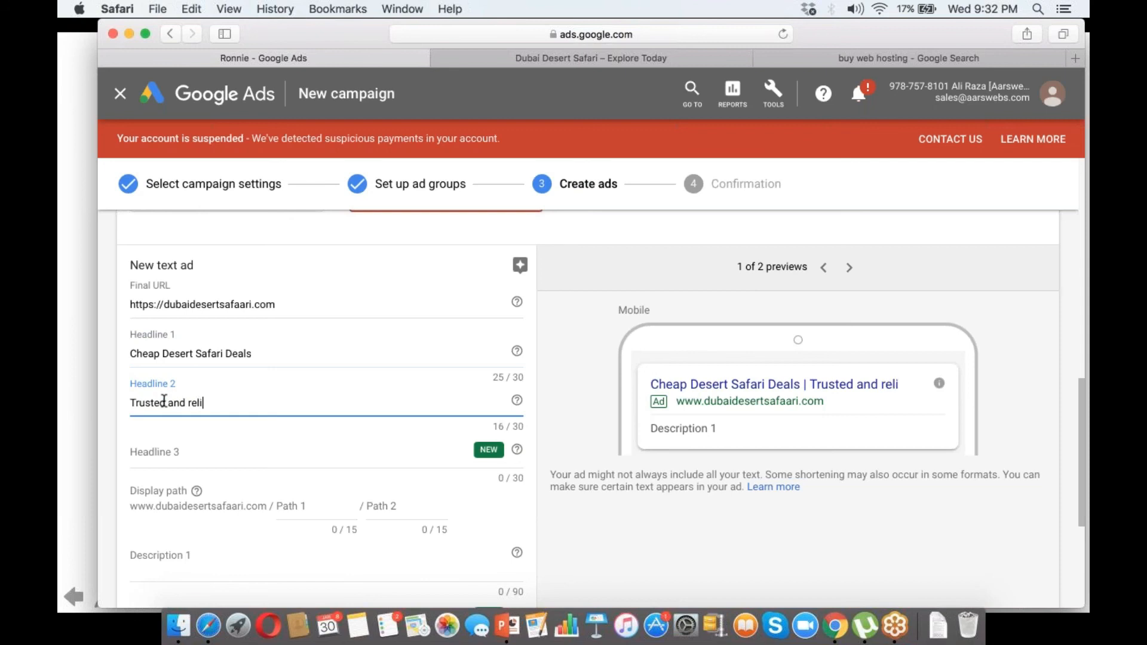
type("able offers")
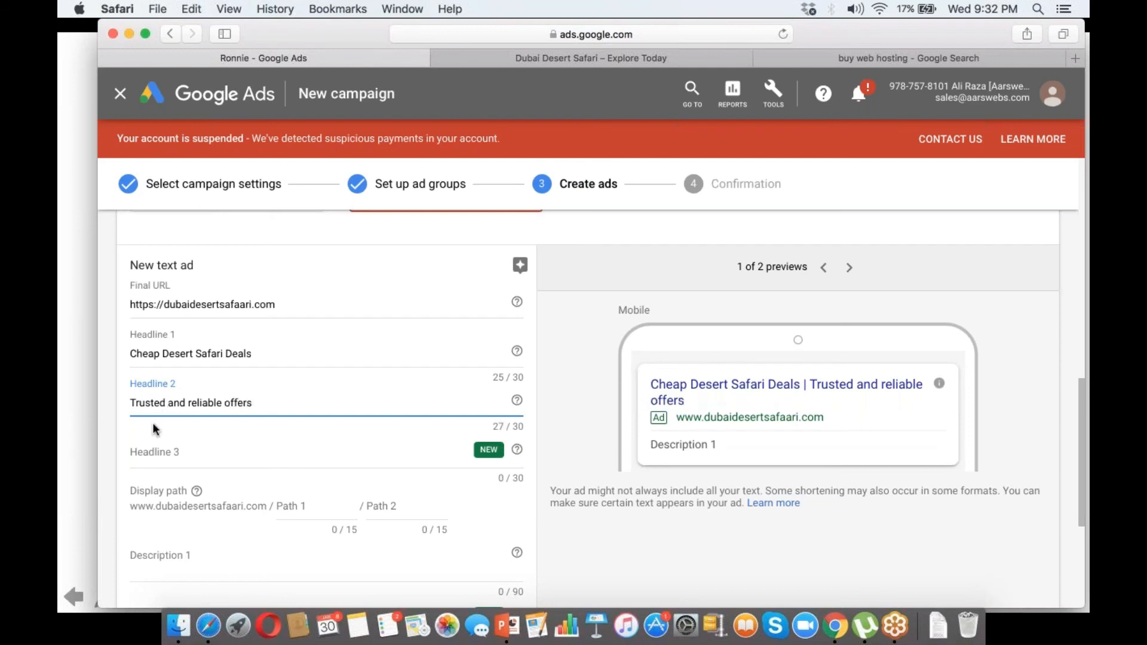
- Enter "30% Exclusive Discount" as Headline 3 of the Cheap desert safari ad
left_click(157, 456)
type("30")
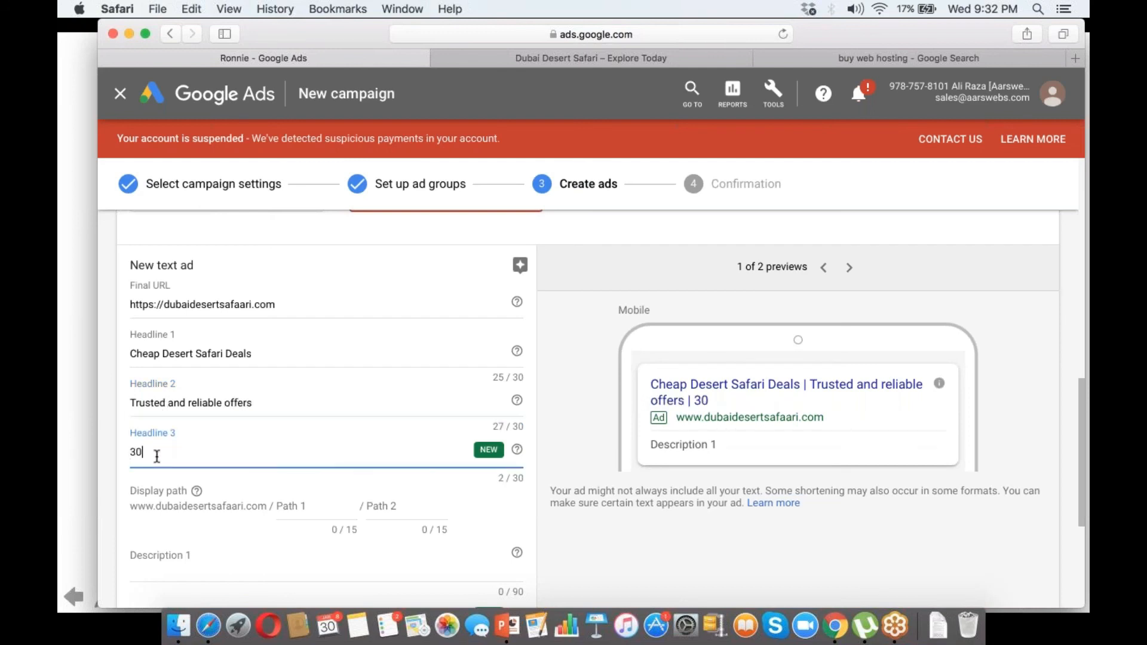
type("% Exclusive")
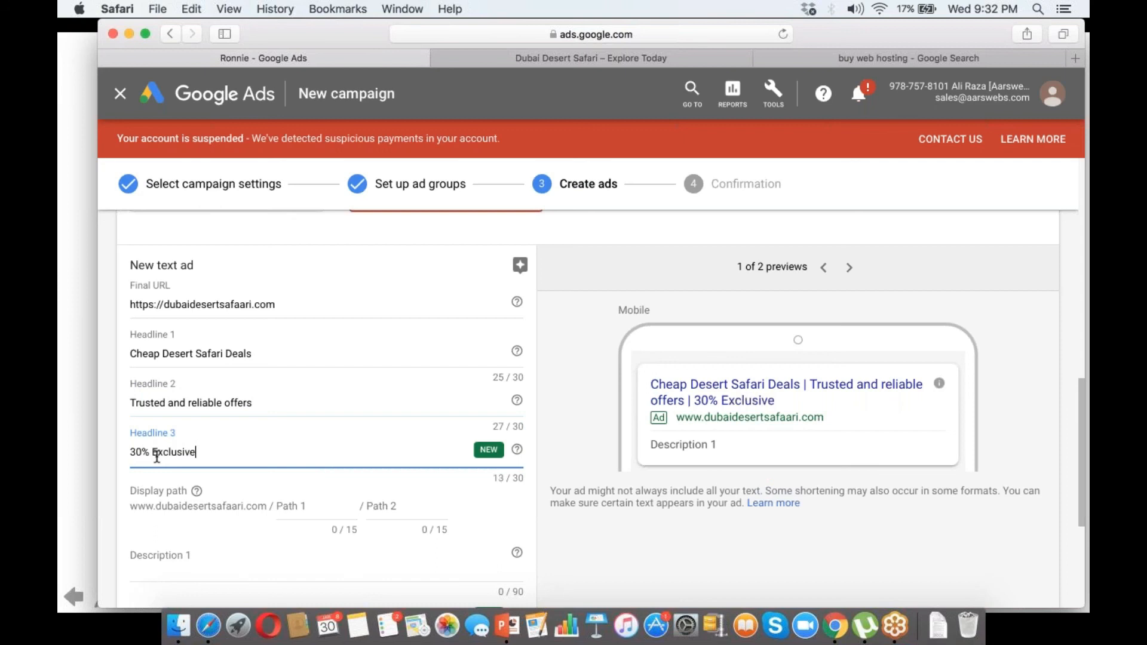
type(" Discount")
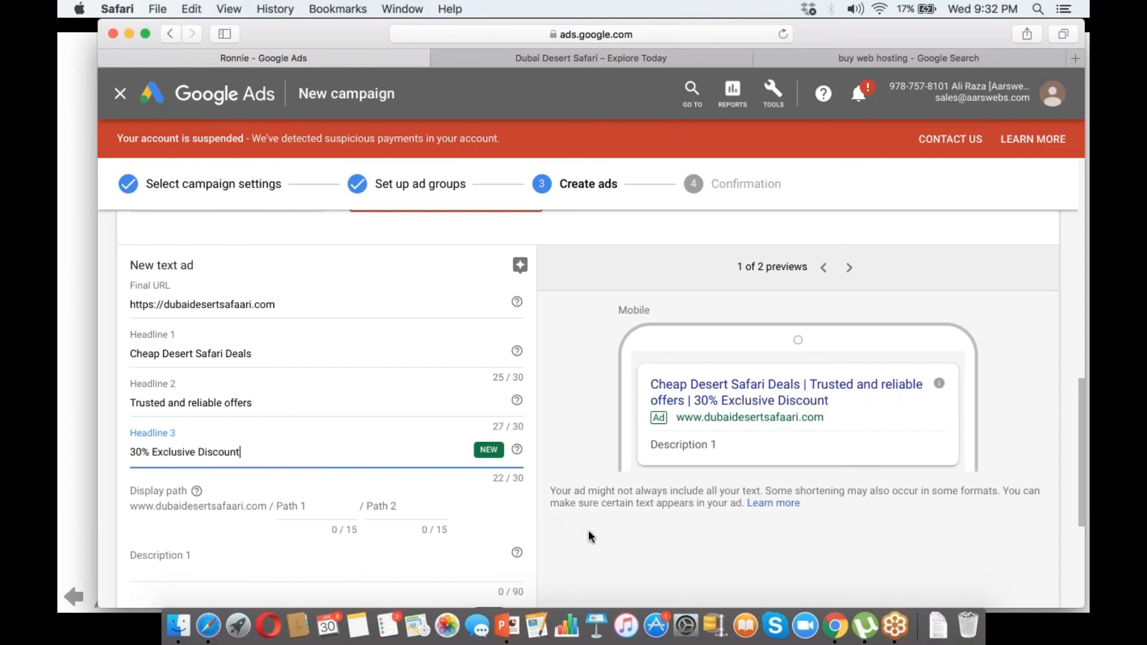
left_click(588, 529)
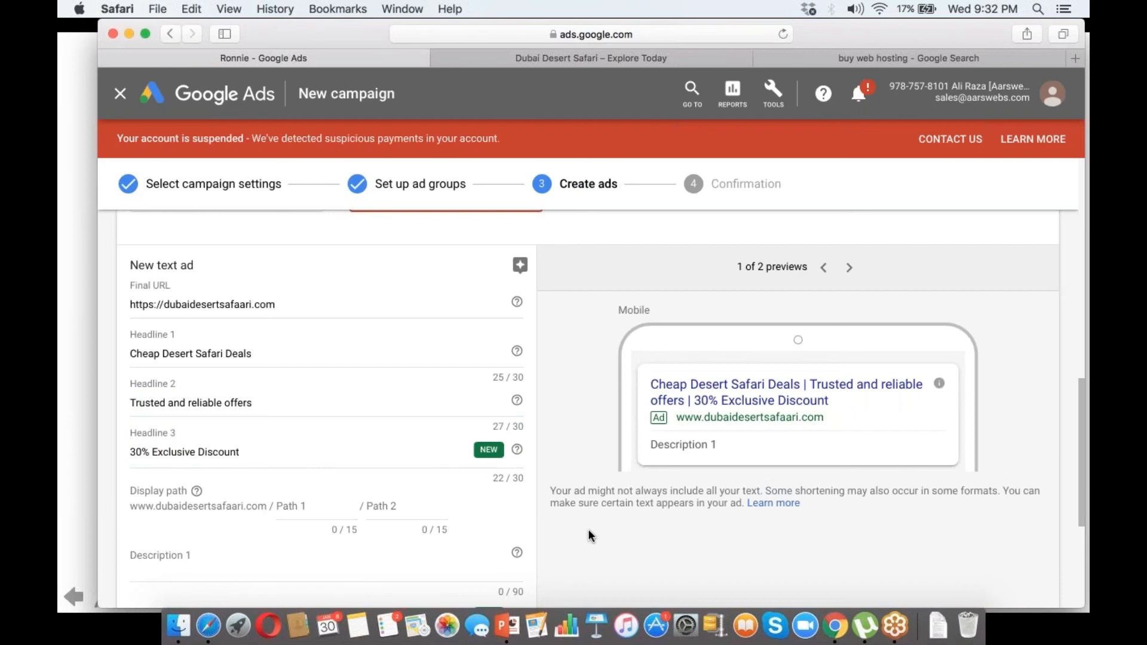
- Enter "Enjoy the best in dubai with us. Offering hIgh quality desert safari deals in town." as Description 1 of the ad
scroll(588, 529, "down", 1)
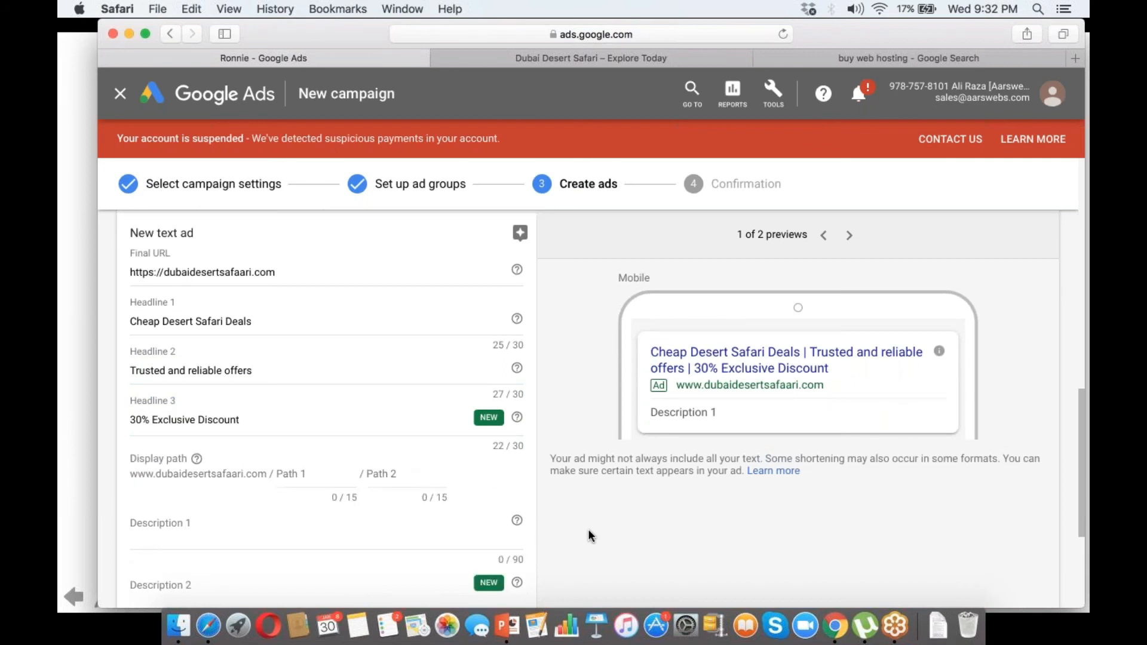
scroll(588, 529, "down", 1)
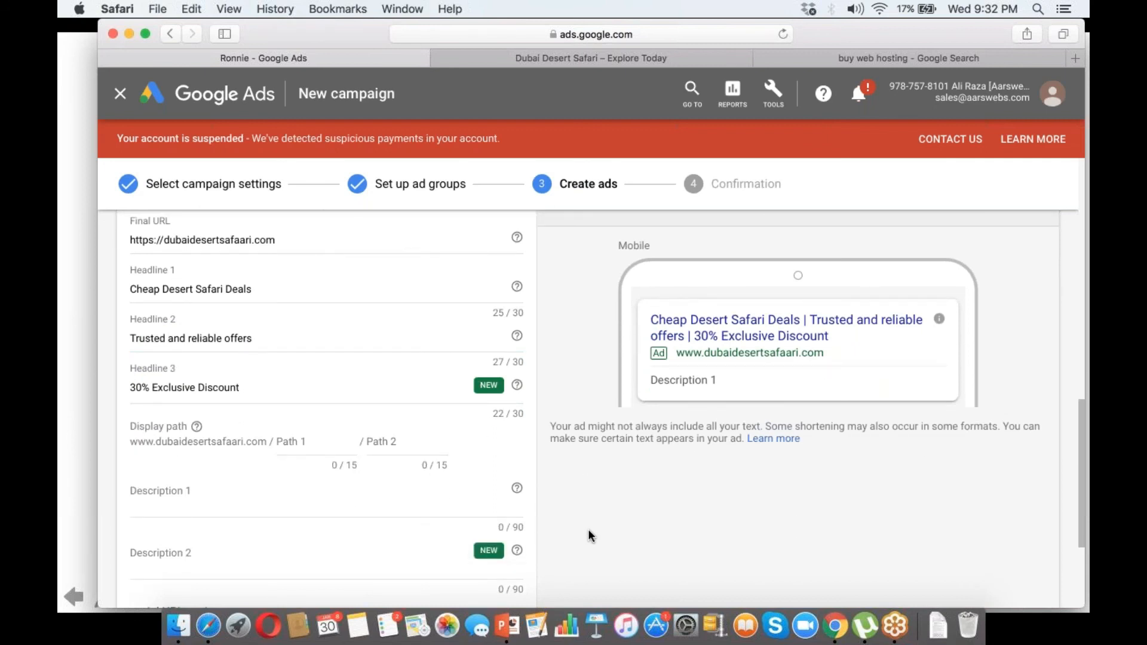
scroll(588, 535, "down", 2)
left_click(394, 451)
type("Enjoy the bes")
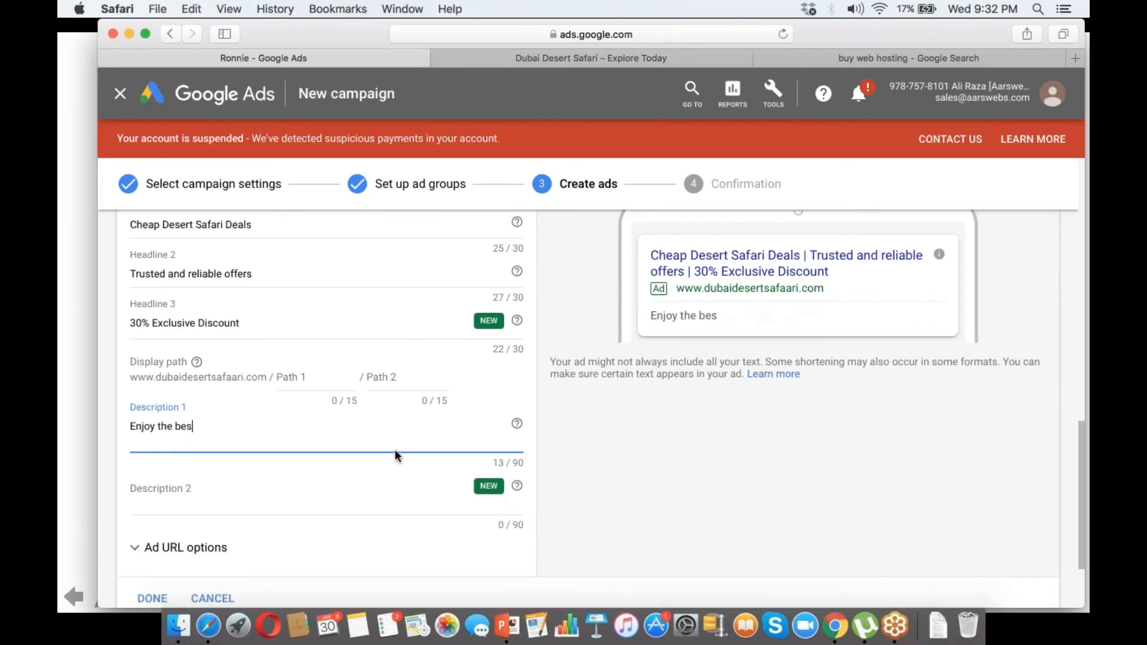
type("t in dubai with us")
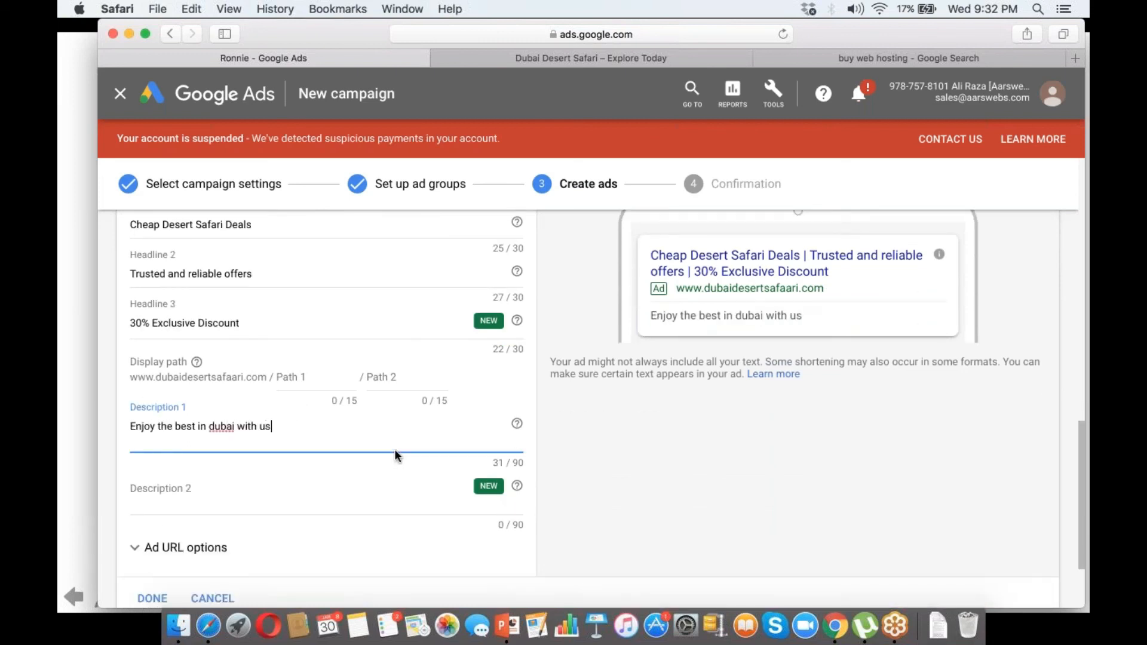
type(". Offering hIgh quality")
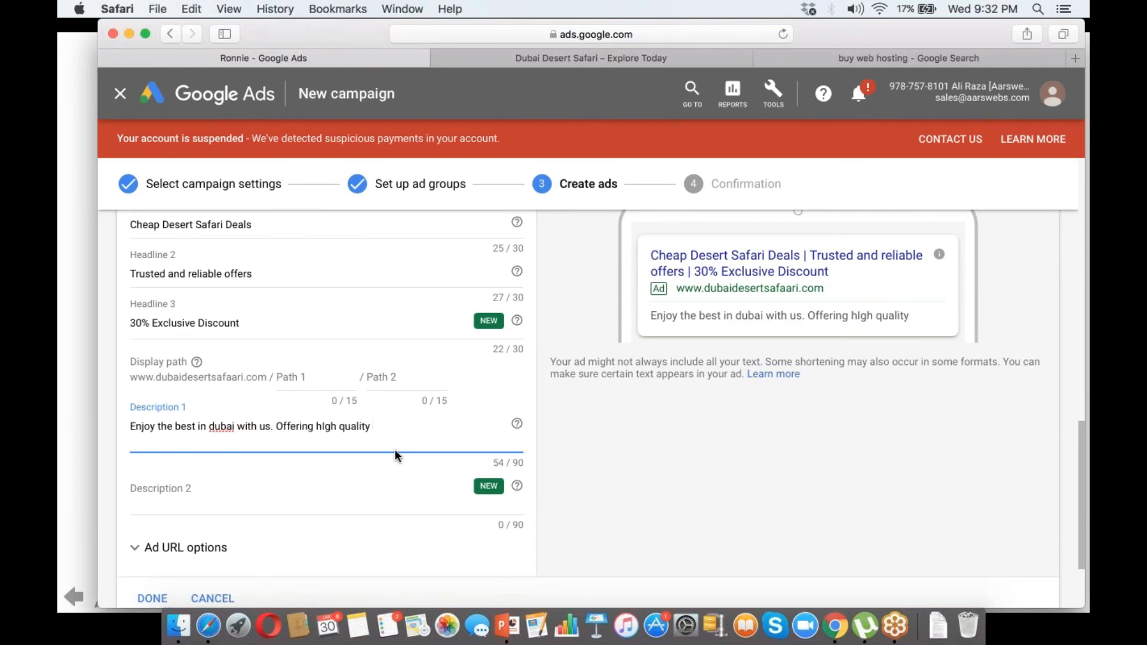
type(" desert safar")
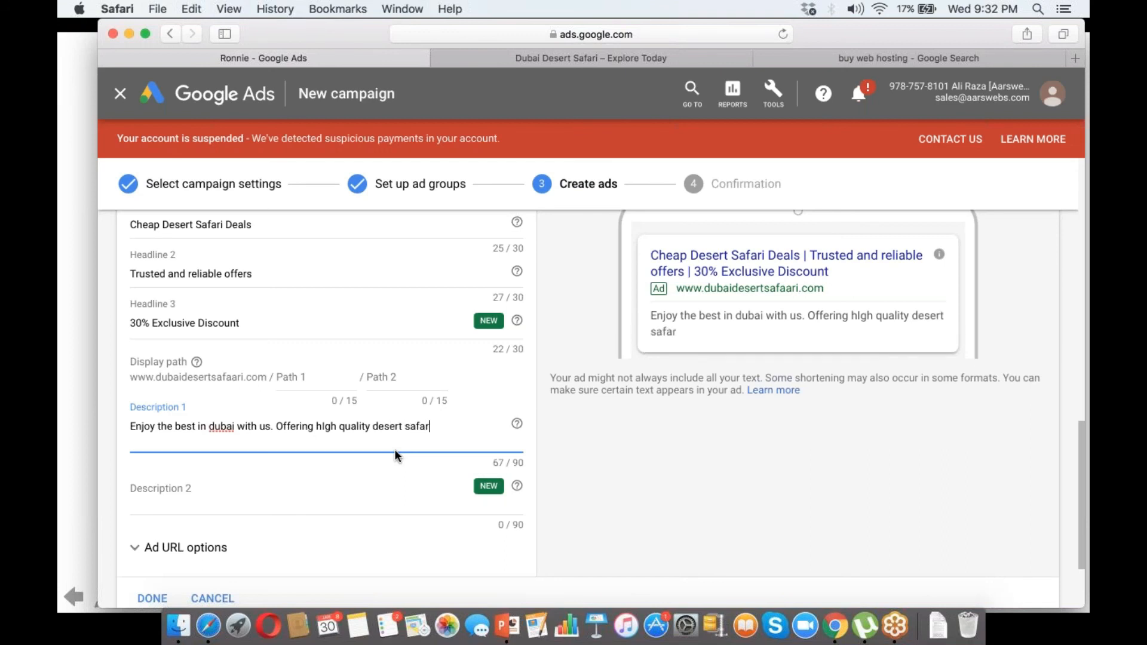
type("i deals in to")
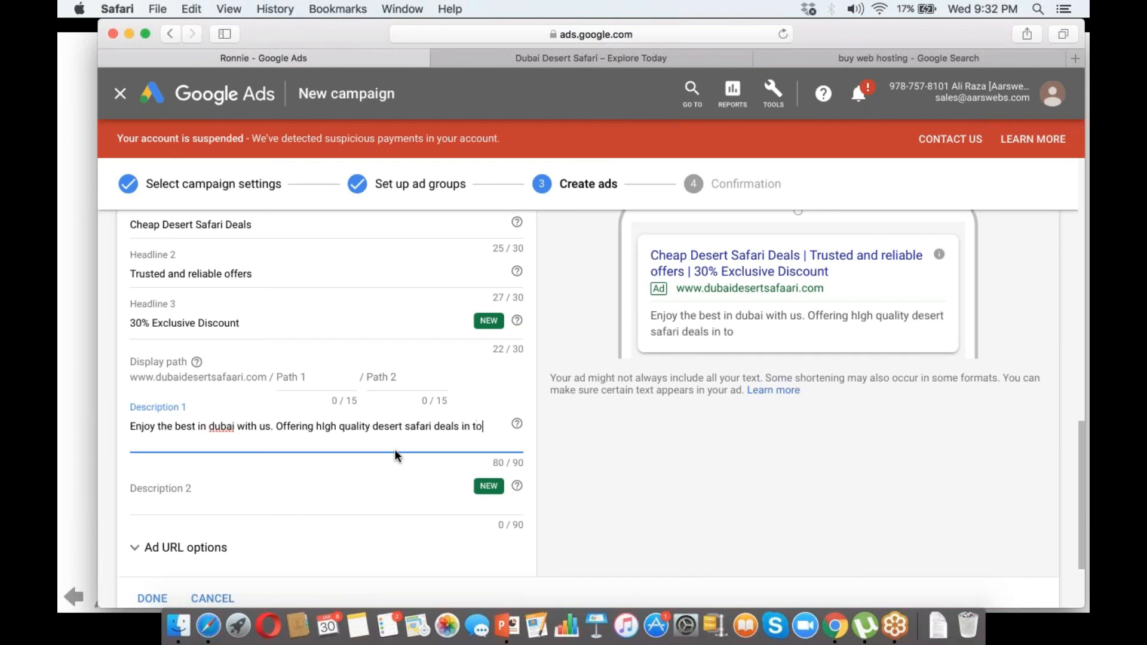
type("wn.")
- Enter "Limited seats available. Buy Now" as Description 2 of the Cheap desert safari ad
left_click(349, 505)
type("Limite")
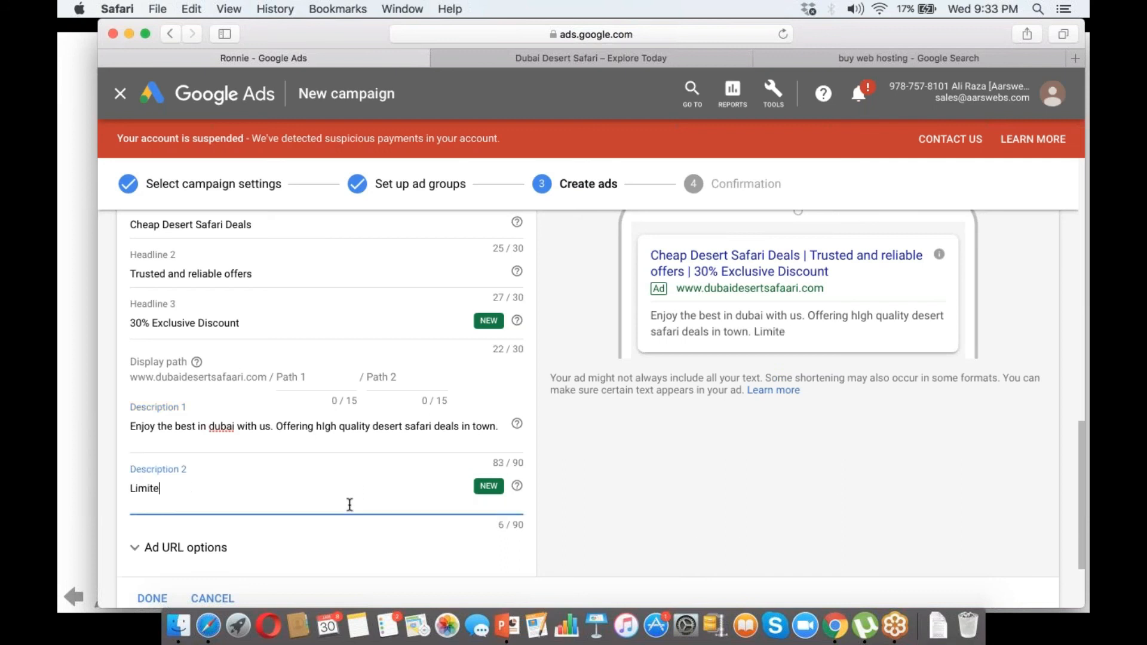
type("d seats available. ")
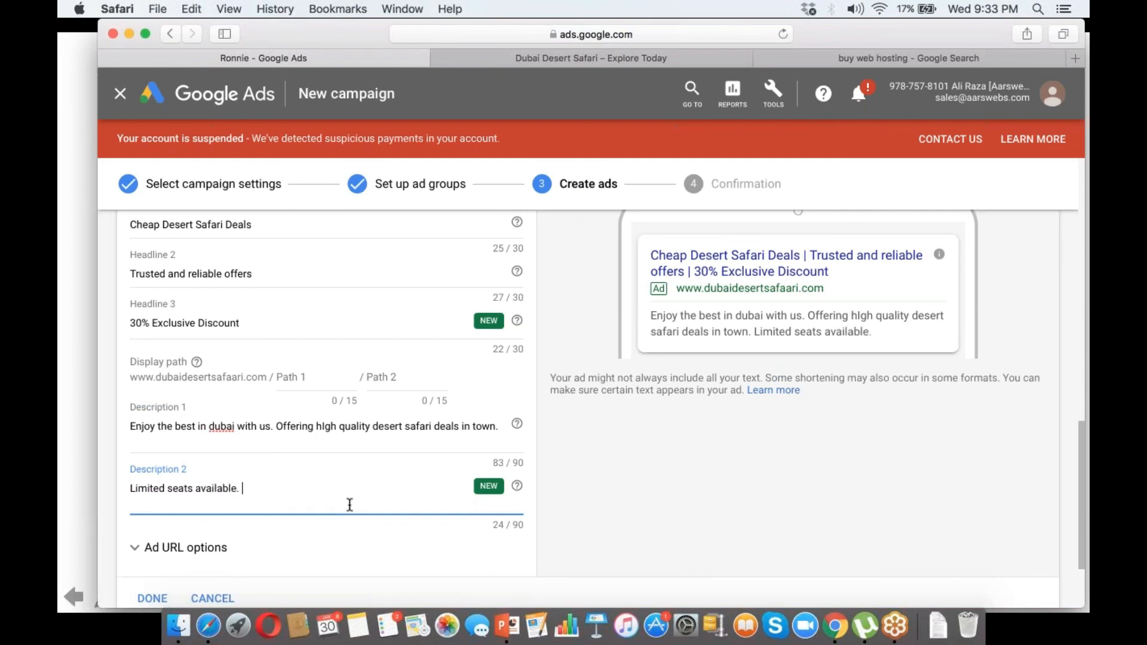
type("Buy ")
type("Now")
key("BackSpace")
key("BackSpace")
type("oo")
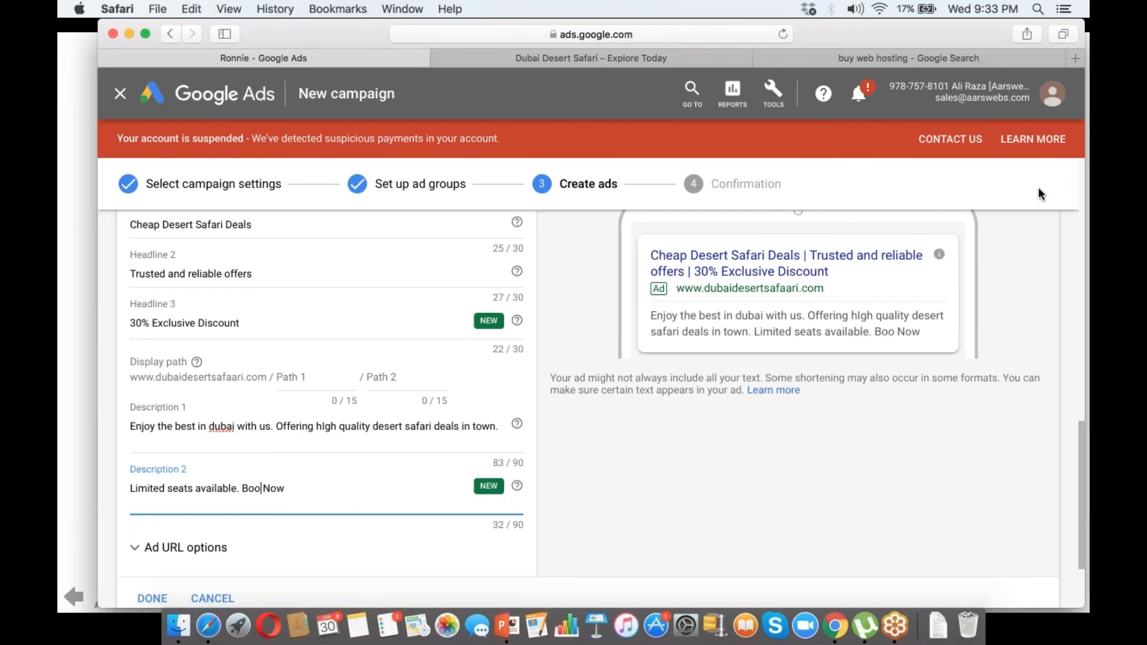
key("super+Tab")
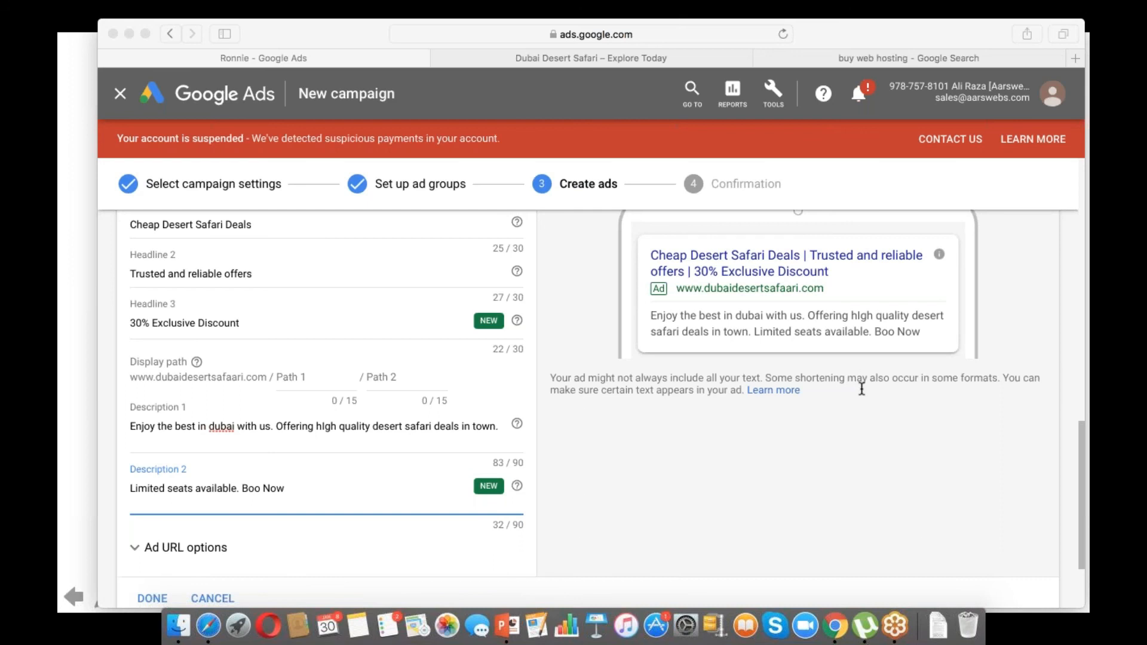
left_click(263, 490)
left_click_drag(260, 489, 251, 488)
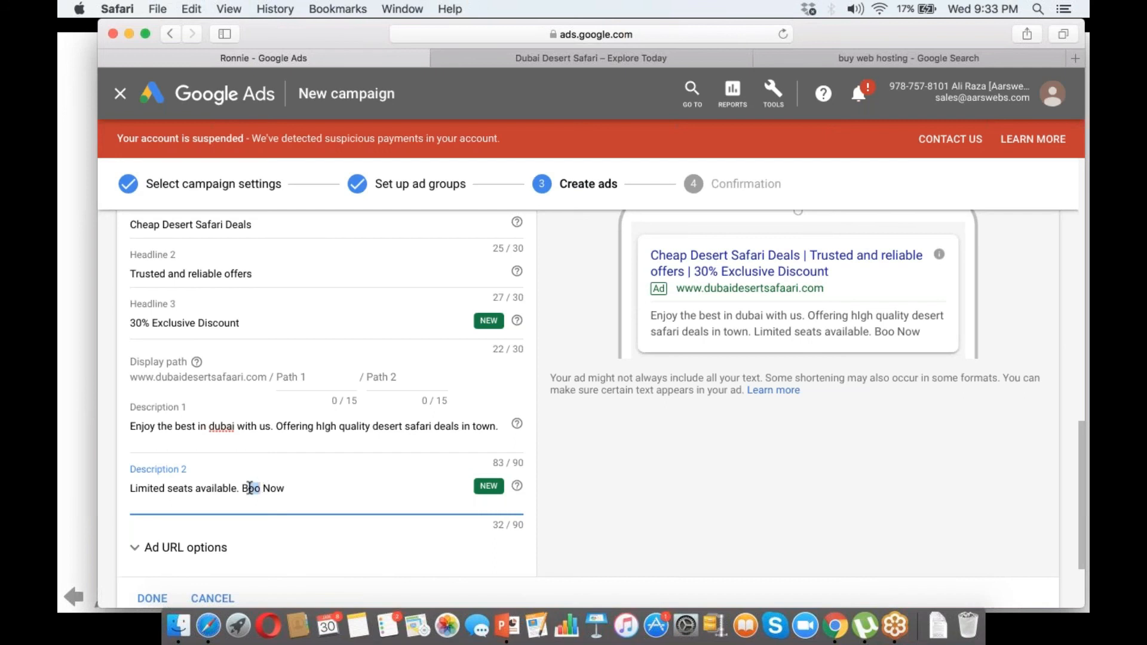
type("uy")
left_click(594, 462)
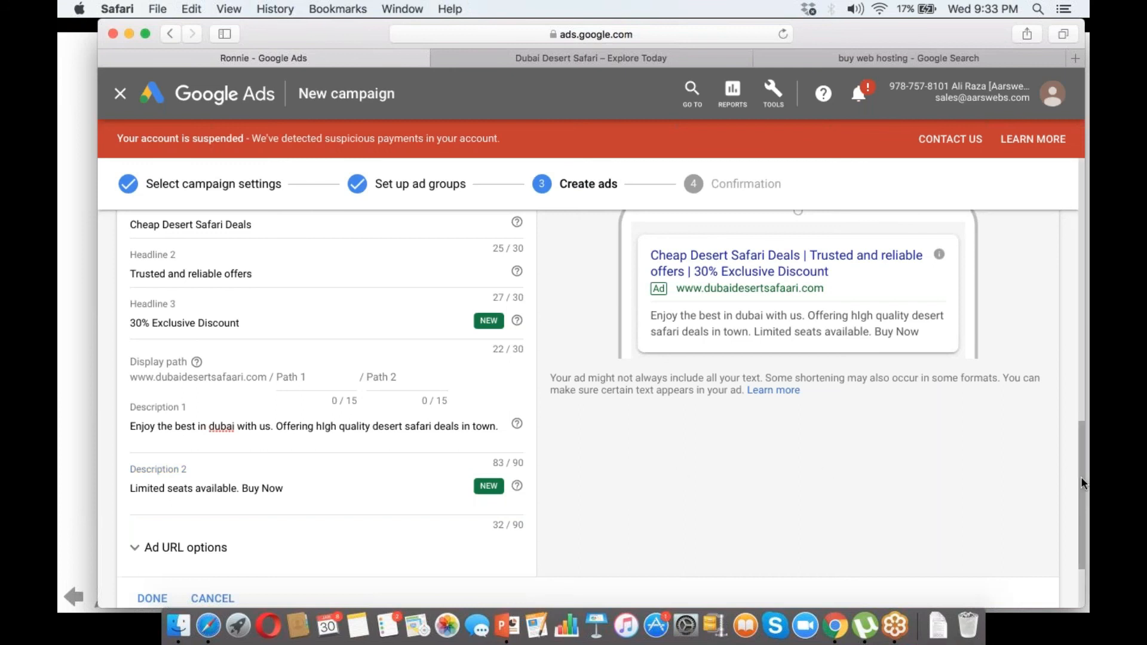
- Finish the new Cheap desert safari text ad and try to save the ads and continue to the confirmation stage
scroll(1080, 502, "down", 3)
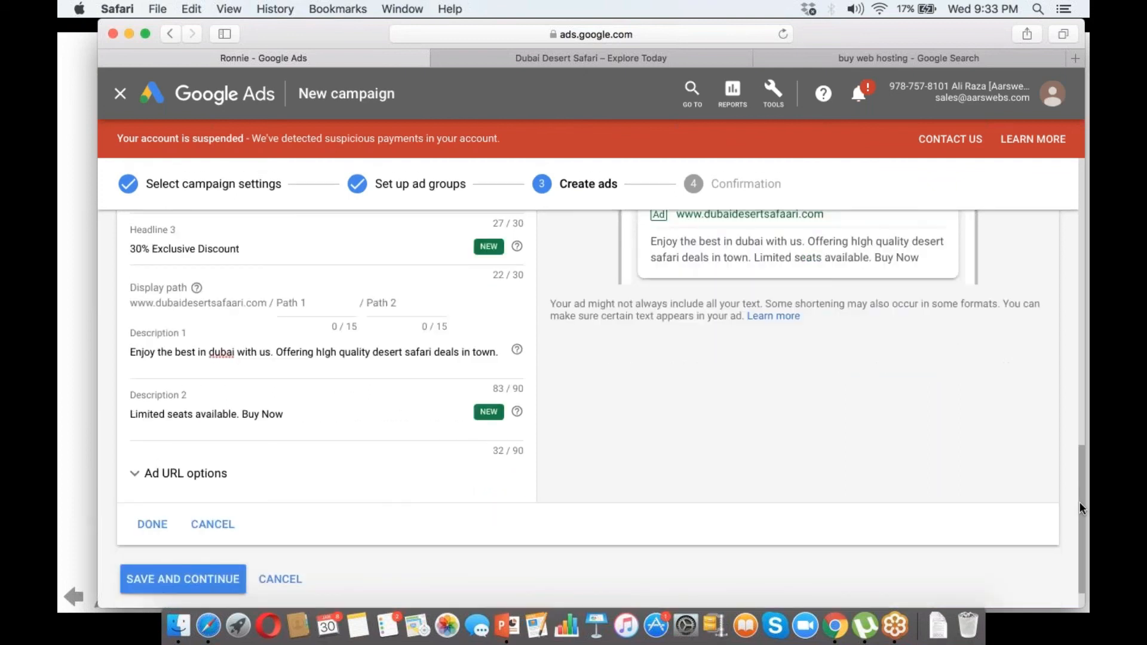
left_click_drag(1080, 502, 1079, 525)
scroll(1080, 526, "down", 2)
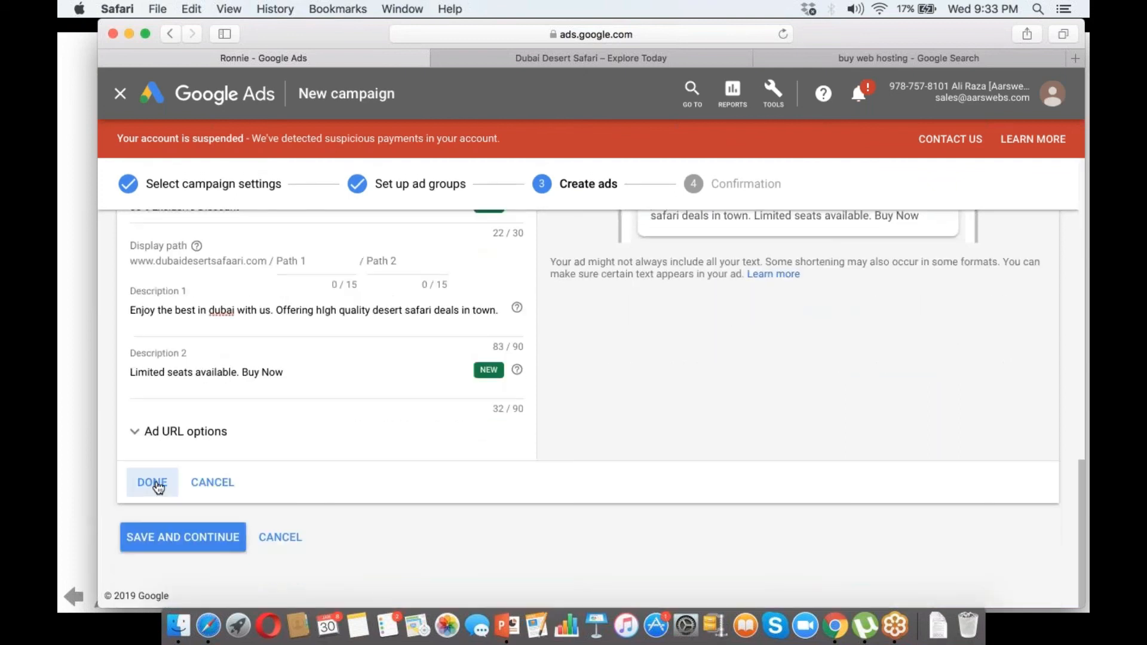
left_click(153, 483)
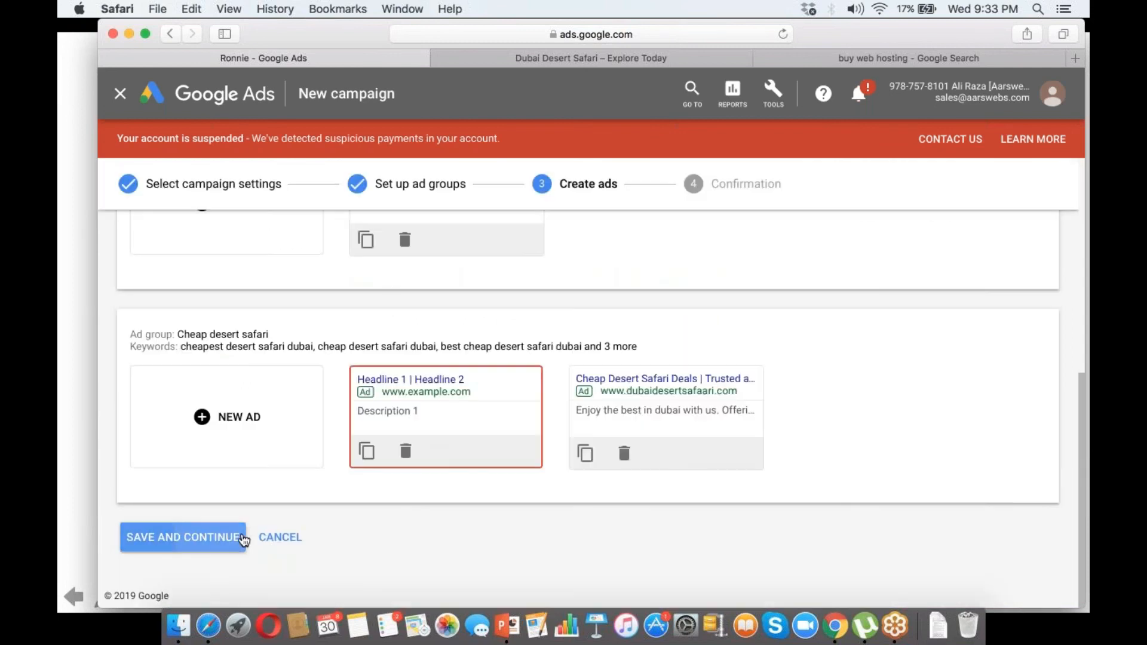
left_click(236, 538)
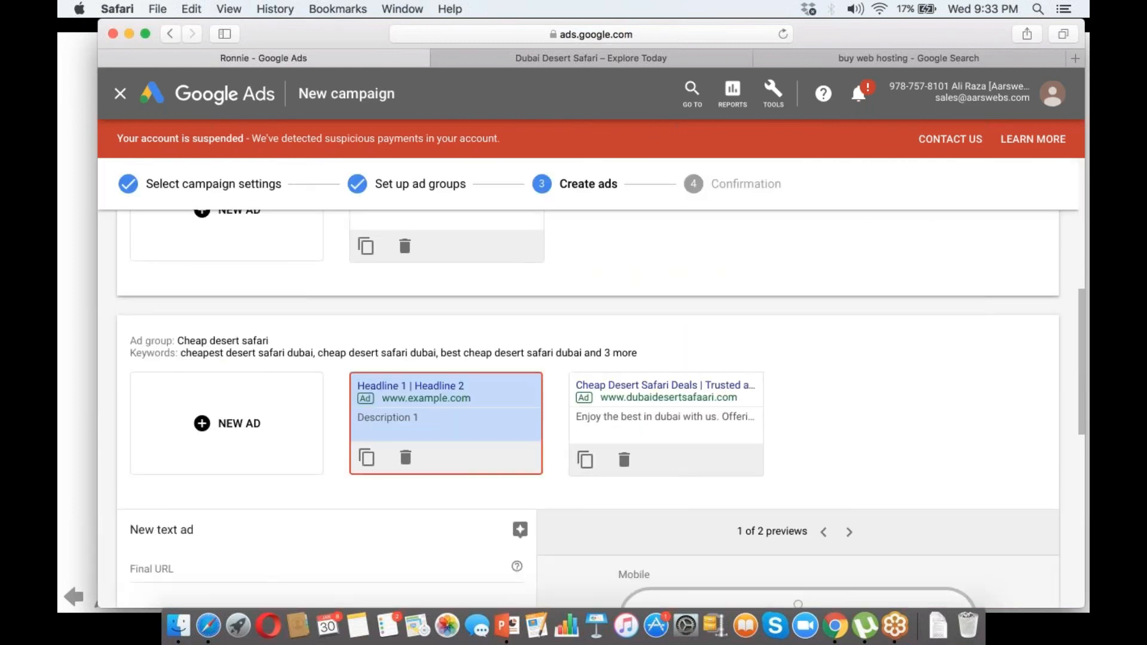
- Cancel editing the blank text ad and delete it from the Cheap desert safari ad group
left_click(953, 150)
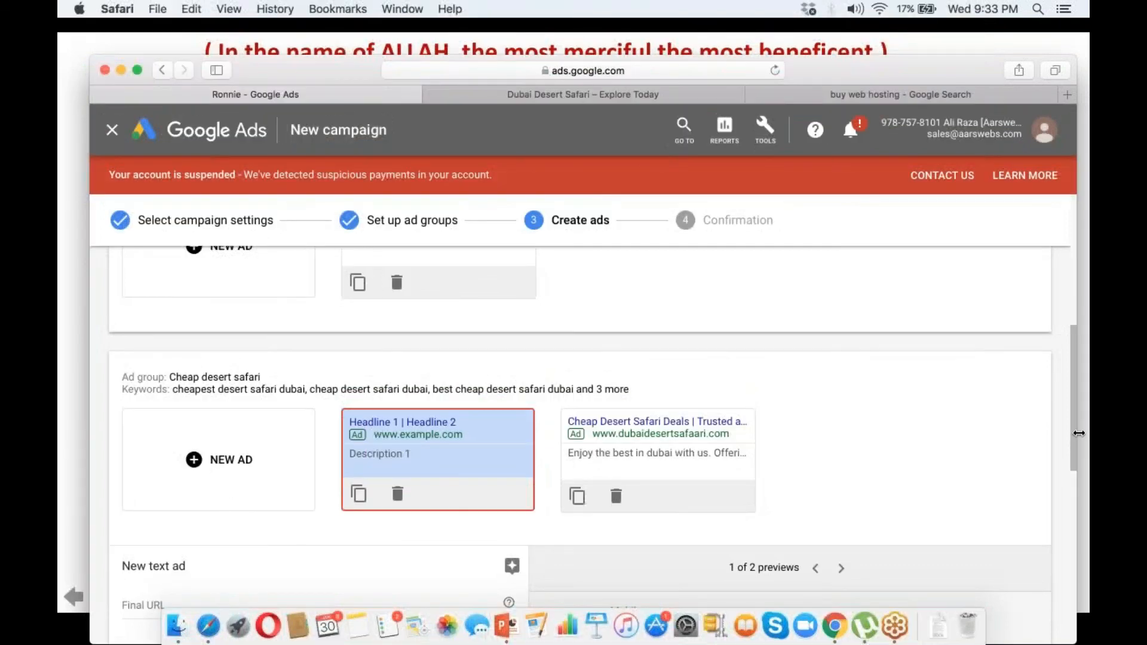
scroll(1075, 432, "down", 10)
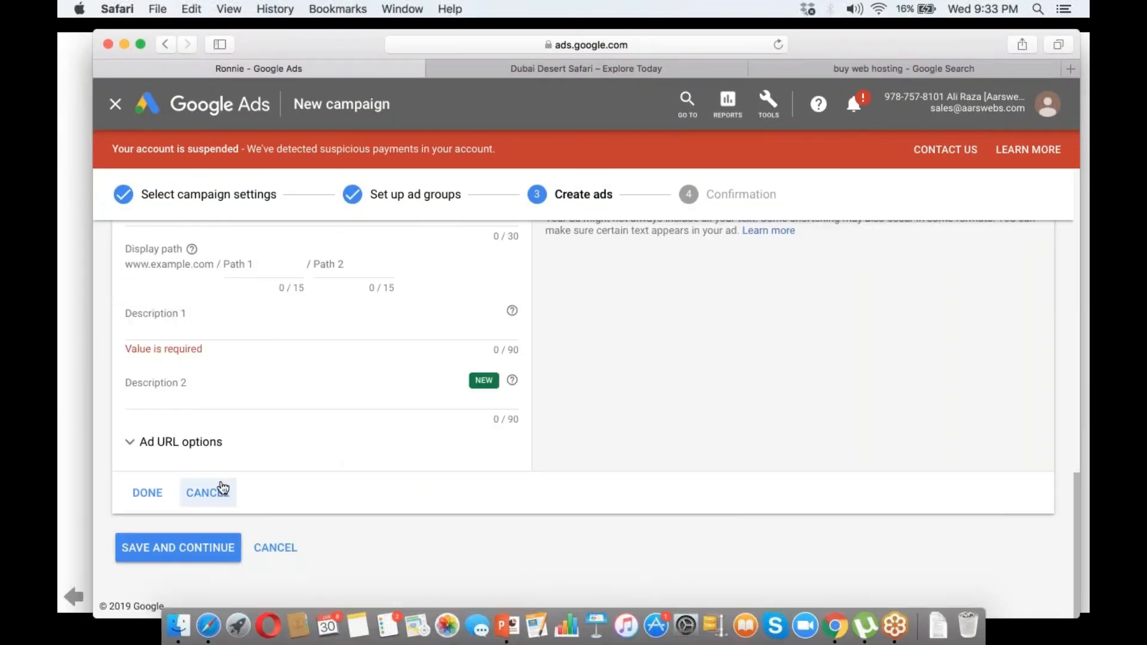
left_click(222, 489)
left_click(630, 423)
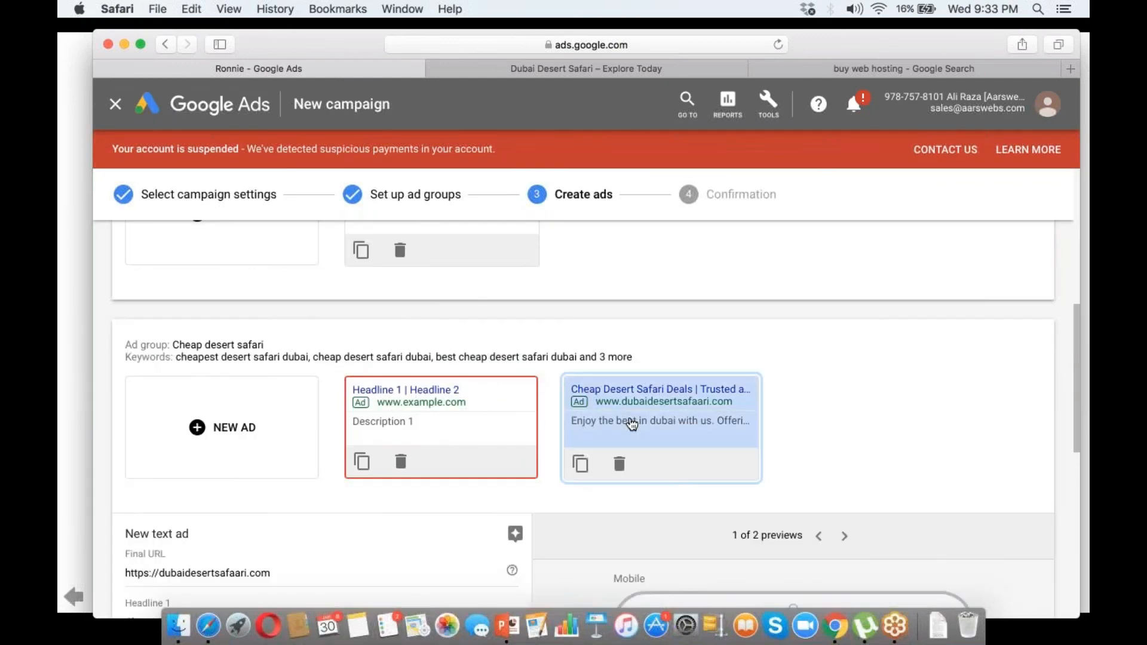
left_click(400, 462)
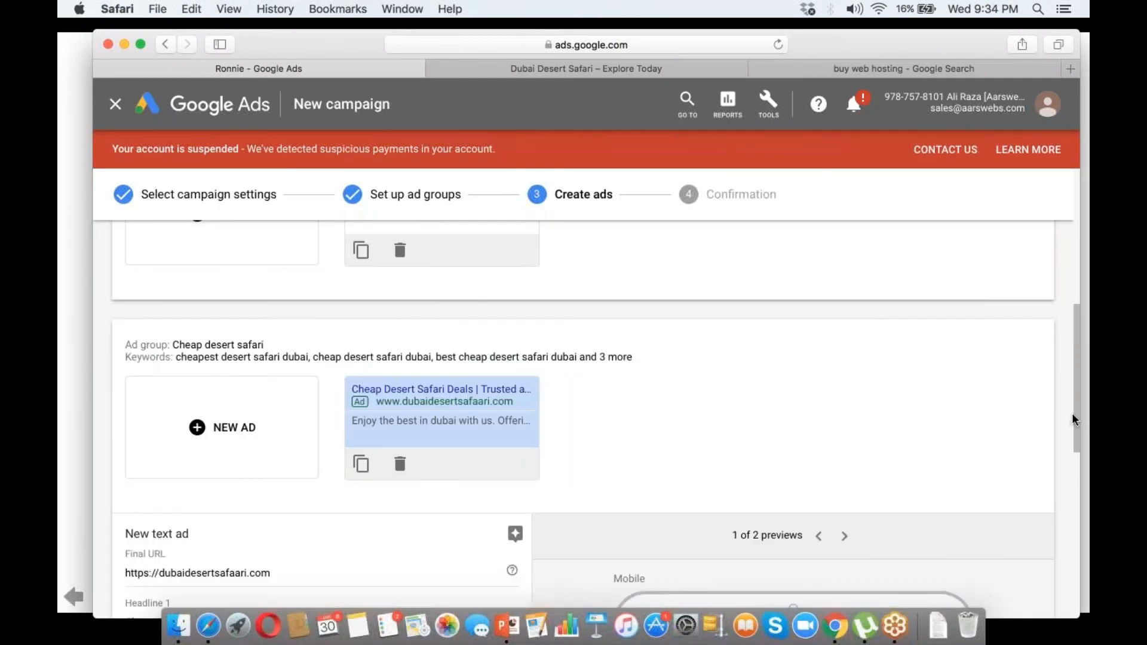
- Save the ads of all ad groups and continue to the campaign confirmation
scroll(1074, 463, "down", 5)
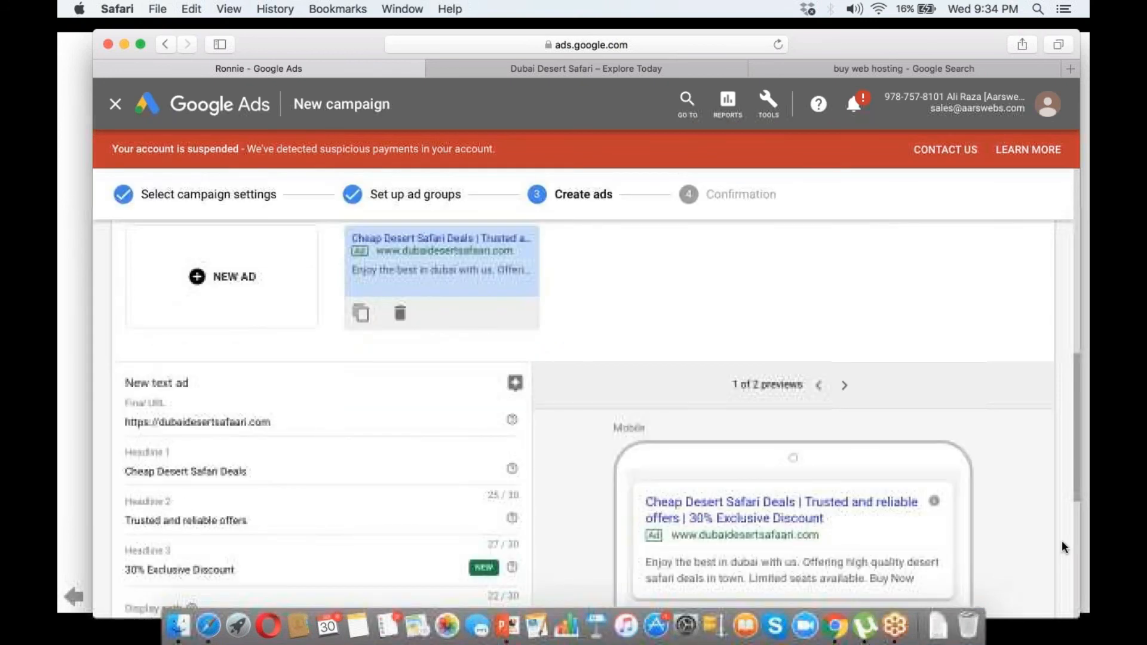
scroll(1063, 542, "down", 10)
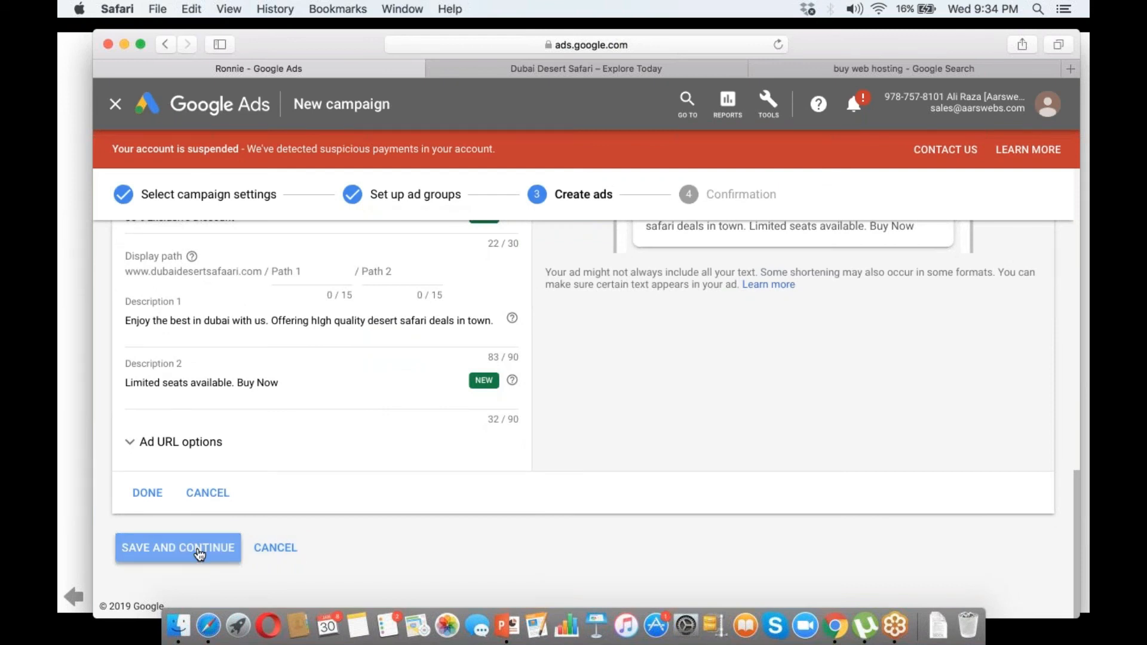
left_click(200, 555)
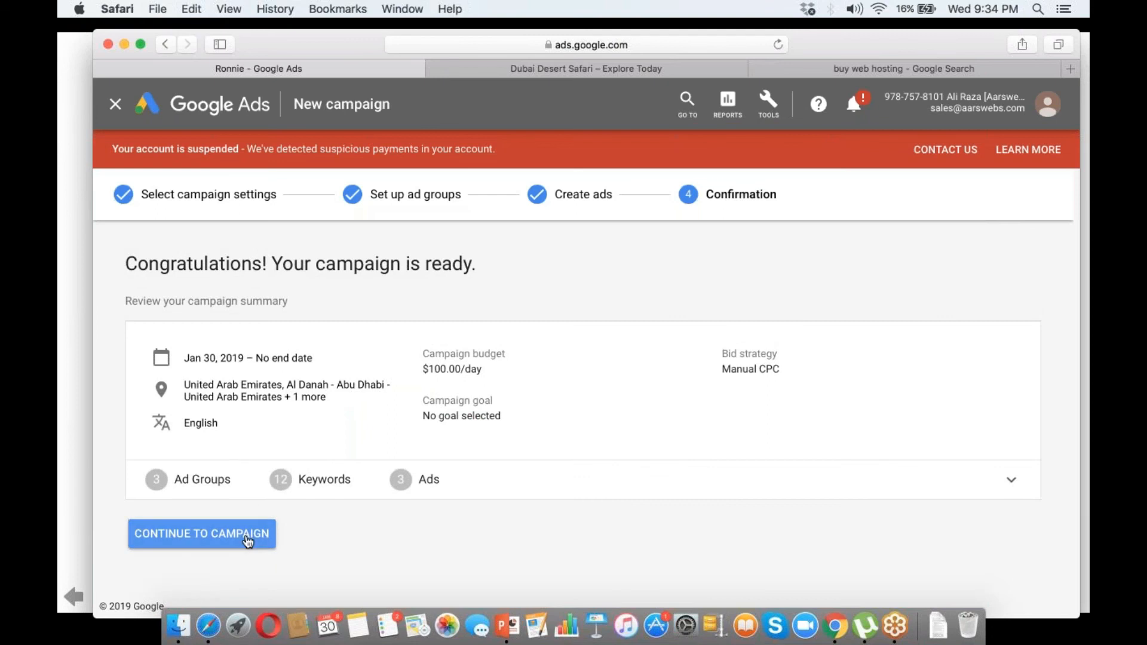
- Continue to the finished campaign and expand its additional details
left_click(248, 541)
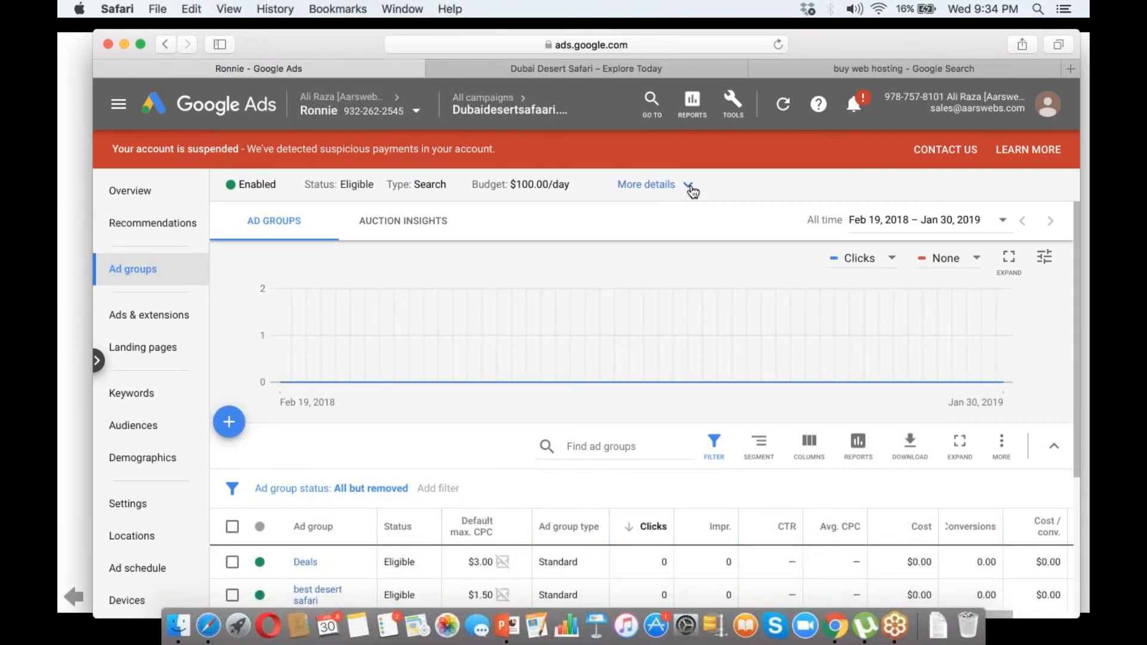
left_click(690, 187)
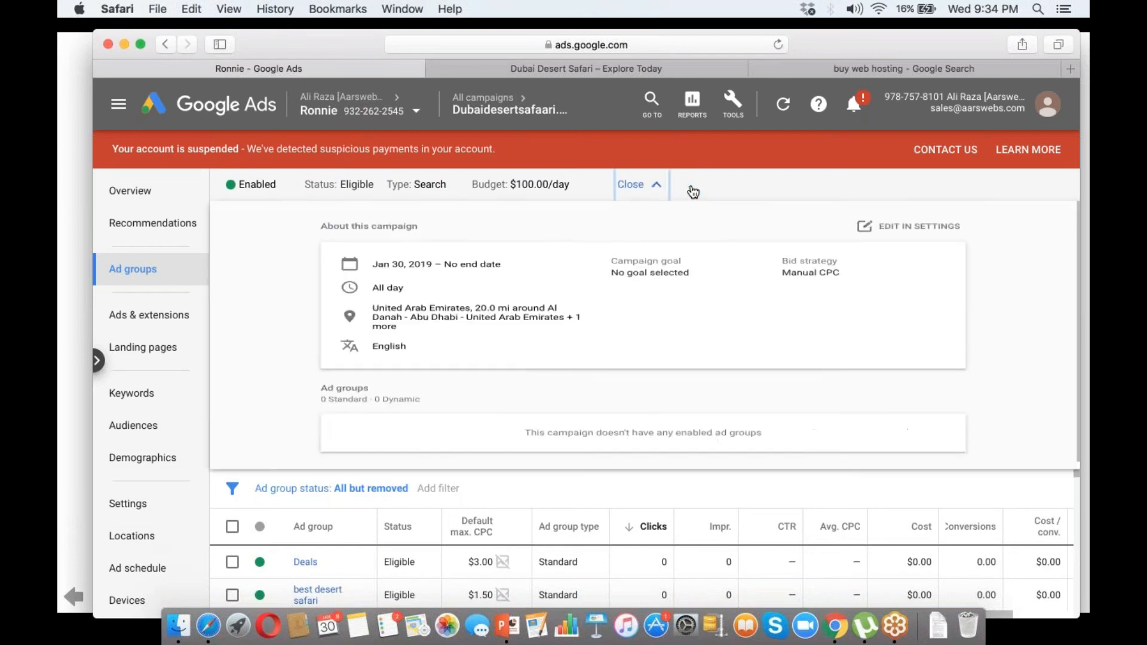